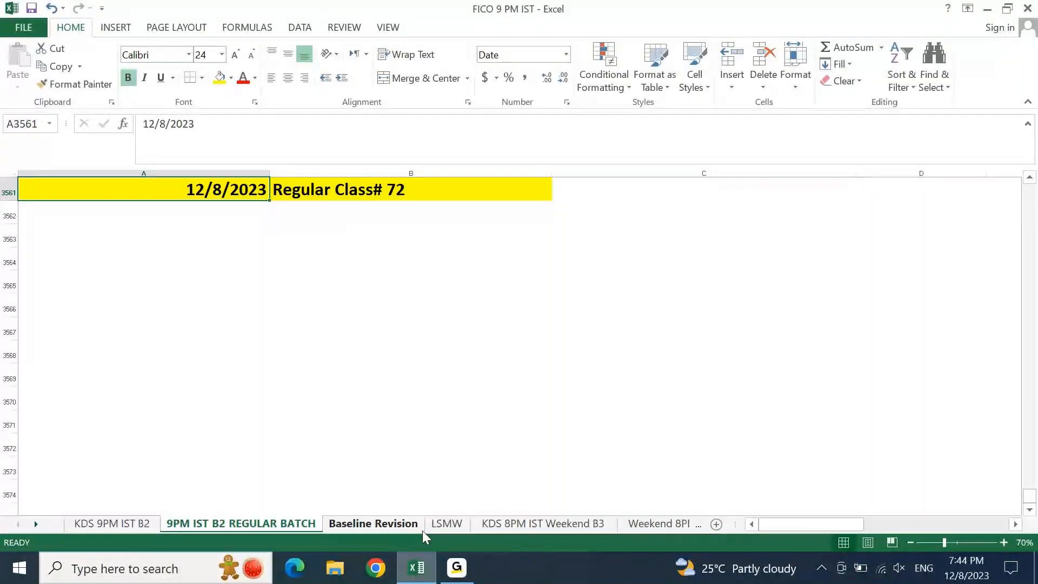
# - Save the workbook
pyautogui.hotkey('ctrl', 's')
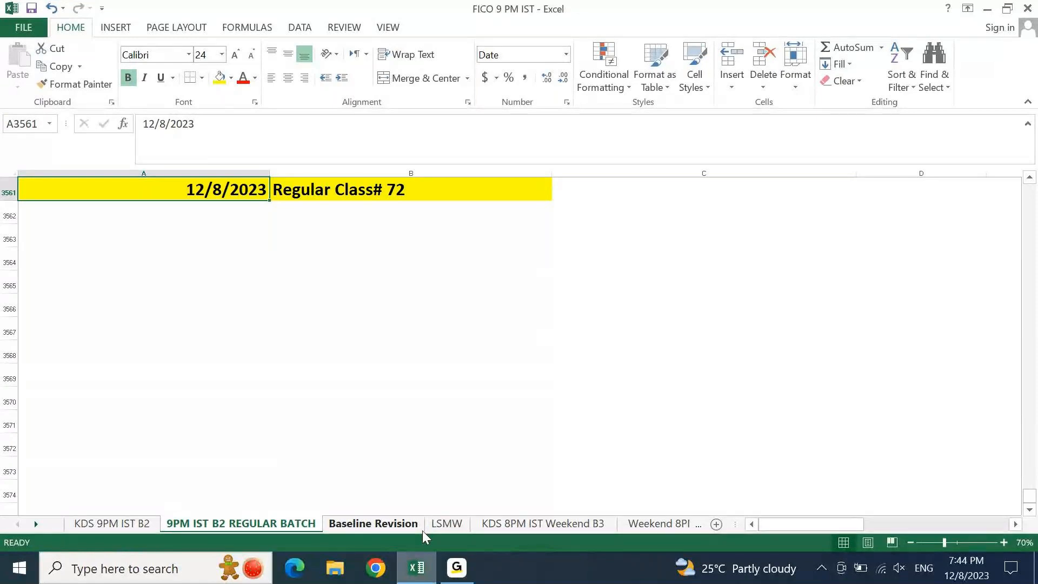
pyautogui.press('Down')
pyautogui.press('Down')
pyautogui.press('Down')
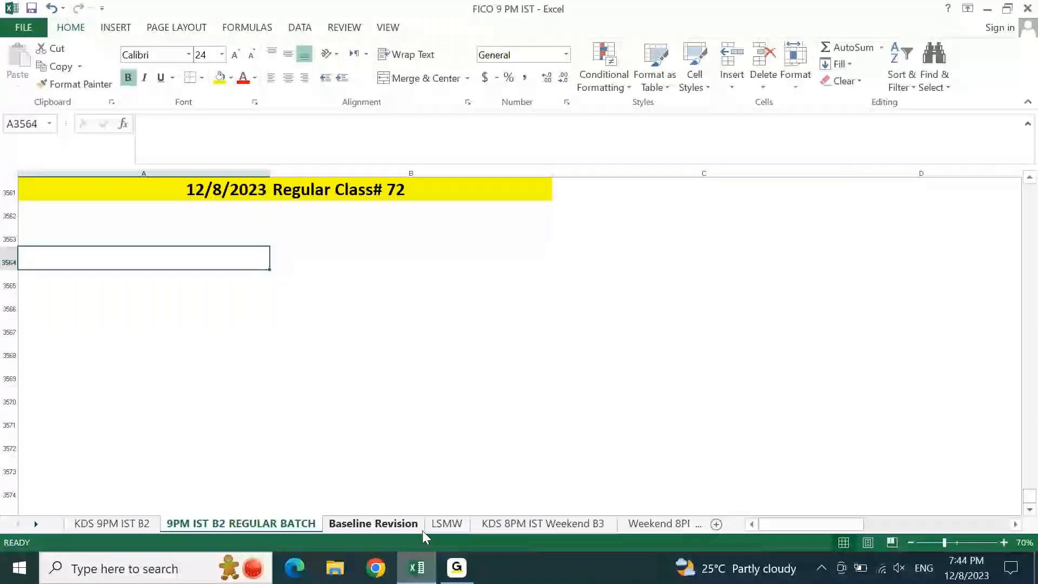
pyautogui.press('Up')
pyautogui.press('Up')
pyautogui.press('Up')
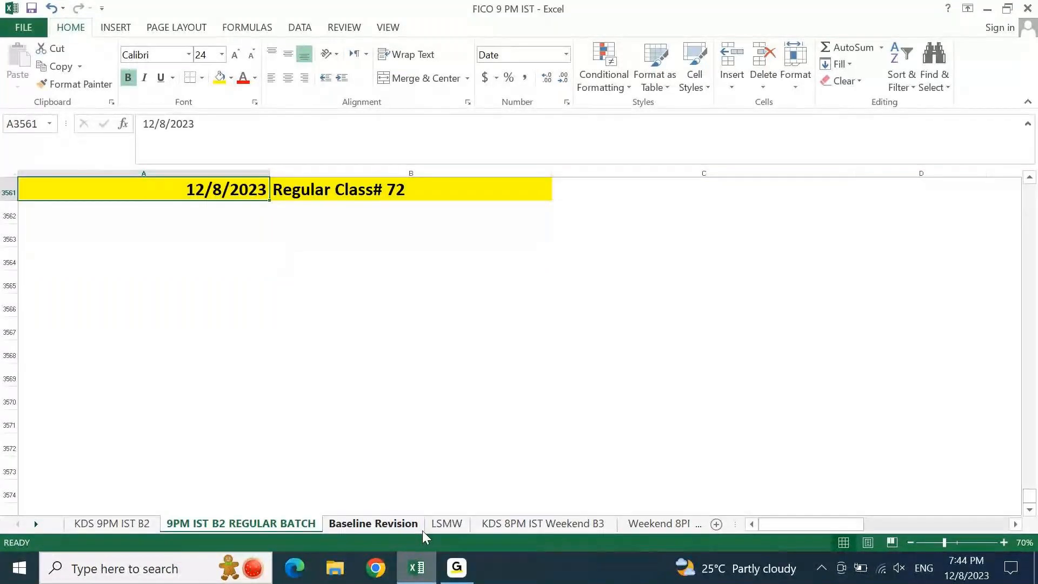
pyautogui.press('Down')
pyautogui.press('Down')
pyautogui.press('Down')
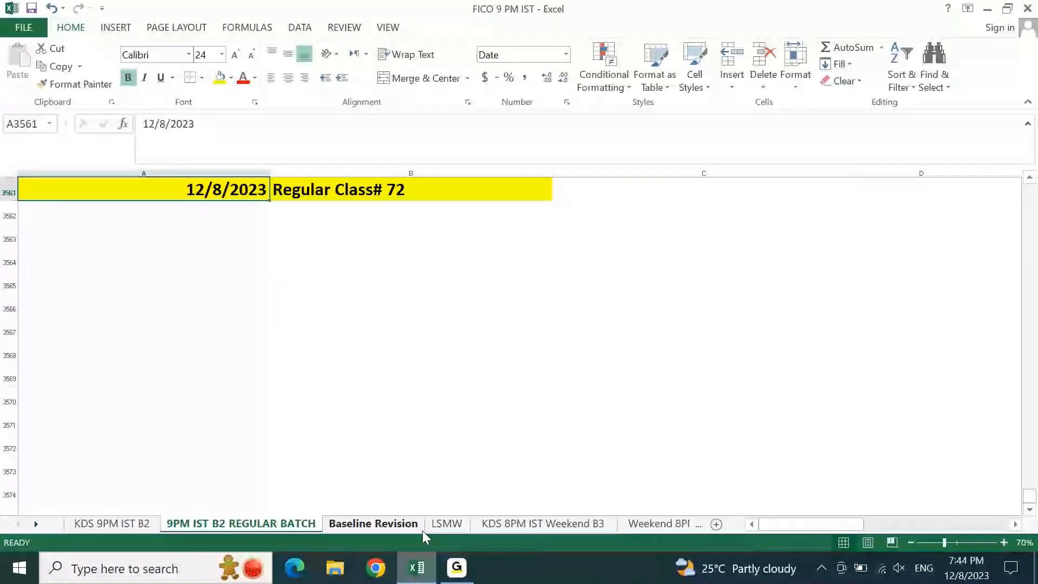
# - Enter "GL - Postings" in cell A3562, directly below the Regular Class# 72 heading
pyautogui.press('Down')
pyautogui.press('Down')
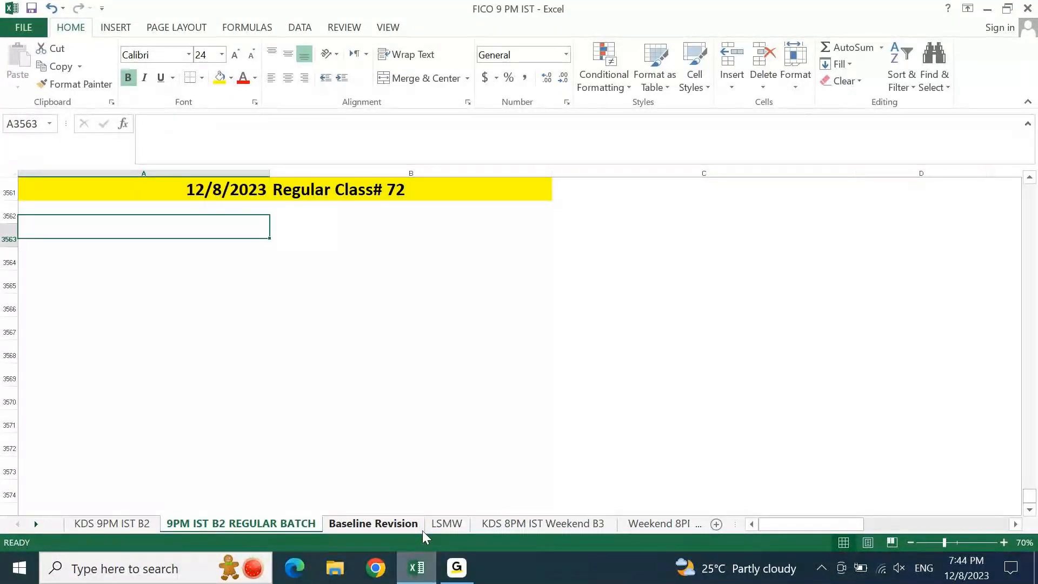
pyautogui.press('Up')
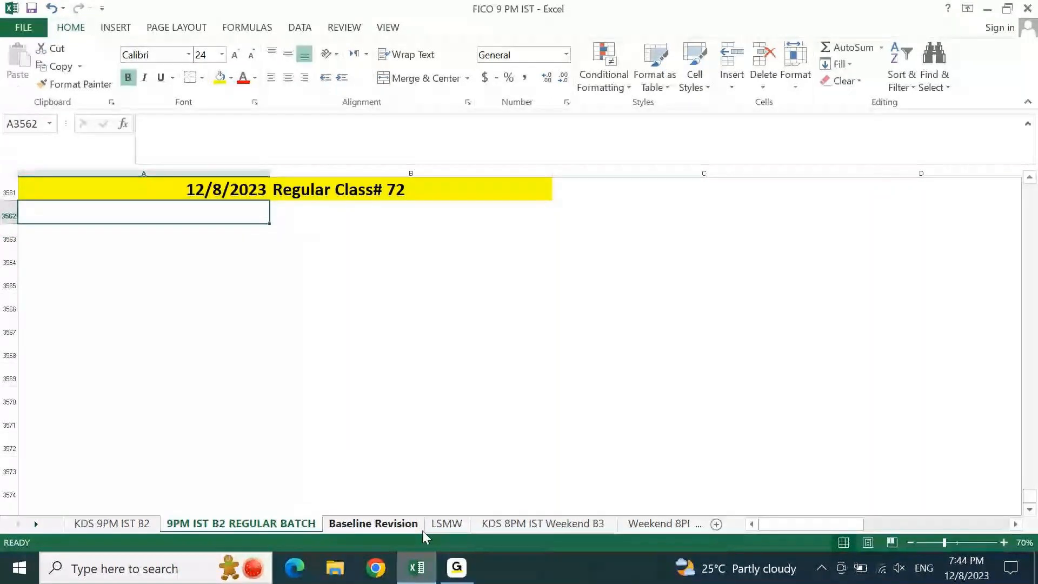
pyautogui.write('GL')
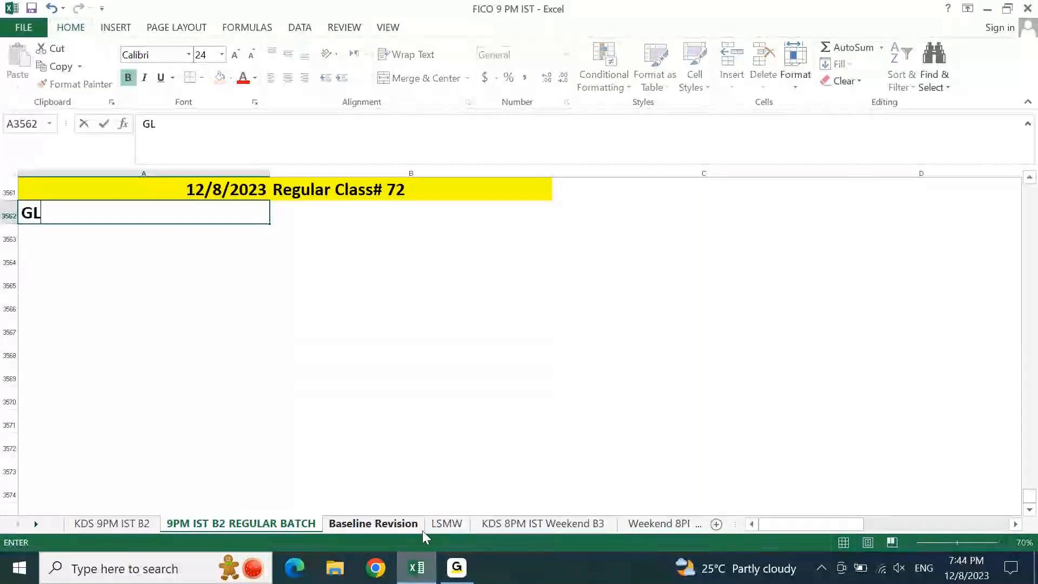
pyautogui.write(' - Postings')
pyautogui.press('Return')
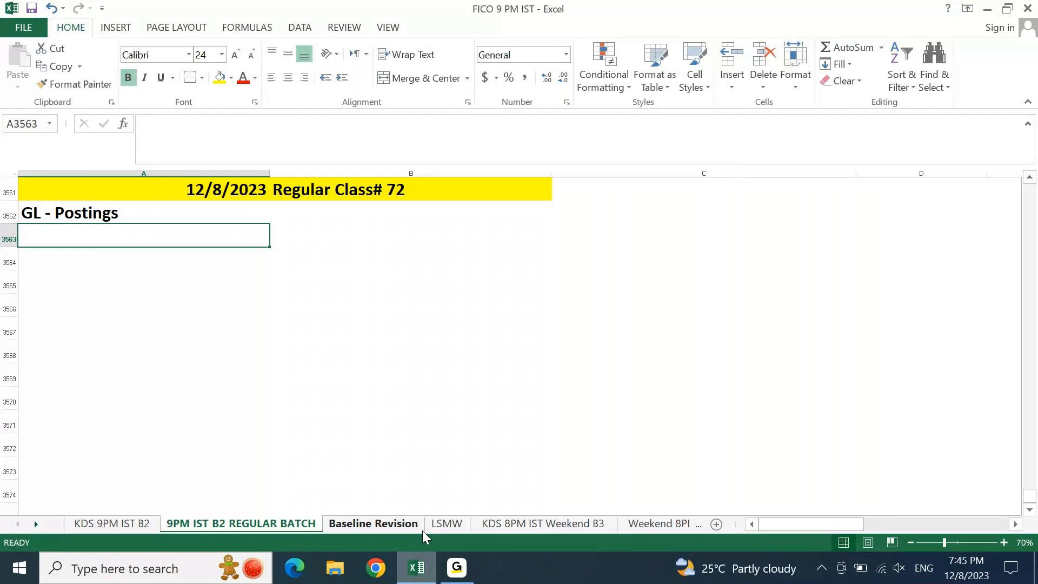
# - Extend the GL entry in A3562 so that it reads "GL - Postings, Reports"
pyautogui.press('Up')
pyautogui.press('F2')
pyautogui.write(', ')
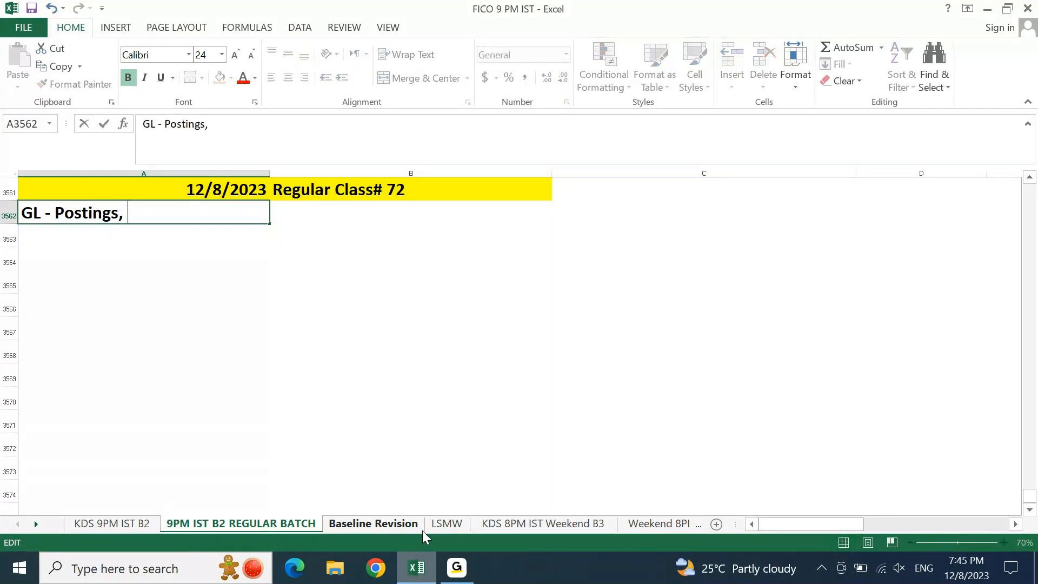
pyautogui.write('Reports')
pyautogui.press('Return')
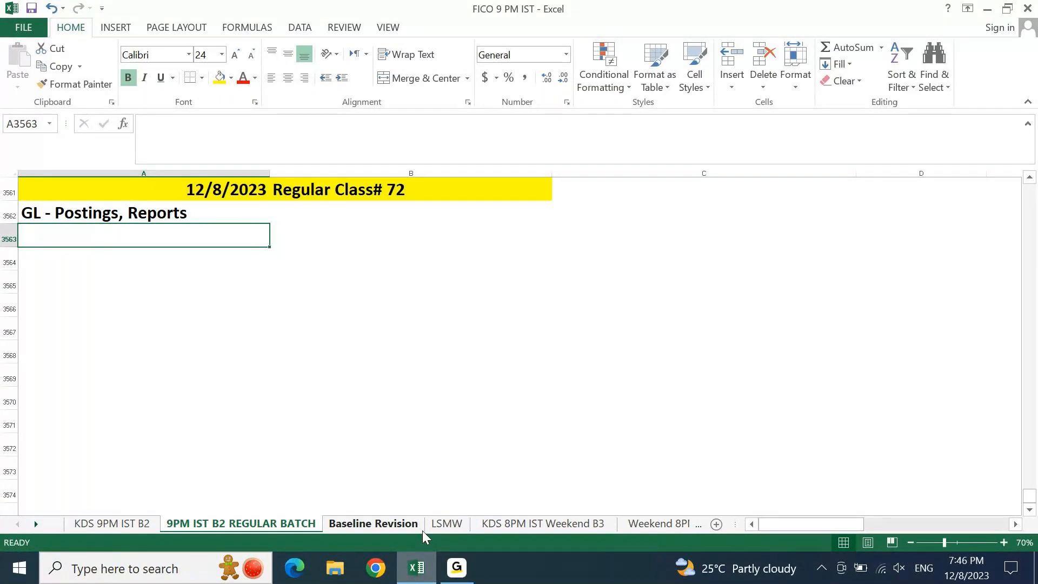
# - Enter "AP - BP - Transactions - Report" in cell A3563, below the GL line
pyautogui.write('AP - ')
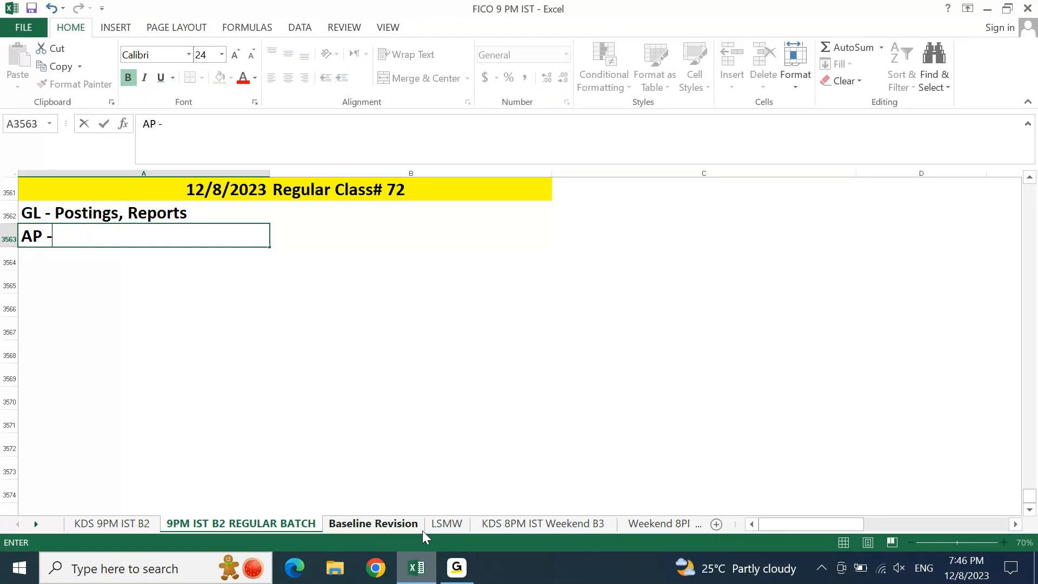
pyautogui.write('BP -')
pyautogui.write('Transactions -')
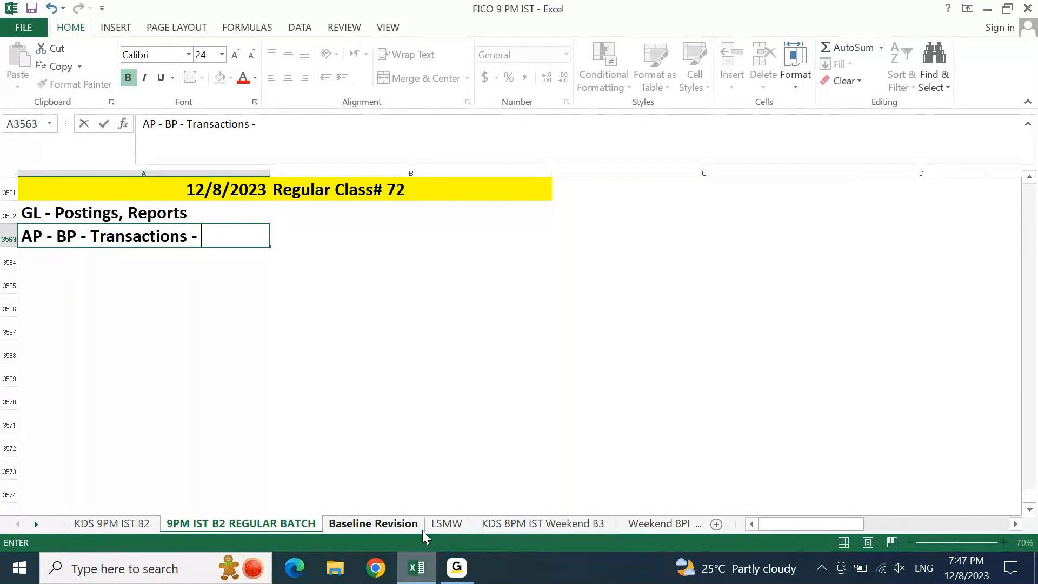
pyautogui.write('REport')
pyautogui.press('Return')
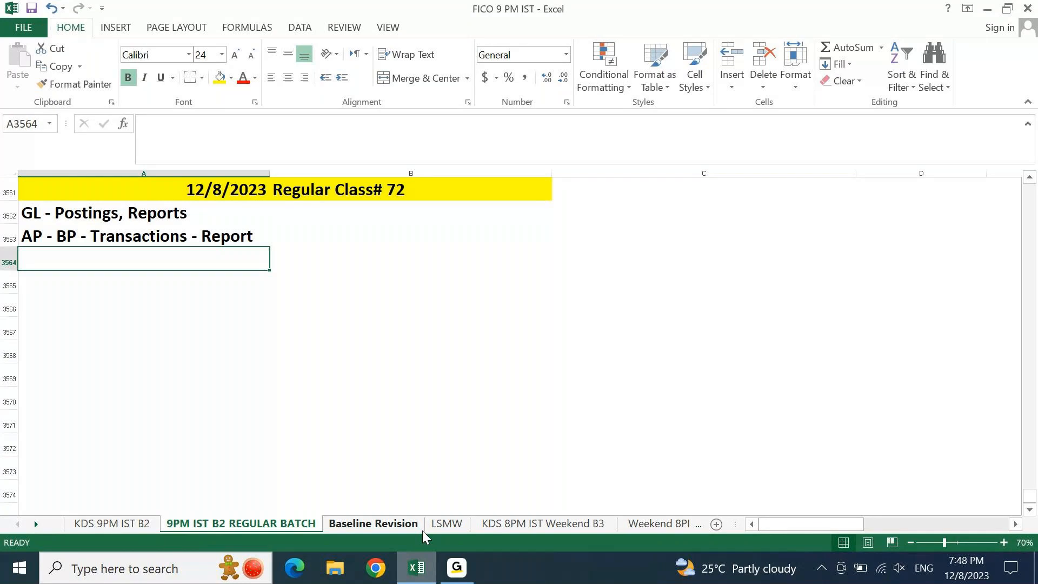
# - Check the system calendar for the upcoming December 2023 dates and close it again
pyautogui.press('Up')
pyautogui.press('Up')
pyautogui.press('Right')
pyautogui.press('Right')
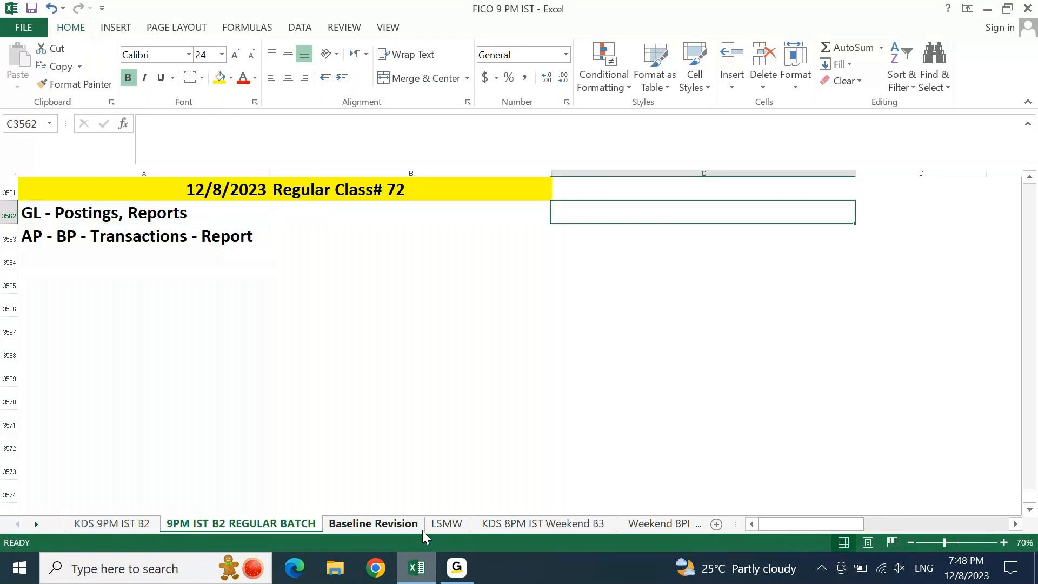
pyautogui.click(966, 577)
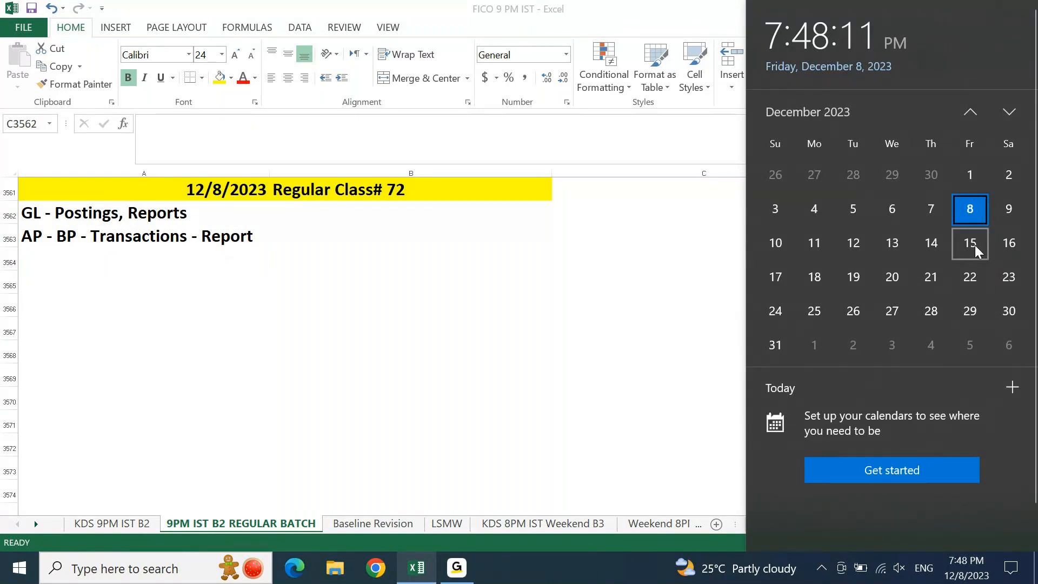
pyautogui.click(668, 291)
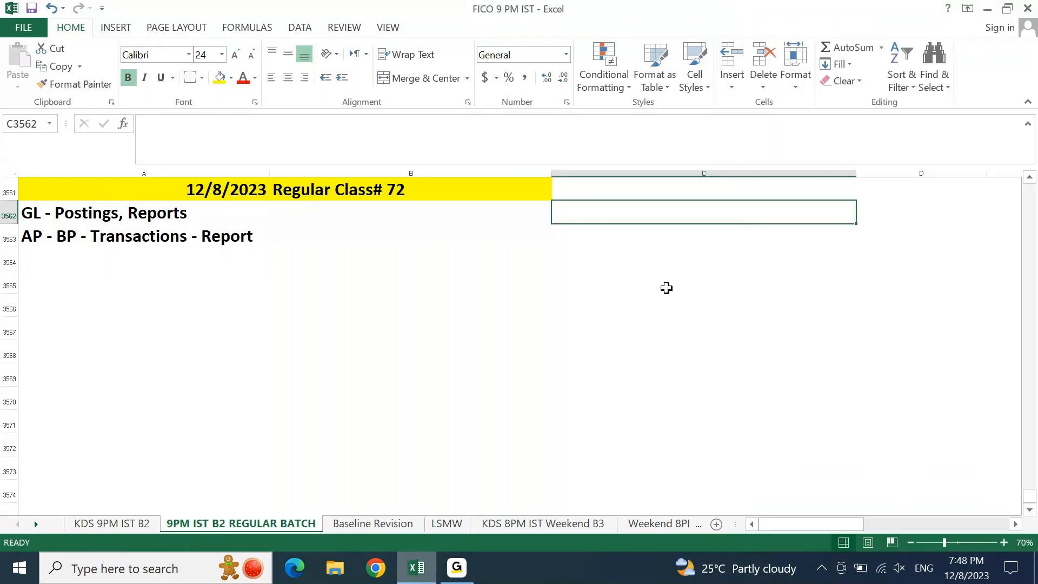
# - Enter the dates "15th Dec 2023" in cell A3565 and "16th Dec 2023" in cell A3566
pyautogui.press('Down')
pyautogui.press('Down')
pyautogui.press('Down')
pyautogui.press('Left')
pyautogui.press('Left')
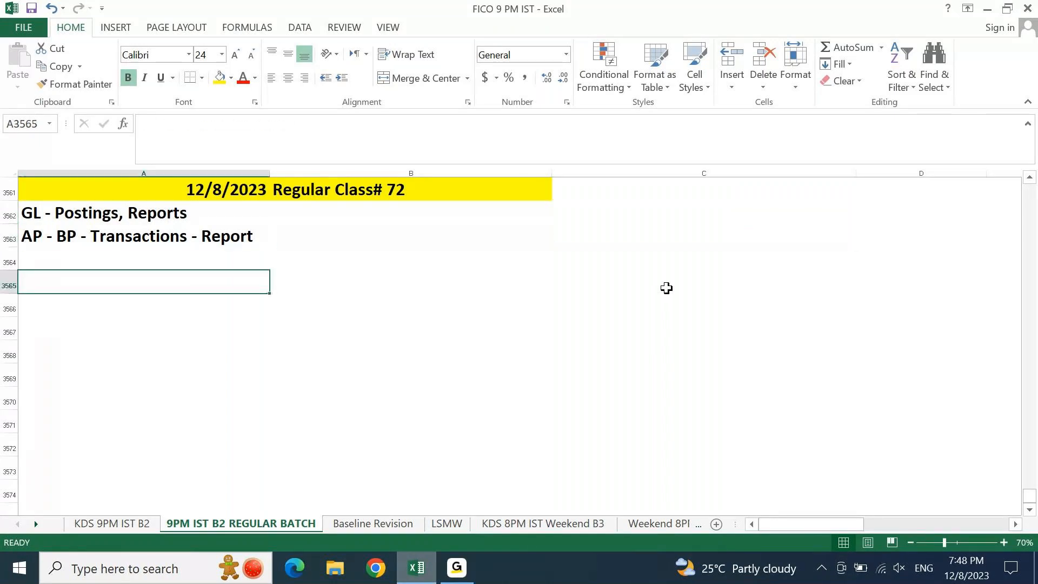
pyautogui.write('15th')
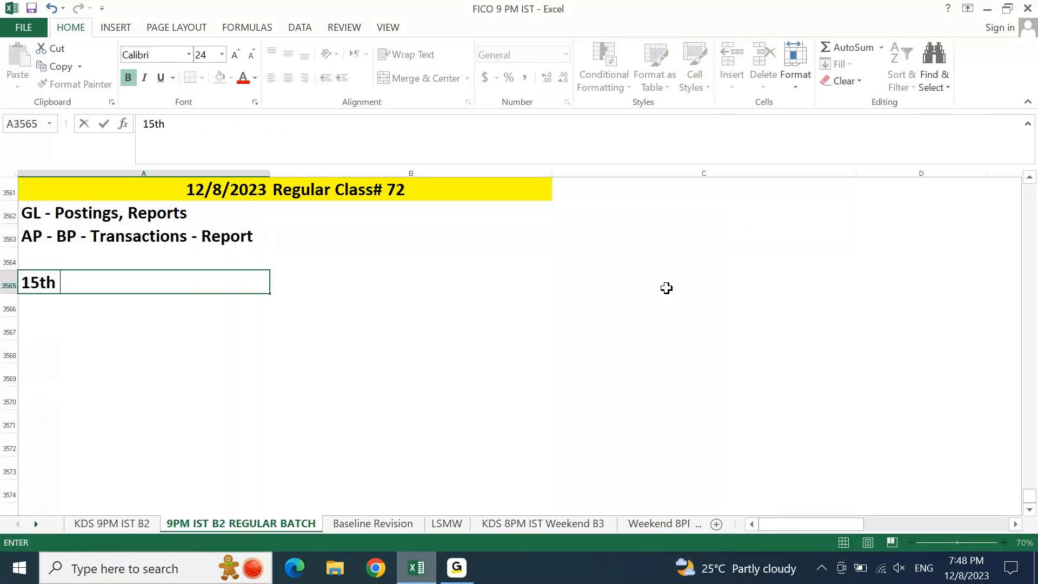
pyautogui.write(' Dec 2023')
pyautogui.press('Return')
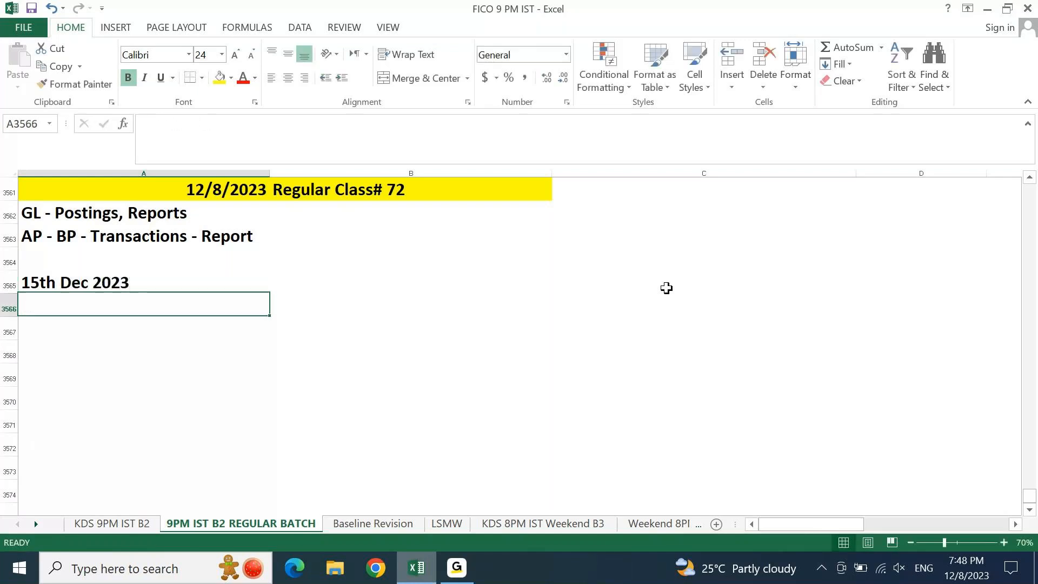
pyautogui.write('16')
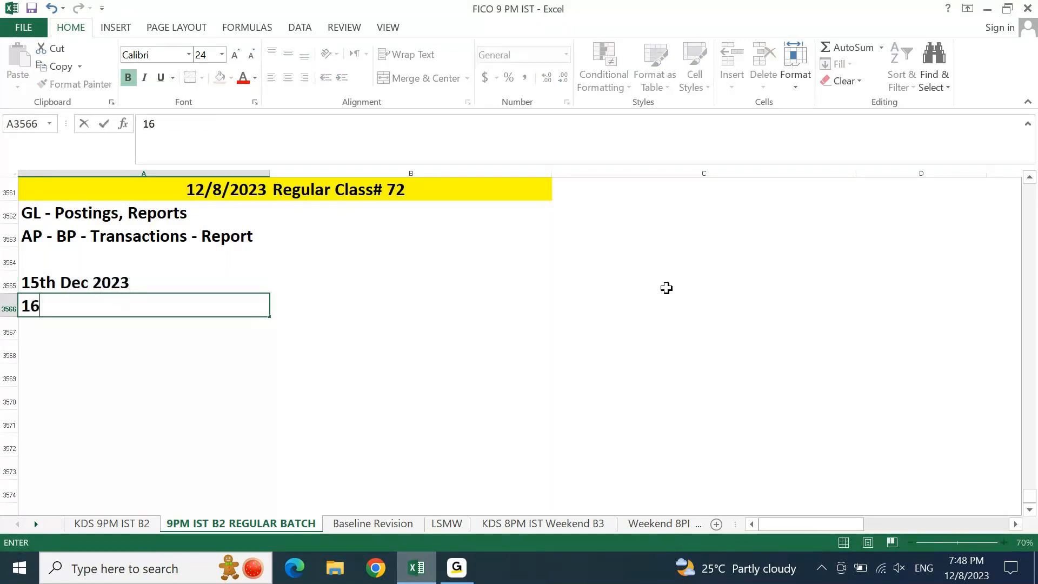
pyautogui.write('th Dec 2023')
pyautogui.press('Tab')
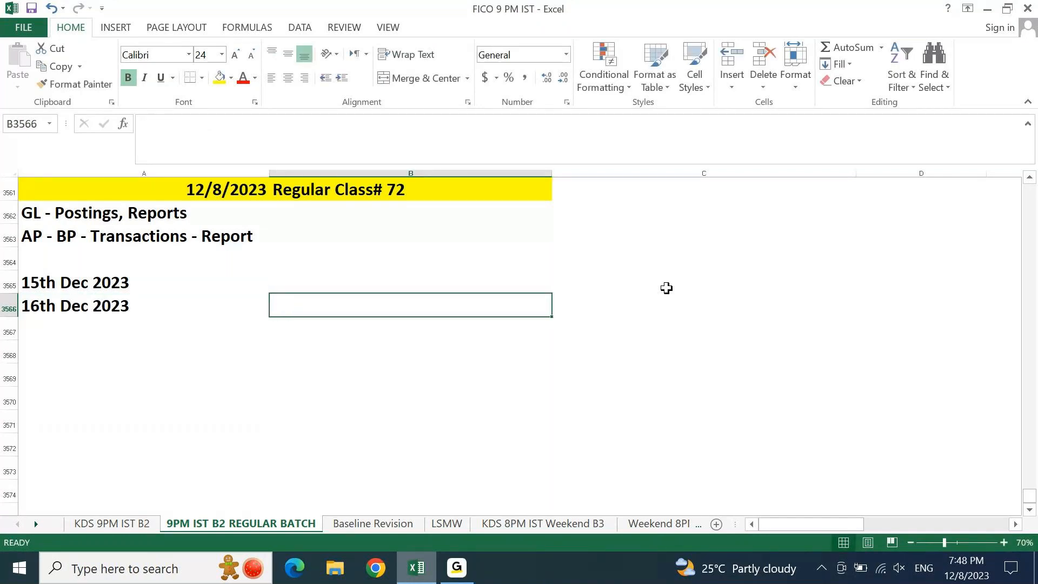
# - Enter "One full cycle of AP, AR, APP, BRS" in B3565, beside the 15th Dec 2023 date
pyautogui.press('Left')
pyautogui.press('Up')
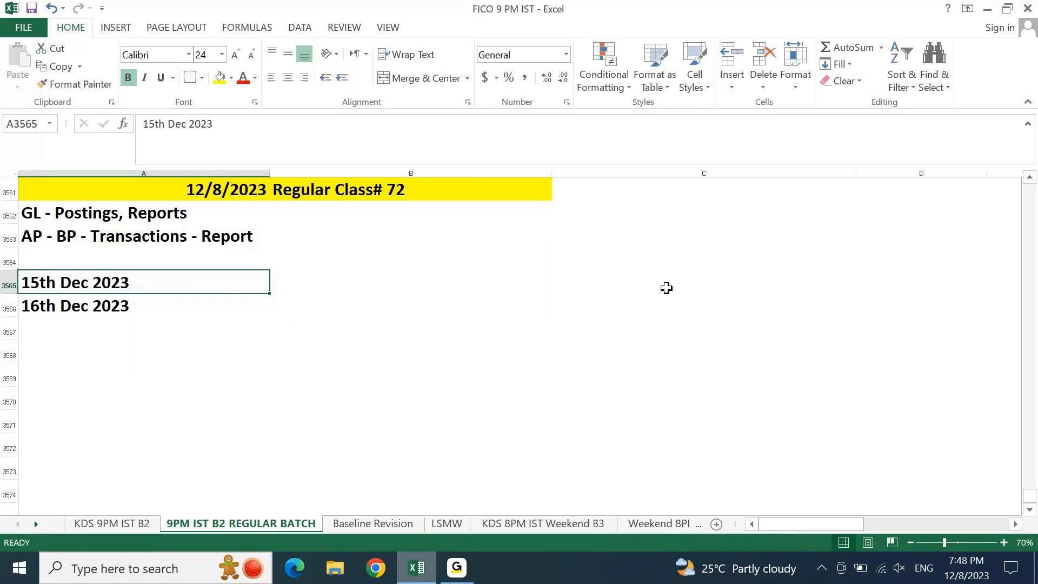
pyautogui.press('Right')
pyautogui.write('One full')
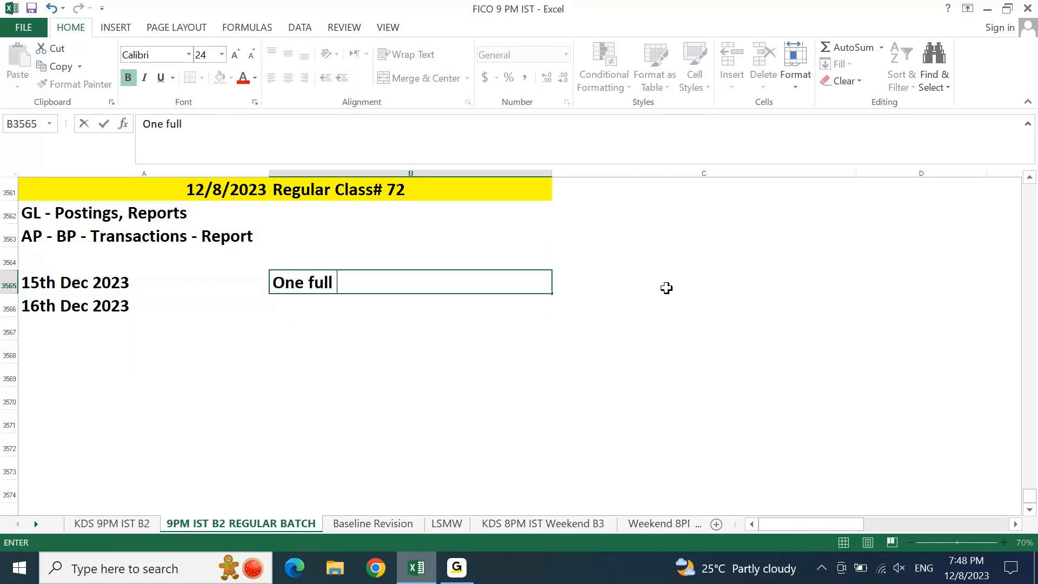
pyautogui.write(' cycle of ')
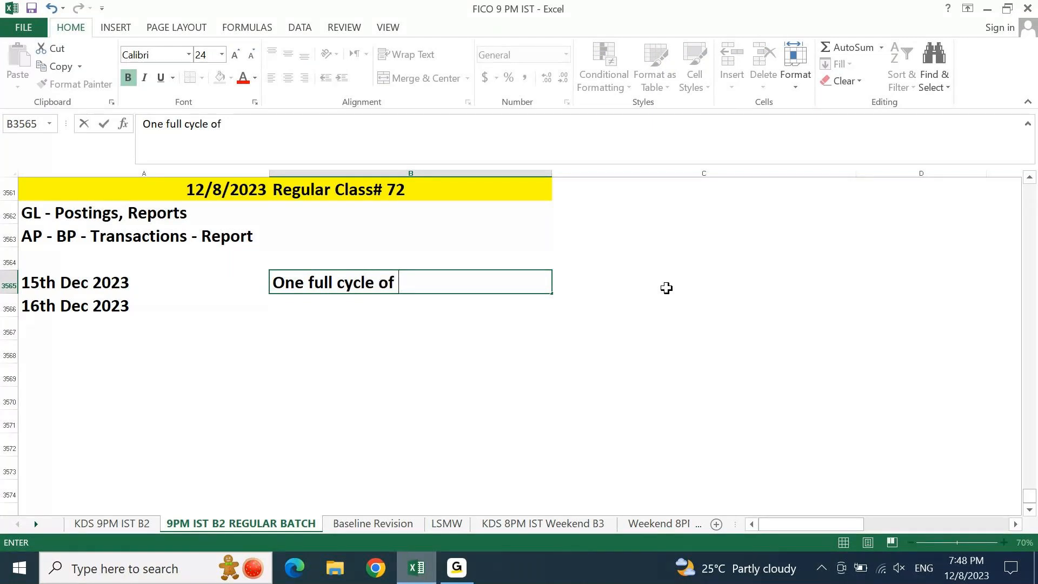
pyautogui.write('AP, AR, ')
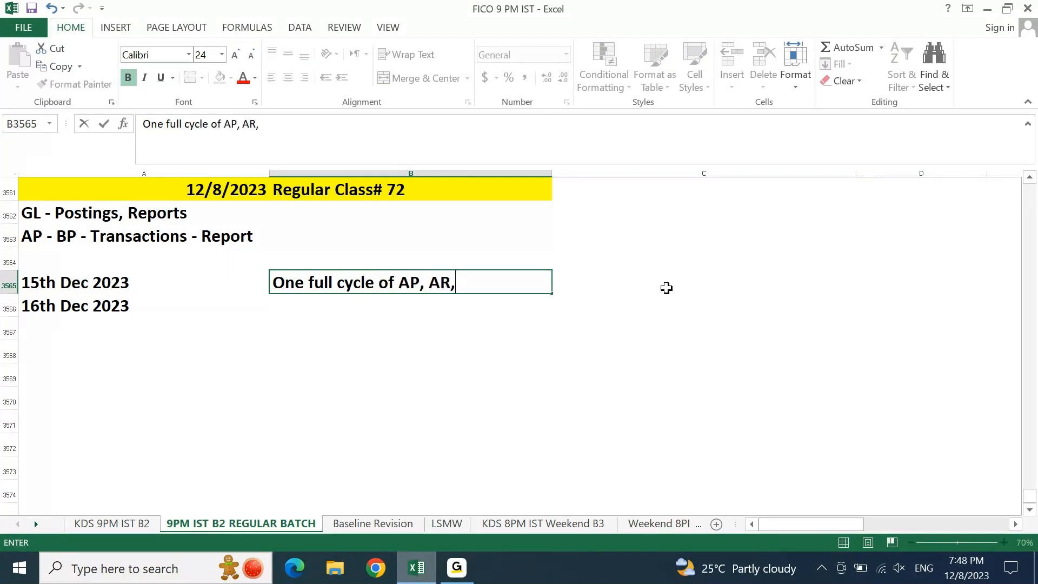
pyautogui.write('APP, BRS')
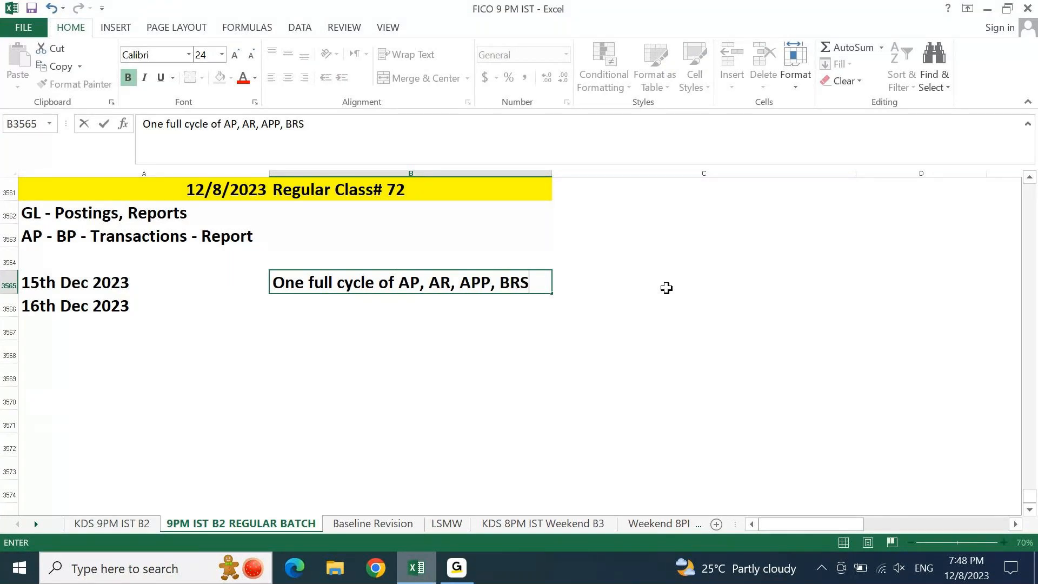
pyautogui.press('Return')
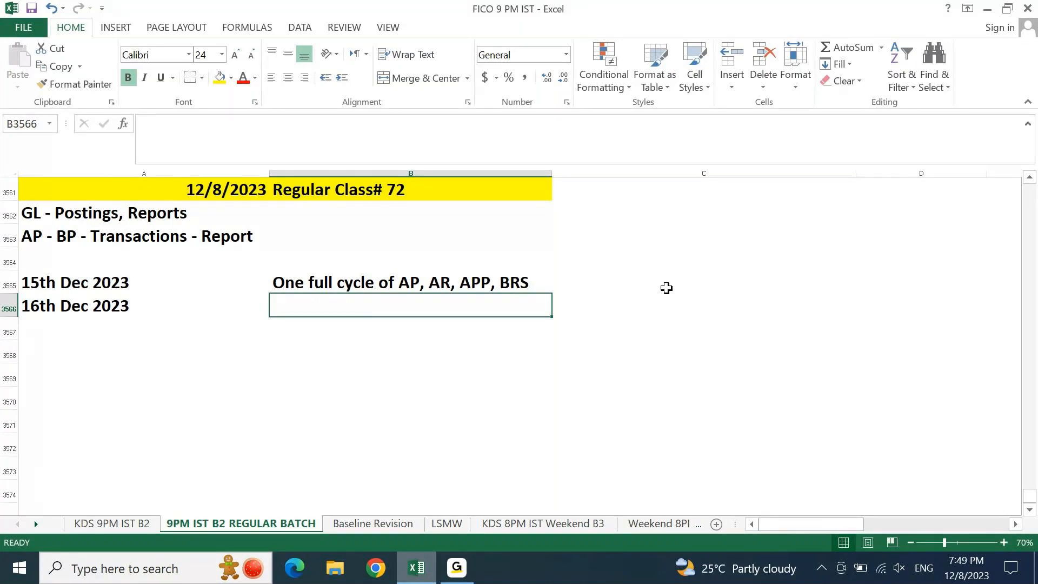
pyautogui.press('Left')
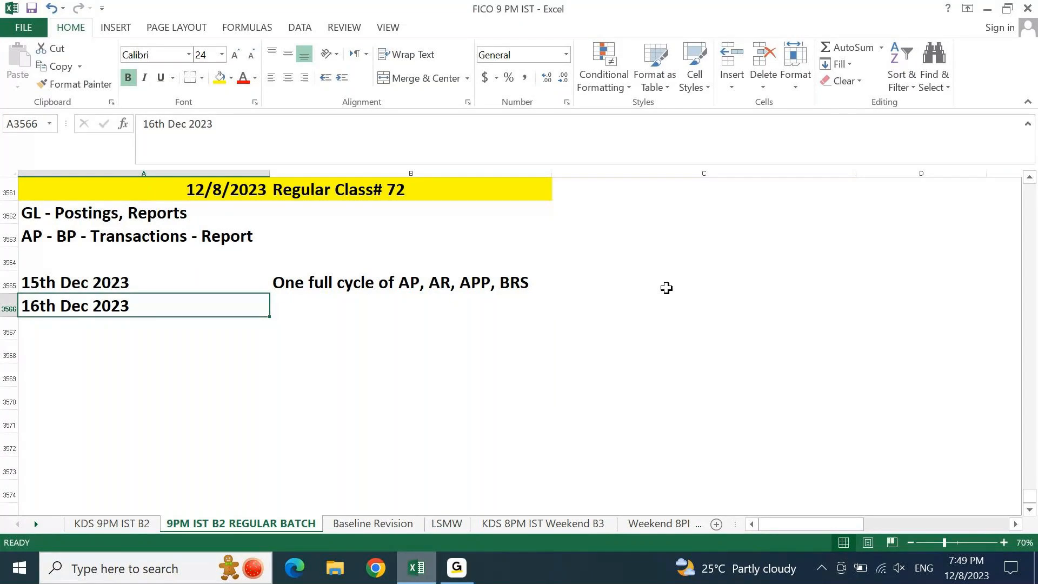
pyautogui.press('Right')
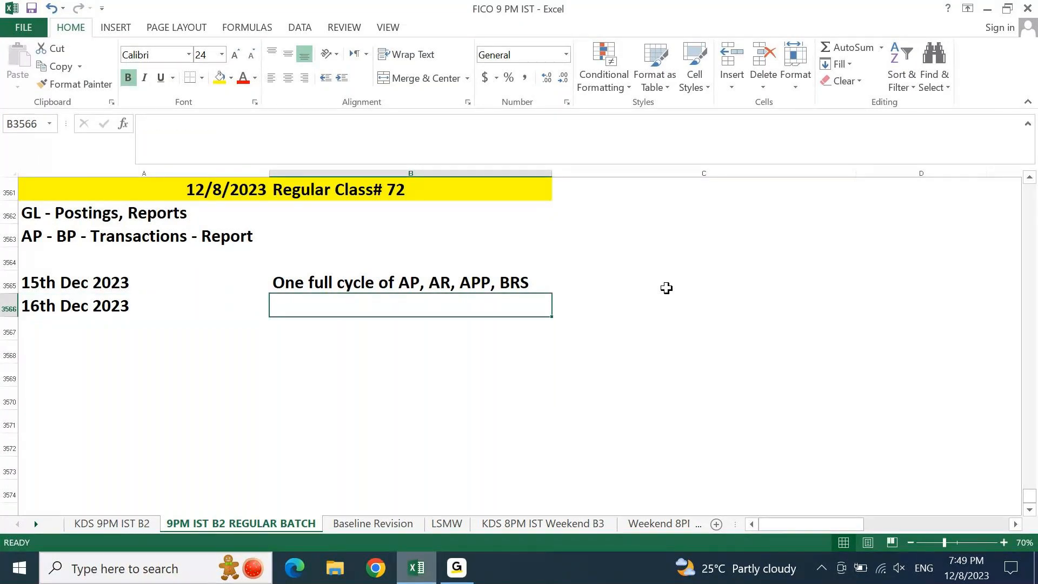
pyautogui.press('Left')
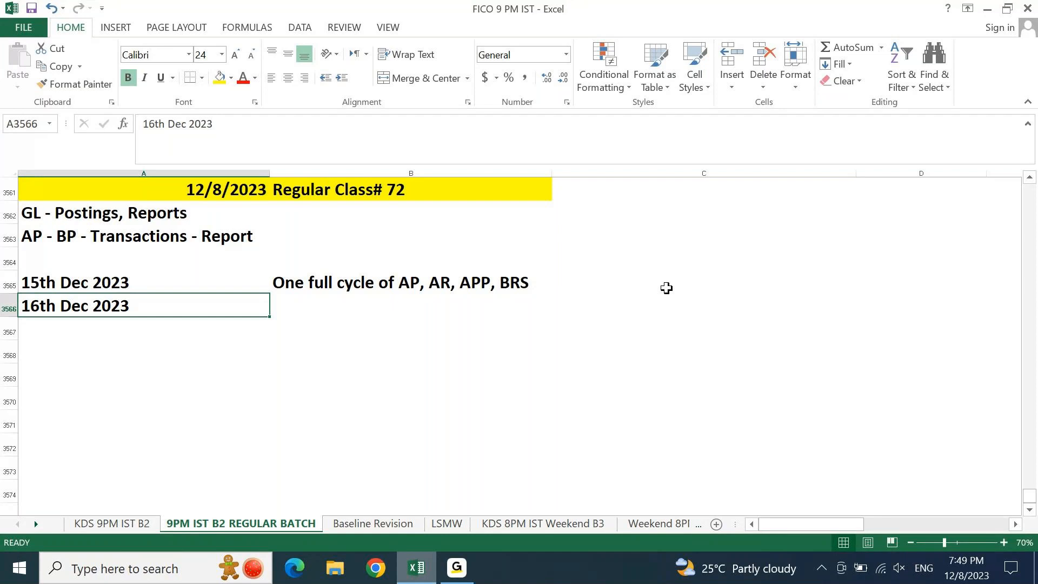
pyautogui.press('Down')
pyautogui.press('Up')
pyautogui.press('Down')
pyautogui.press('Down')
pyautogui.press('Down')
pyautogui.press('Up')
pyautogui.press('Up')
pyautogui.press('Up')
# - Enter "Assessment Cycle, Distrubution Cycle, Internal Orders, Cost center Postings" in cell A3568, below the two dates
pyautogui.press('Down')
pyautogui.press('Down')
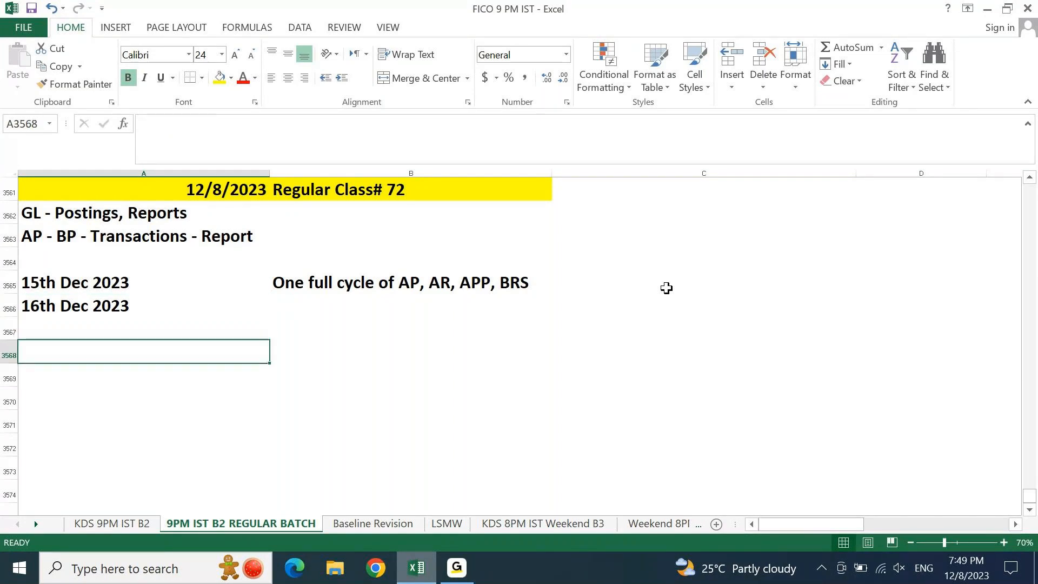
pyautogui.write('A')
pyautogui.write('e')
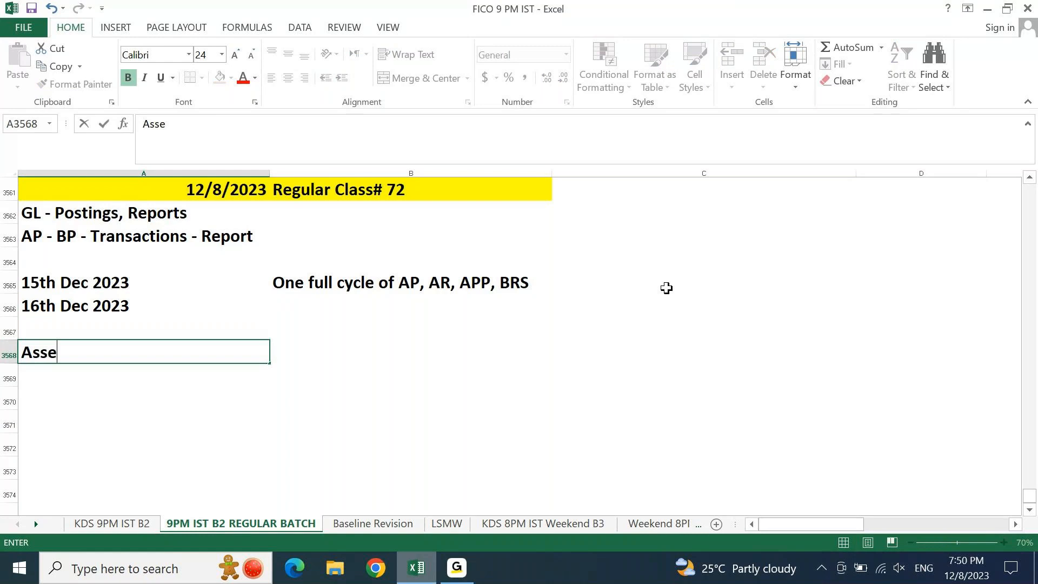
pyautogui.write('ssment Cycke')
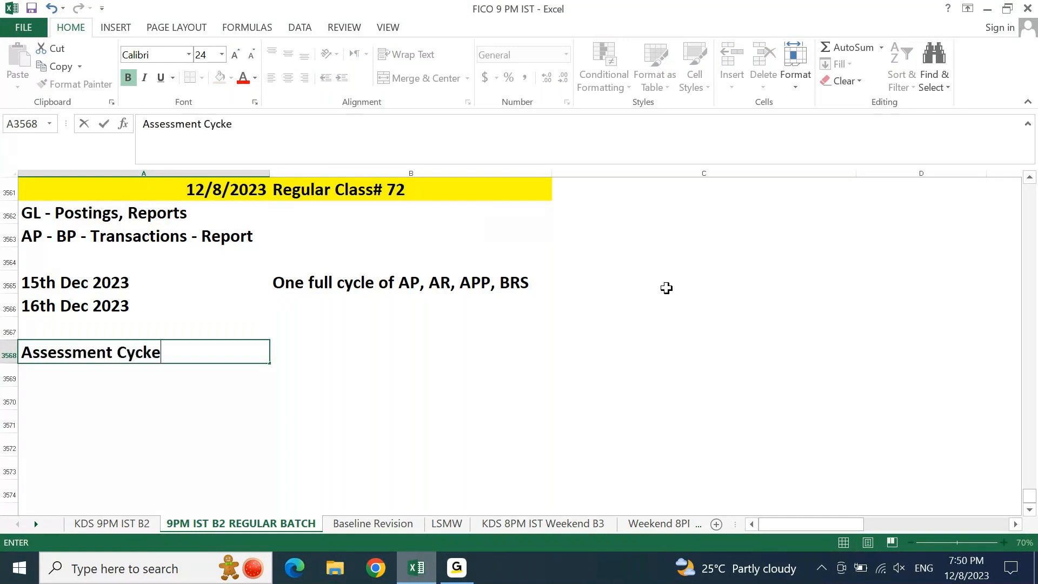
pyautogui.press('BackSpace')
pyautogui.press('BackSpace')
pyautogui.write('le, DIs')
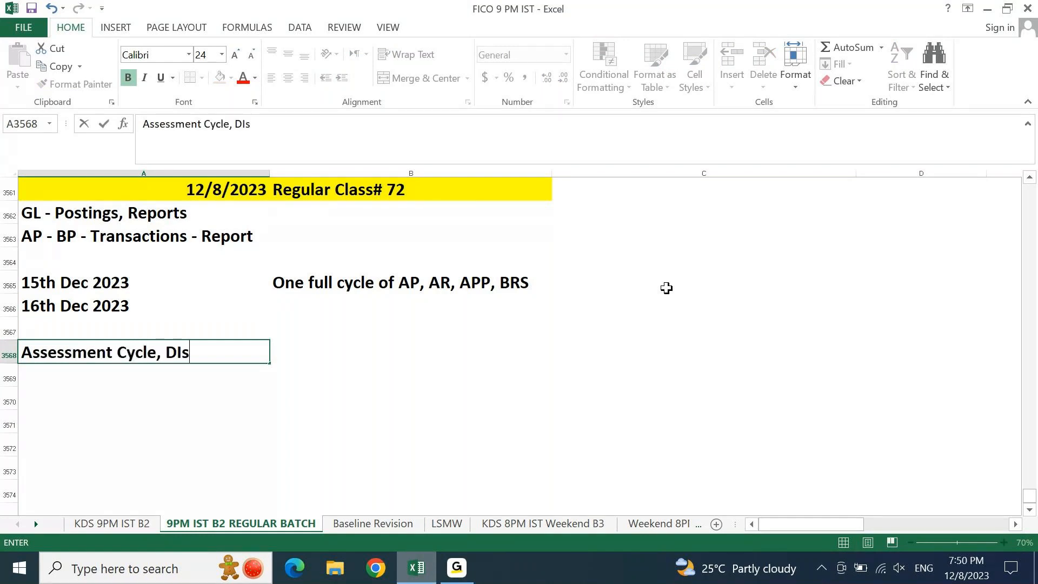
pyautogui.write('trubution Cyce')
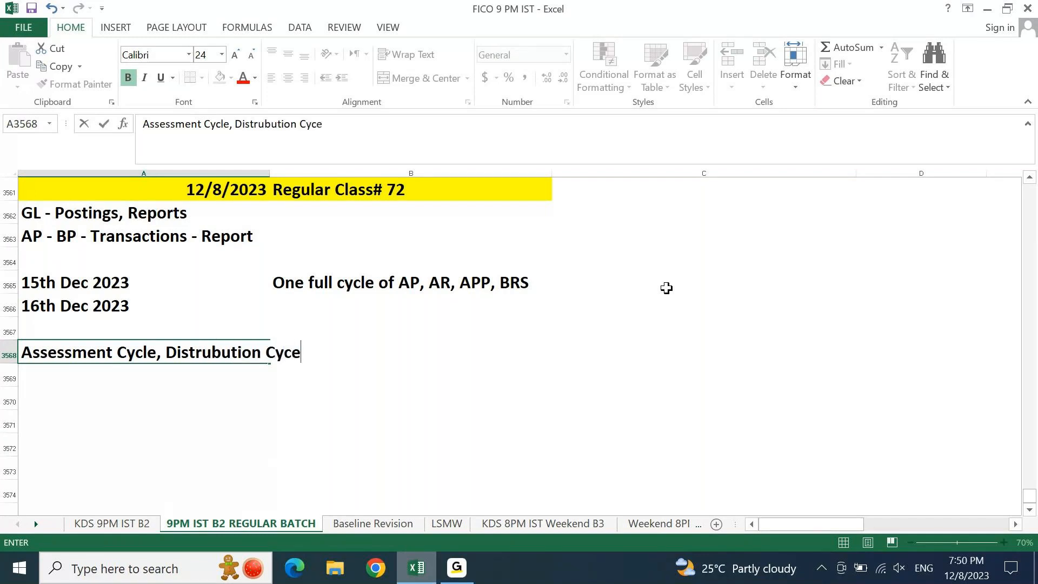
pyautogui.press('BackSpace')
pyautogui.write('le, Interba')
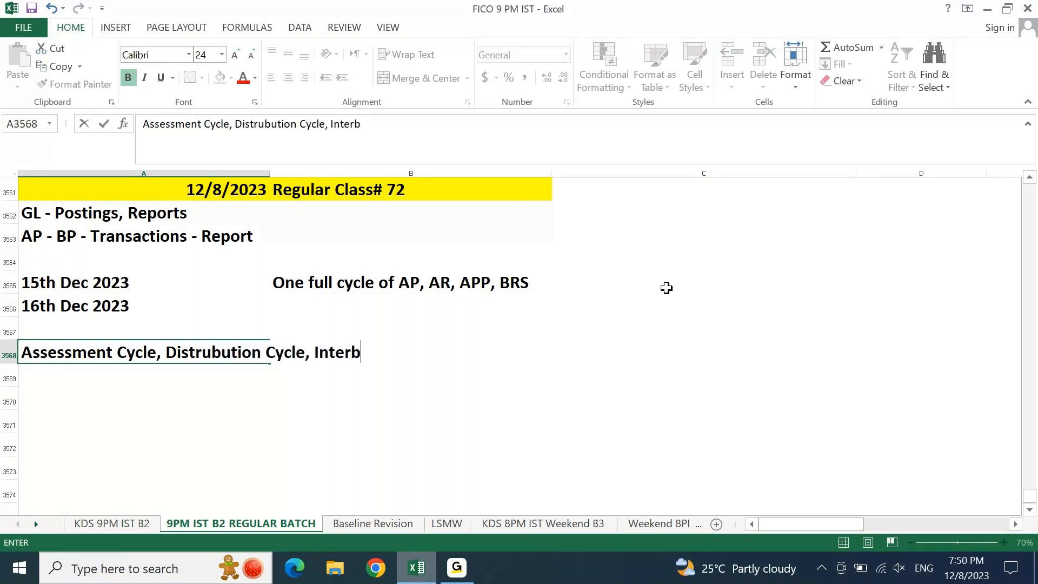
pyautogui.press('BackSpace')
pyautogui.press('BackSpace')
pyautogui.write('nal Orders')
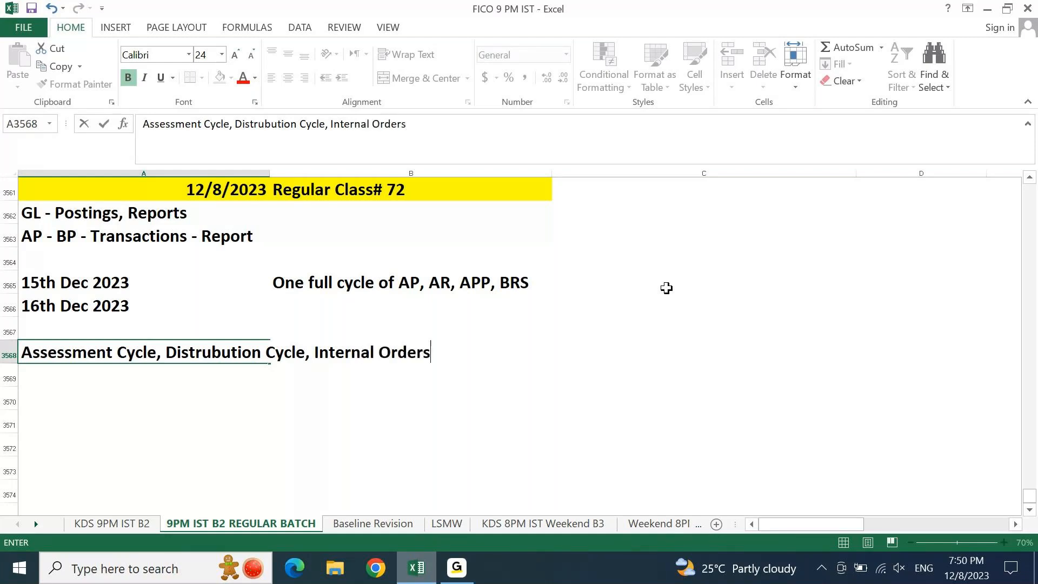
pyautogui.write(', Cost centr')
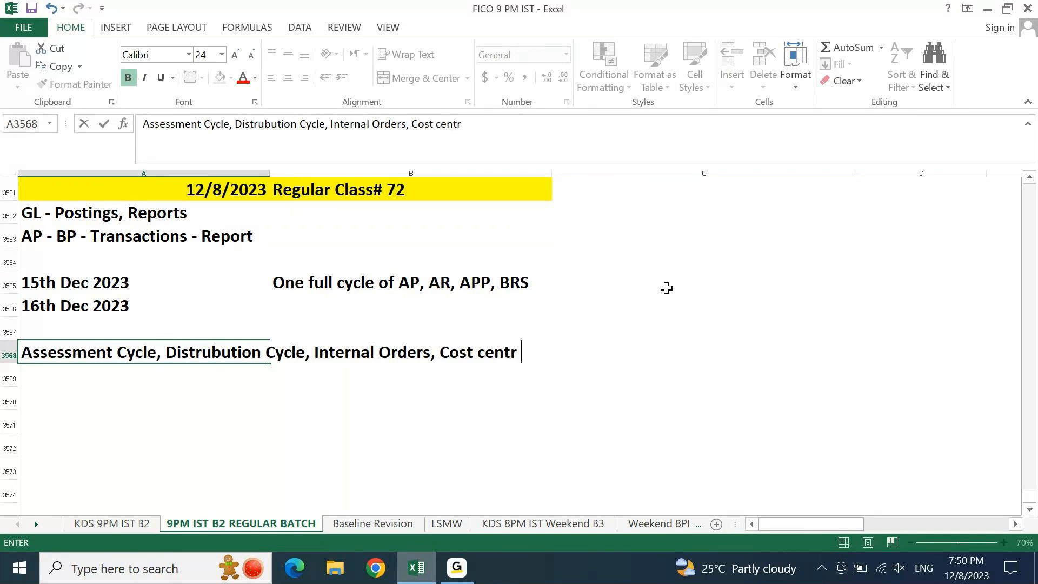
pyautogui.press('BackSpace')
pyautogui.press('BackSpace')
pyautogui.write('er Postings')
pyautogui.press('Return')
pyautogui.press('Up')
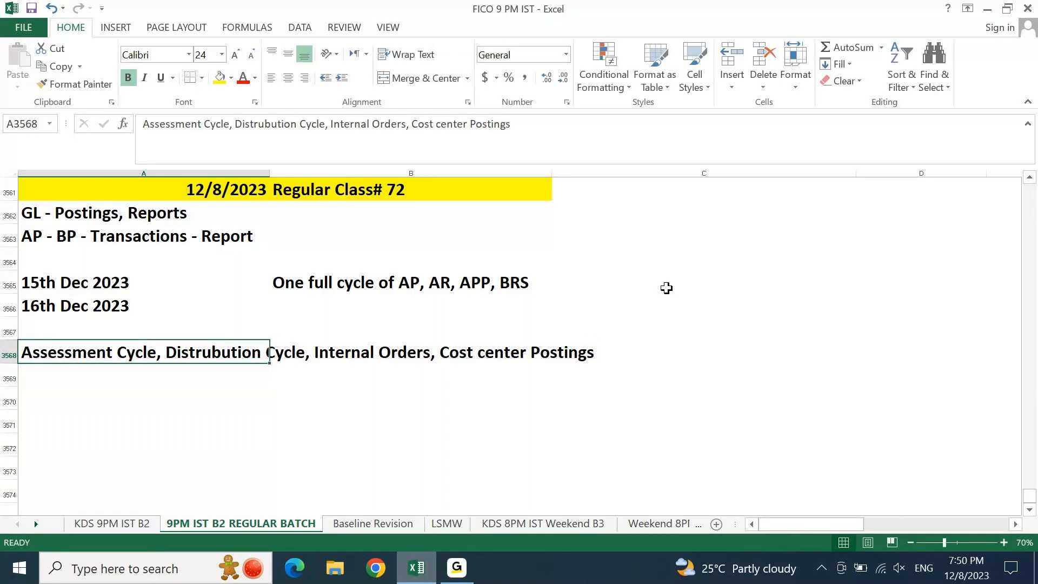
# - Move the cycle topics line from A3568 to B3566, beside the 16th Dec 2023 date
pyautogui.hotkey('ctrl', 'c')
pyautogui.press('Up')
pyautogui.press('Up')
pyautogui.press('Up')
pyautogui.press('Down')
pyautogui.press('Right')
pyautogui.hotkey('ctrl', 'v')
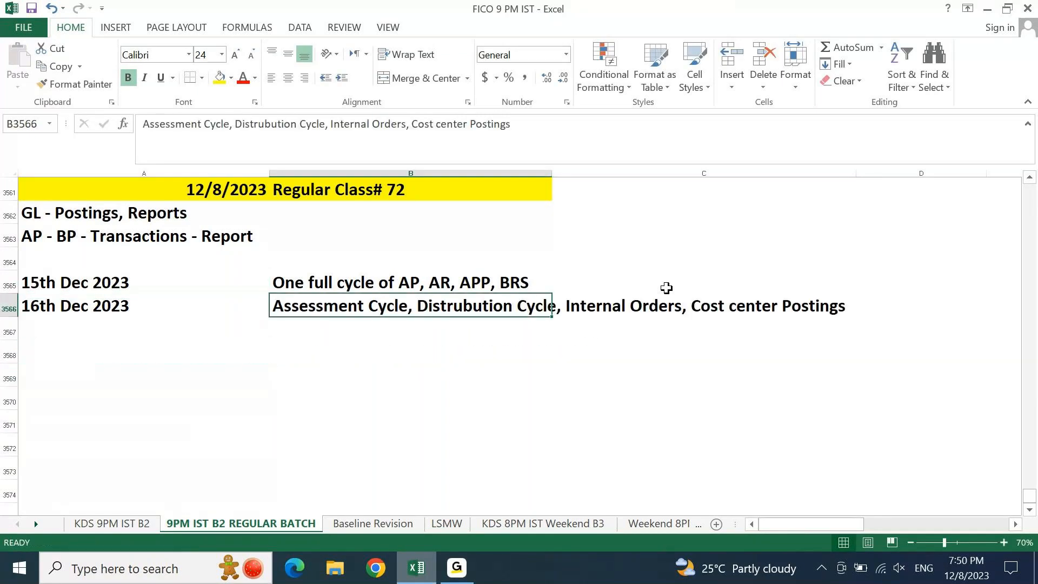
# - Go over the practice topics listed for 15th Dec 2023 and 16th Dec 2023 in rows 3565 and 3566
pyautogui.press('Left')
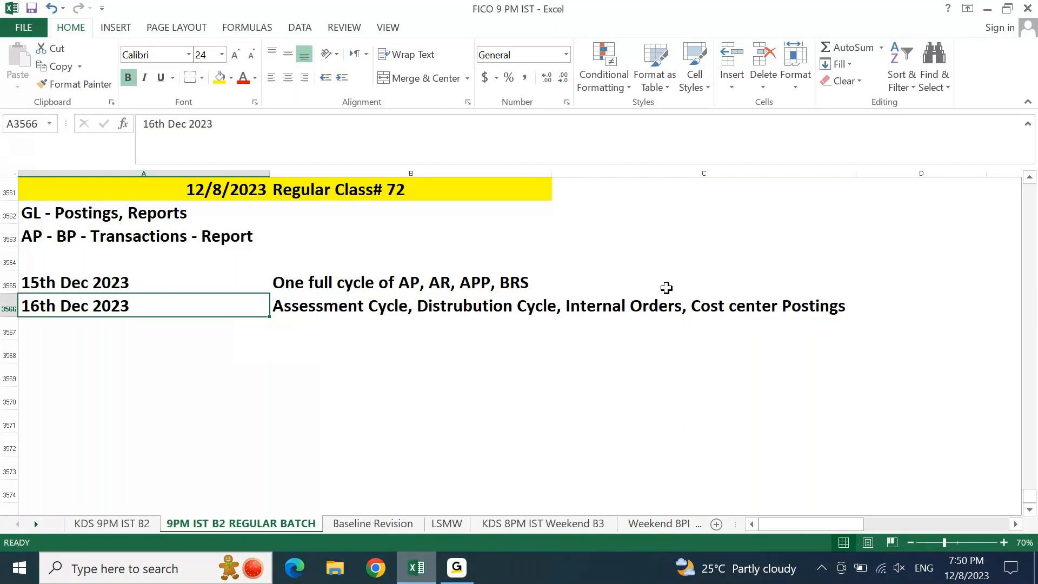
pyautogui.press('Up')
pyautogui.press('Right')
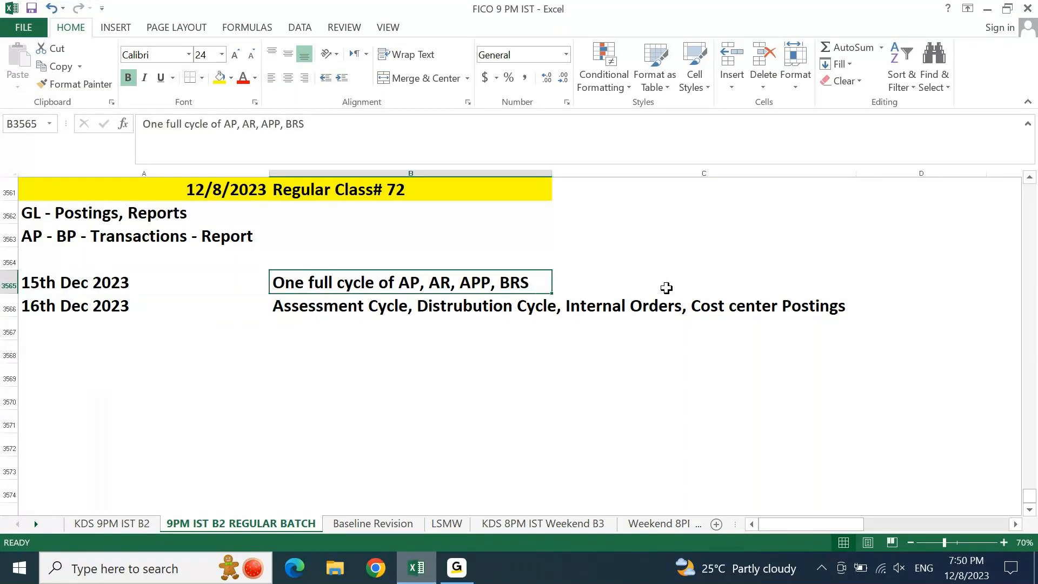
pyautogui.press('Down')
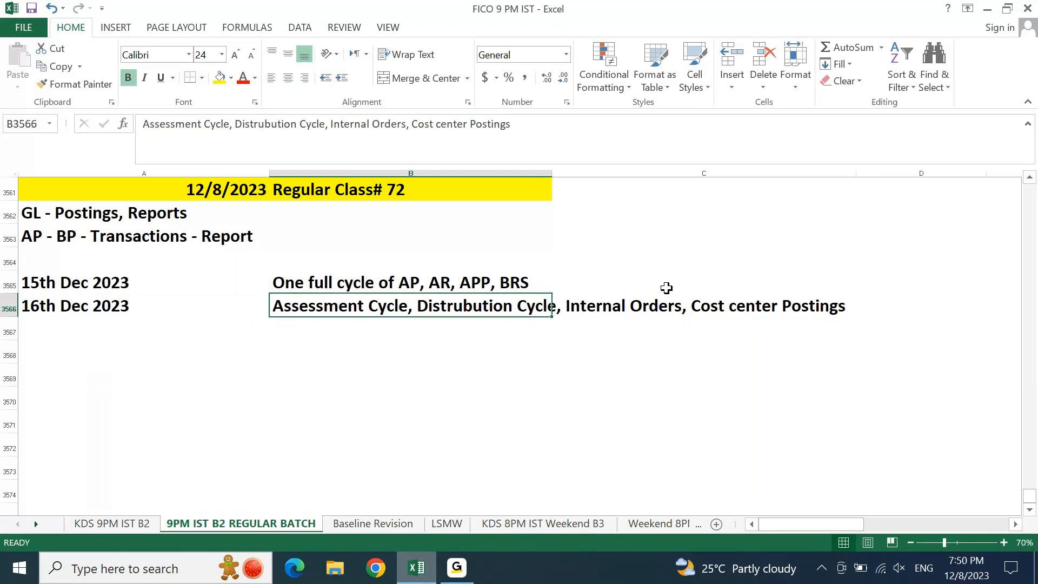
pyautogui.click(667, 288)
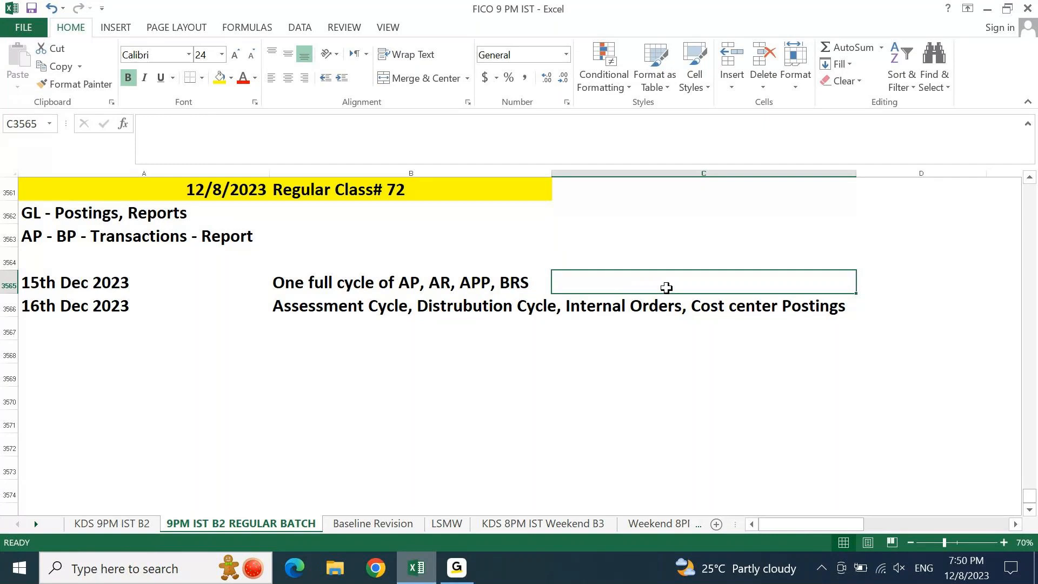
pyautogui.press('Left')
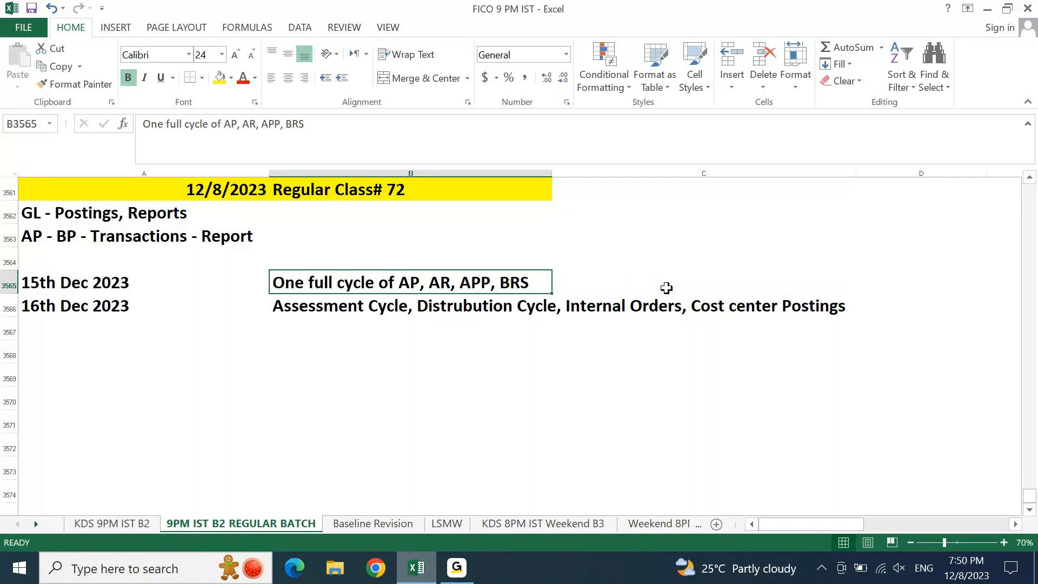
pyautogui.press('Down')
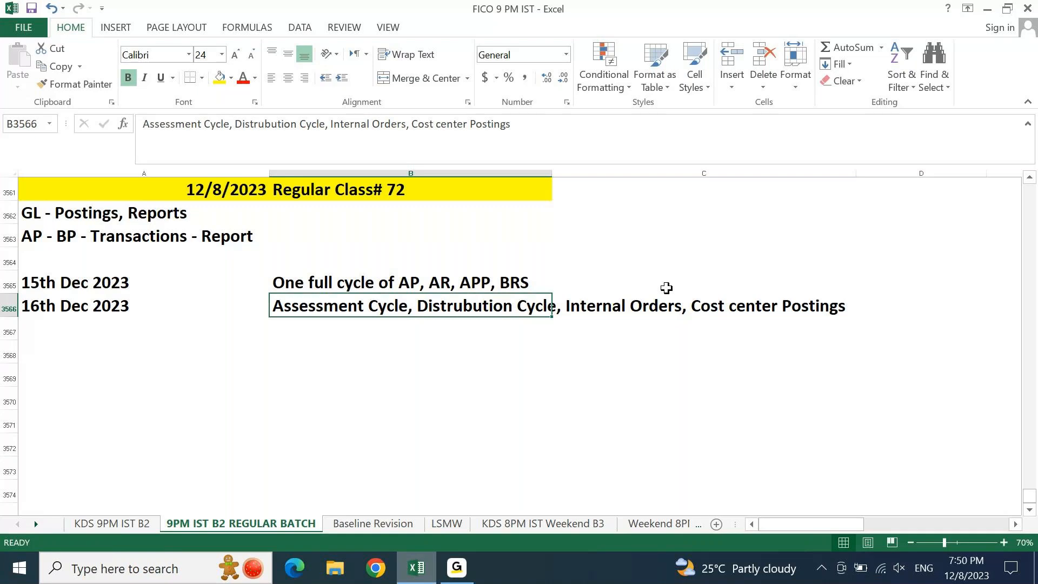
pyautogui.press('Left')
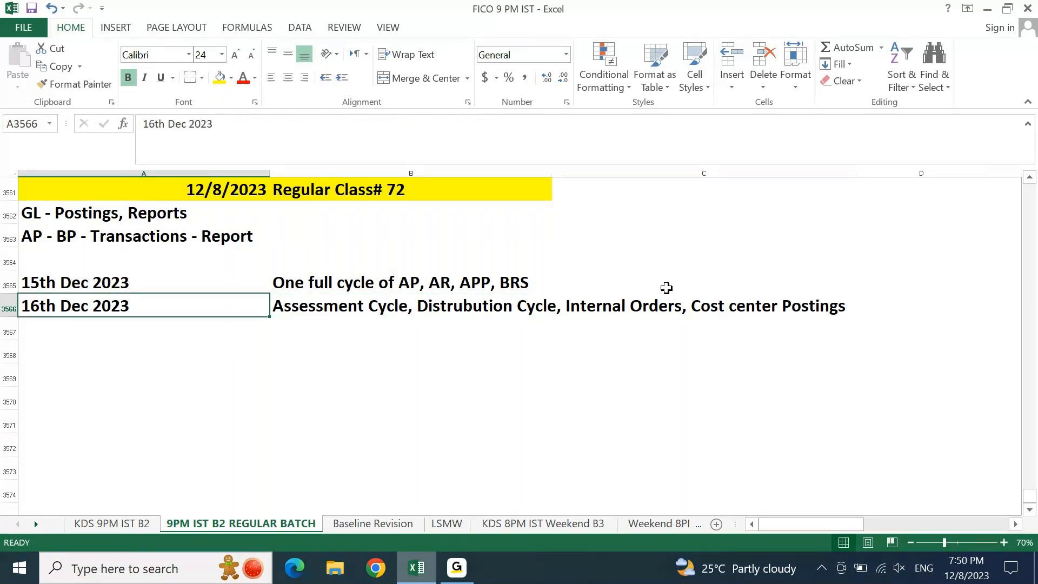
pyautogui.press('Up')
pyautogui.press('Right')
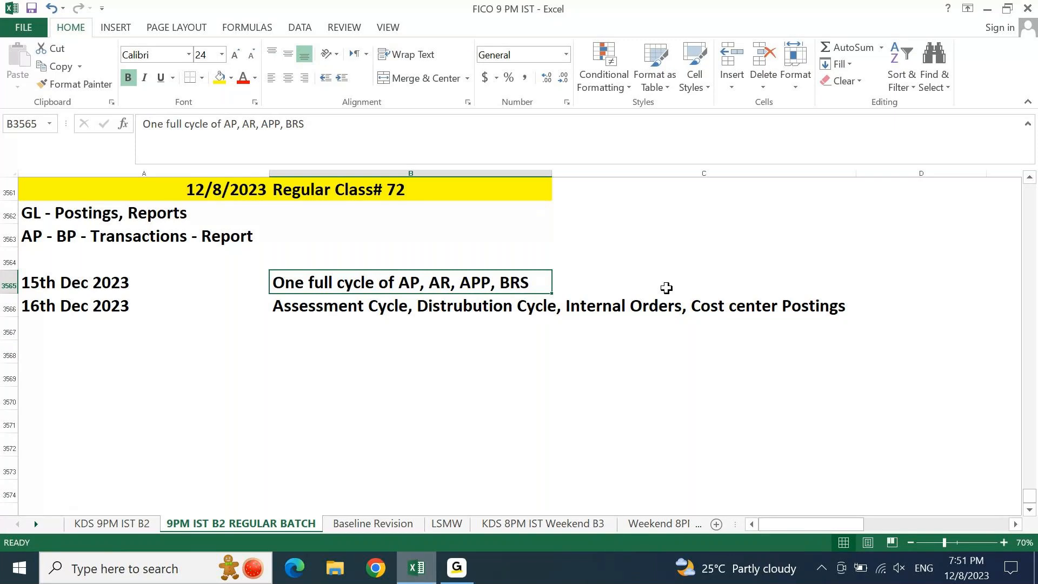
pyautogui.press('Down')
pyautogui.press('Up')
pyautogui.press('Down')
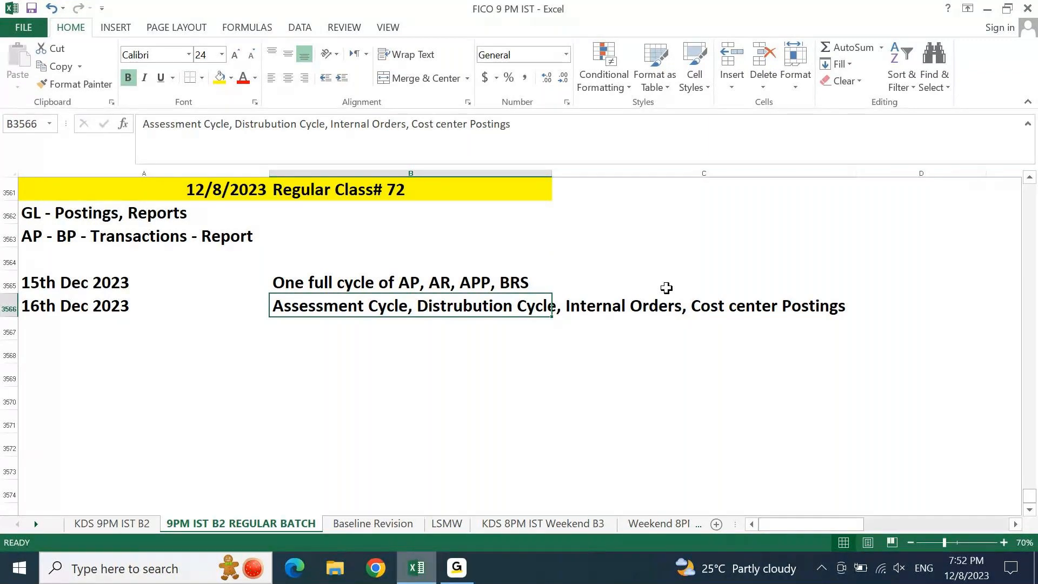
pyautogui.press('Down')
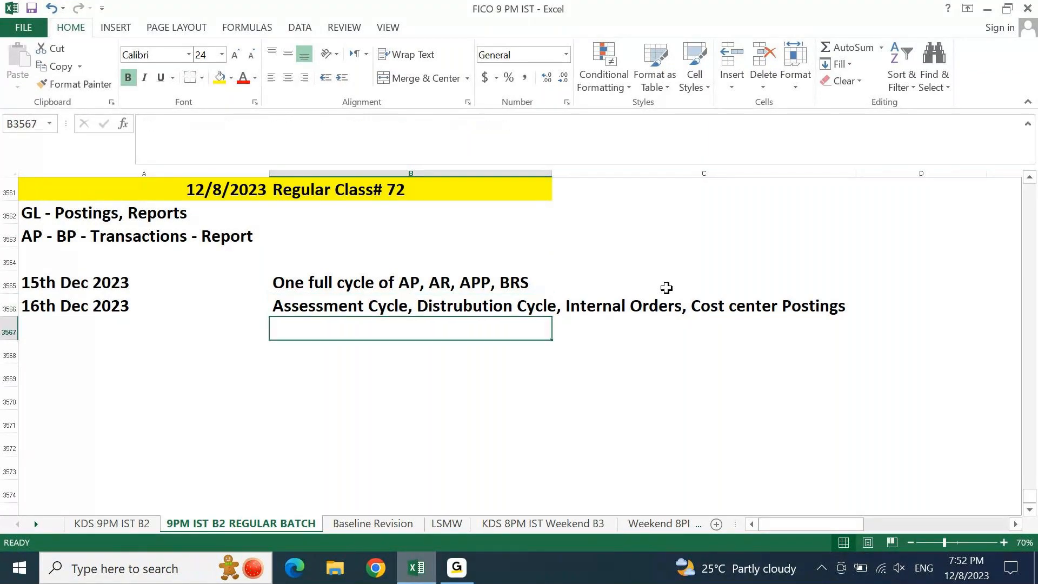
pyautogui.press('Up')
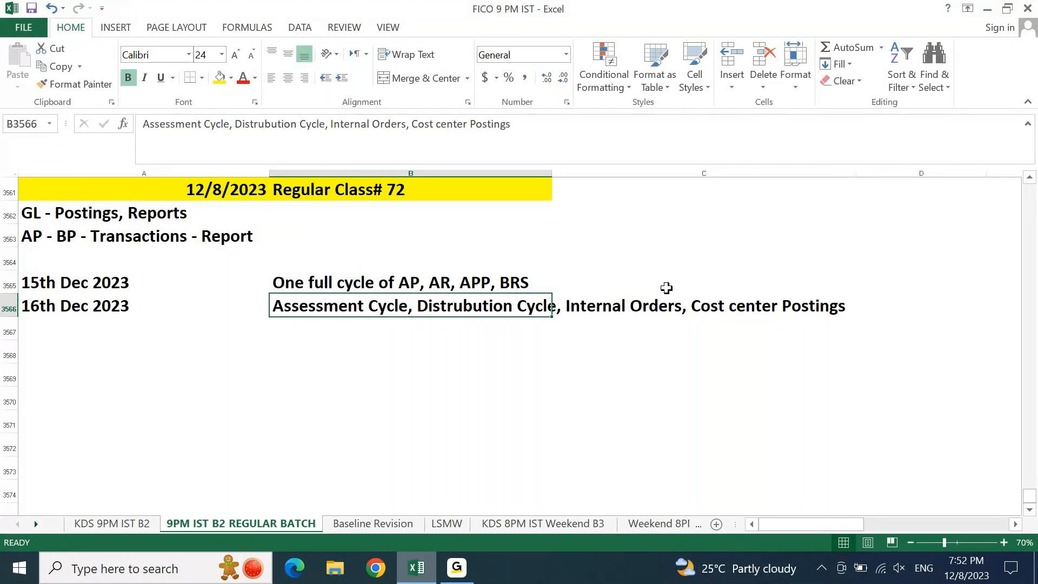
pyautogui.press('Right')
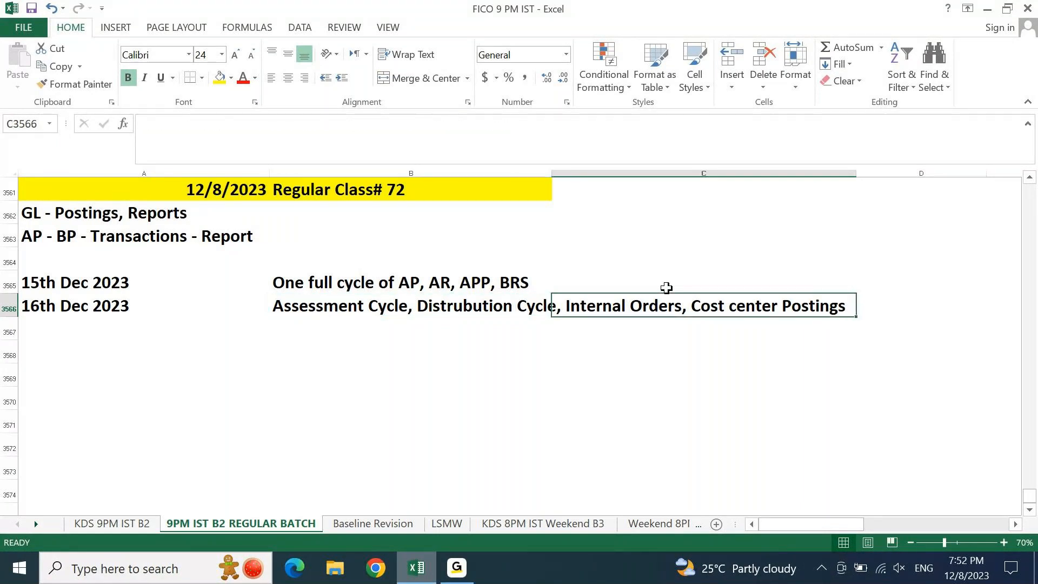
pyautogui.press('Left')
pyautogui.hotkey('shift', 'Right')
pyautogui.hotkey('shift', 'Right')
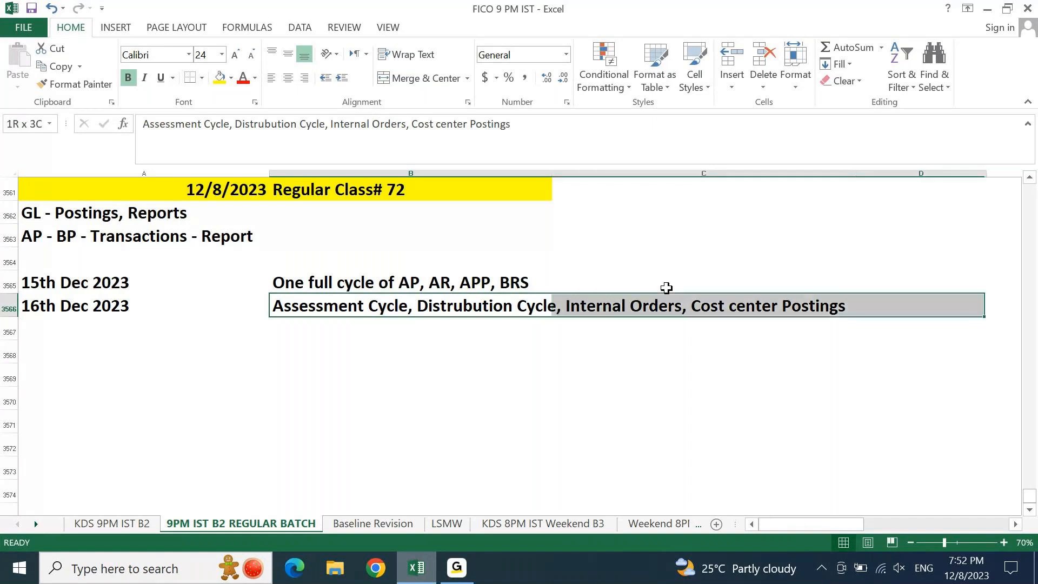
pyautogui.hotkey('shift', 'Left')
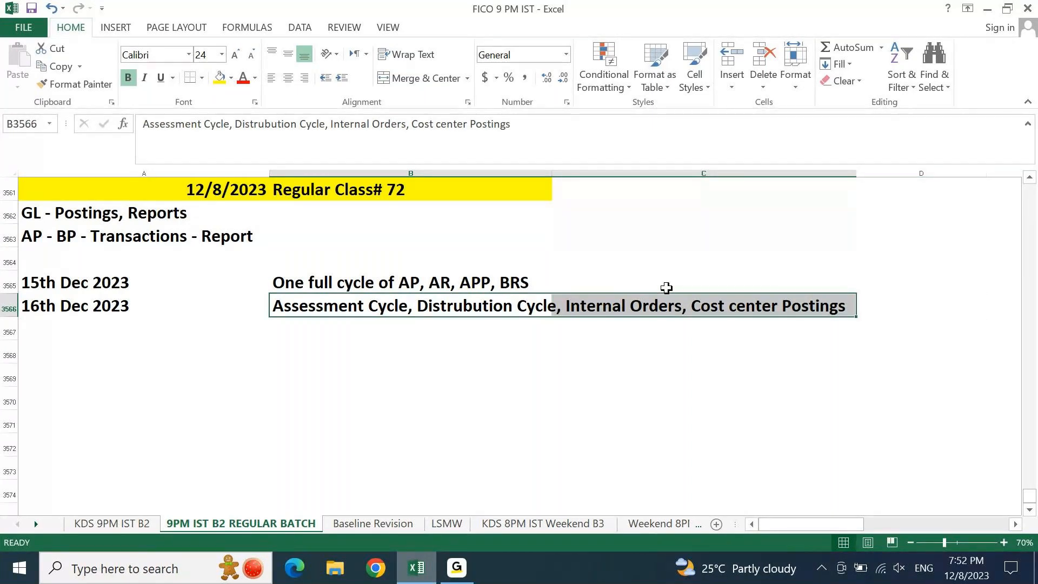
pyautogui.press('Up')
pyautogui.hotkey('shift', 'Right')
pyautogui.hotkey('shift', 'Left')
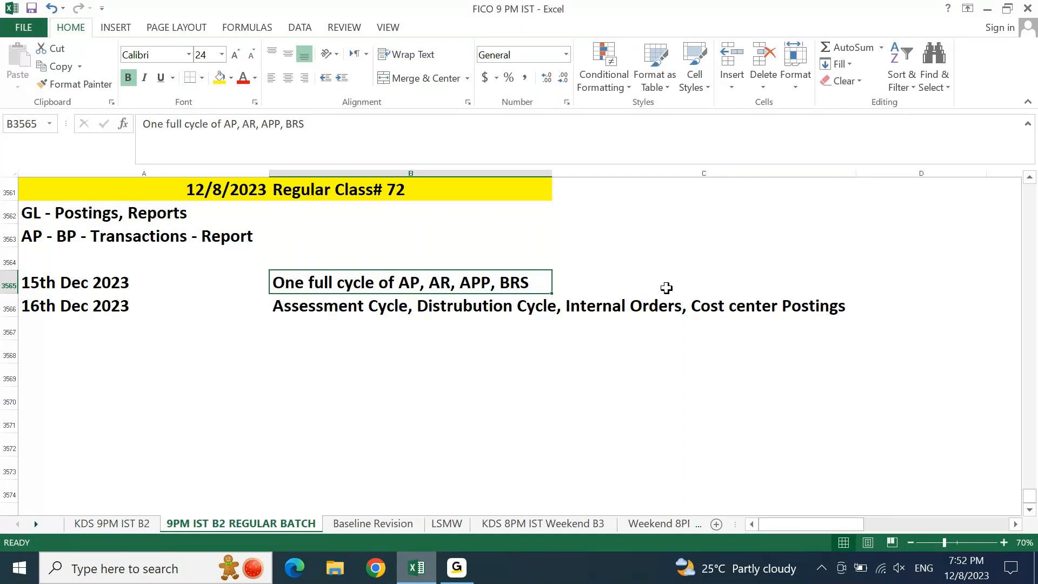
# - Fill the two practice date rows, A3565 to C3566, with light orange
pyautogui.press('Left')
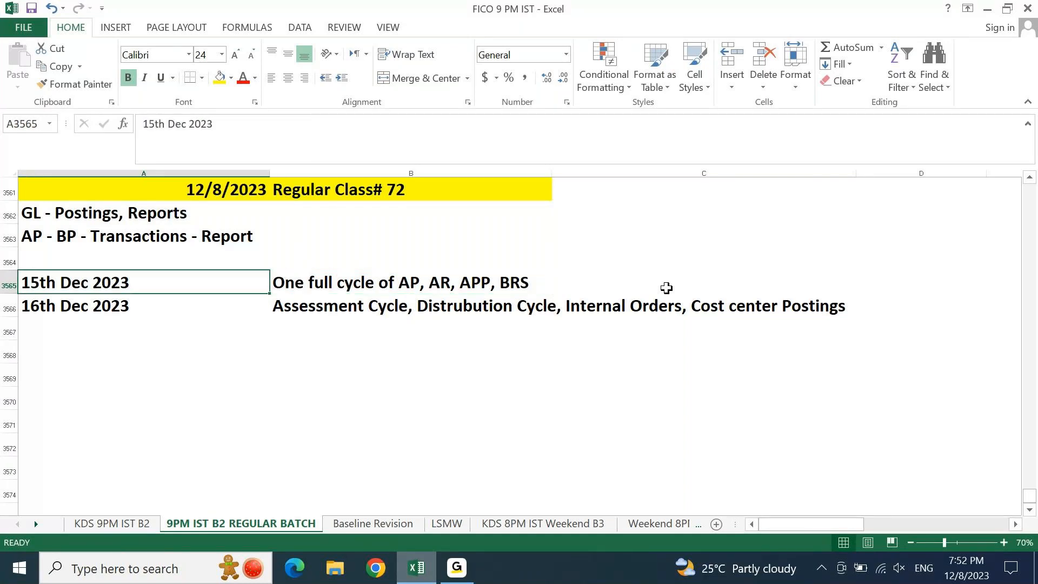
pyautogui.hotkey('shift', 'Right')
pyautogui.hotkey('shift', 'Right')
pyautogui.hotkey('shift', 'Right')
pyautogui.hotkey('shift', 'Down')
pyautogui.hotkey('shift', 'Left')
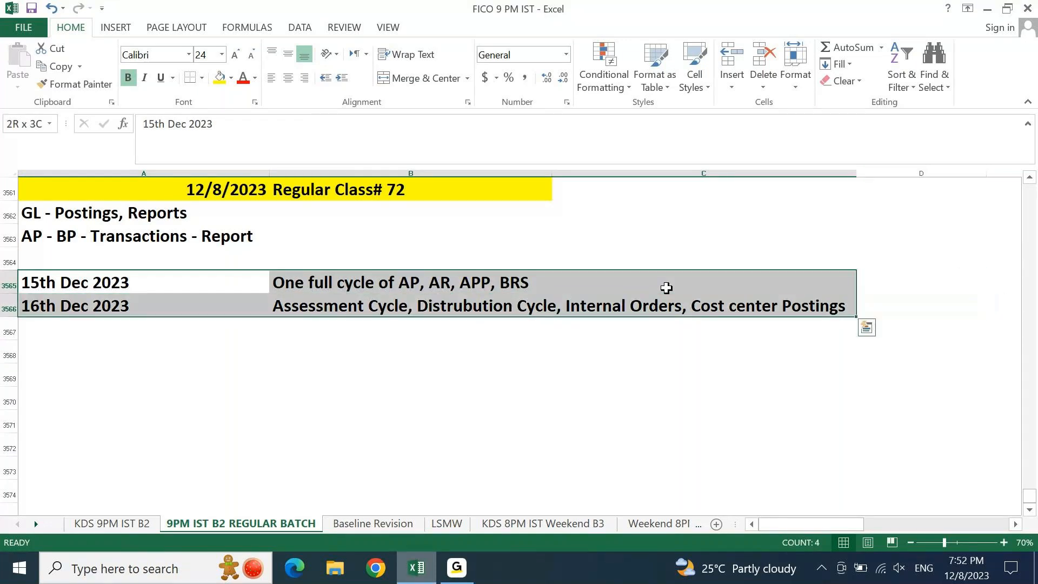
pyautogui.click(231, 77)
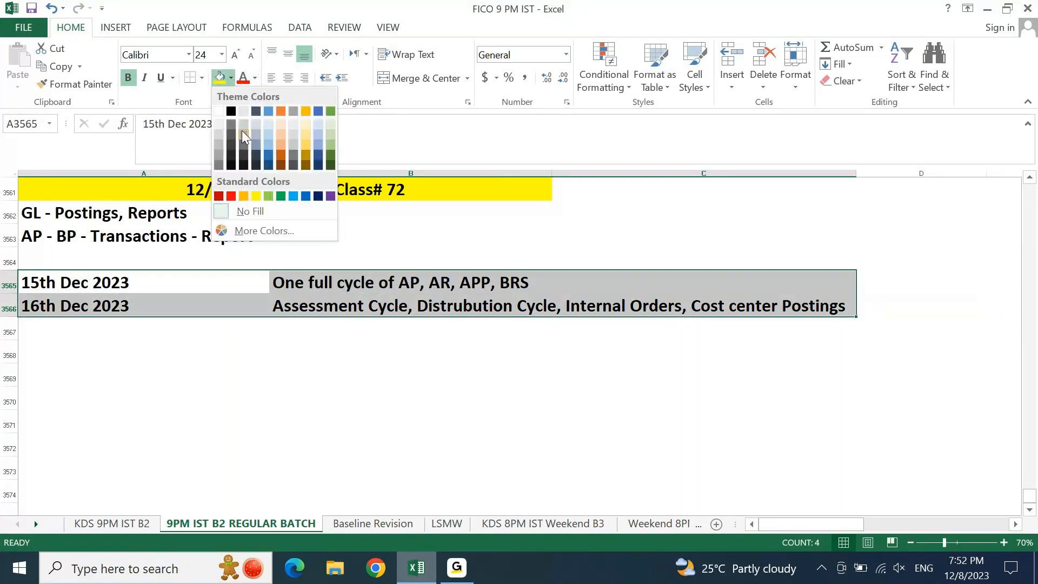
pyautogui.click(280, 144)
pyautogui.press('Down')
pyautogui.press('Up')
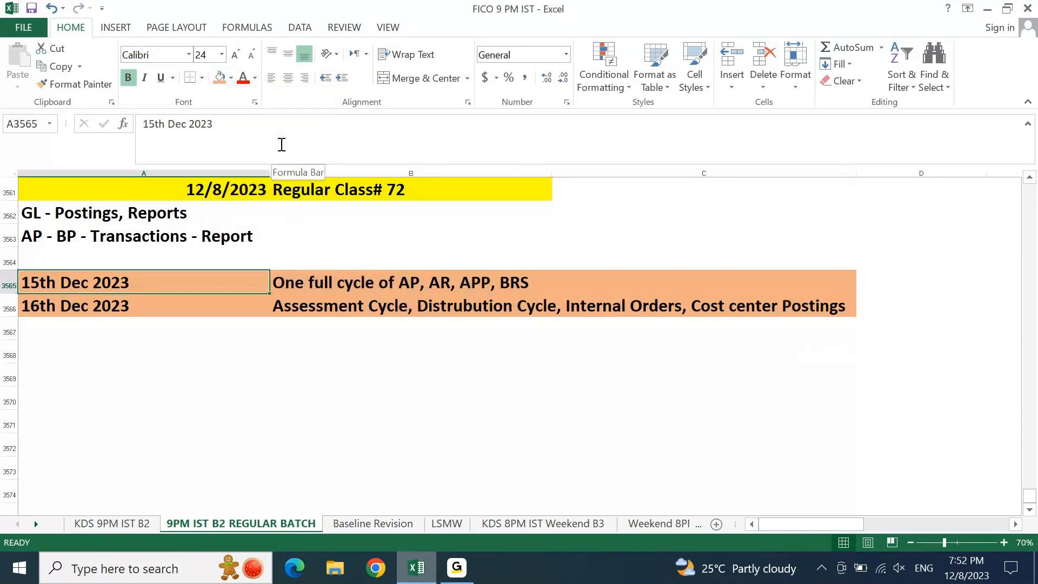
# - Enter "BRS for Incoming Payment" in cell A3568, below the highlighted date rows
pyautogui.press('Down')
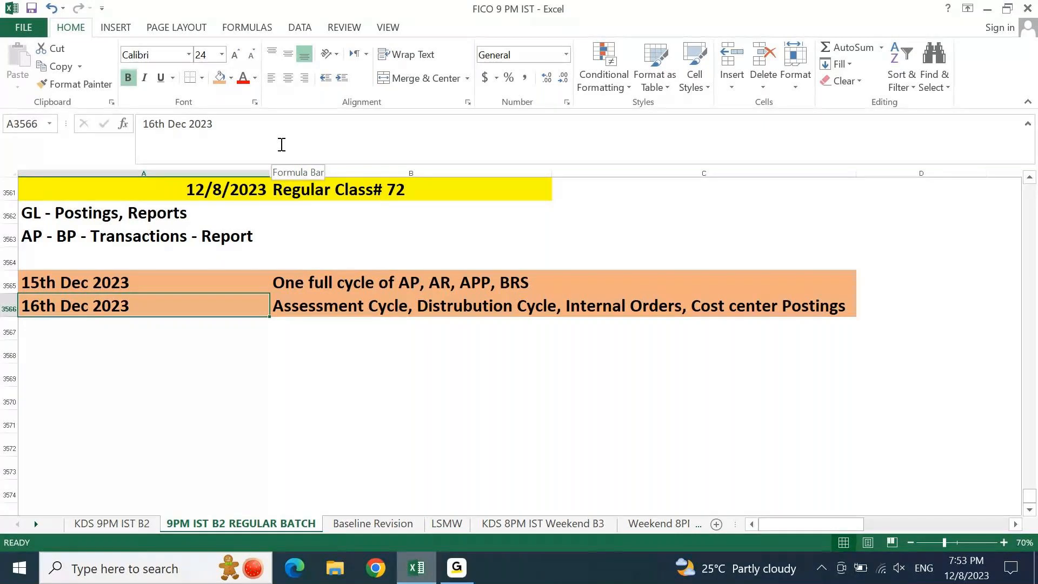
pyautogui.press('Down')
pyautogui.press('Down')
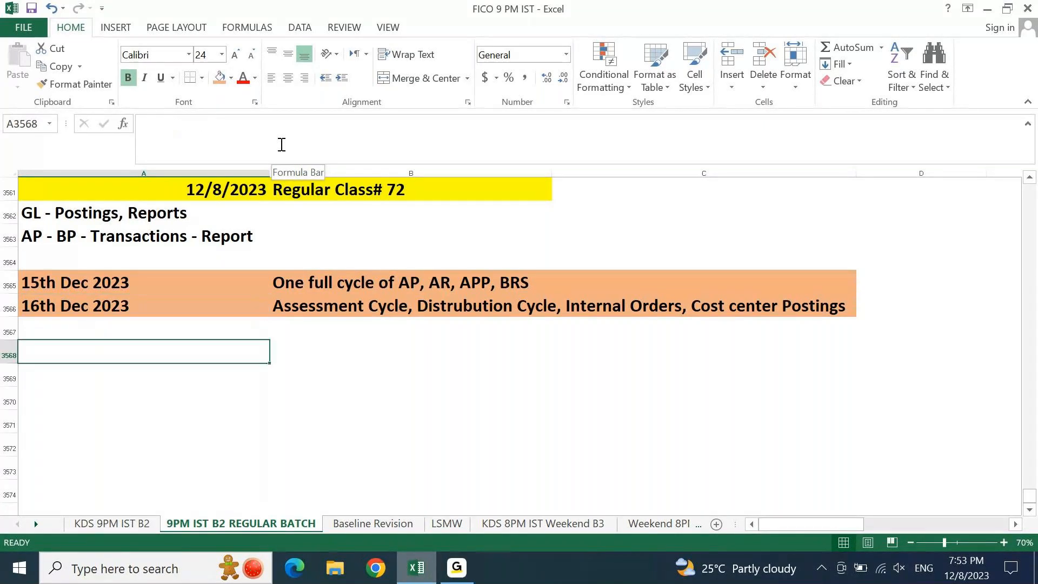
pyautogui.write('BR')
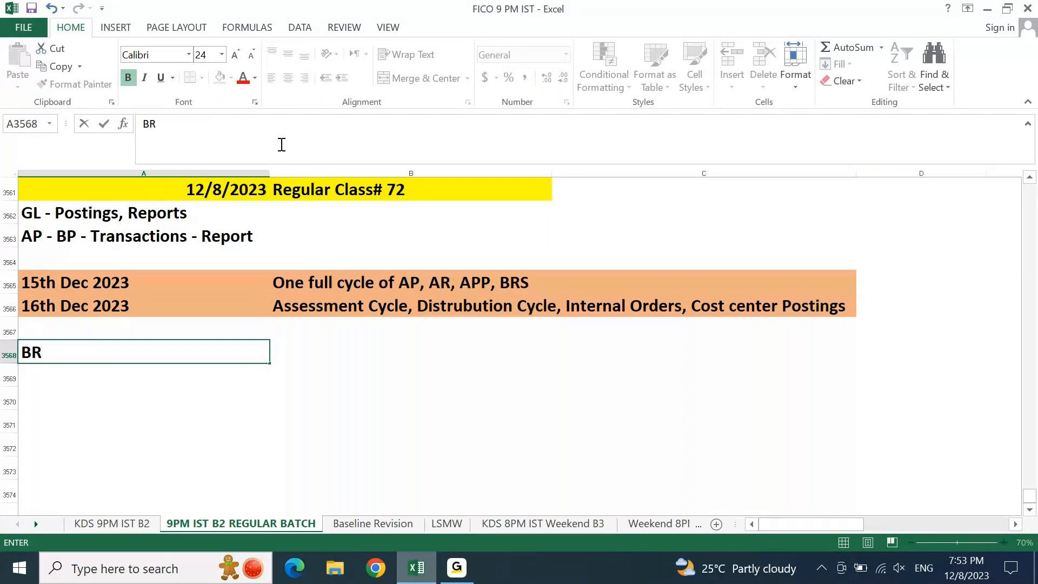
pyautogui.write('S for Incomin')
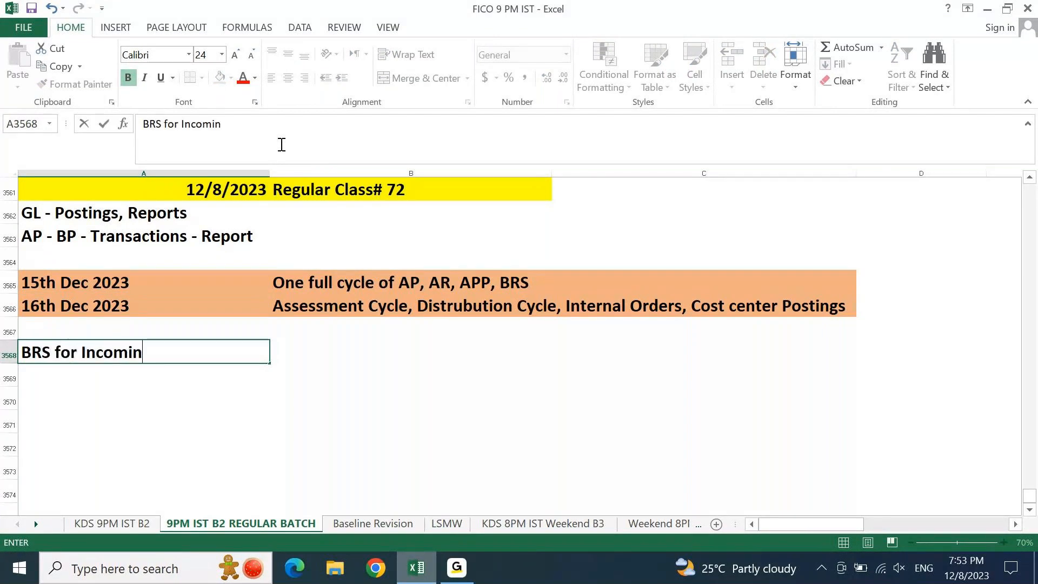
pyautogui.write('g Payment')
pyautogui.press('Return')
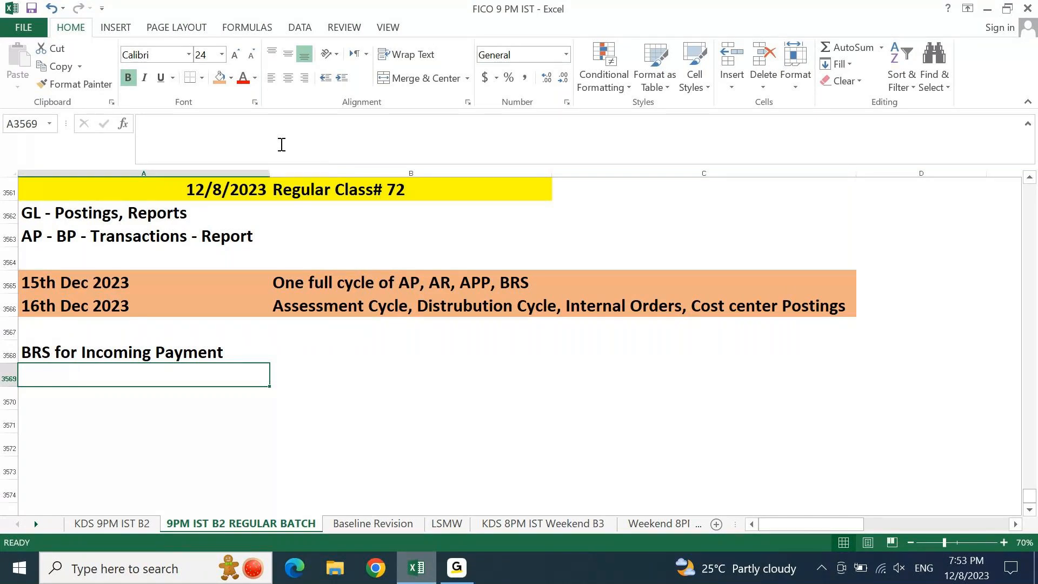
# - Copy the Check Receipts entry block, A3466 to C3467, from the bank transaction entries table
pyautogui.press('Up')
pyautogui.press('pageup')
pyautogui.press('pageup')
pyautogui.press('pageup')
pyautogui.press('pageup')
pyautogui.press('pageup')
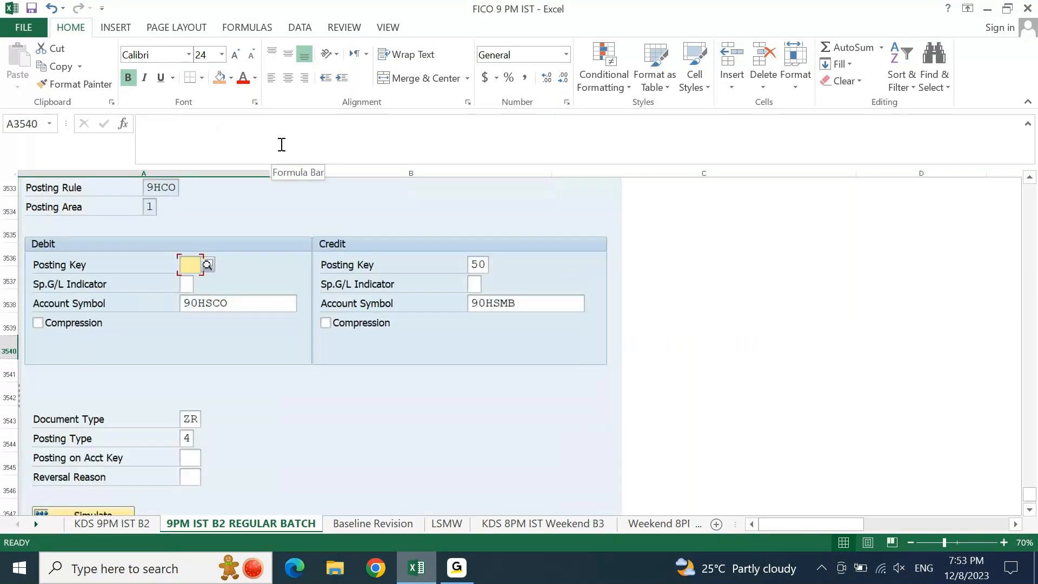
pyautogui.press('pageup')
pyautogui.press('pageup')
pyautogui.scroll(1, 282, 145)
pyautogui.scroll(-1, 282, 145)
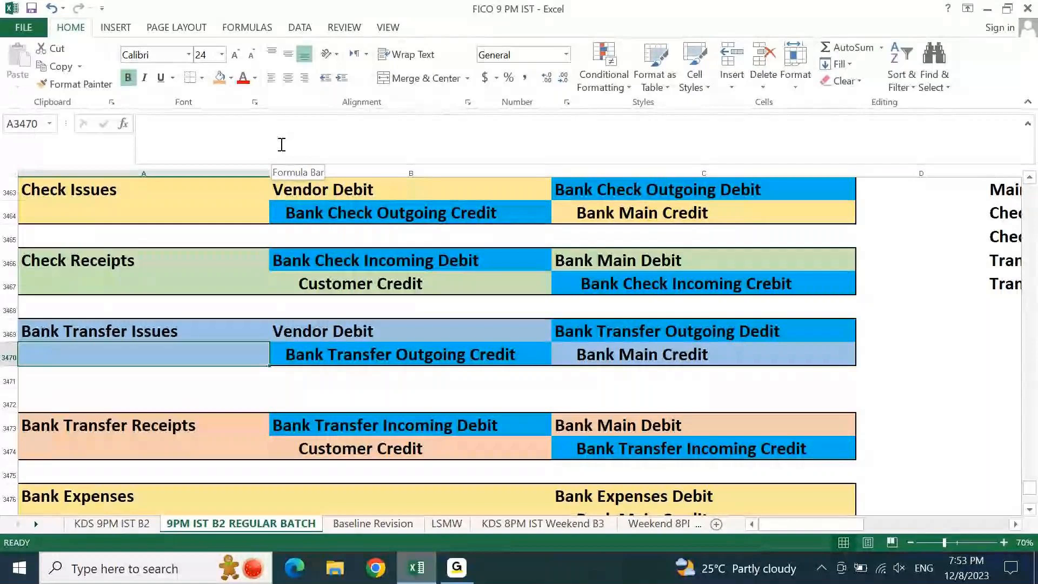
pyautogui.press('Up')
pyautogui.press('Up')
pyautogui.press('Up')
pyautogui.press('Up')
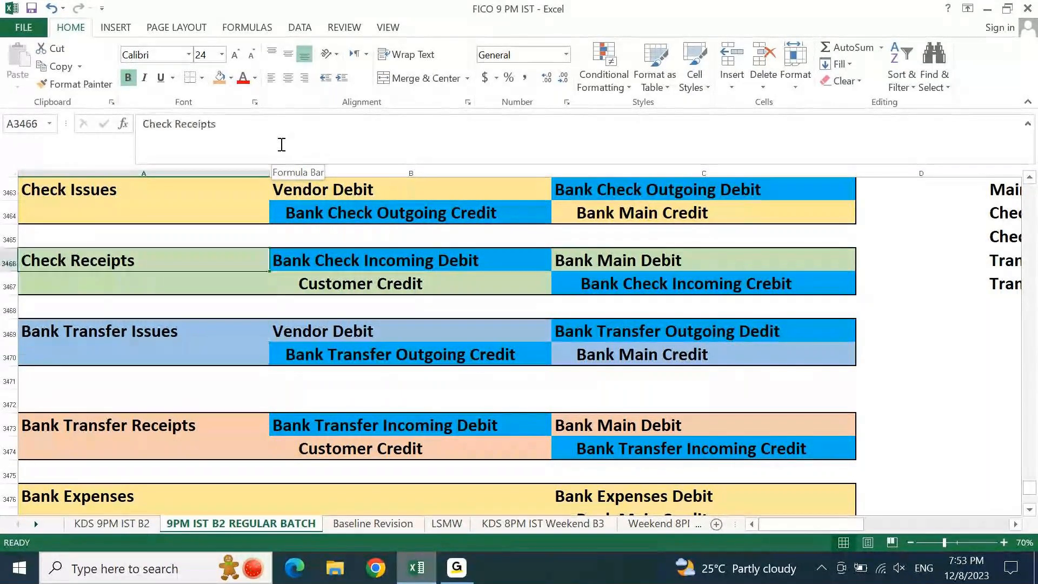
pyautogui.hotkey('shift', 'Right')
pyautogui.hotkey('shift', 'Right')
pyautogui.hotkey('shift', 'Down')
pyautogui.hotkey('shift', 'Down')
pyautogui.hotkey('shift', 'Down')
pyautogui.hotkey('shift', 'Up')
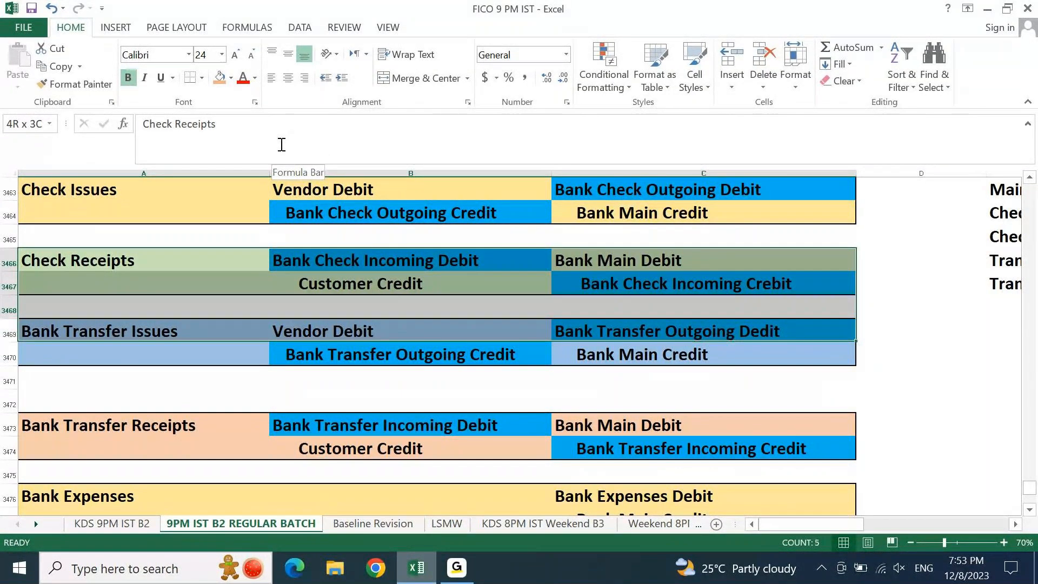
pyautogui.hotkey('ctrl', 'c')
# - Paste the copied Check Receipts block at A3569, directly under the BRS for Incoming Payment heading
pyautogui.press('pagedown')
pyautogui.press('pagedown')
pyautogui.press('pagedown')
pyautogui.press('pagedown')
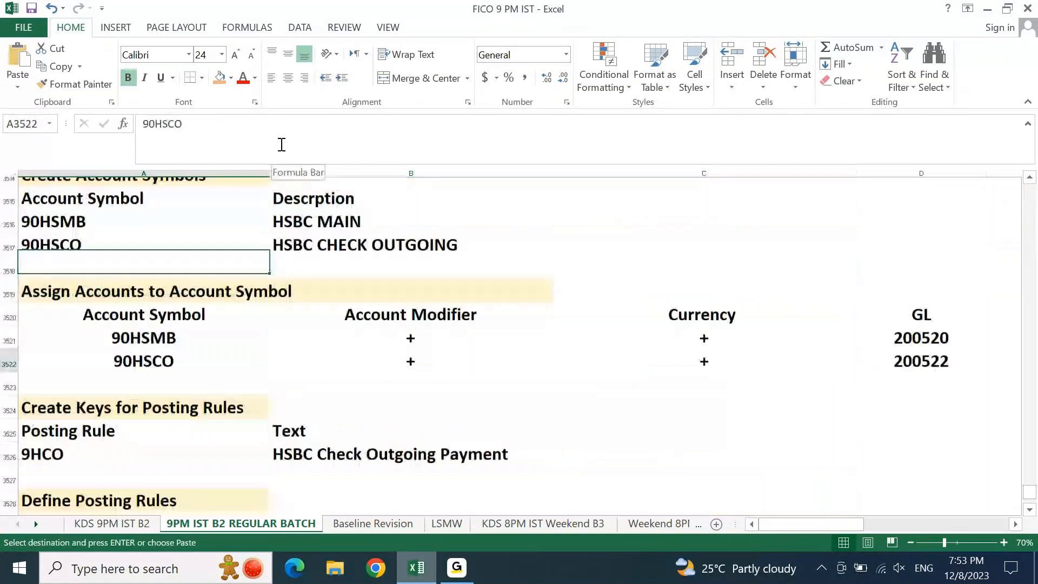
pyautogui.press('pagedown')
pyautogui.press('pagedown')
pyautogui.press('pagedown')
pyautogui.press('pagedown')
pyautogui.hotkey('ctrl', 'Up')
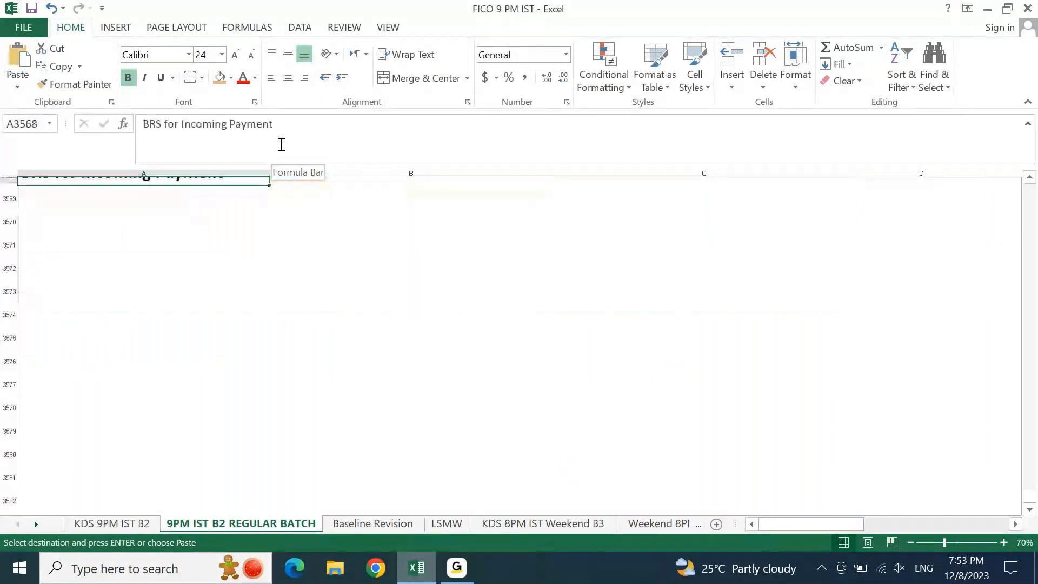
pyautogui.press('Down')
pyautogui.hotkey('ctrl', 'v')
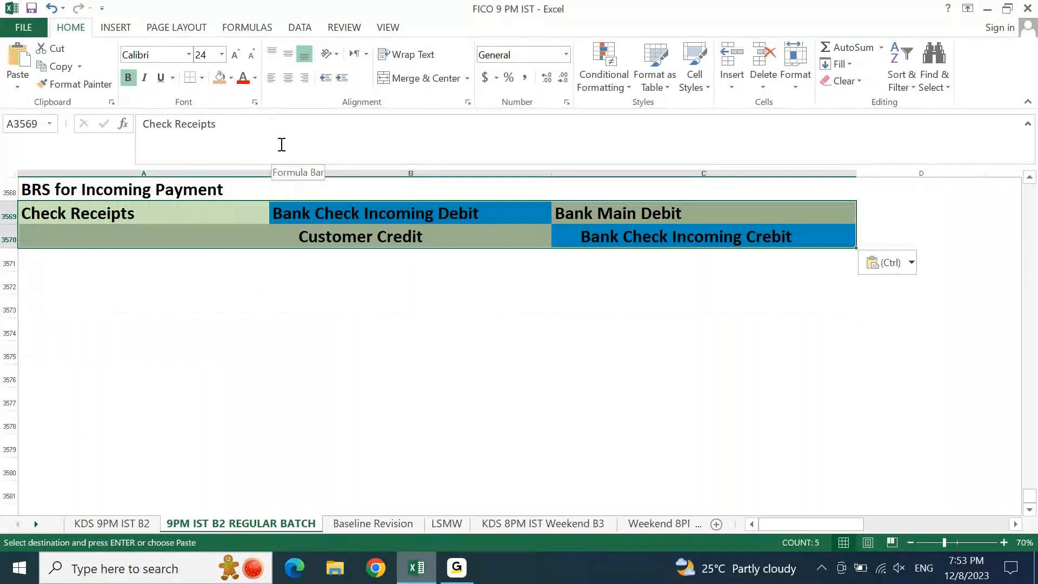
pyautogui.press('Escape')
# - Fill the BRS for Incoming Payment heading in A3568 with light orange
pyautogui.press('Up')
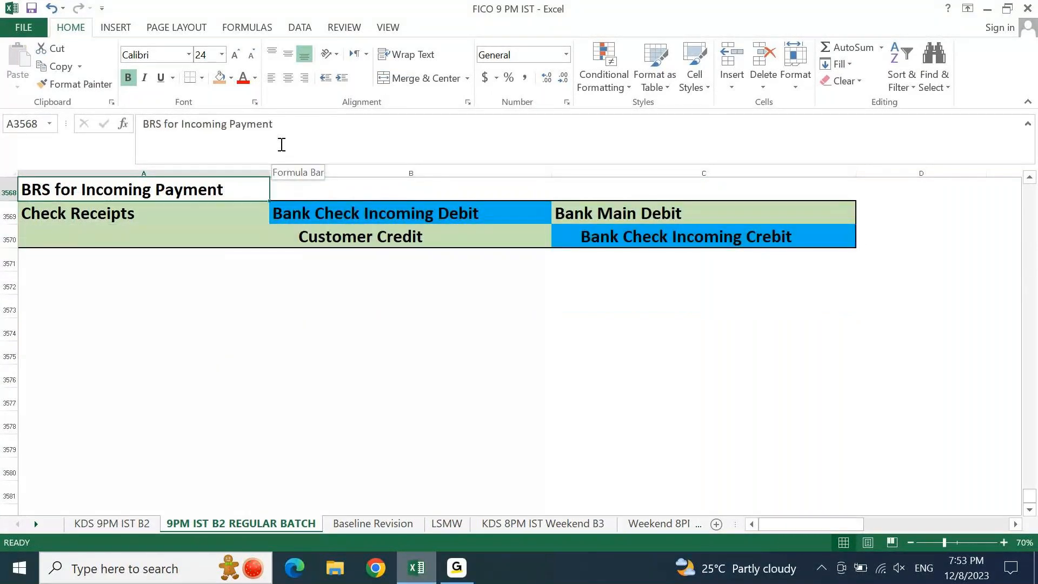
pyautogui.click(223, 81)
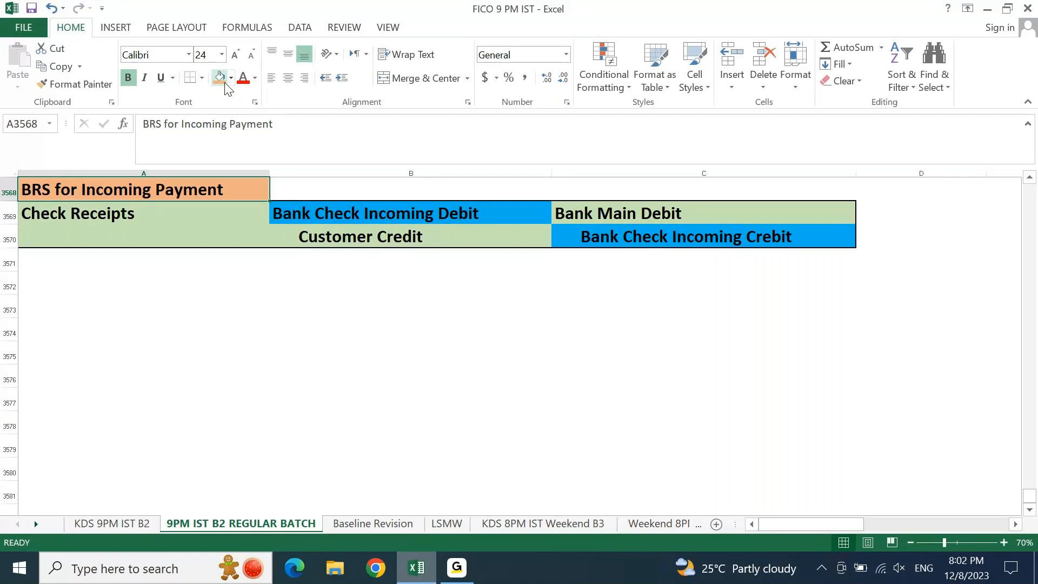
# - Begin a note reading "Check Incoming" in cell A3572, one blank row below the Check Receipts block
pyautogui.press('Down')
pyautogui.press('Down')
pyautogui.press('Down')
pyautogui.press('Down')
pyautogui.press('Down')
pyautogui.press('Down')
pyautogui.press('Down')
pyautogui.press('Down')
pyautogui.hotkey('ctrl', 'Up')
pyautogui.press('Down')
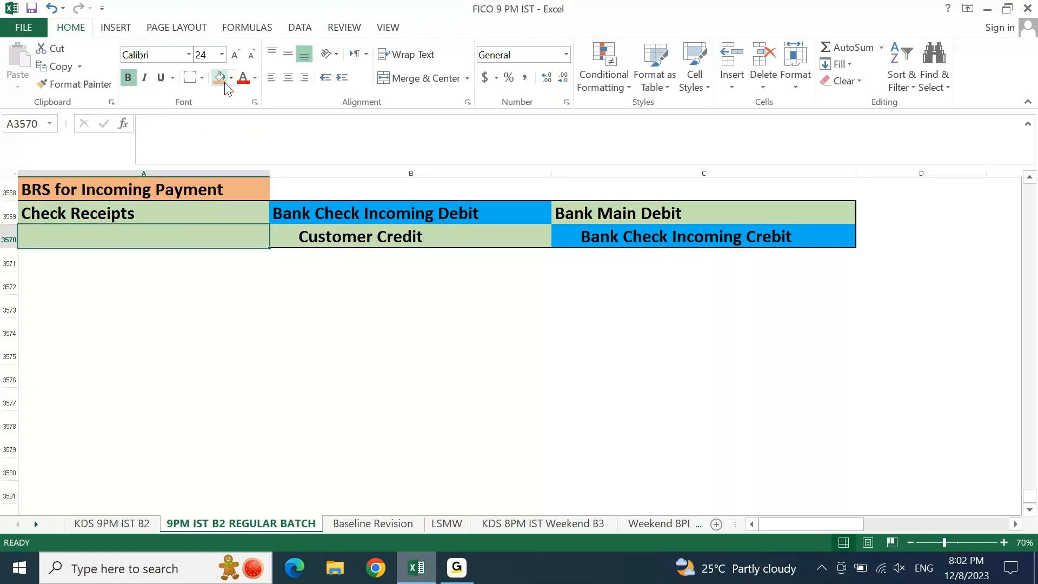
pyautogui.press('Down')
pyautogui.press('Up')
pyautogui.press('Down')
pyautogui.press('Down')
pyautogui.press('Down')
pyautogui.press('Up')
pyautogui.write('C')
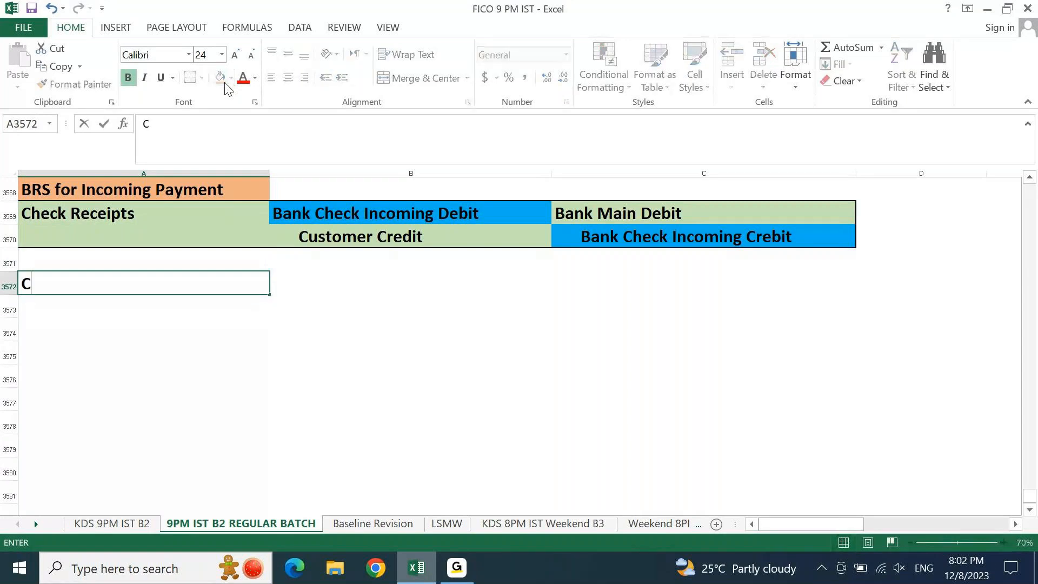
pyautogui.write('Heck Incoming')
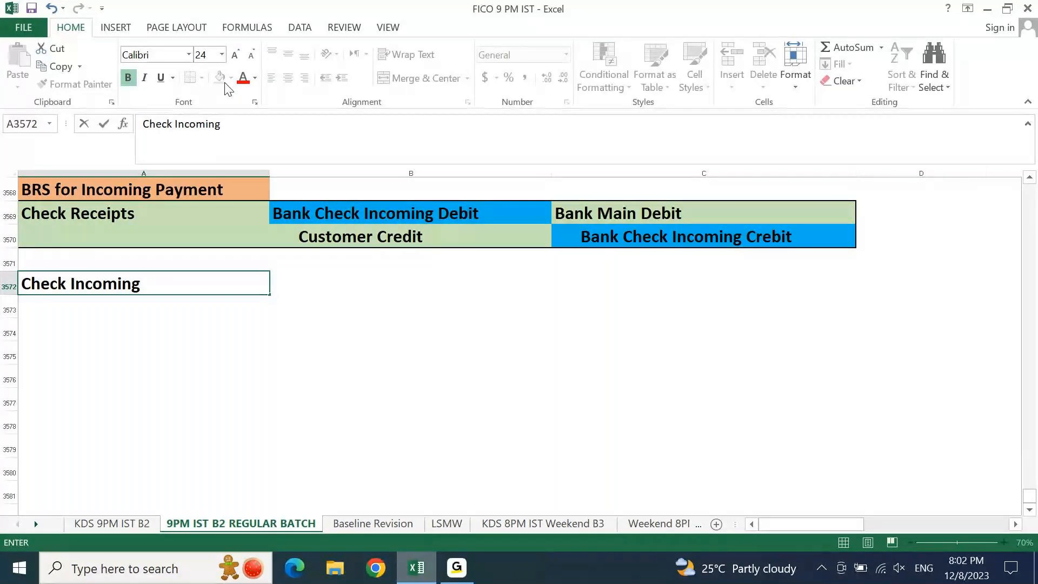
# - Reword the A3572 note as "Check Received from Customer National Mart for 45000 INR"
pyautogui.press('BackSpace')
pyautogui.press('BackSpace')
pyautogui.press('BackSpace')
pyautogui.press('BackSpace')
pyautogui.press('BackSpace')
pyautogui.press('BackSpace')
pyautogui.press('BackSpace')
pyautogui.press('BackSpace')
pyautogui.press('BackSpace')
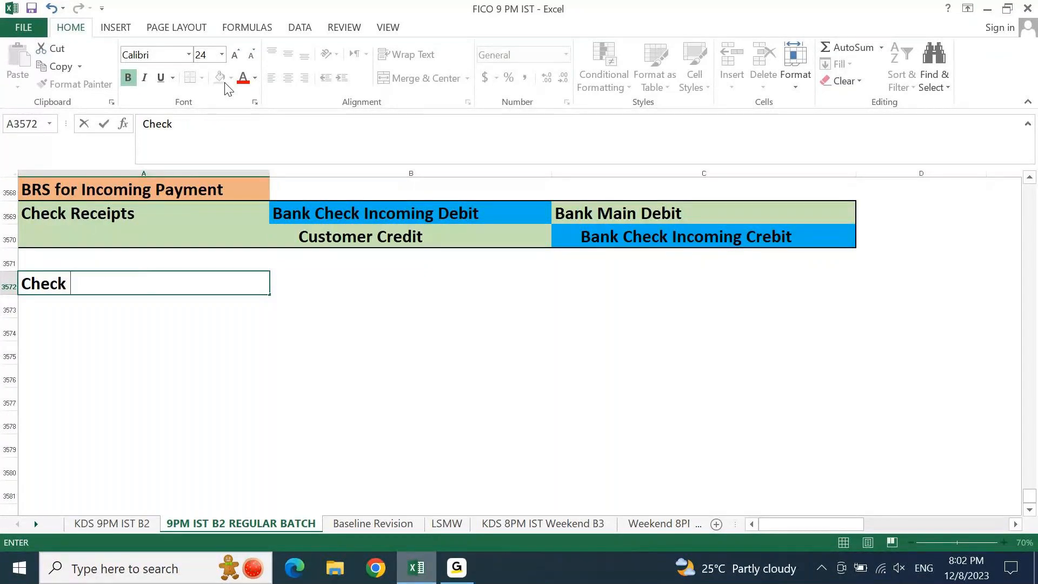
pyautogui.write('Received from Custo')
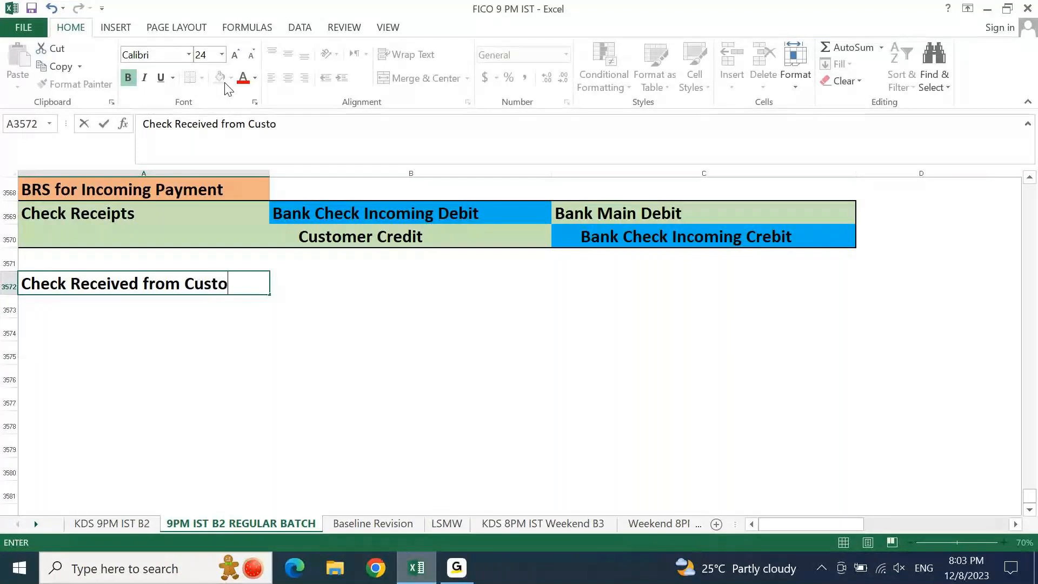
pyautogui.write('mwr')
pyautogui.press('BackSpace')
pyautogui.press('BackSpace')
pyautogui.write('er')
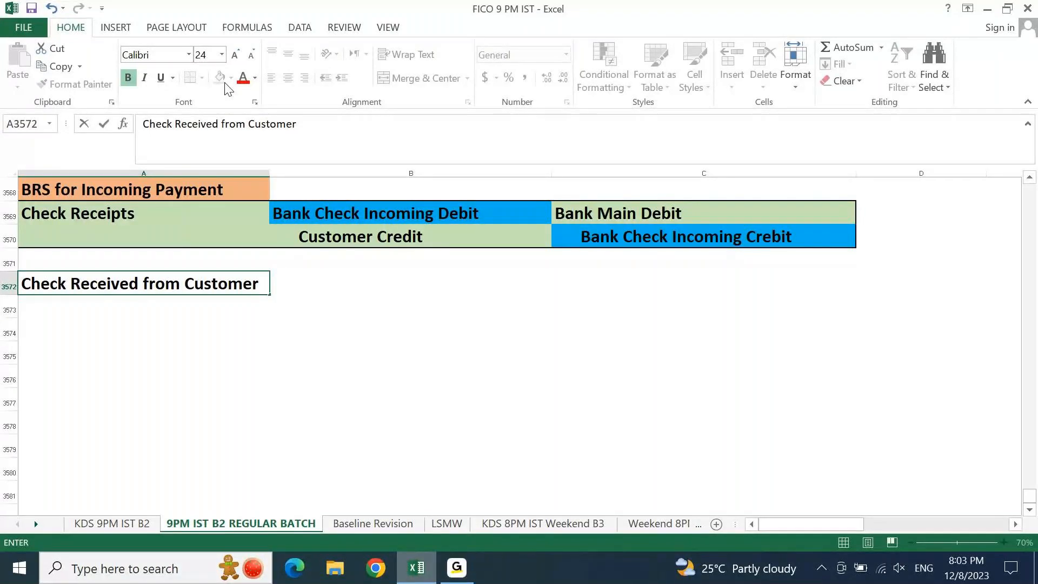
pyautogui.write('National MArt')
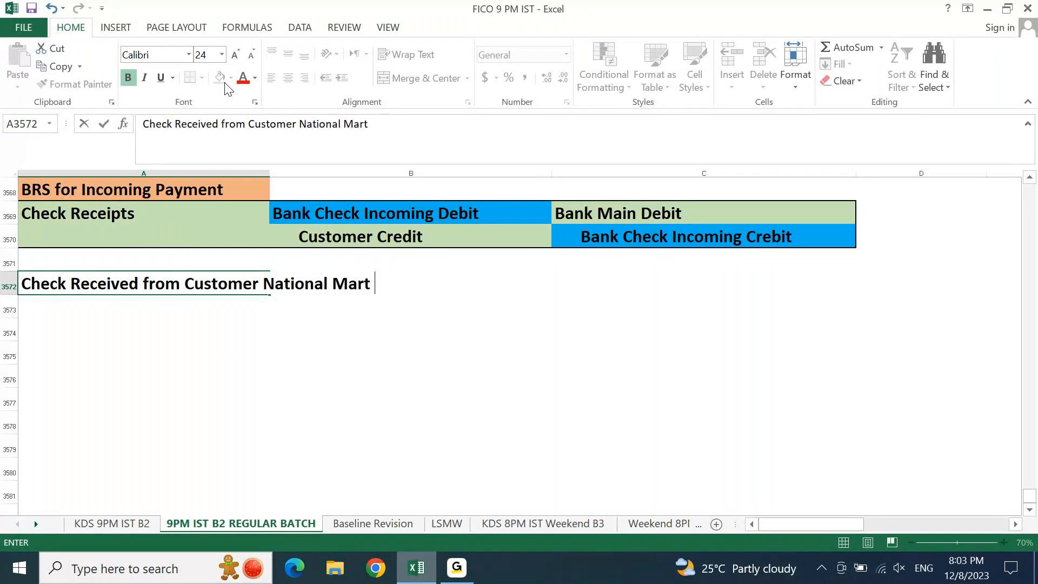
pyautogui.write(' for 45000 INR')
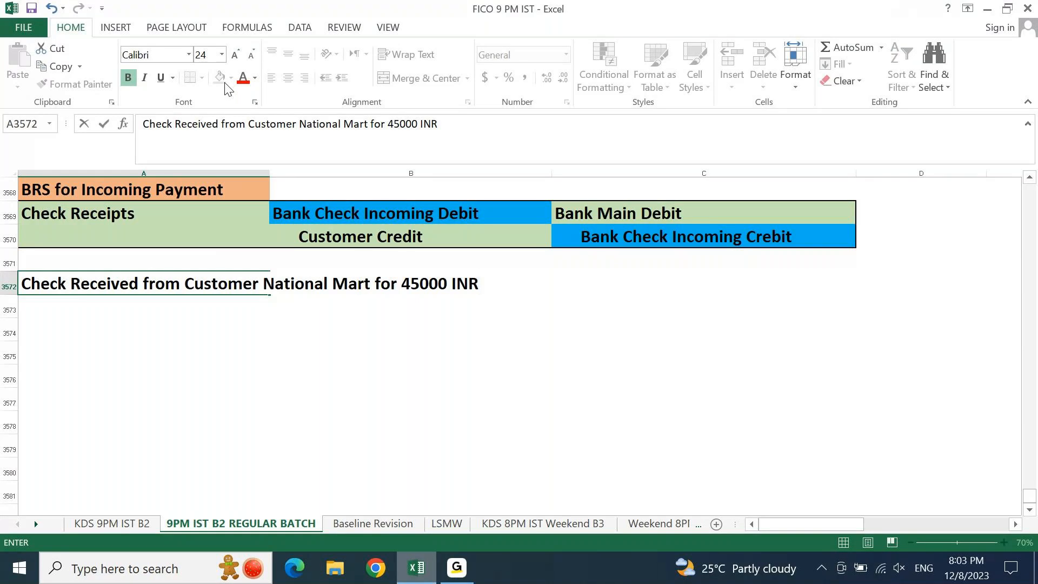
# - Insert the check number "# 6651323" right after "Check" in the A3572 note, and save the workbook
pyautogui.press('F2')
pyautogui.hotkey('ctrl', 'Left')
pyautogui.hotkey('ctrl', 'Left')
pyautogui.hotkey('ctrl', 'Left')
pyautogui.hotkey('ctrl', 'Left')
pyautogui.hotkey('ctrl', 'Left')
pyautogui.hotkey('ctrl', 'Left')
pyautogui.hotkey('ctrl', 'Left')
pyautogui.hotkey('ctrl', 'Left')
pyautogui.press('Left')
pyautogui.write('# 6651323')
pyautogui.press('Return')
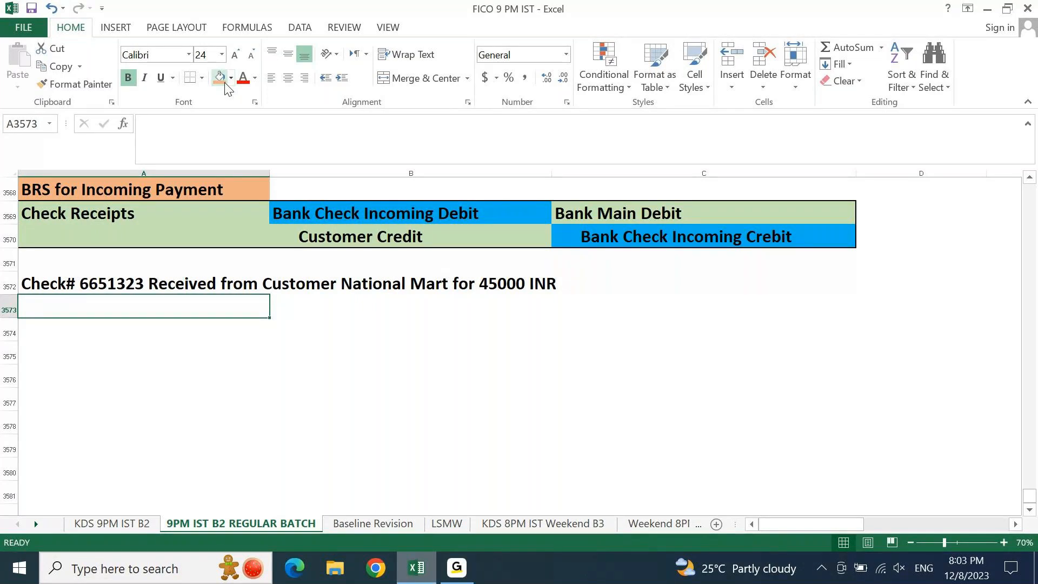
pyautogui.click(222, 78)
pyautogui.hotkey('ctrl', 's')
# - Enter the heading "Accounts Receivable Baseline Configuration:" in cell A3574
pyautogui.press('Down')
pyautogui.write('Ac')
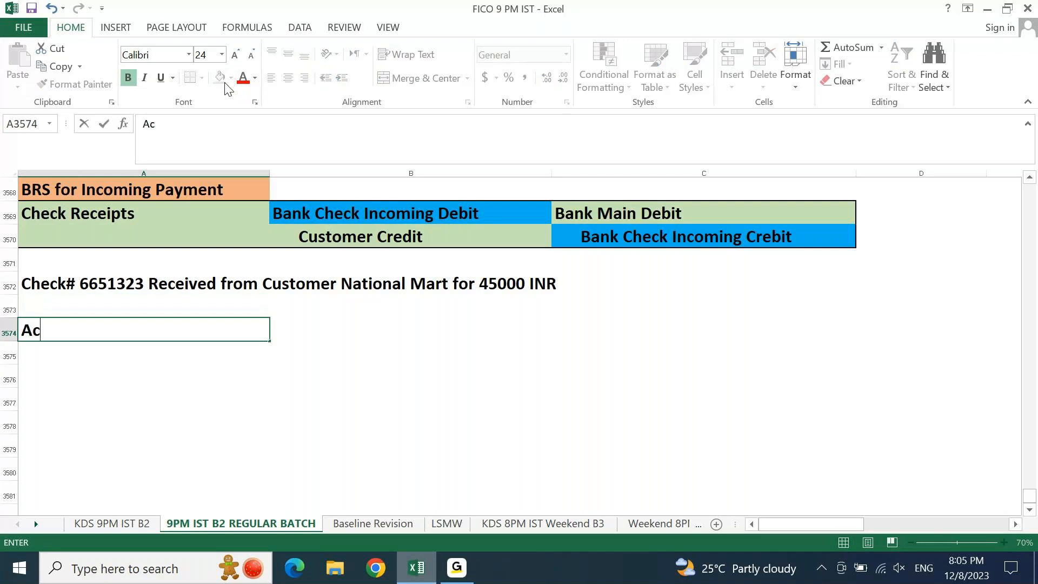
pyautogui.write('counts Receivabke')
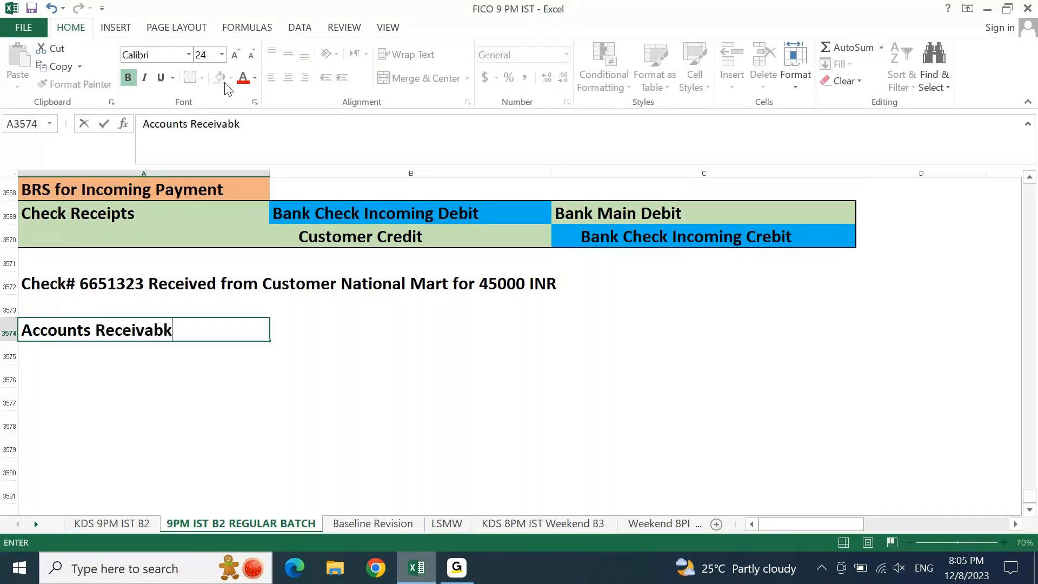
pyautogui.press('BackSpace')
pyautogui.press('BackSpace')
pyautogui.write('le Baselie')
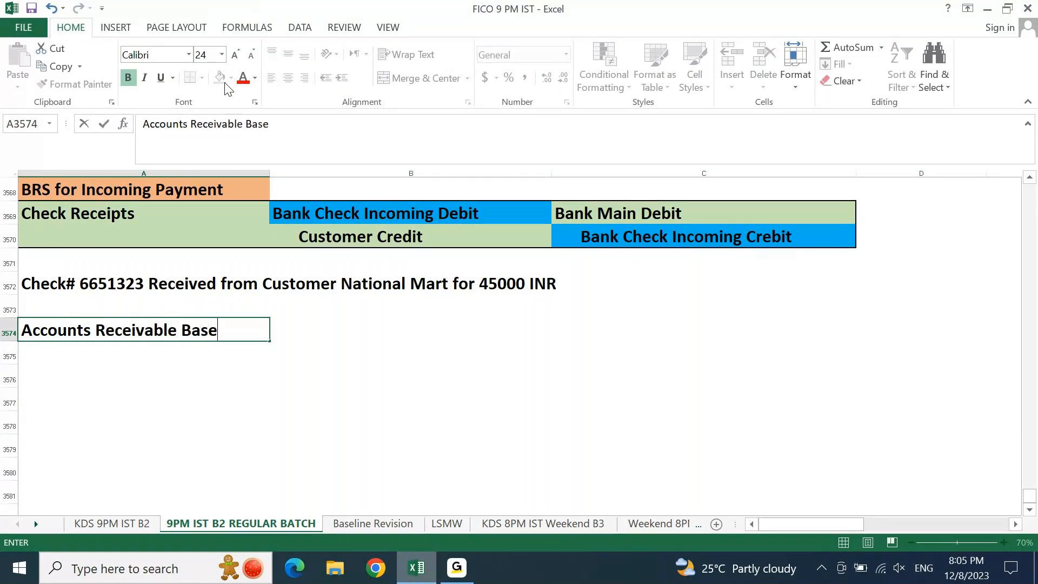
pyautogui.press('BackSpace')
pyautogui.write('ne Configuration')
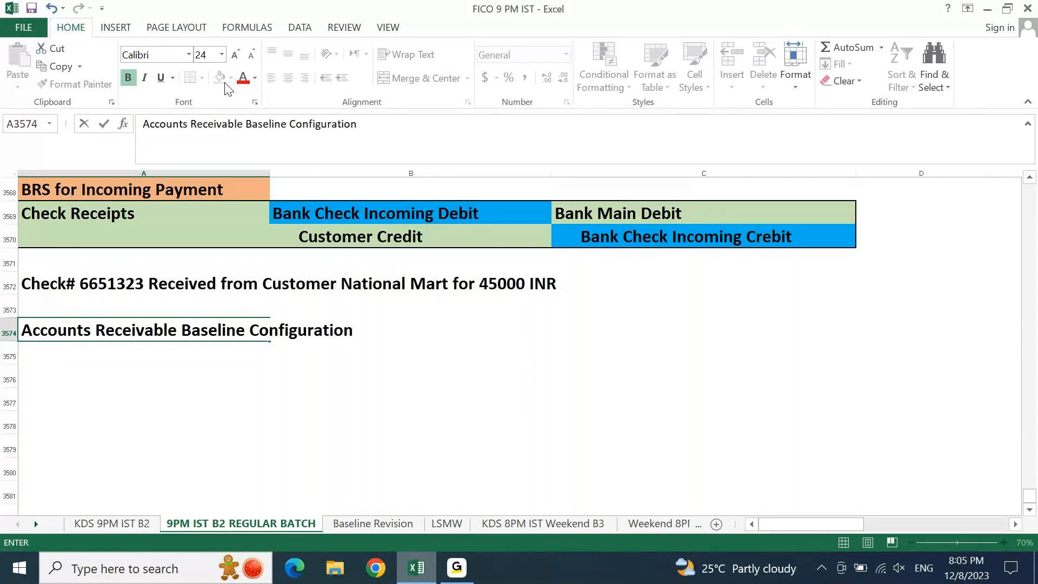
pyautogui.write(':')
pyautogui.press('Return')
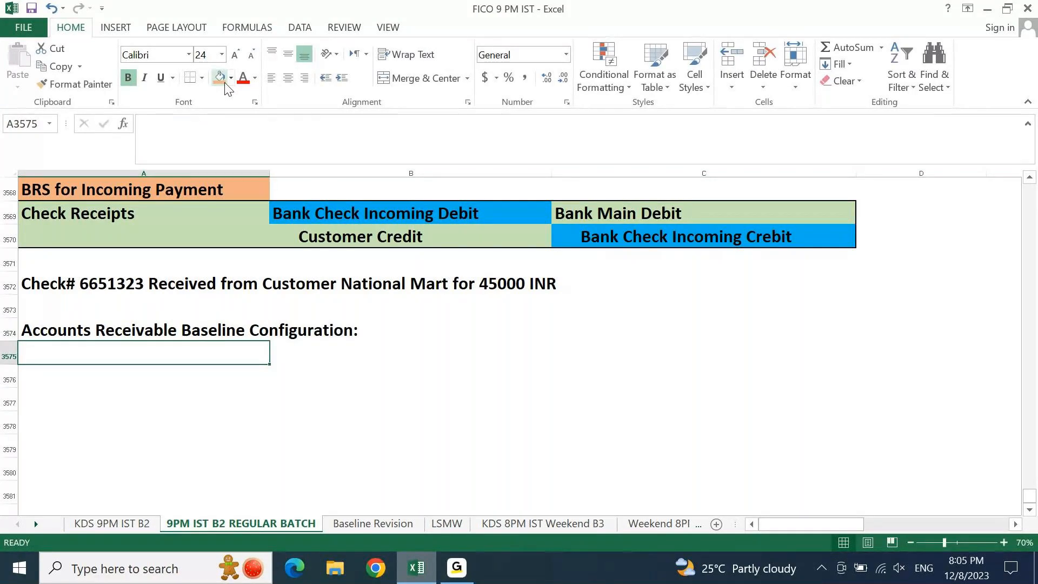
pyautogui.press('Up')
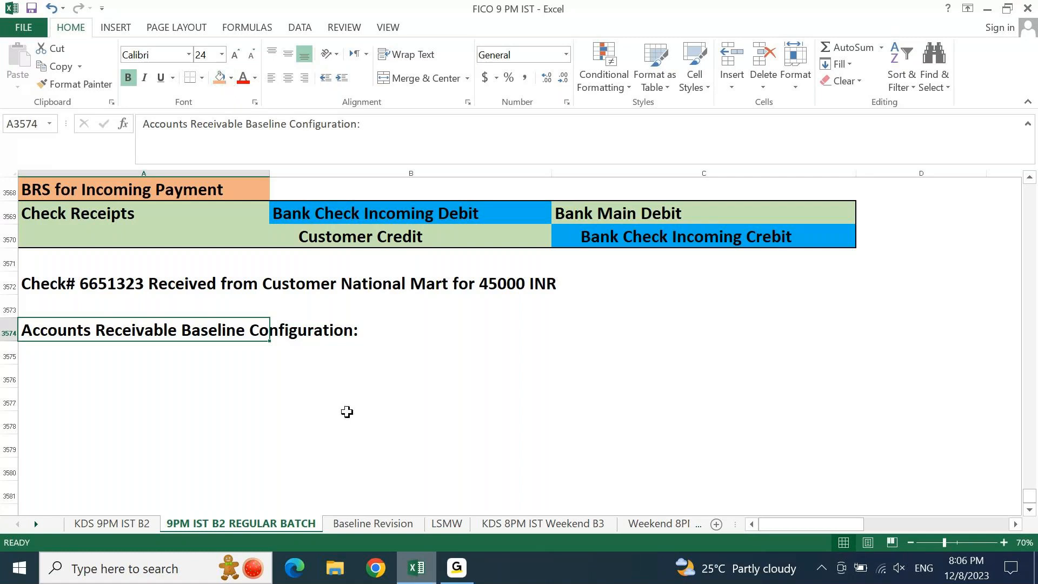
# - Switch to SAP Logon from the desktop and open the S4HANA 2022 connection
pyautogui.press('super+d')
pyautogui.doubleClick(95, 50)
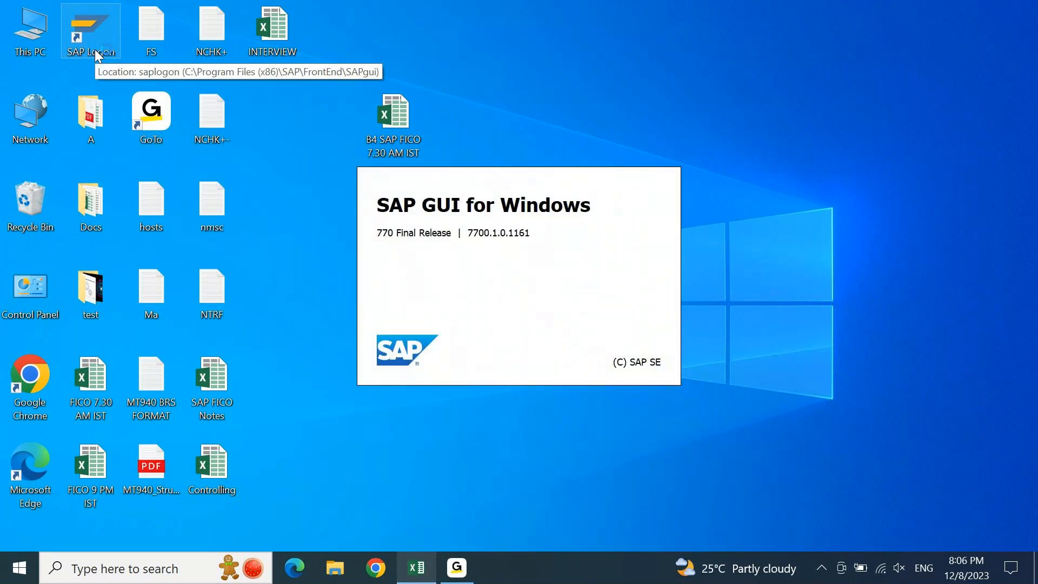
pyautogui.press('Down')
pyautogui.press('Down')
pyautogui.press('Down')
pyautogui.press('Down')
pyautogui.press('Down')
pyautogui.press('Down')
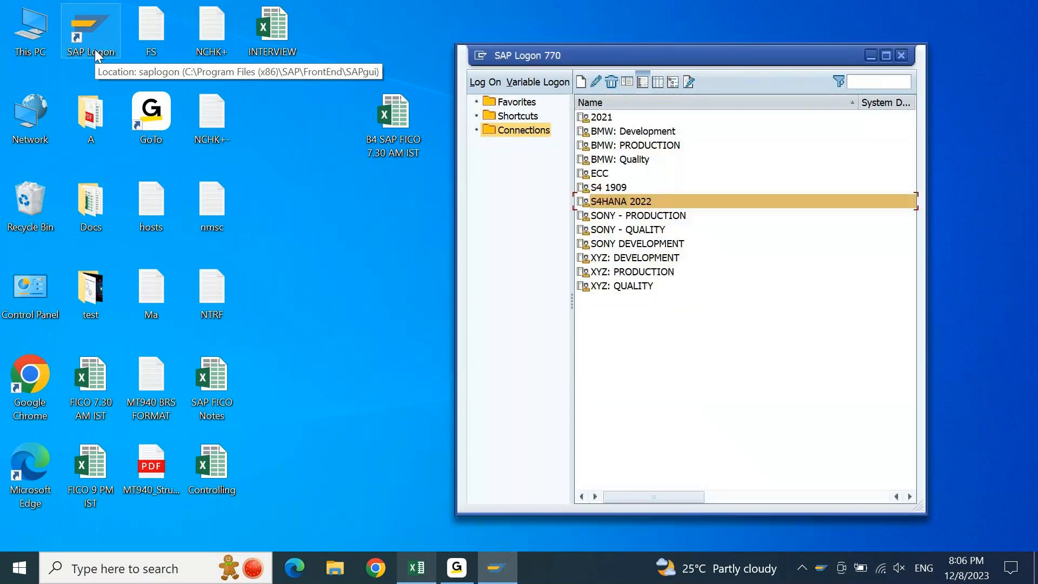
pyautogui.press('Return')
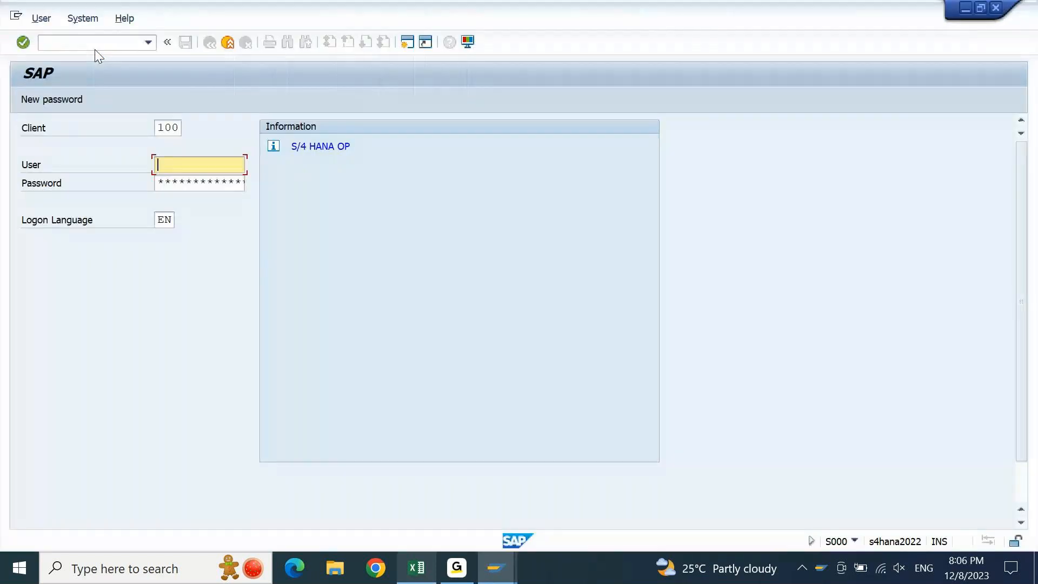
# - Log on to client 100 by entering the user name and the account password, and dismiss the logon information message
pyautogui.write('ajay')
pyautogui.press('Tab')
pyautogui.write('*******')
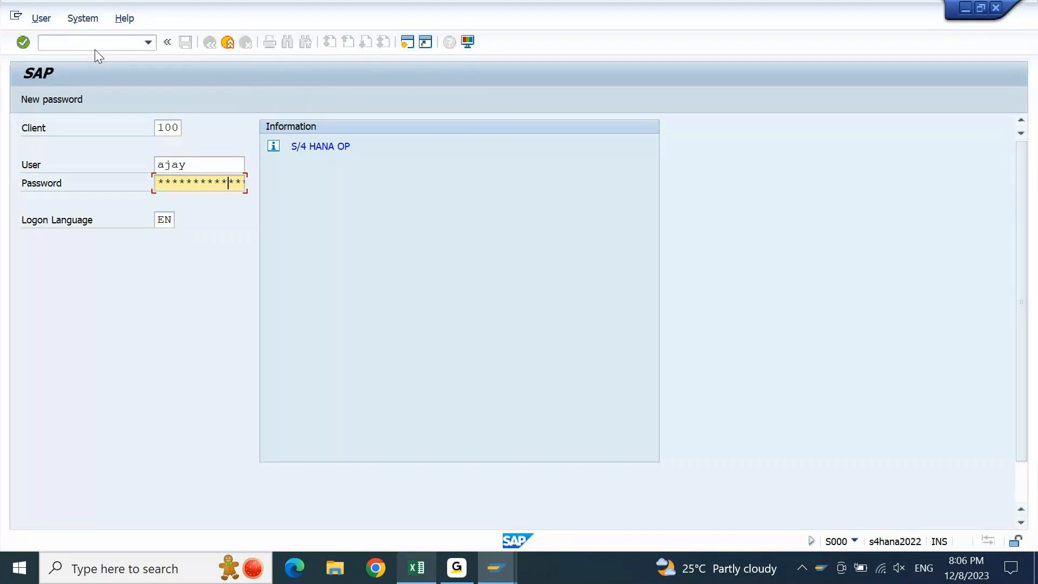
pyautogui.press('Return')
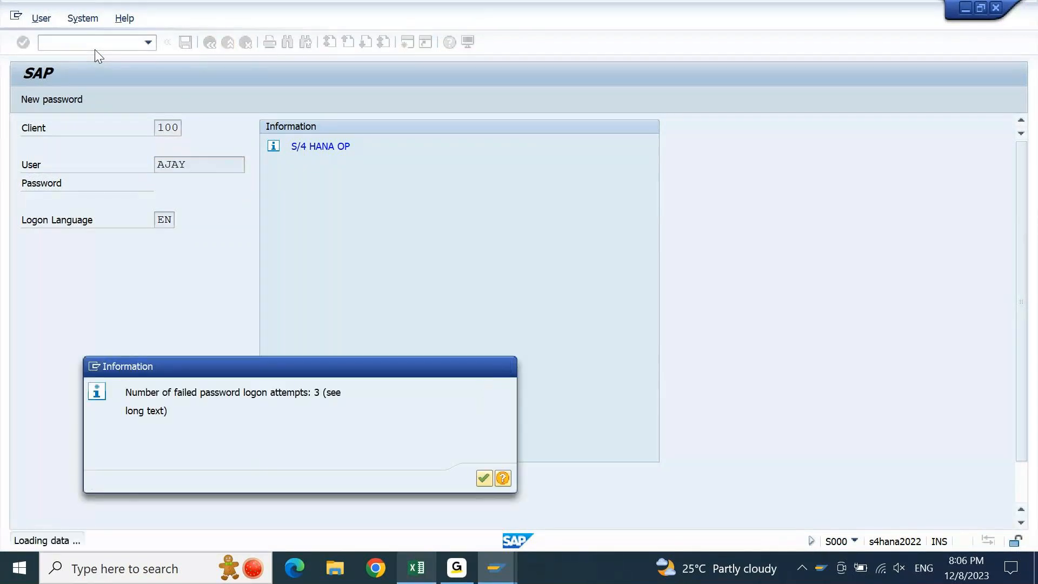
pyautogui.press('Return')
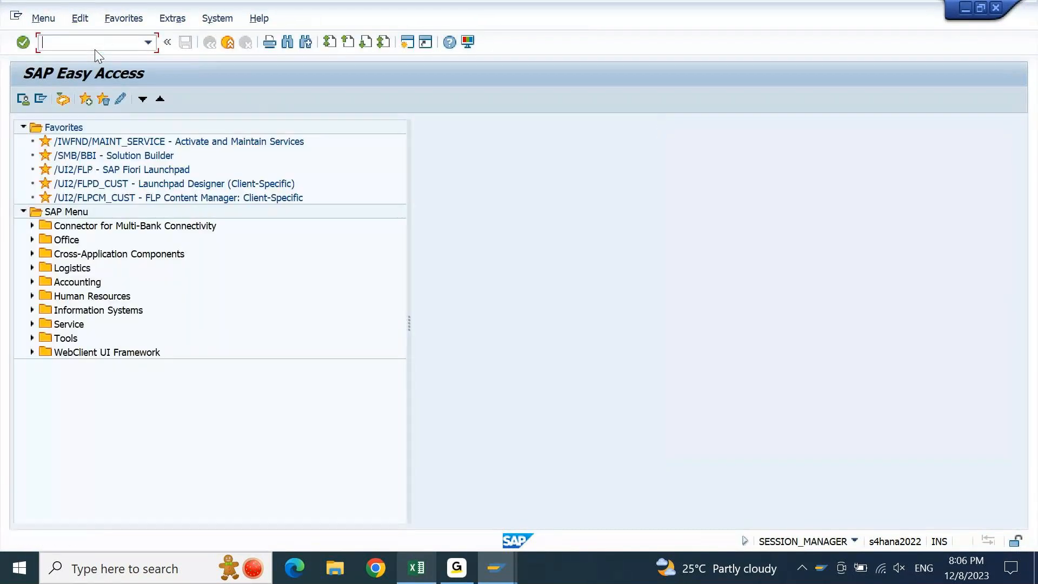
# - Run transaction spro and display the SAP Reference IMG
pyautogui.write('spro')
pyautogui.press('Return')
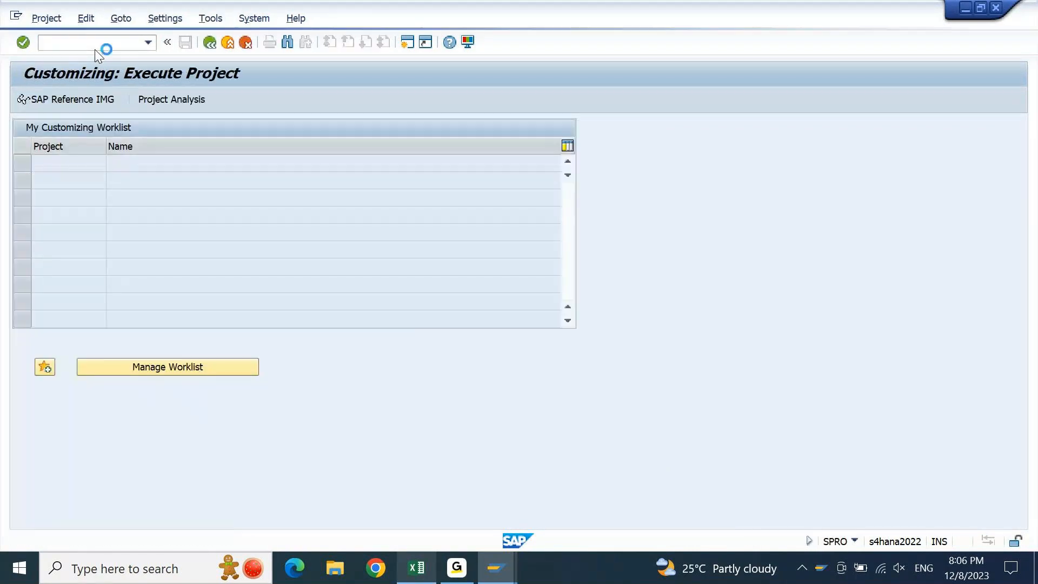
pyautogui.press('F5')
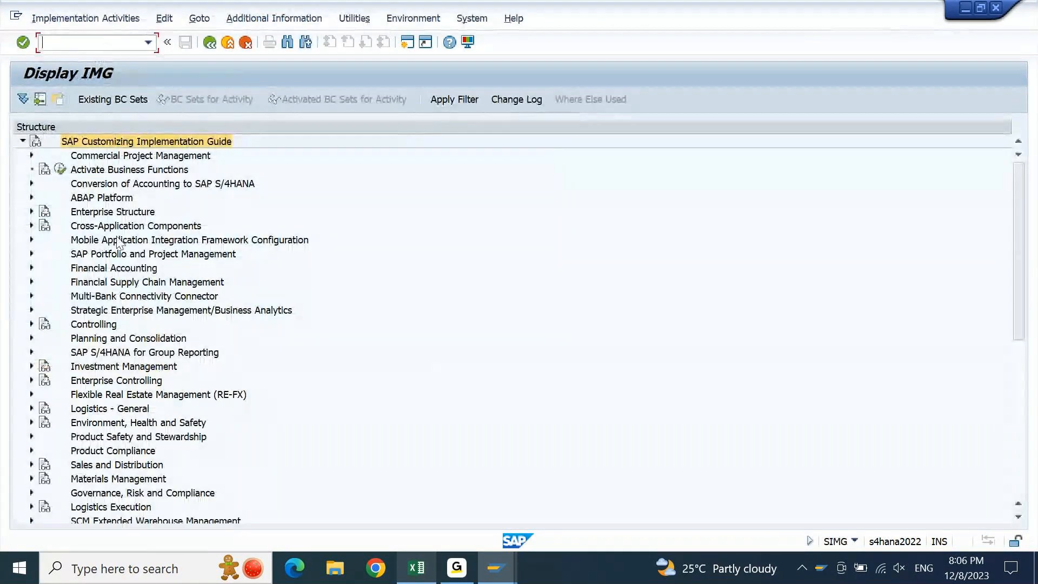
# - Expand the Financial Accounting node in the SAP Customizing Implementation Guide
pyautogui.click(121, 267)
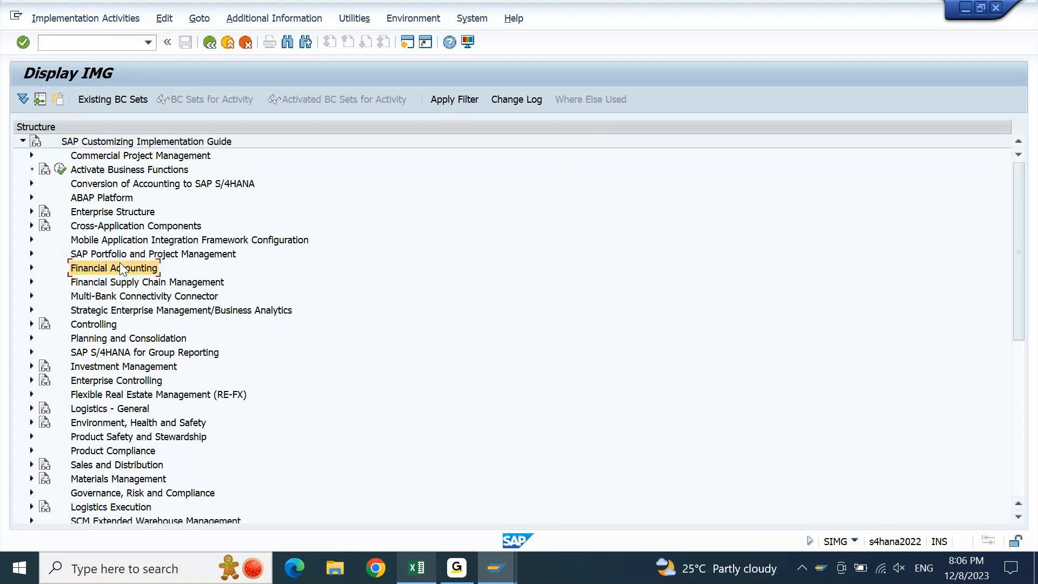
pyautogui.doubleClick(120, 268)
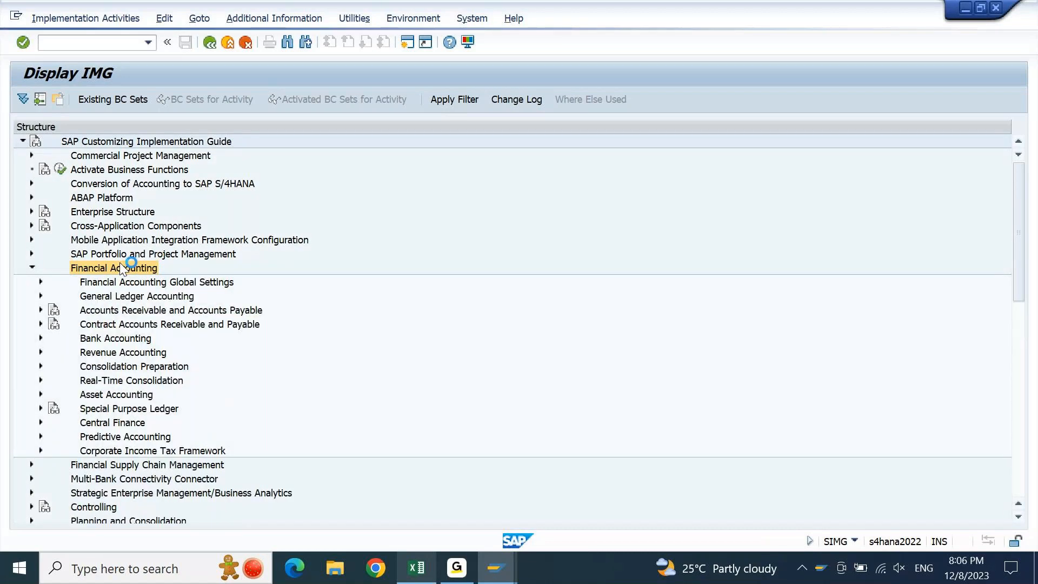
pyautogui.press('Down')
pyautogui.press('Up')
pyautogui.press('Up')
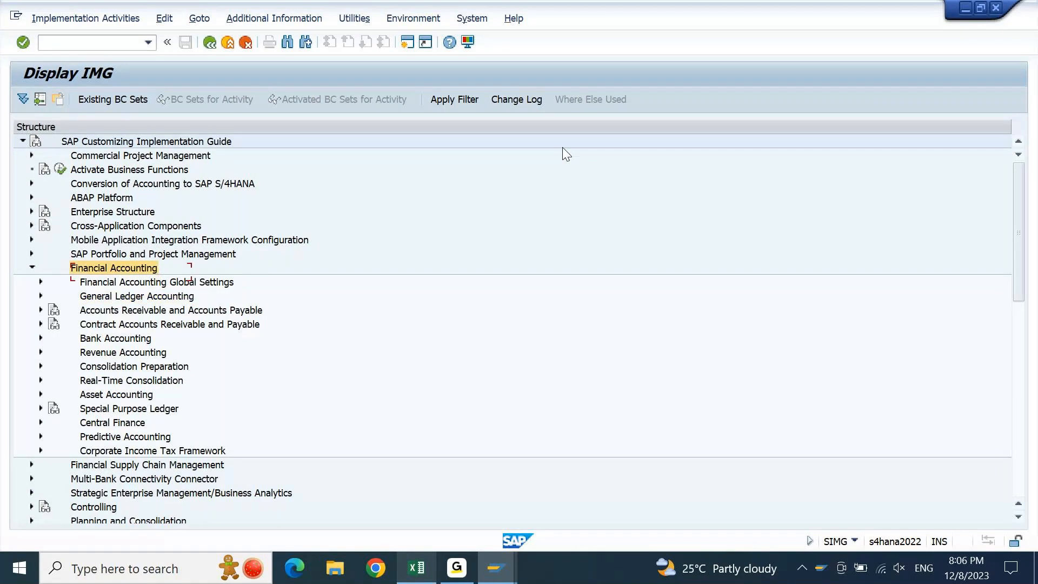
# - Under Financial Accounting, expand Accounts Receivable and Accounts Payable and its Customer Accounts node
pyautogui.press('Down')
pyautogui.press('Down')
pyautogui.press('Down')
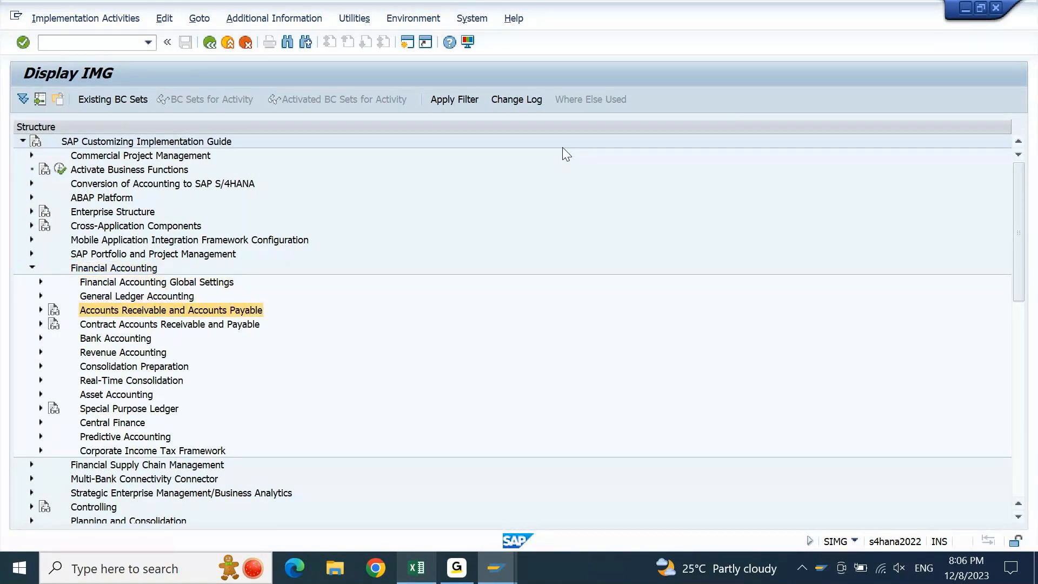
pyautogui.press('Right')
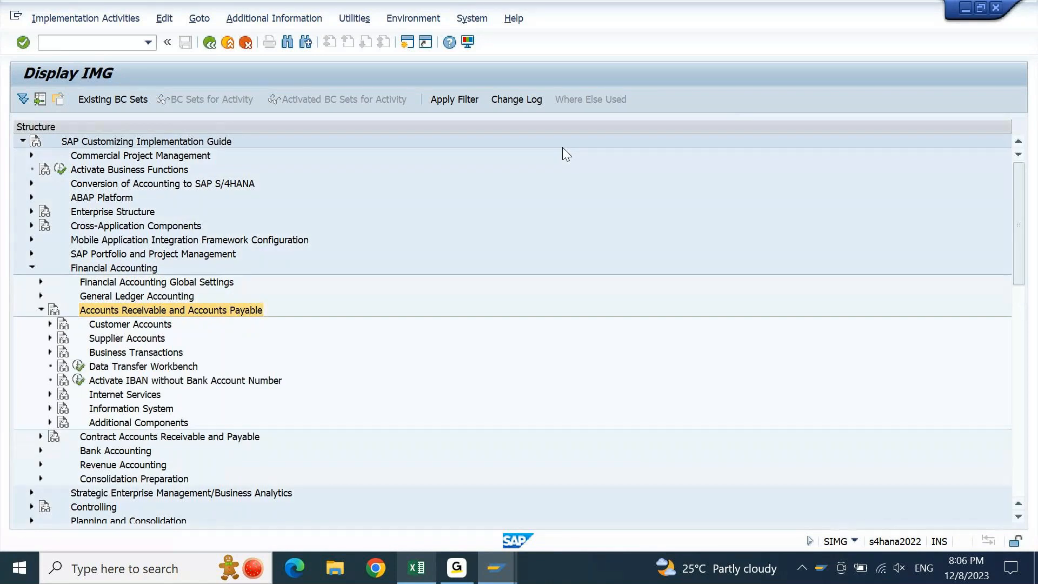
pyautogui.press('Down')
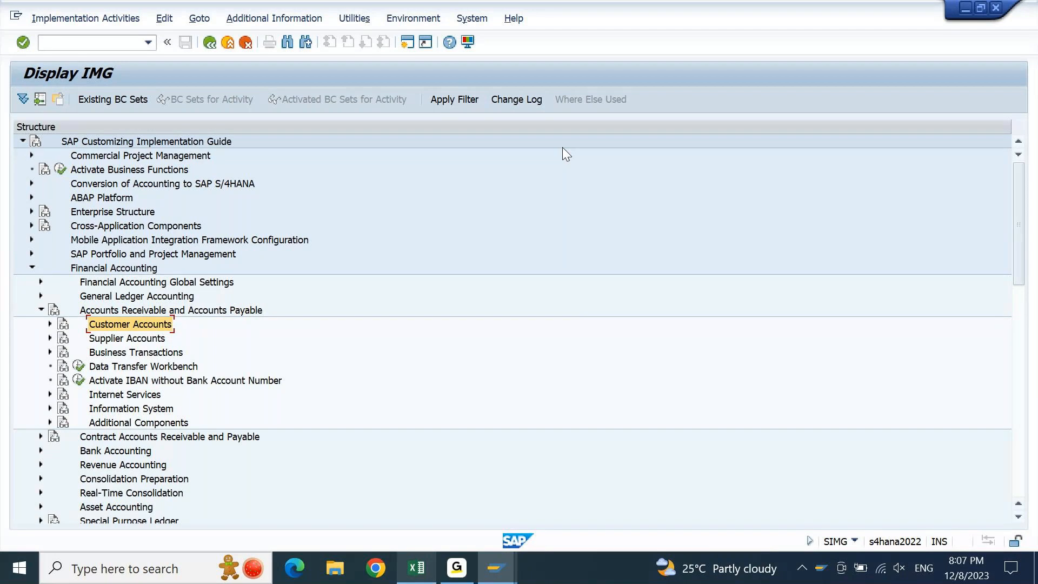
pyautogui.press('Right')
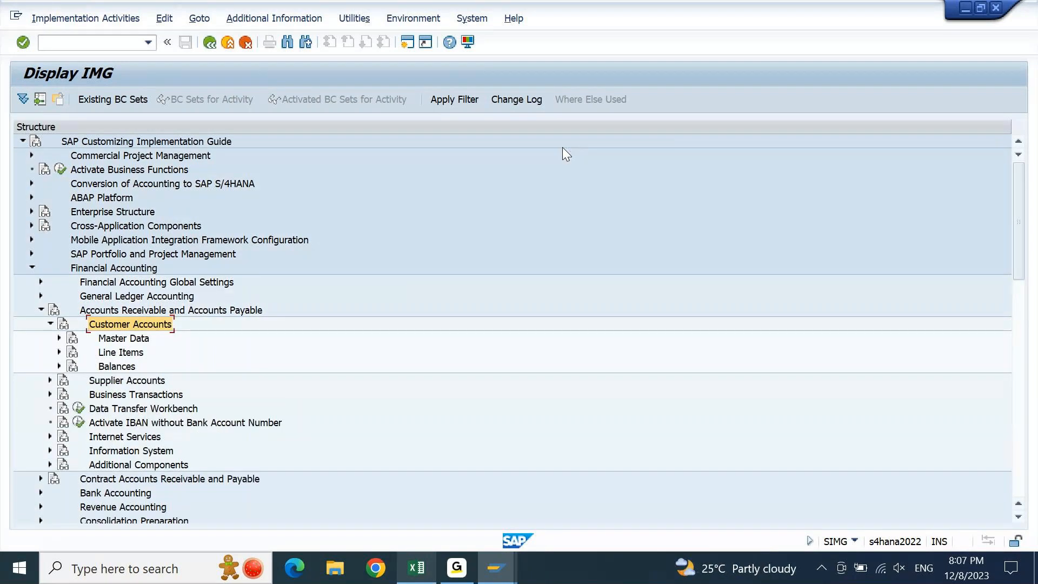
# - Expand Master Data and Preparations for Creating Customer Master Data, and select Define Account Groups with Screen Layout (Customers)
pyautogui.press('Down')
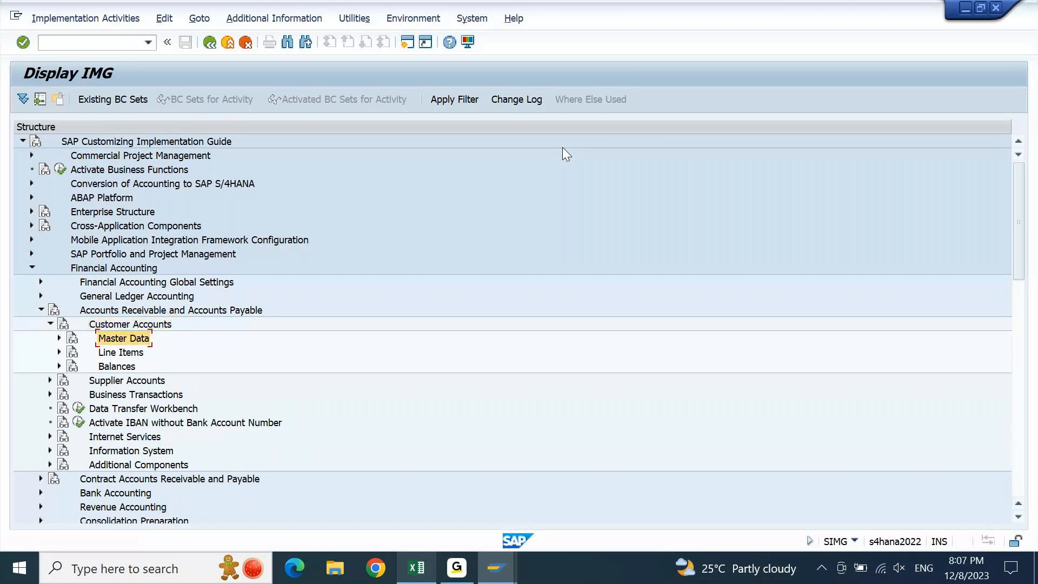
pyautogui.press('Right')
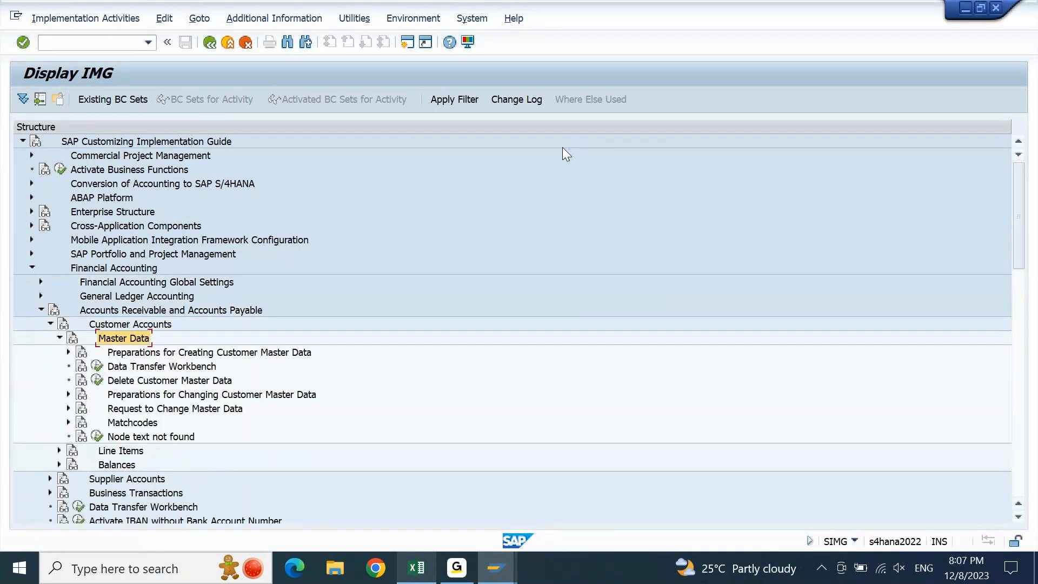
pyautogui.press('Down')
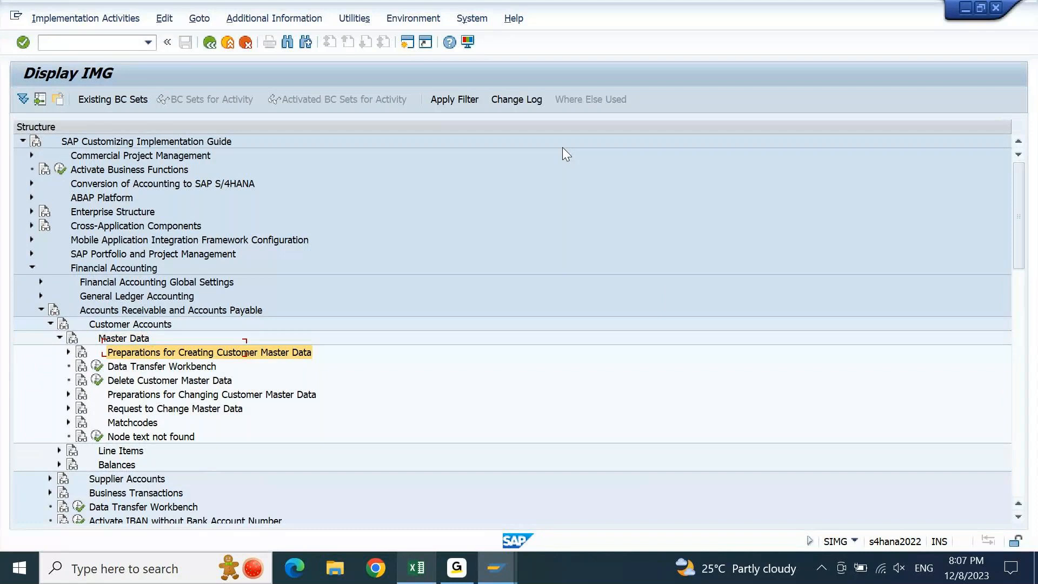
pyautogui.press('Right')
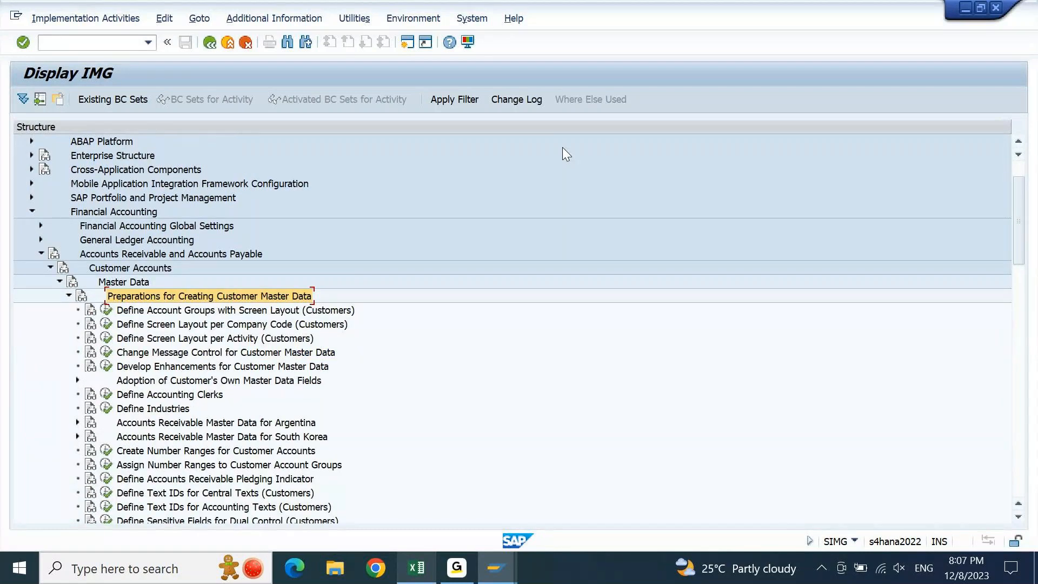
pyautogui.press('Down')
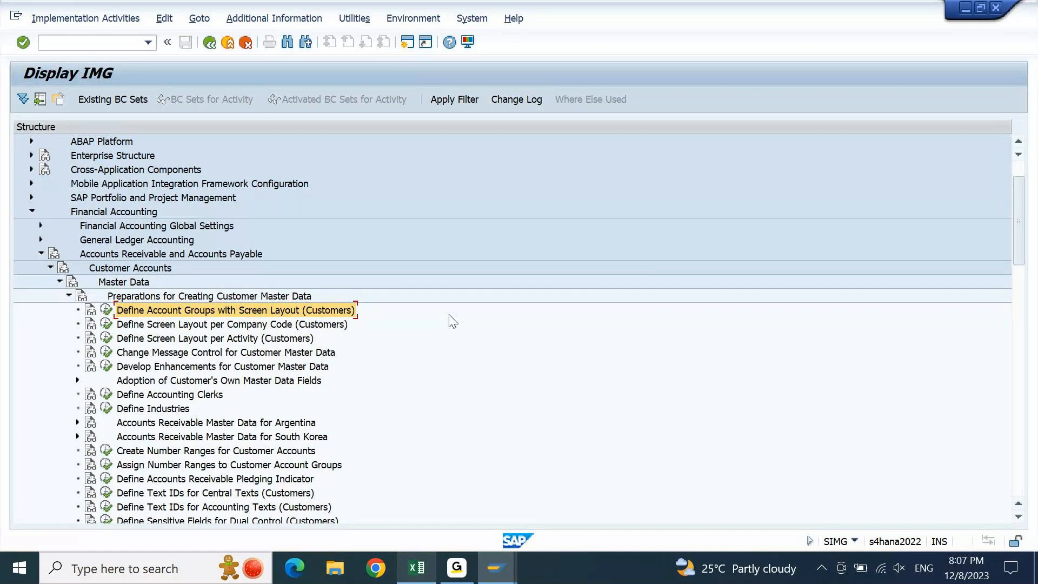
# - Display the IMG Activity keys as additional information and widen that column so the full keys can be read
pyautogui.click(291, 18)
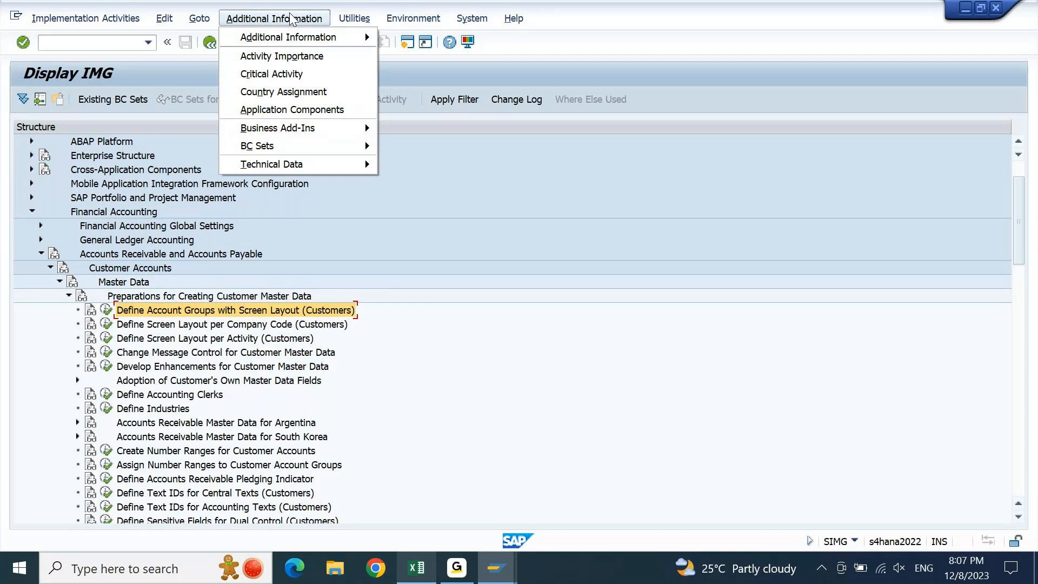
pyautogui.moveTo(302, 38)
pyautogui.moveTo(470, 59)
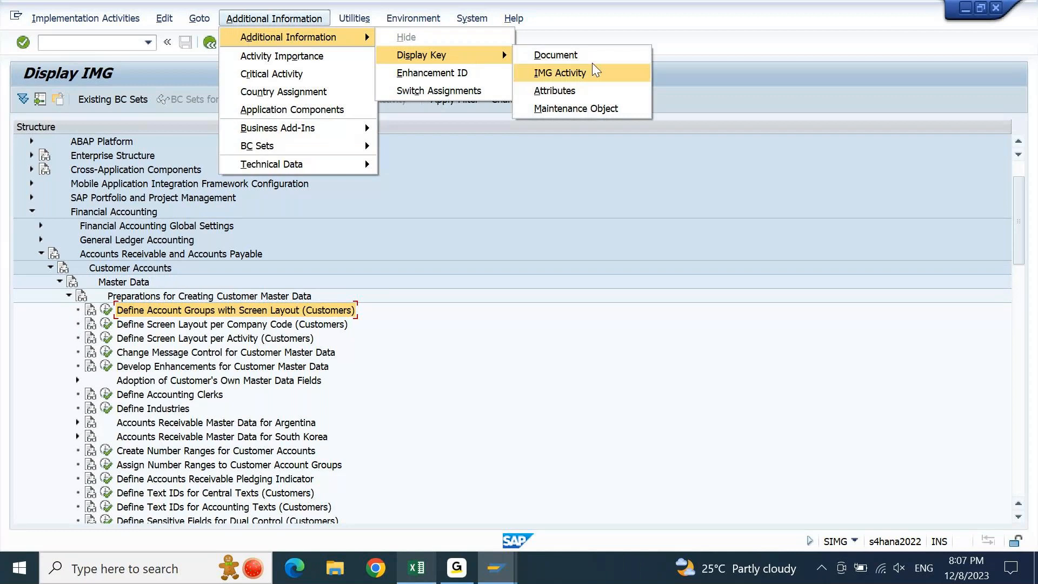
pyautogui.click(618, 79)
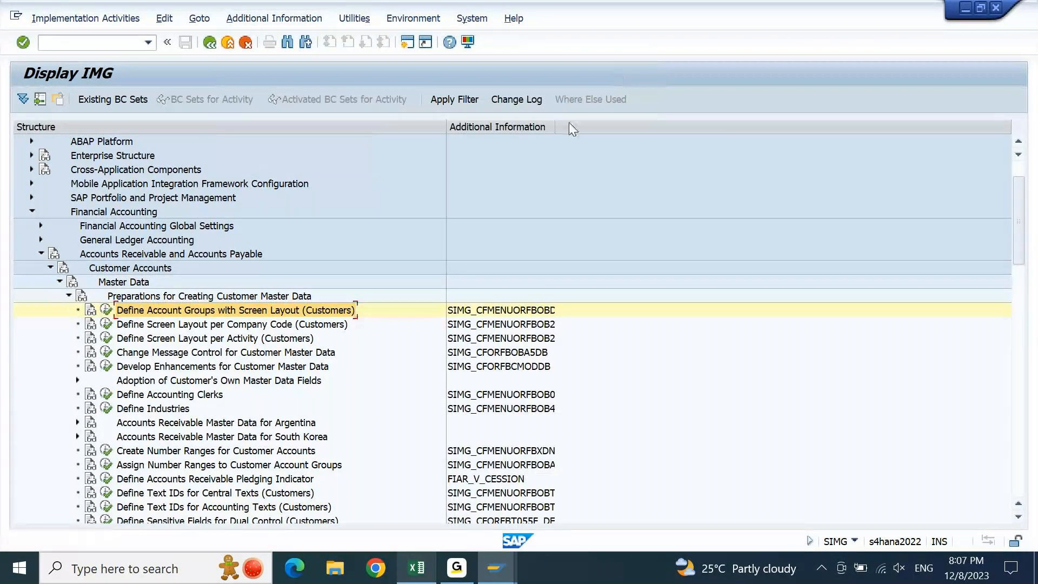
pyautogui.moveTo(556, 126); pyautogui.dragTo(639, 126)
# - Switch to the Excel notes and add "1. Define Account Groups with Screen Layout (Customers)" below the heading, with transaction code OBD2 in column C
pyautogui.click(417, 569)
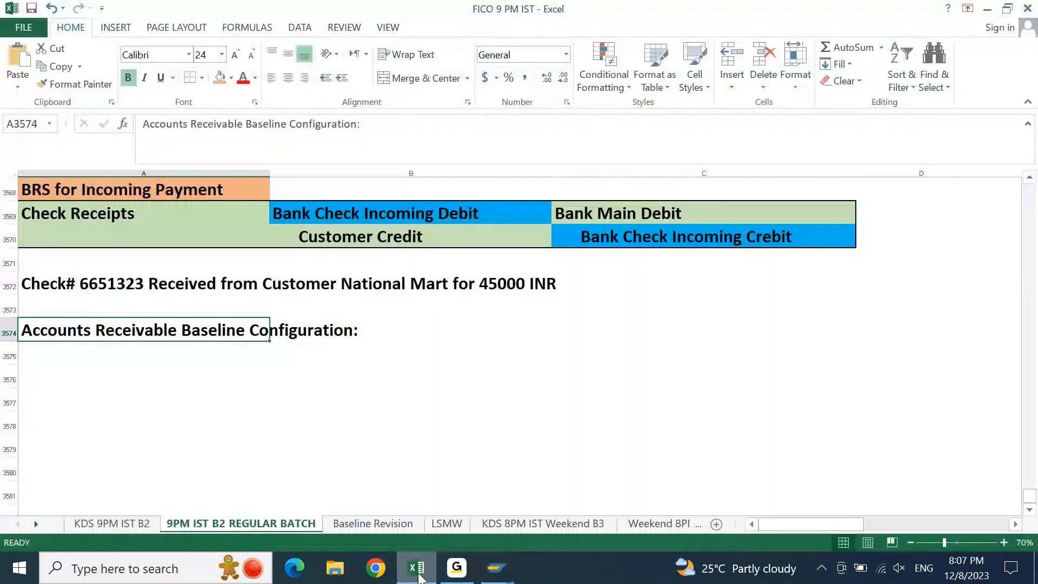
pyautogui.press('Down')
pyautogui.write('1. Define Account Groups with Screen Layout (Customers)')
pyautogui.press('Return')
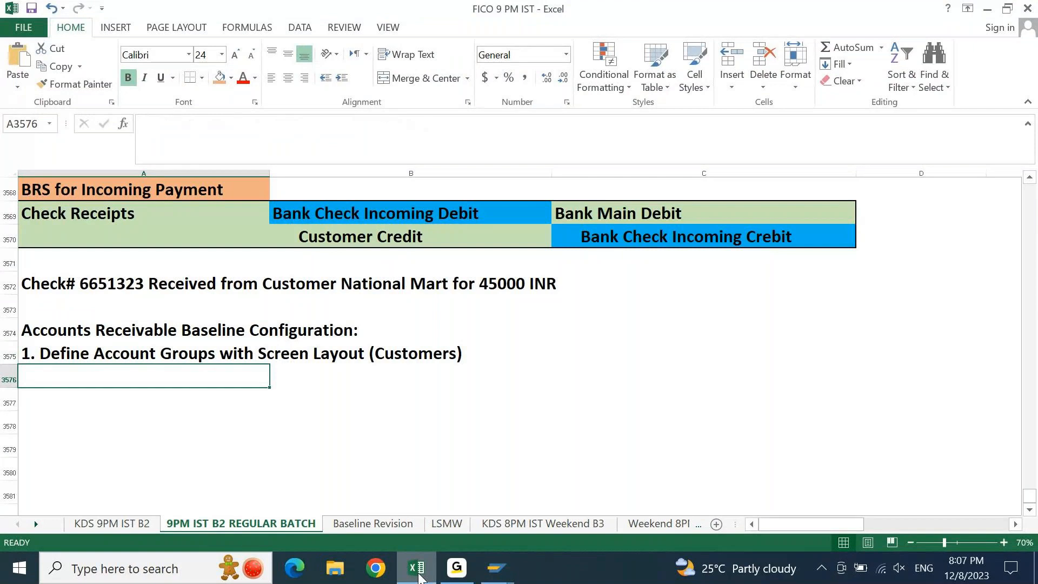
pyautogui.click(419, 576)
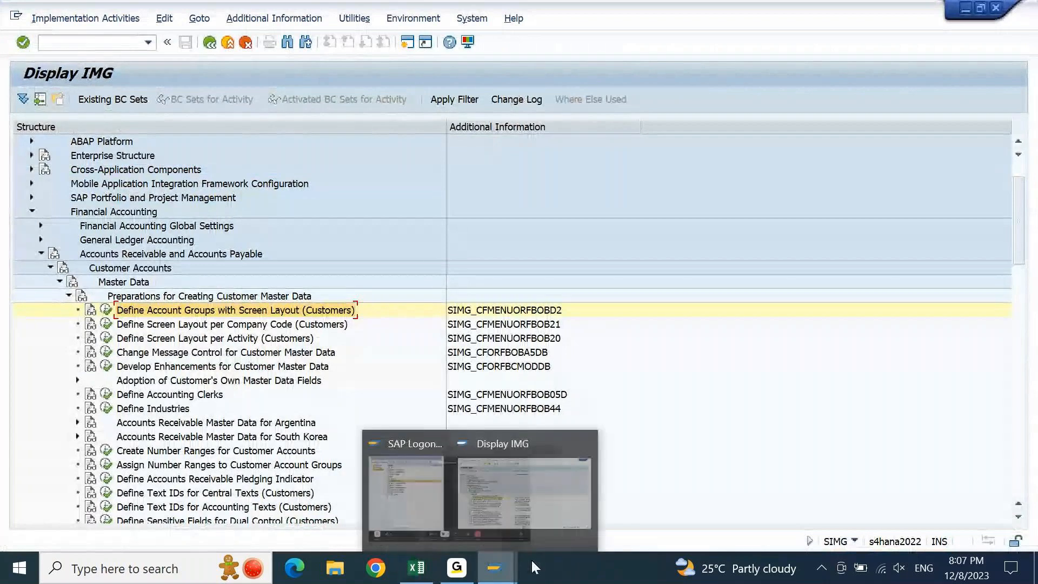
pyautogui.moveTo(410, 577)
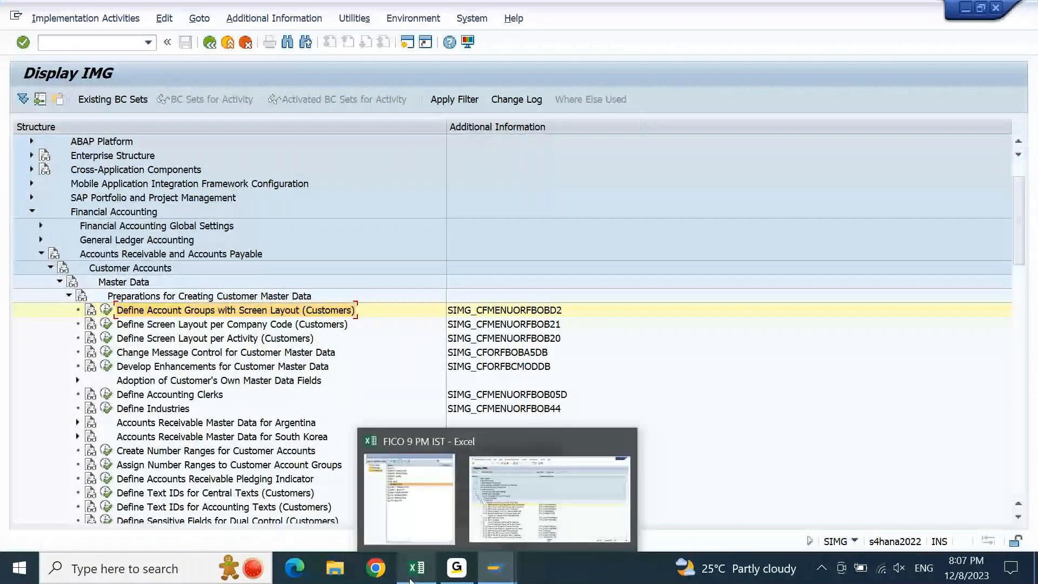
pyautogui.click(410, 579)
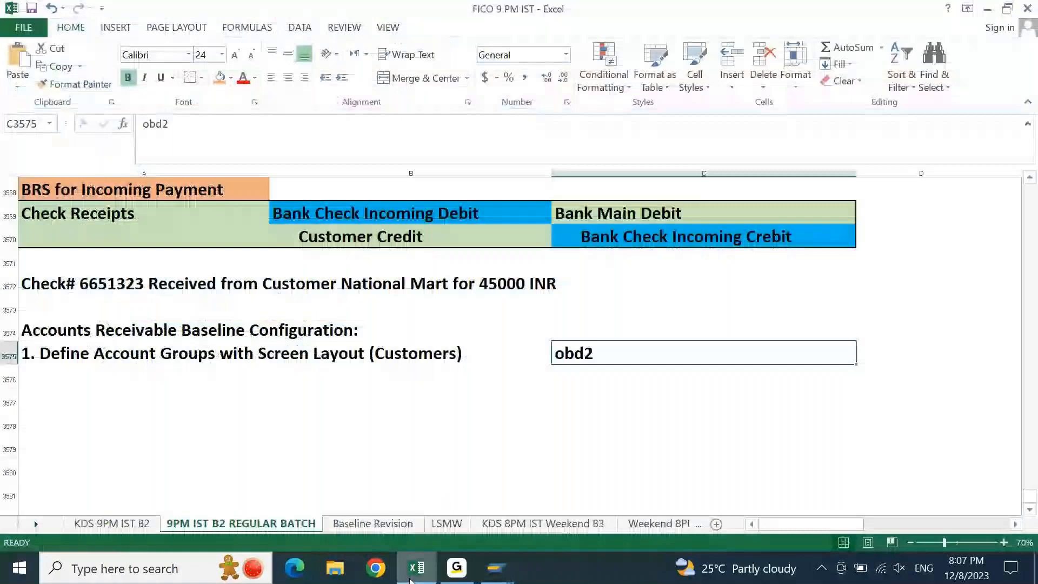
pyautogui.write('OBD2')
pyautogui.press('Return')
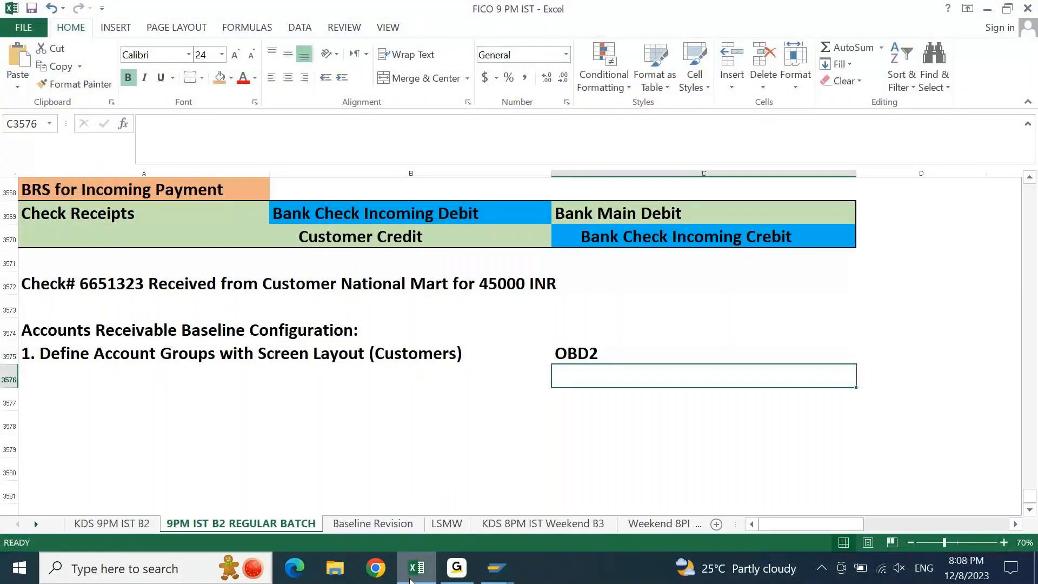
# - Look up the customer number range activity in SAP and add "2. Create Number Ranges for Customer Accounts" with code XDN1 to the Excel notes
pyautogui.press('Home')
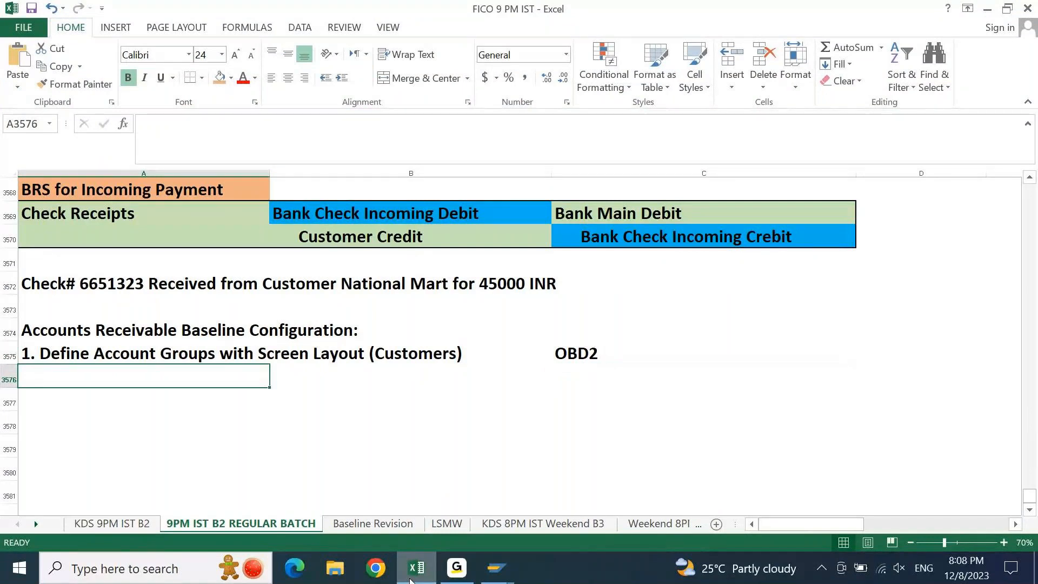
pyautogui.write('2.')
pyautogui.hotkey('alt', 'Tab')
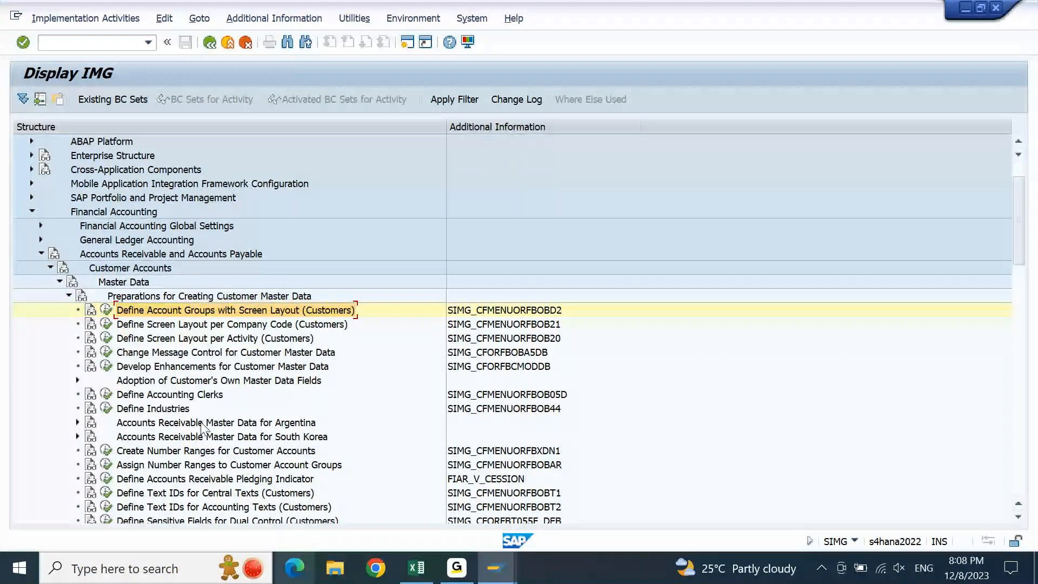
pyautogui.click(206, 452)
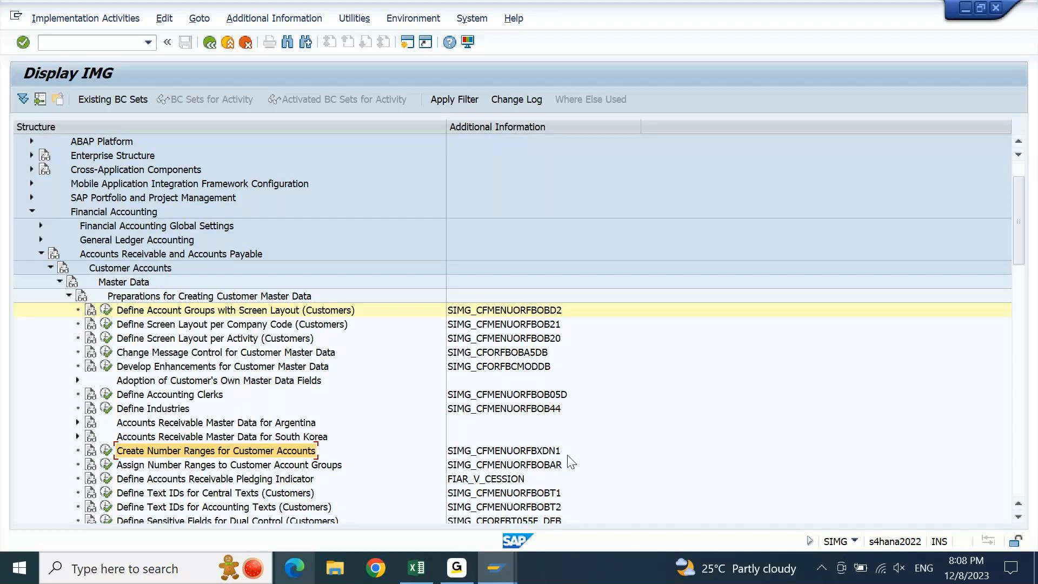
pyautogui.click(418, 573)
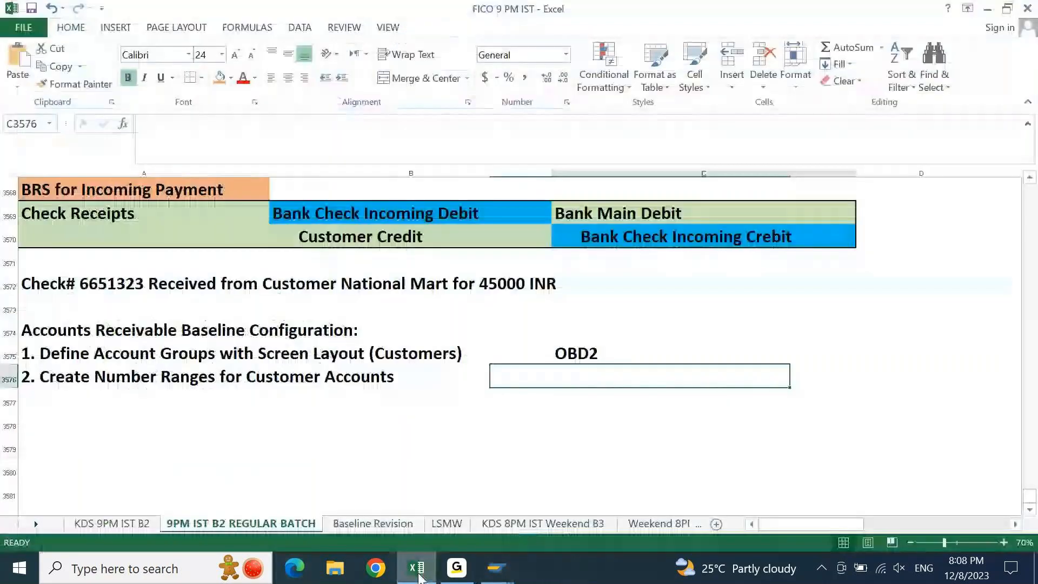
pyautogui.write('XDN1')
pyautogui.press('Return')
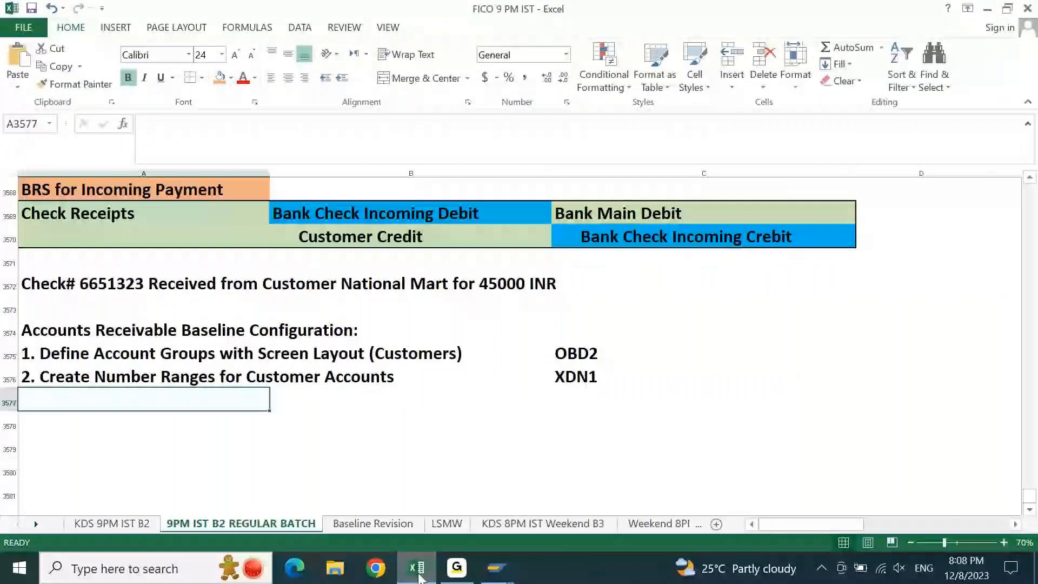
# - Look up the assignment activity in SAP and add "3. Assign Number Ranges to Customer Account Groups" with code OBAR to the Excel notes
pyautogui.write('3.')
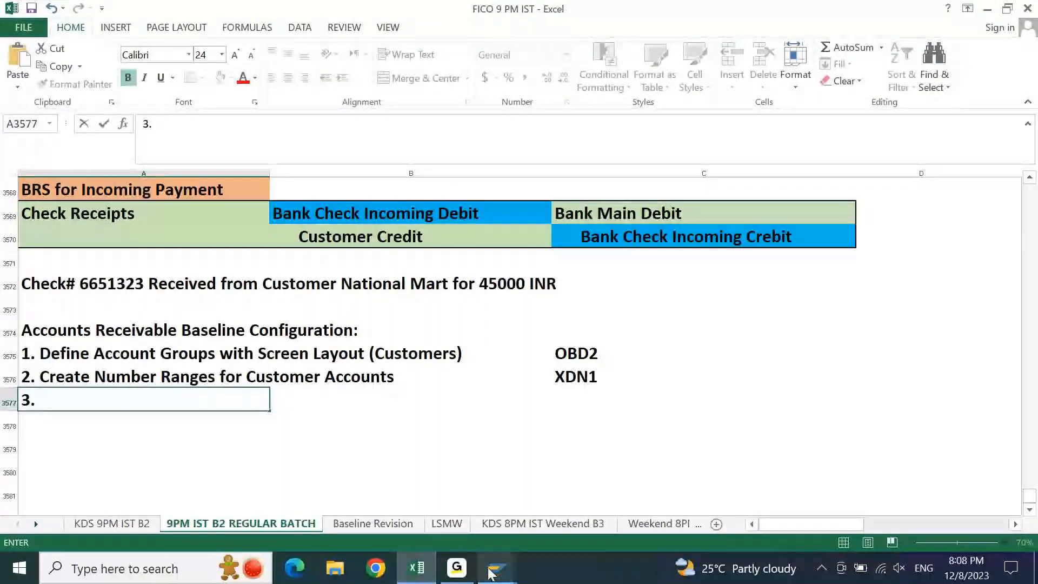
pyautogui.click(491, 573)
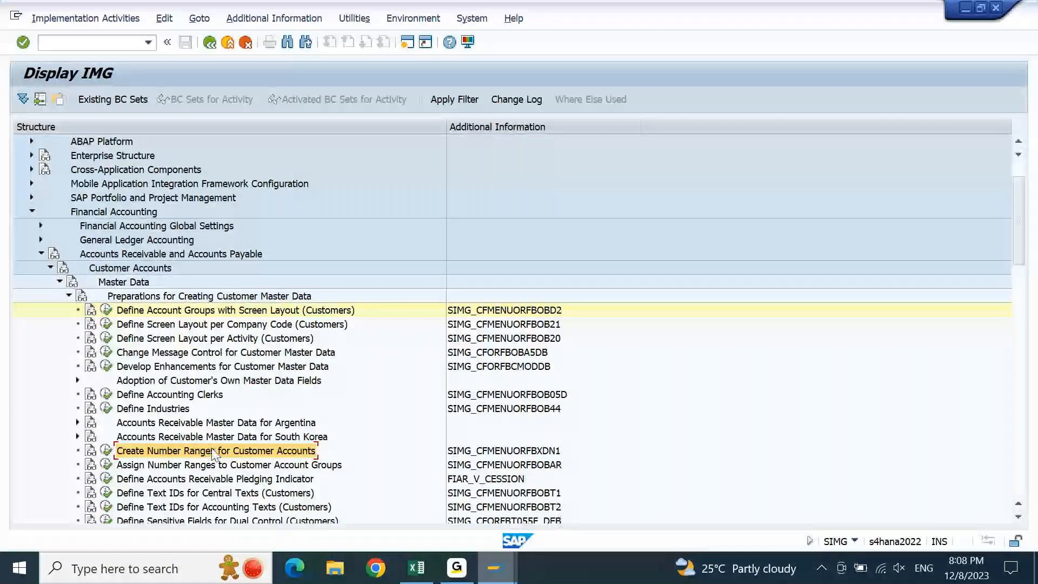
pyautogui.click(186, 465)
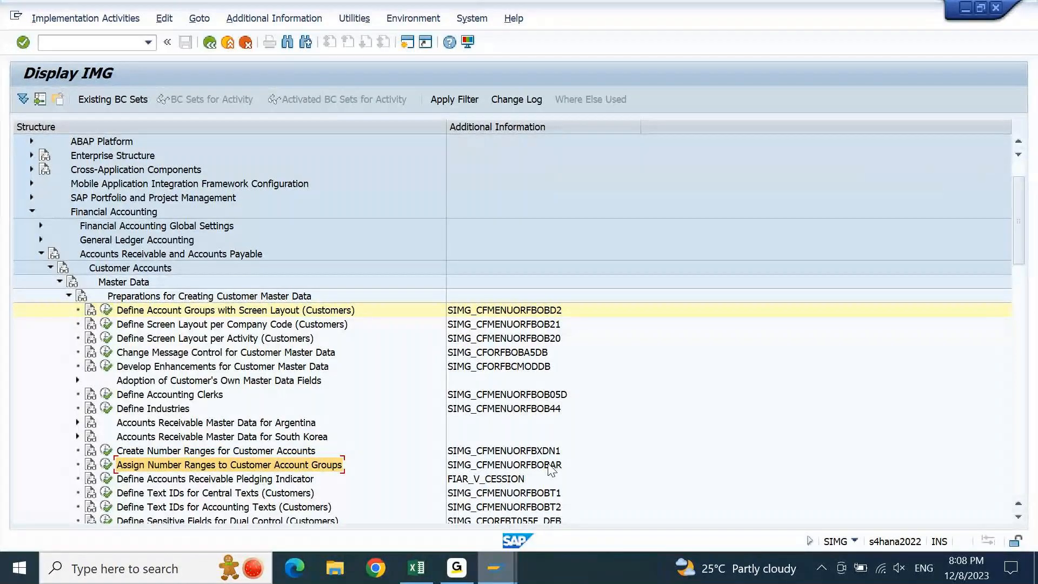
pyautogui.click(408, 576)
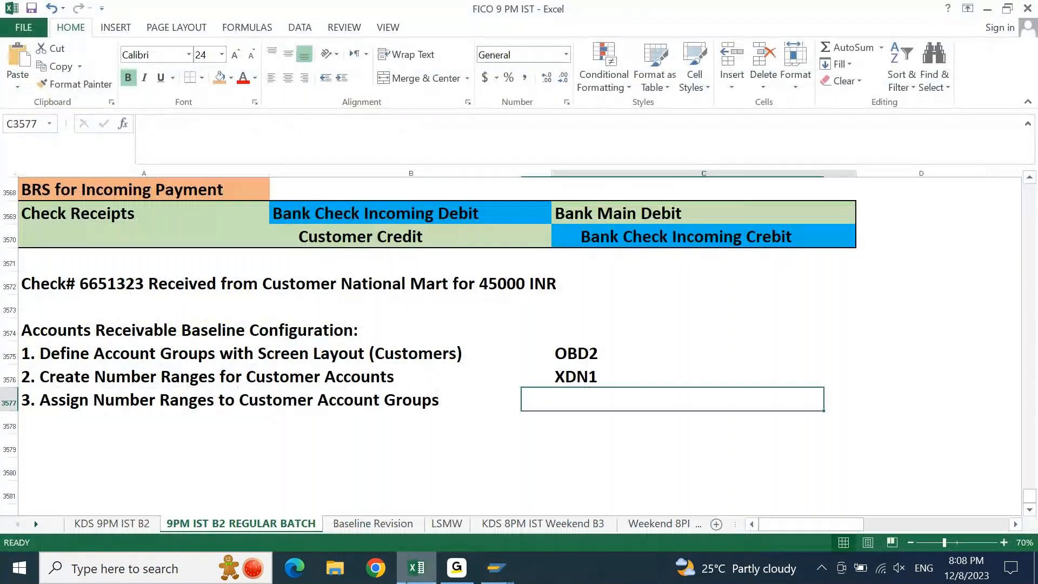
pyautogui.write('OBA')
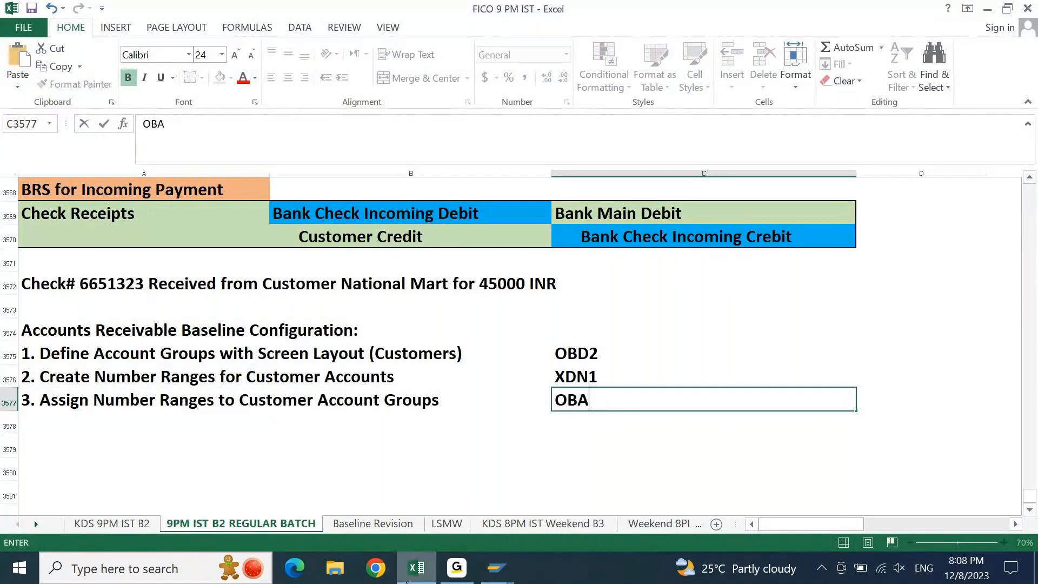
pyautogui.write('R')
pyautogui.press('Return')
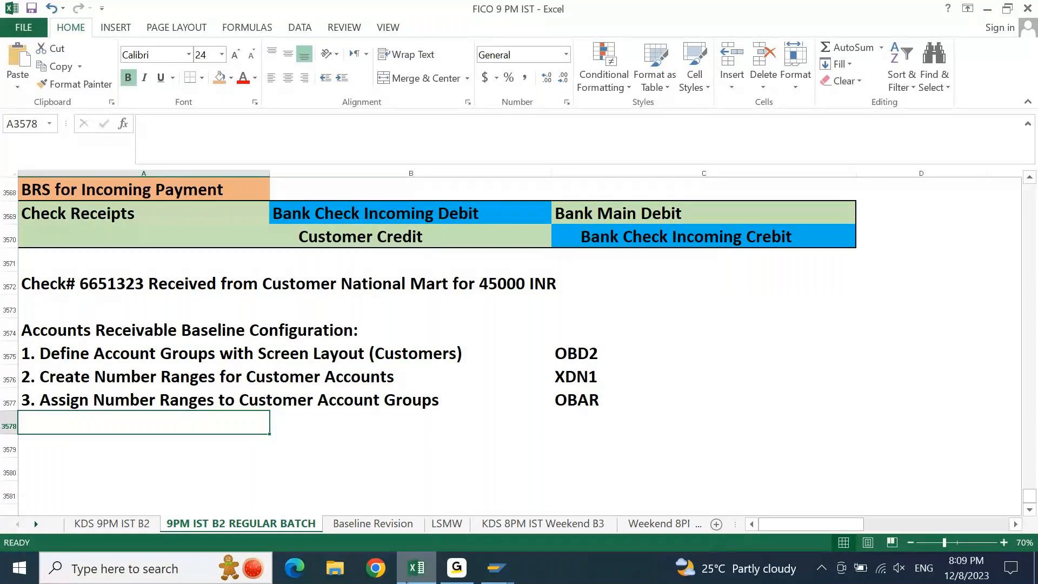
# - Add "4. Create Tolerance Group from Customers" to the configuration list, with transaction code OBA3 in column C
pyautogui.write('4. ')
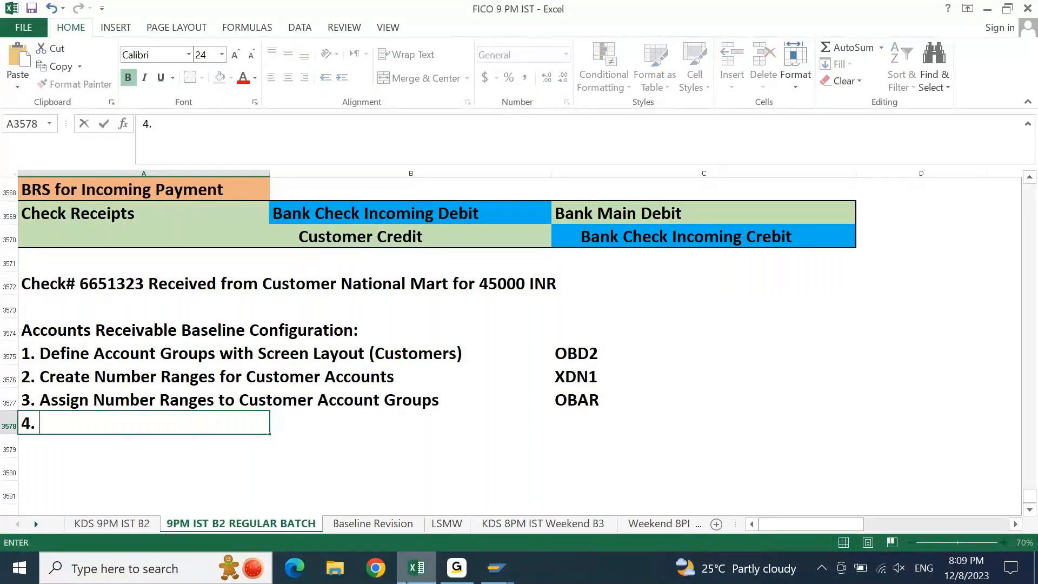
pyautogui.write('Create Toleran')
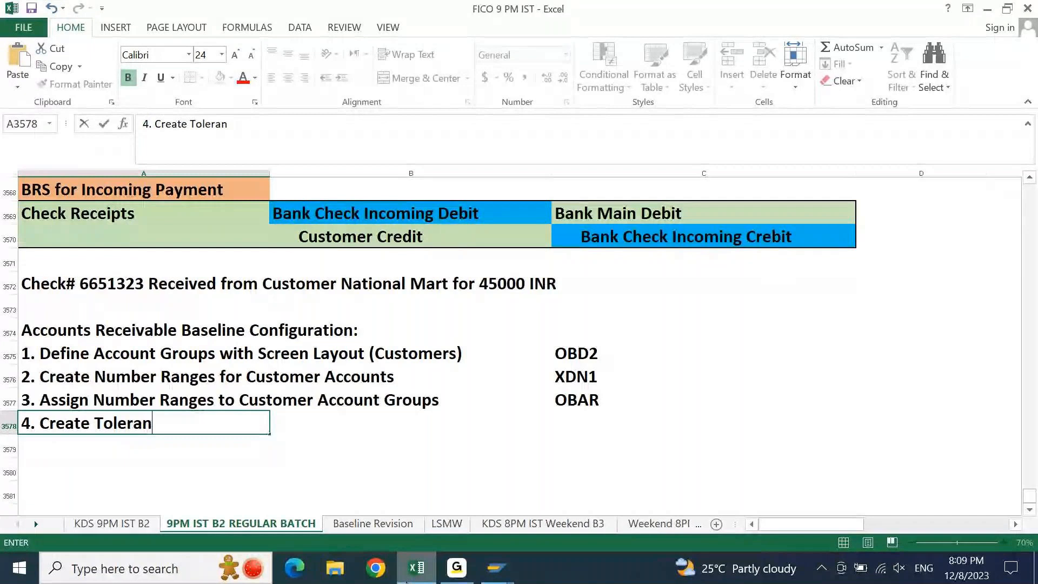
pyautogui.write('ce Group from C')
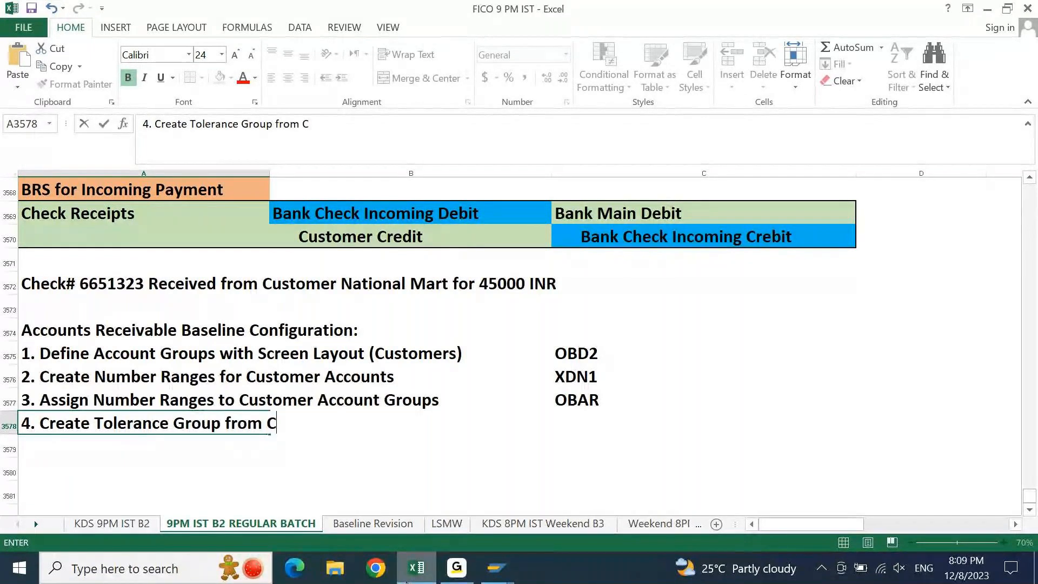
pyautogui.write('Us')
pyautogui.press('Tab')
pyautogui.press('Tab')
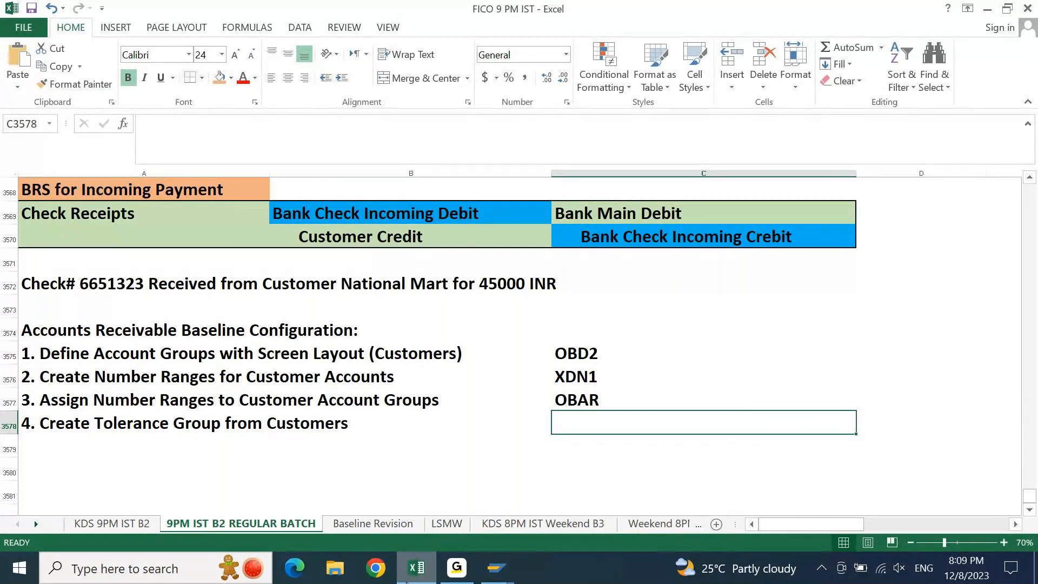
pyautogui.write('OBA3')
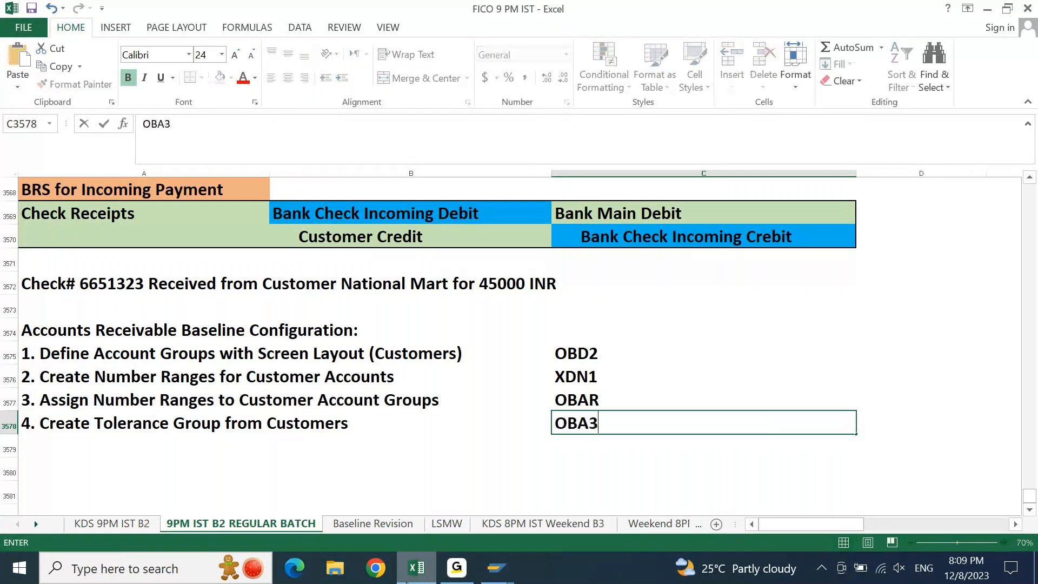
pyautogui.press('Return')
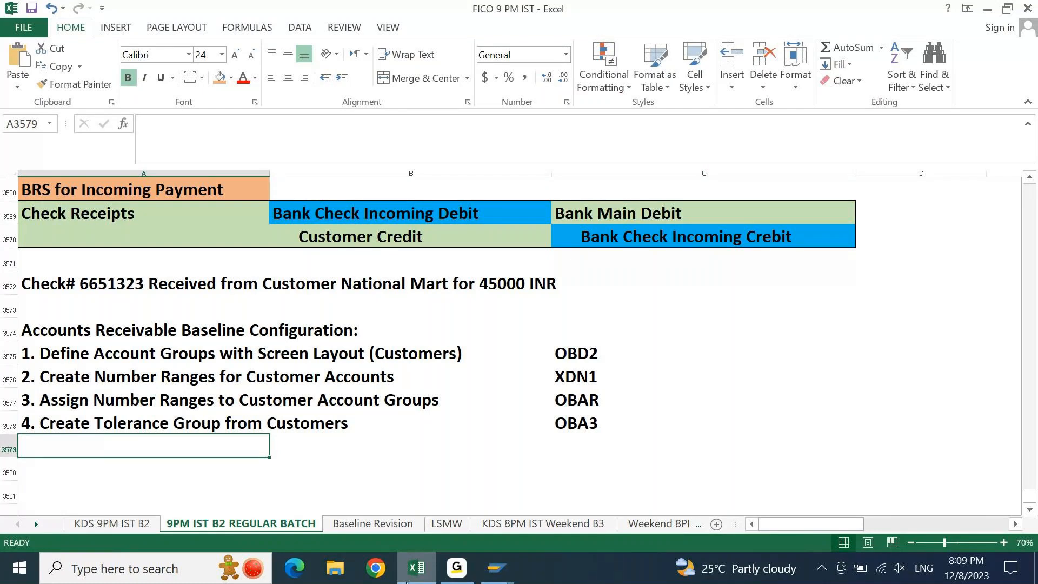
# - Start the next configuration list entry with "5." below the customer tolerance group line
pyautogui.write('5.')
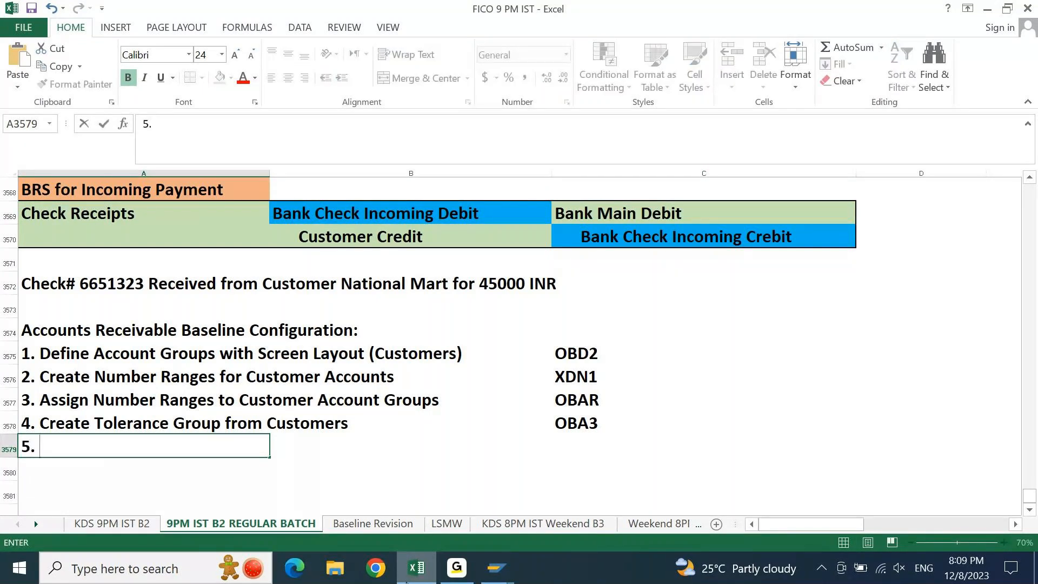
pyautogui.press('Escape')
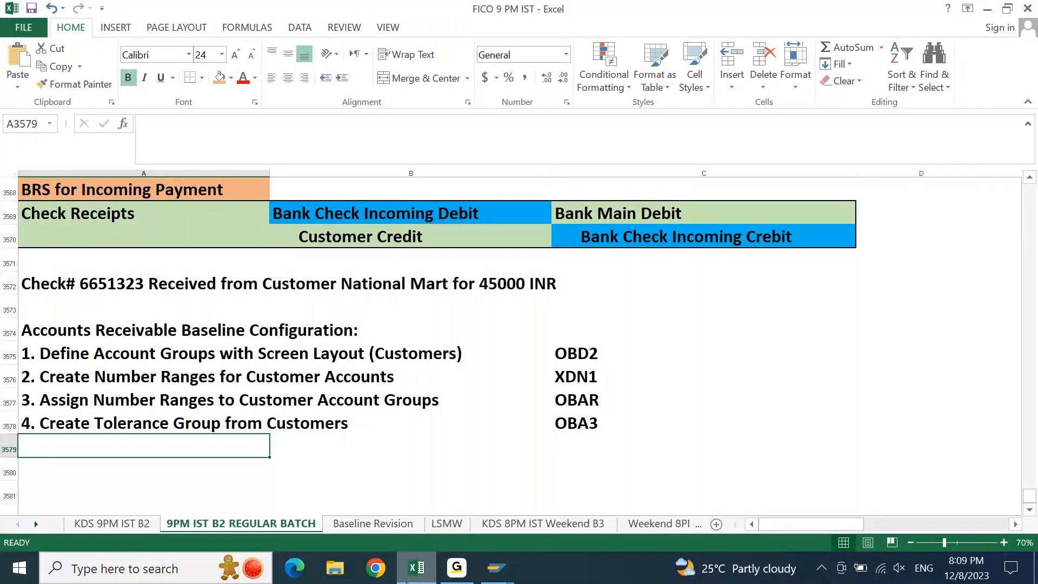
pyautogui.write('5.')
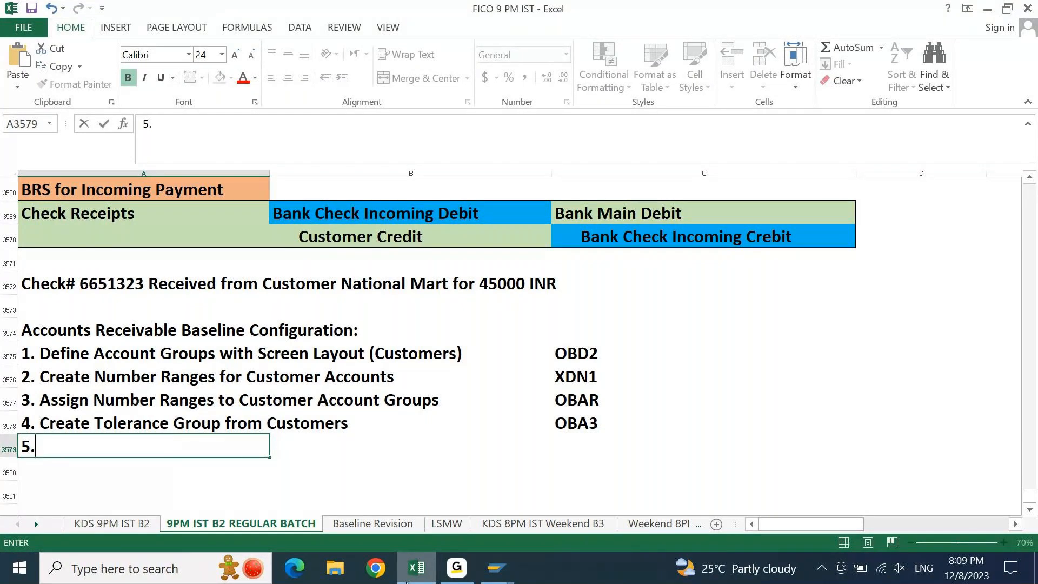
# - Switch to the SAP Display IMG window and collapse the Financial Accounting node
pyautogui.click(518, 571)
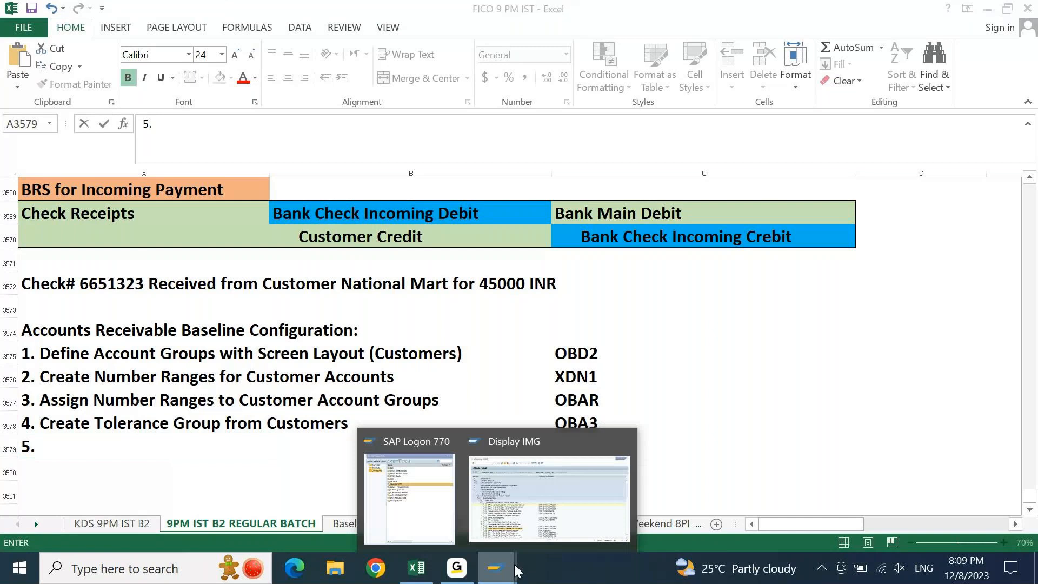
pyautogui.click(550, 499)
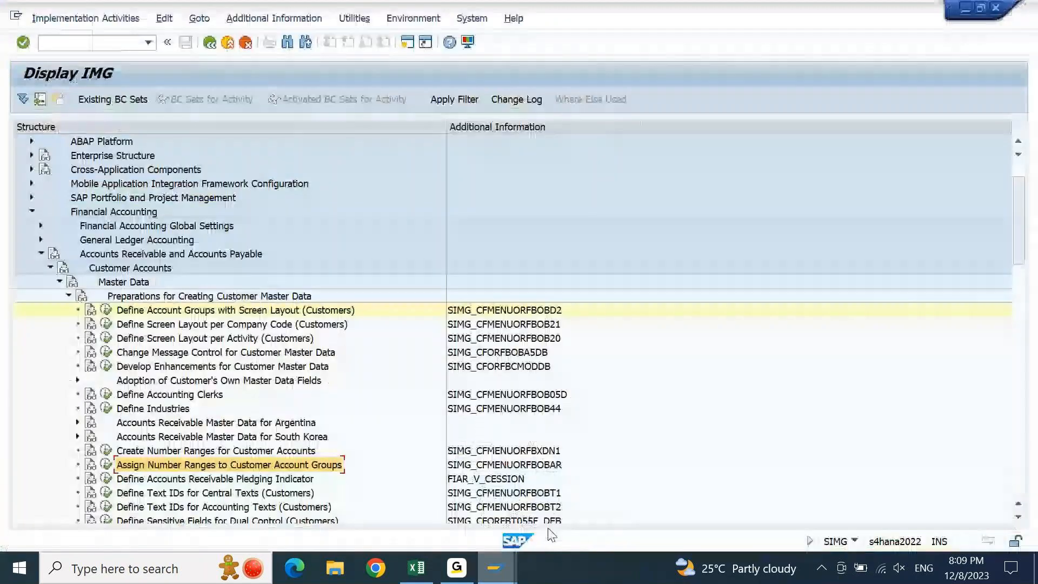
pyautogui.click(142, 254)
pyautogui.press('Up')
pyautogui.press('Up')
pyautogui.press('Up')
pyautogui.press('Left')
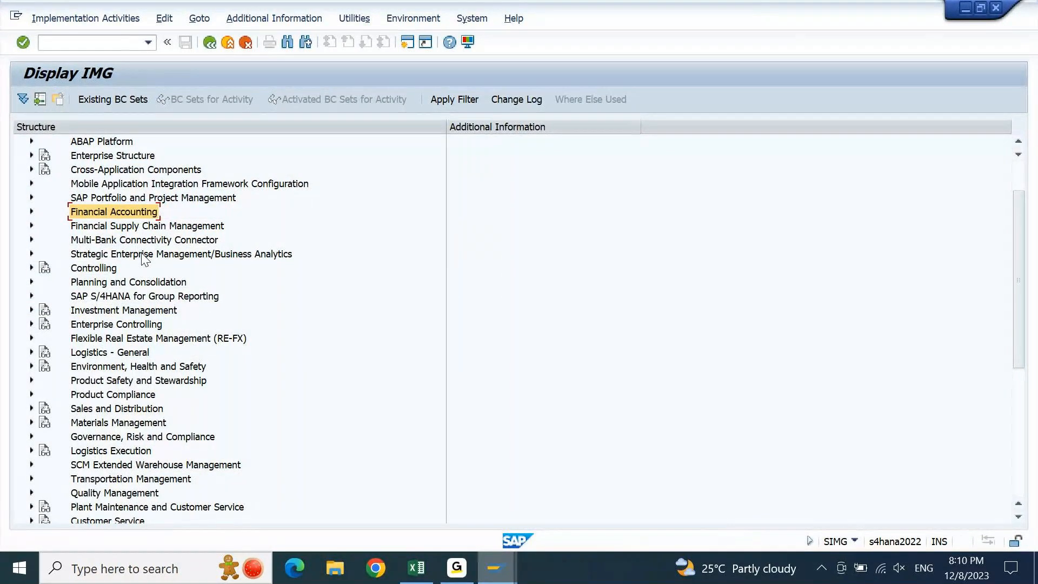
# - Expand the Cross-Application Components node in the IMG structure
pyautogui.press('Up')
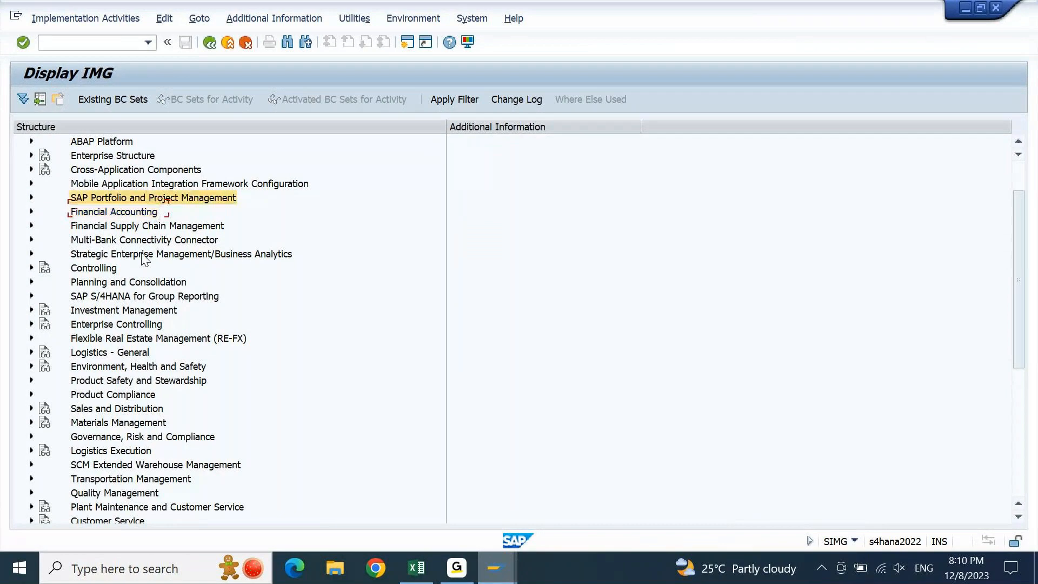
pyautogui.press('Up')
pyautogui.press('Up')
pyautogui.press('Up')
pyautogui.press('Down')
pyautogui.press('Right')
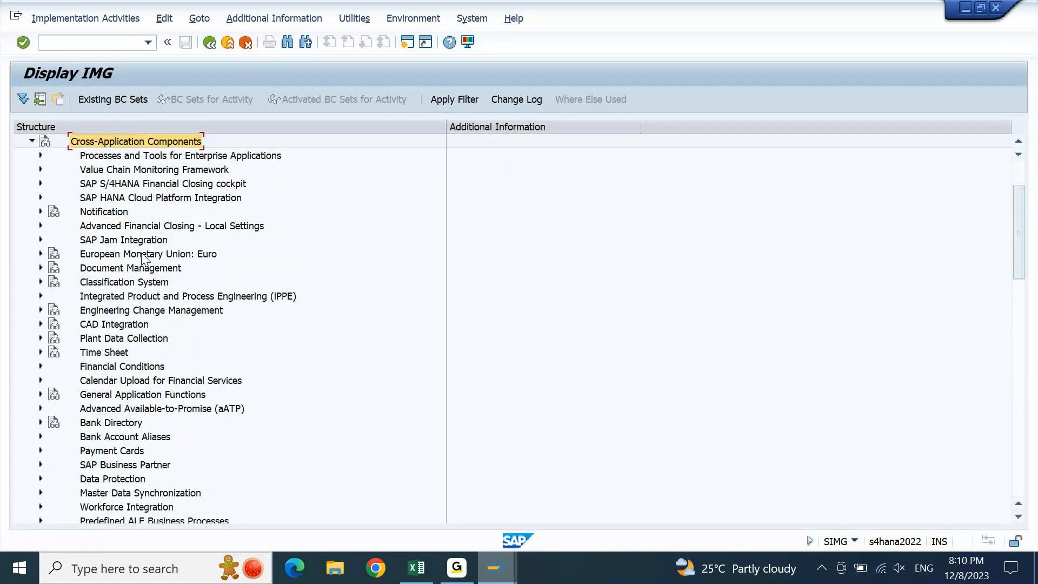
# - Expand the SAP Business Partner node under Cross-Application Components
pyautogui.press('Down')
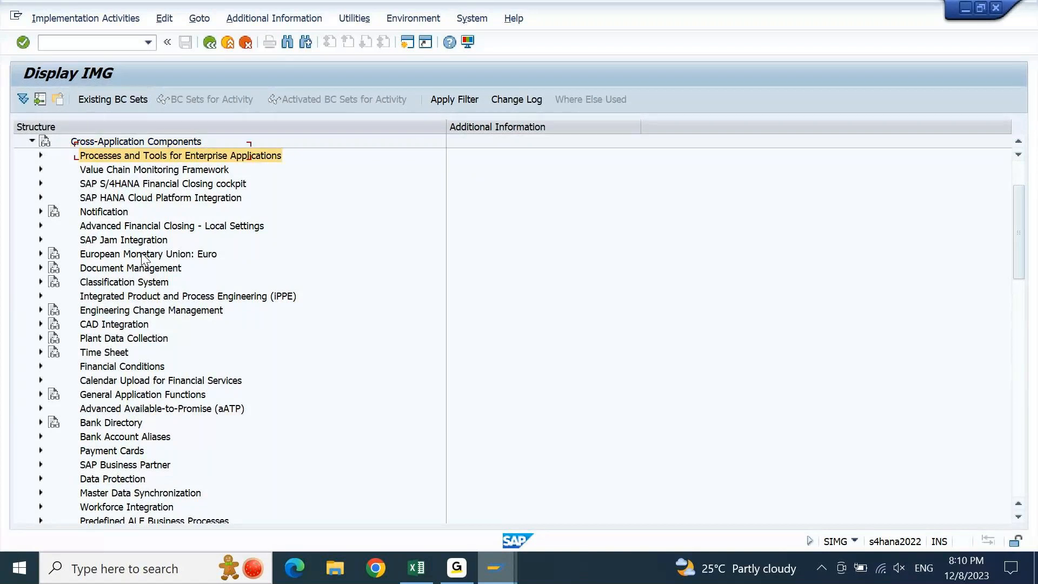
pyautogui.press('Down')
pyautogui.press('Down')
pyautogui.press('Down')
pyautogui.press('Down')
pyautogui.press('Down')
pyautogui.press('Down')
pyautogui.press('Down')
pyautogui.press('Down')
pyautogui.press('Down')
pyautogui.press('Down')
pyautogui.press('Down')
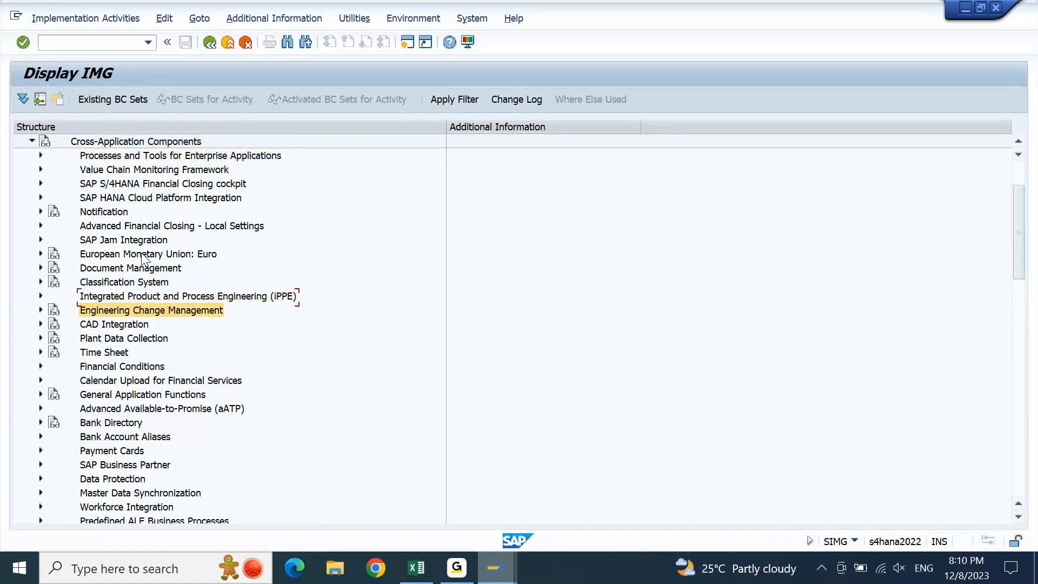
pyautogui.press('Down')
pyautogui.press('Down')
pyautogui.press('Down')
pyautogui.press('Down')
pyautogui.press('Down')
pyautogui.press('Down')
pyautogui.press('Down')
pyautogui.press('Down')
pyautogui.press('Down')
pyautogui.press('Down')
pyautogui.press('Down')
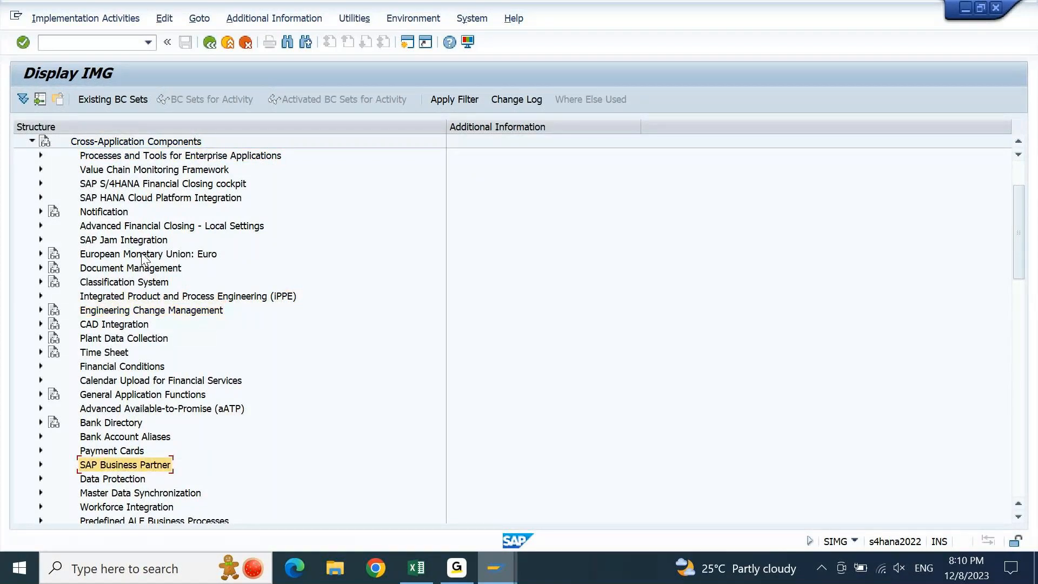
pyautogui.press('Right')
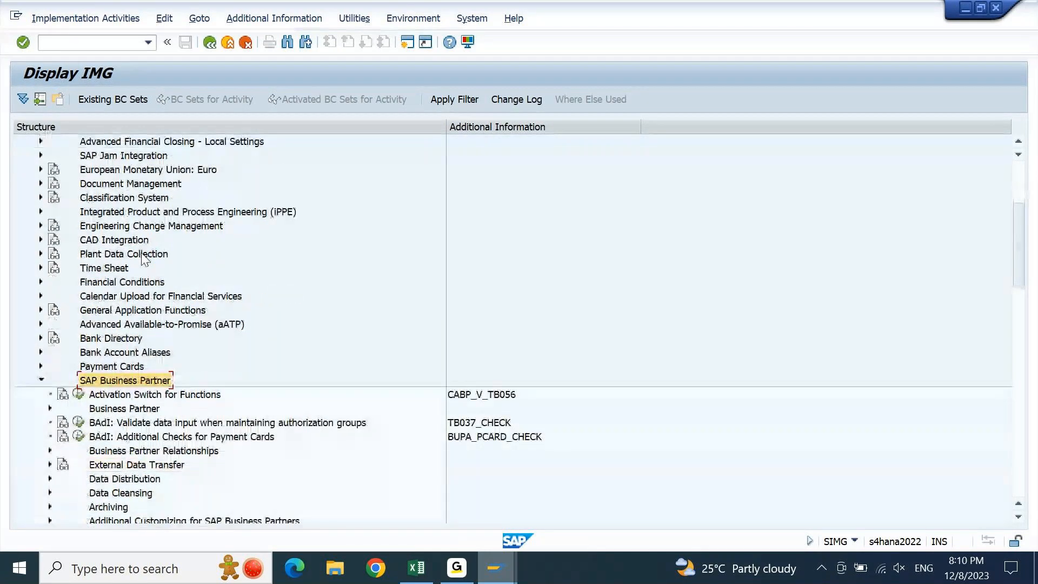
# - Expand Business Partner, Basic Settings, and Number Ranges and Groupings, and select the Define Number Ranges activity
pyautogui.press('Down')
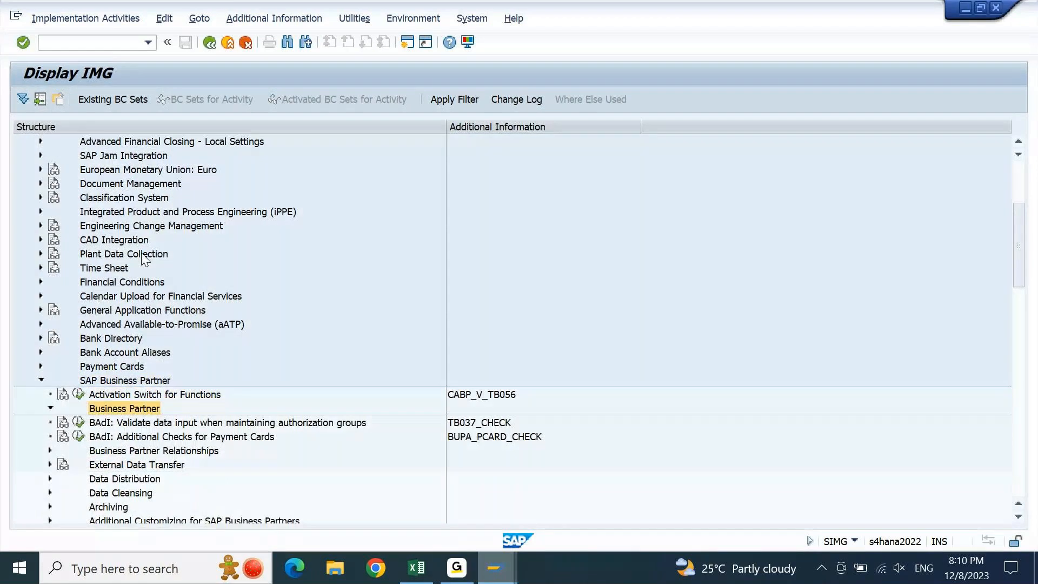
pyautogui.press('Right')
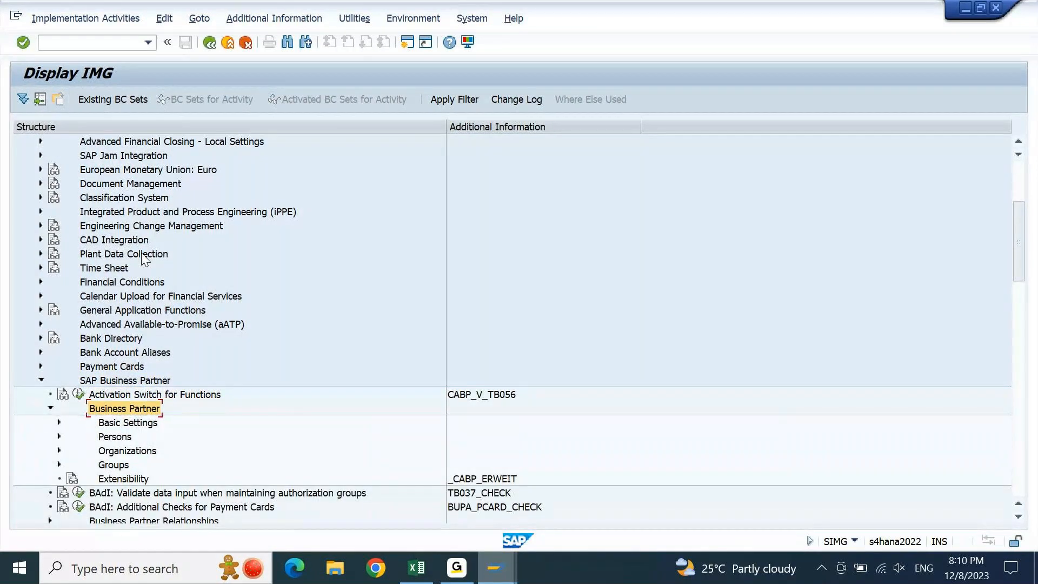
pyautogui.press('Down')
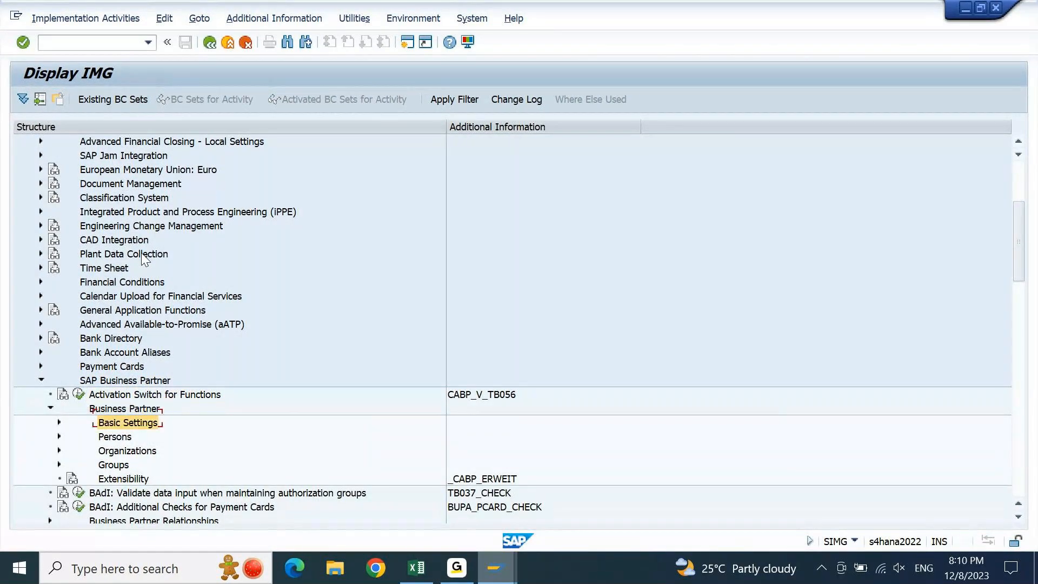
pyautogui.press('Right')
pyautogui.press('Down')
pyautogui.press('Down')
pyautogui.press('Down')
pyautogui.press('Down')
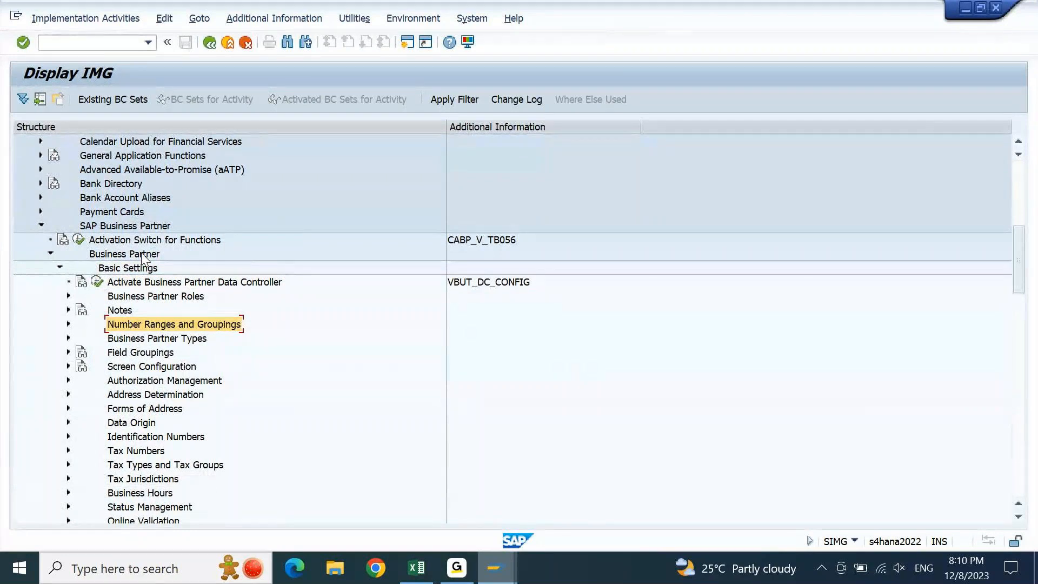
pyautogui.press('Right')
pyautogui.press('Down')
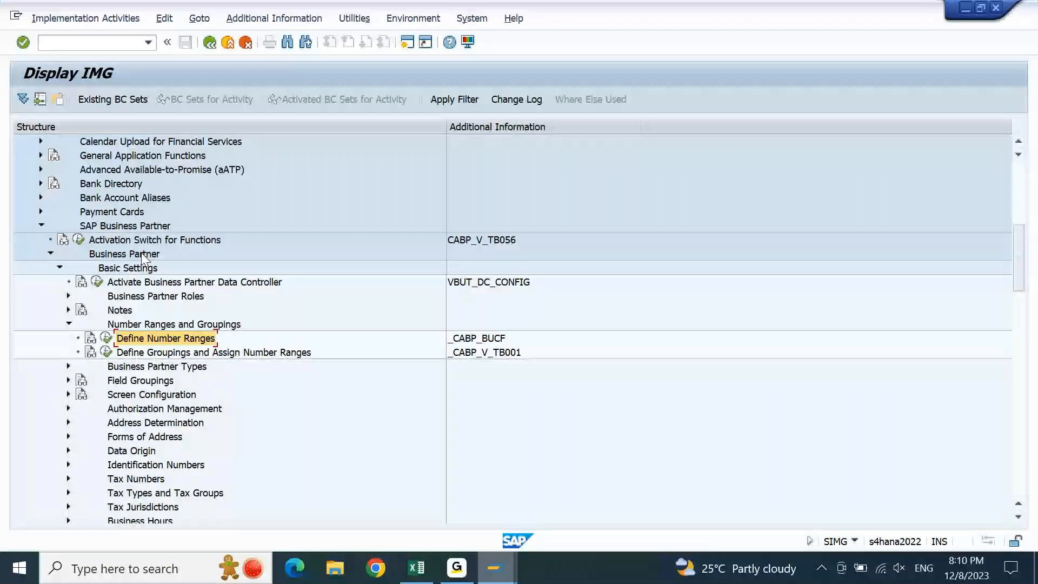
# - Switch to the Excel notes and complete entry 5 as "5.Define BP Number Ranges", with transaction code BUCF in column C
pyautogui.click(417, 576)
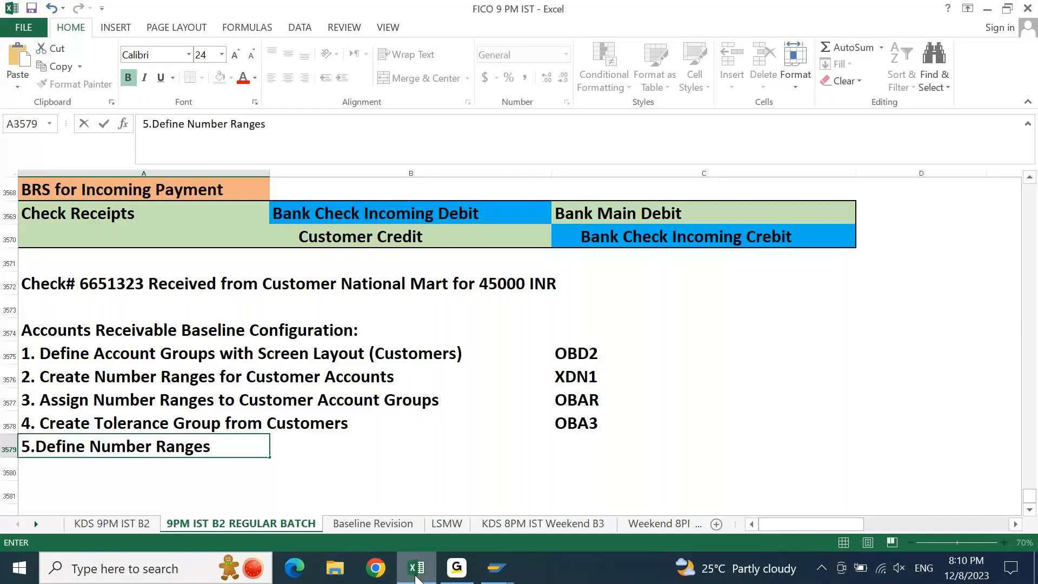
pyautogui.write('BP')
pyautogui.press('Tab')
pyautogui.press('Tab')
pyautogui.write('BUCF')
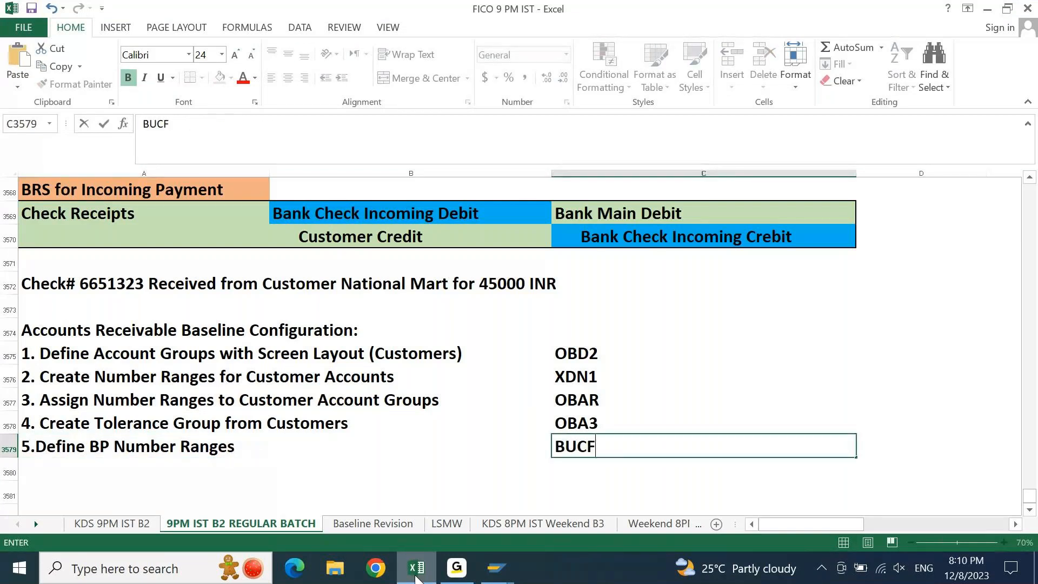
pyautogui.hotkey('ctrl', 'Return')
pyautogui.press('Return')
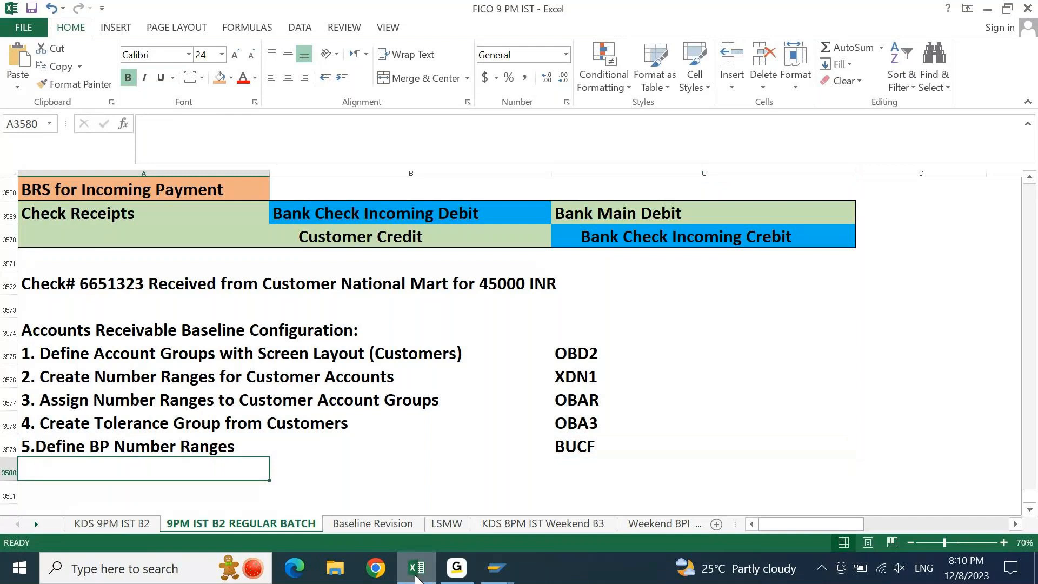
# - Insert a space after "5." in the Define BP Number Ranges entry
pyautogui.press('Up')
pyautogui.press('F2')
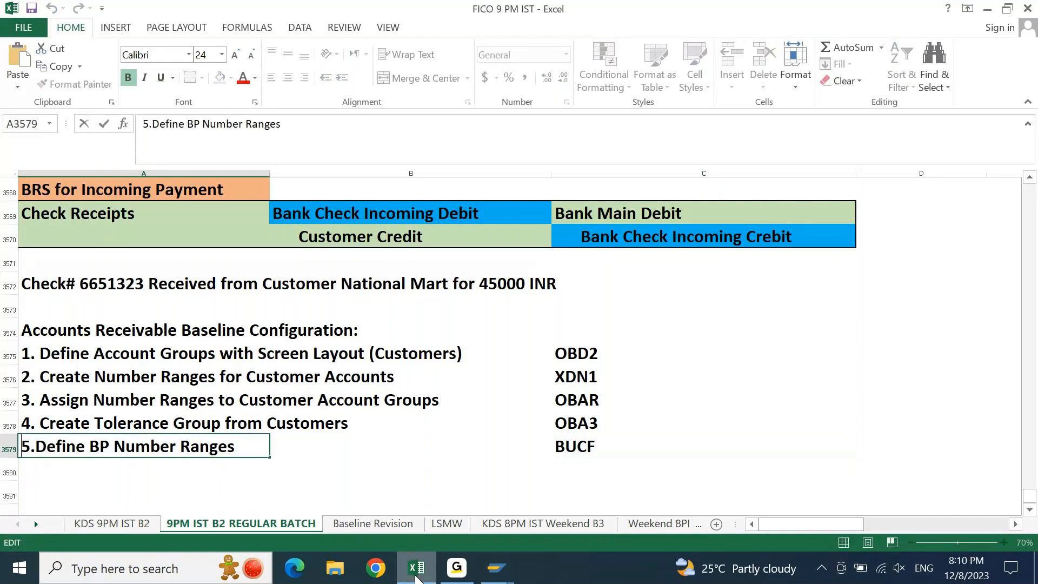
pyautogui.press('Right')
pyautogui.press('Right')
pyautogui.press('Return')
# - Look up the groupings activity in the SAP IMG and add "6. Define Groupings and Assign Number Ranges" to the Excel notes
pyautogui.write('6.')
pyautogui.moveTo(496, 568)
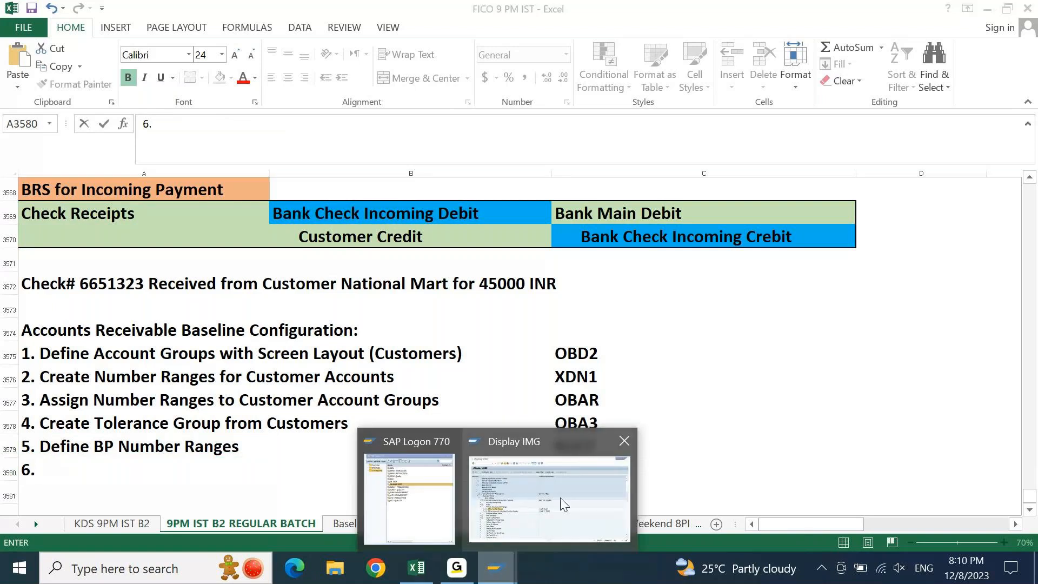
pyautogui.click(560, 497)
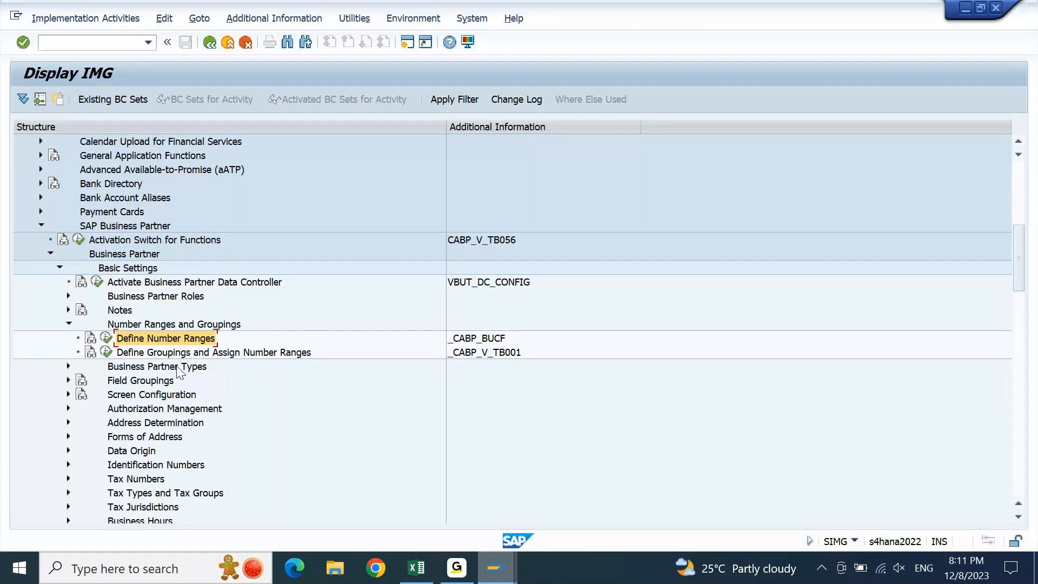
pyautogui.press('Down')
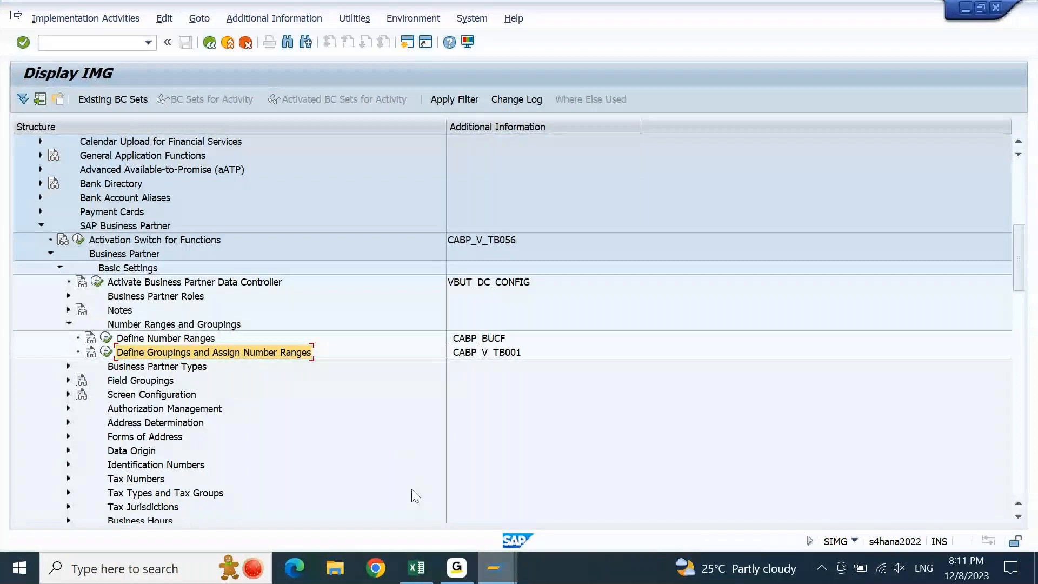
pyautogui.moveTo(424, 570)
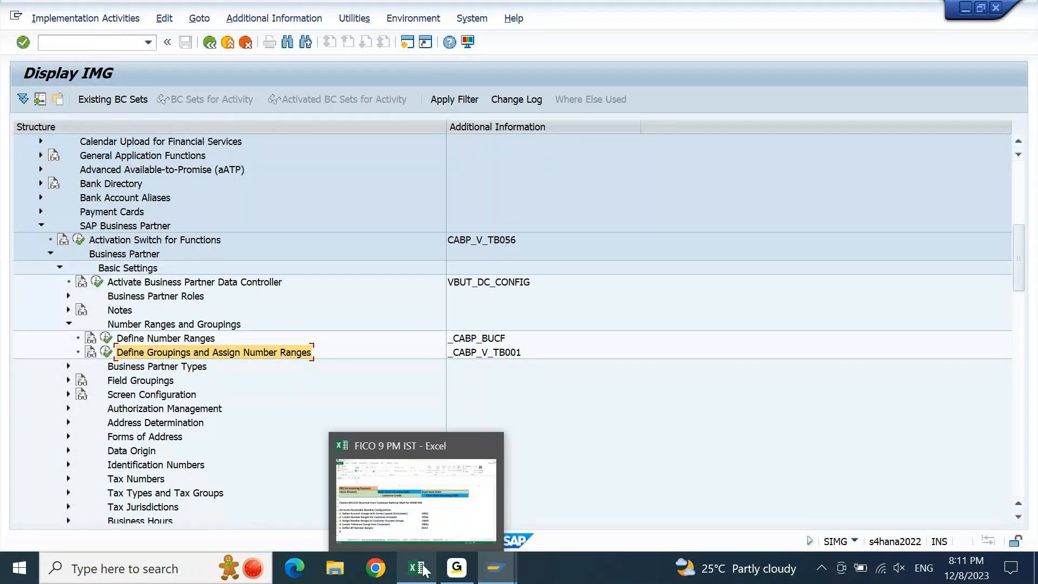
pyautogui.click(424, 570)
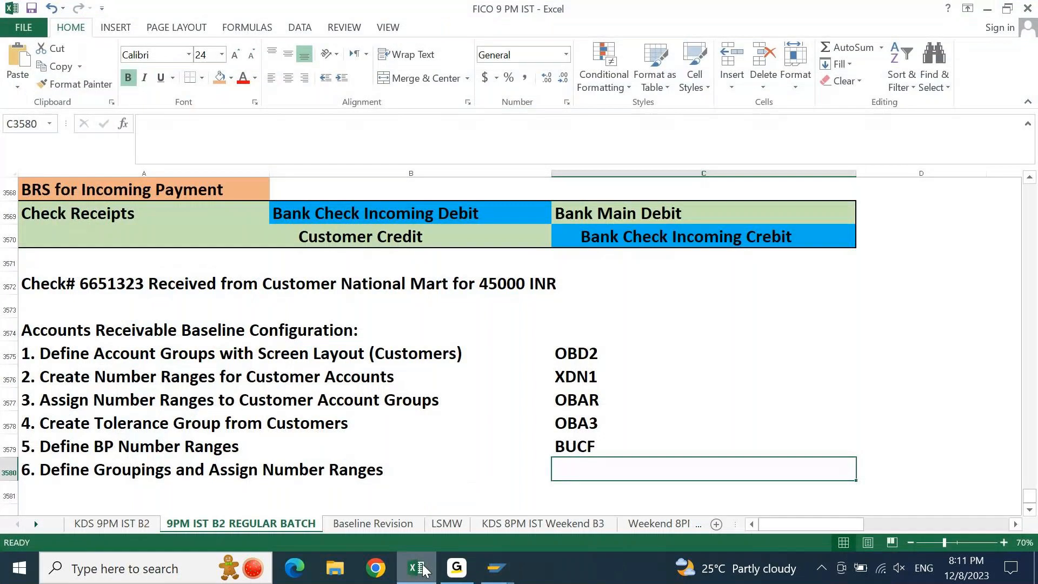
# - Switch to SAP, show the navigation path of Define Groupings and Assign Number Ranges, and copy the whole path
pyautogui.click(424, 570)
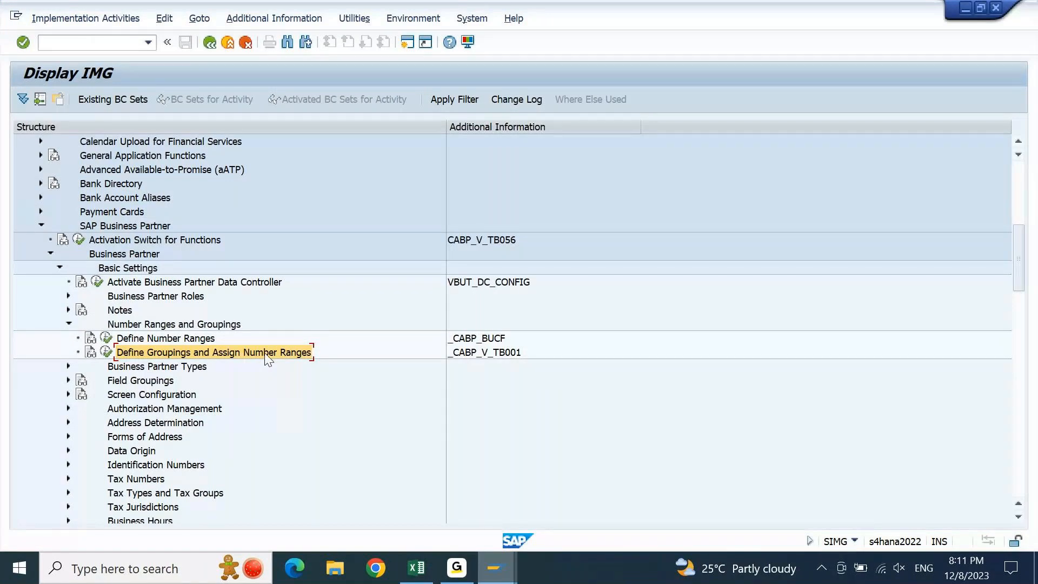
pyautogui.rightClick(265, 354)
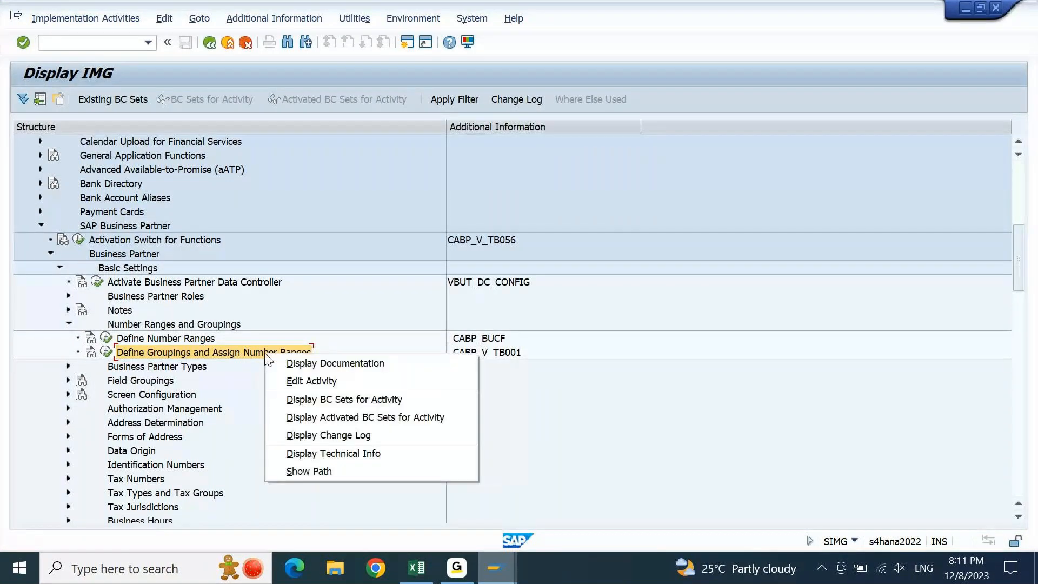
pyautogui.click(313, 472)
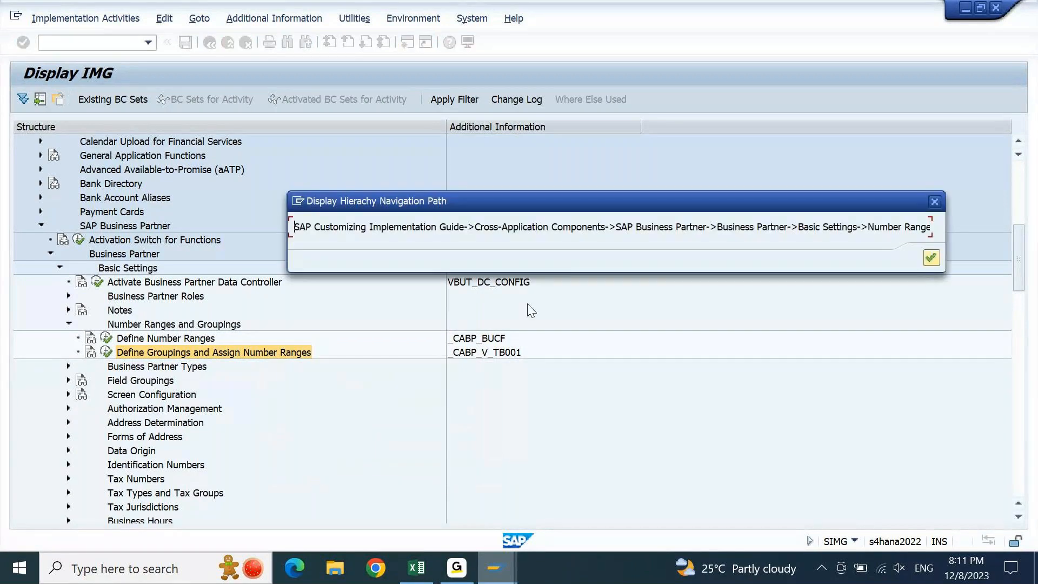
pyautogui.moveTo(294, 228); pyautogui.dragTo(1036, 232)
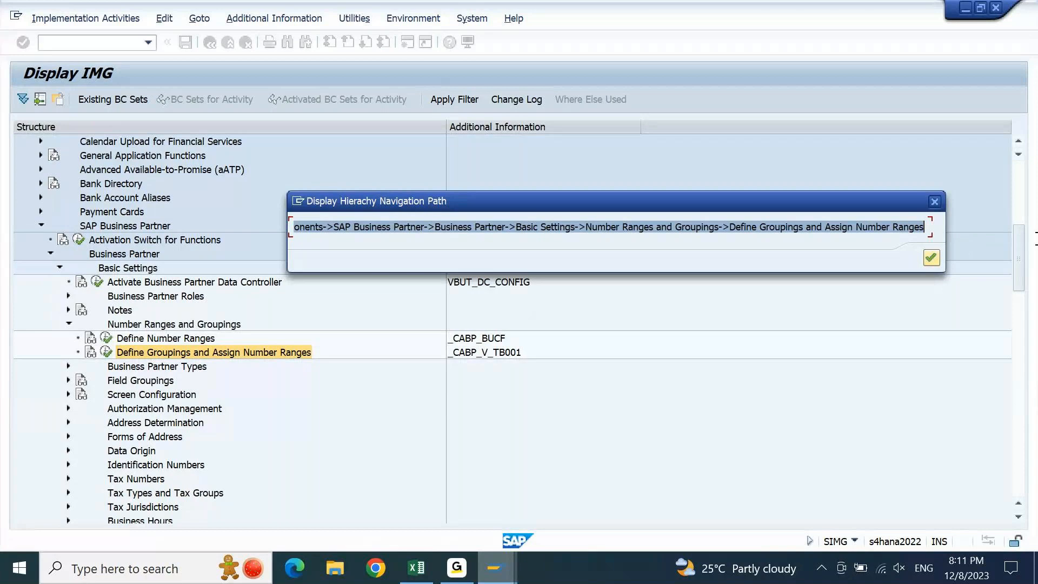
pyautogui.hotkey('ctrl', 'c')
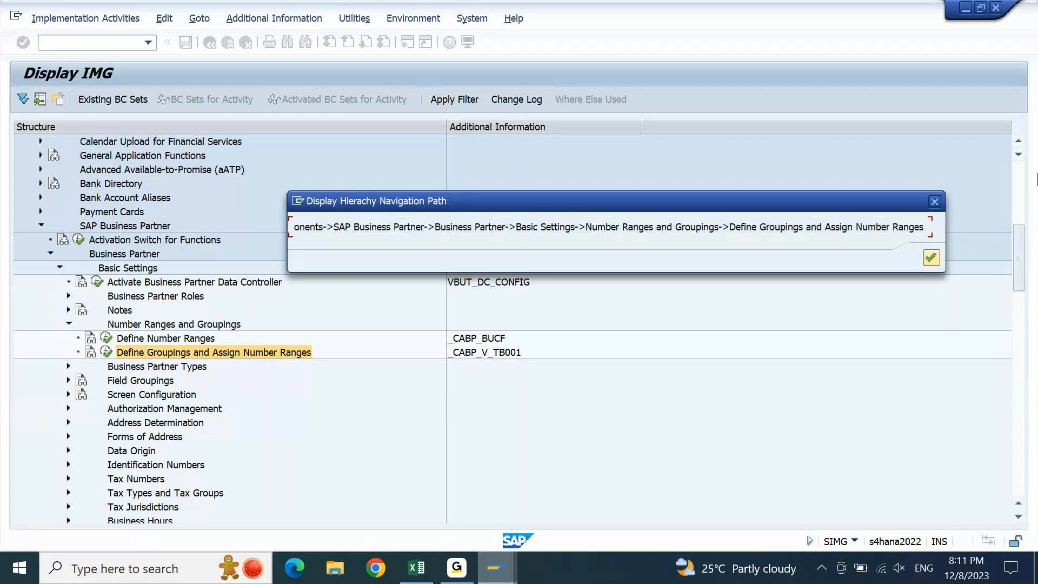
pyautogui.click(932, 258)
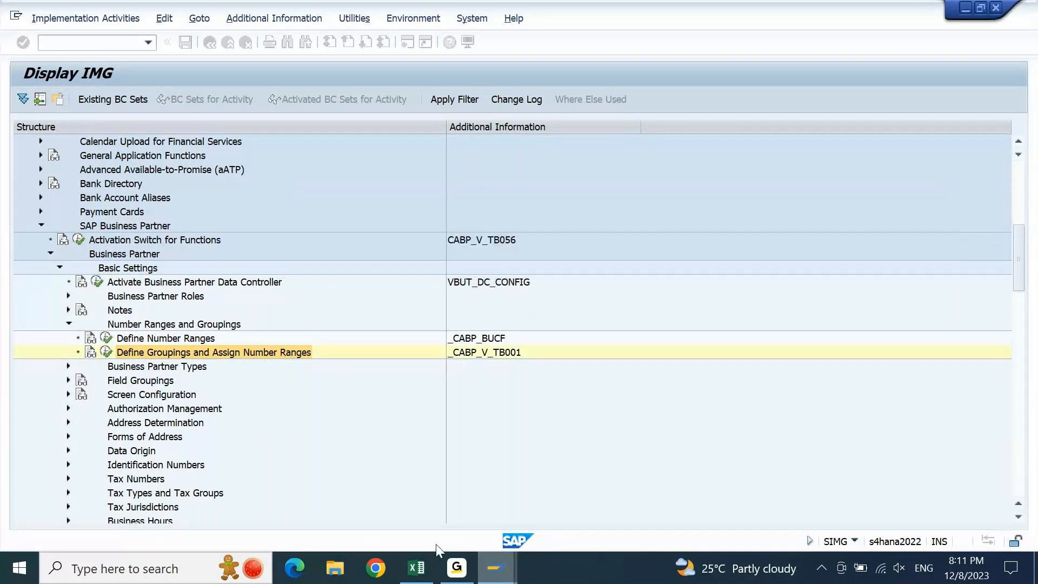
# - Switch to the Excel notes and paste the copied IMG path into column C beside entry 6
pyautogui.click(416, 569)
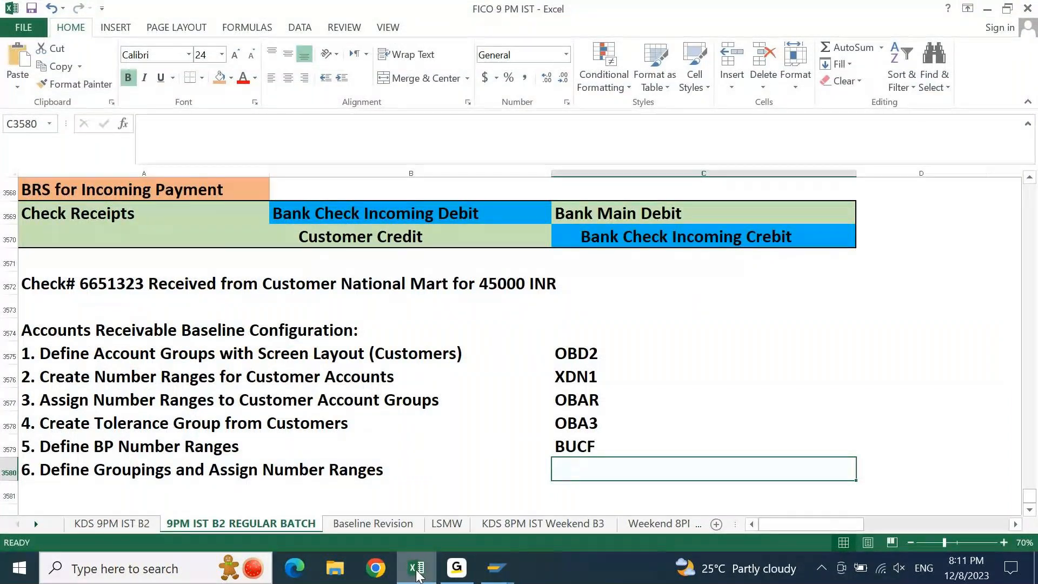
pyautogui.hotkey('ctrl', 'v')
pyautogui.press('Return')
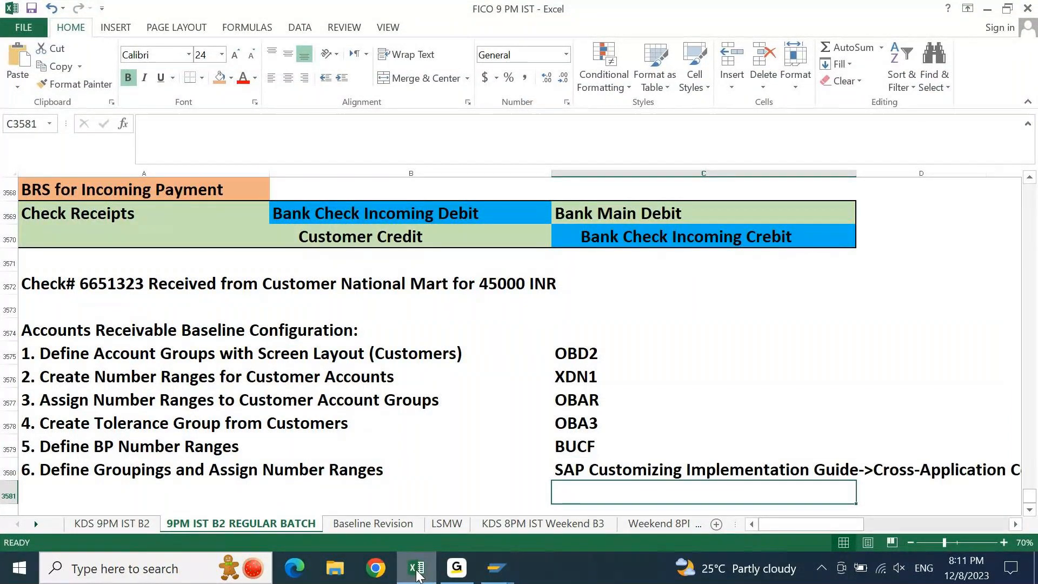
pyautogui.press('Left')
pyautogui.press('Left')
pyautogui.press('Down')
pyautogui.press('Down')
pyautogui.press('Down')
pyautogui.press('Up')
pyautogui.press('Up')
pyautogui.press('Up')
pyautogui.press('Up')
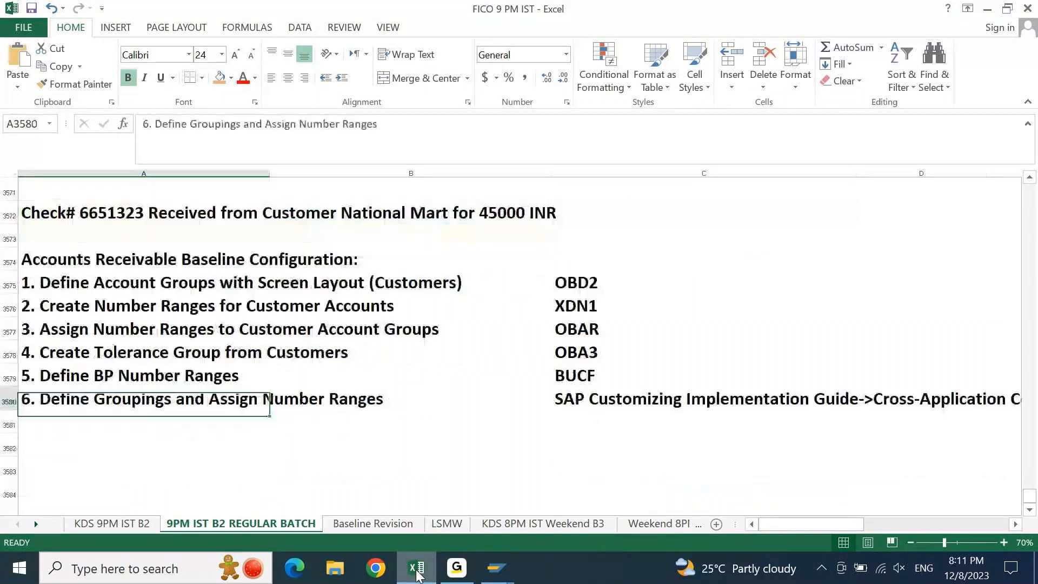
# - Begin a new entry with "7." below entry 6 in the Excel notes and switch to SAP
pyautogui.press('Down')
pyautogui.write('7.')
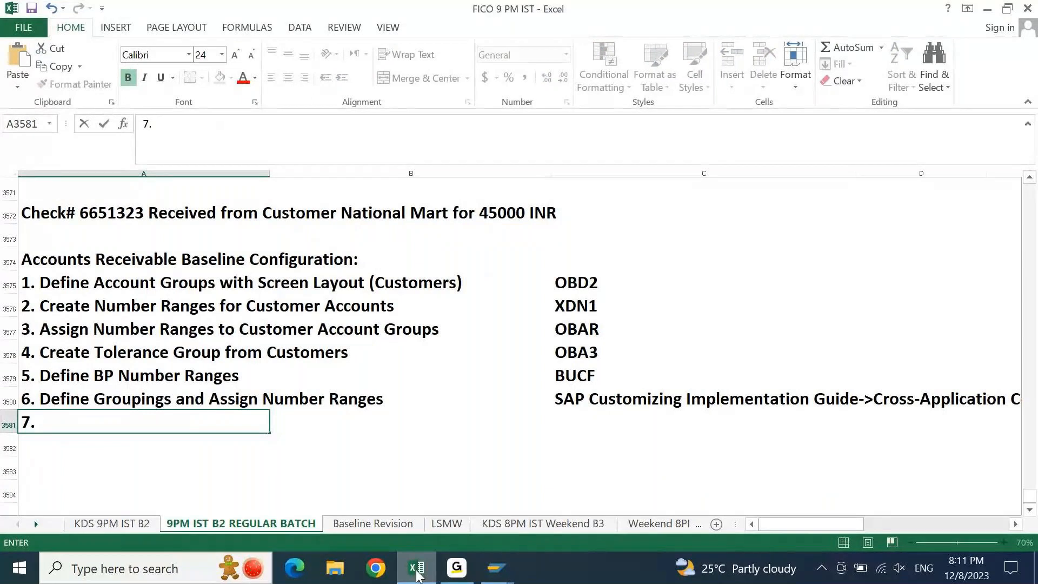
pyautogui.moveTo(489, 572)
pyautogui.click(503, 519)
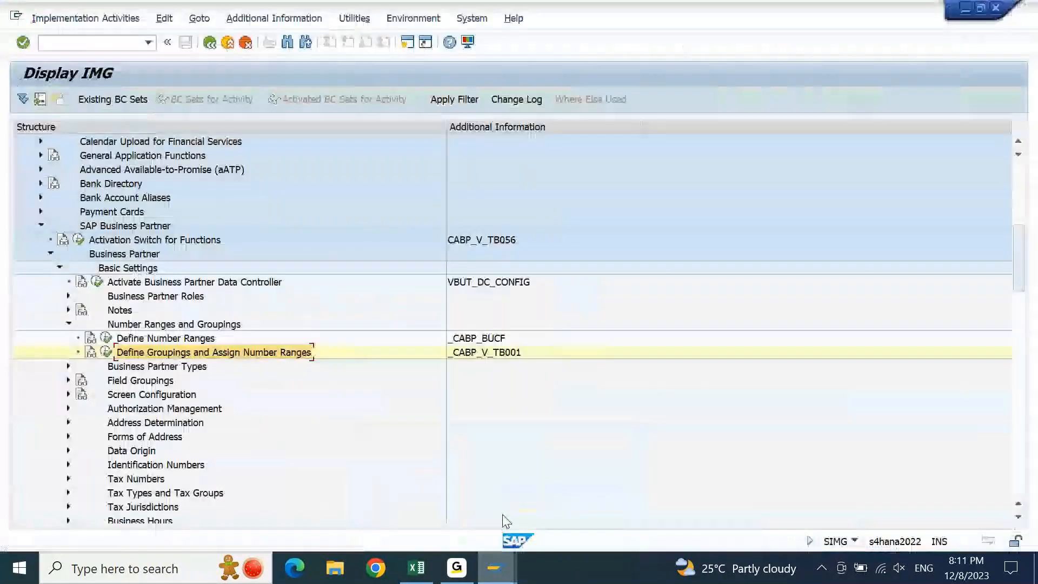
# - Collapse the SAP Business Partner branch in the IMG and expand Master Data Synchronization
pyautogui.press('Left')
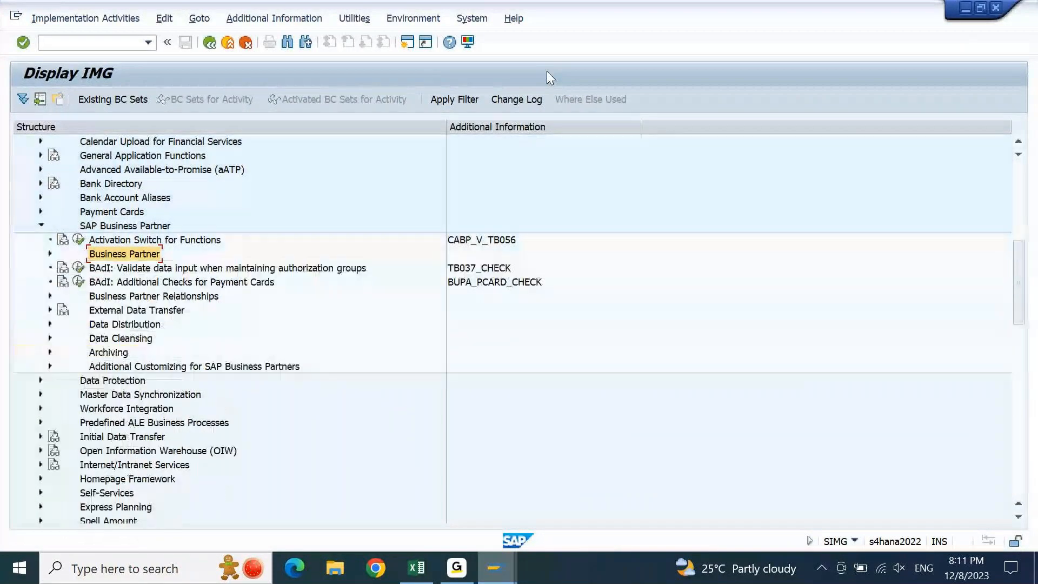
pyautogui.press('Up')
pyautogui.press('Up')
pyautogui.press('Left')
pyautogui.press('Down')
pyautogui.press('Down')
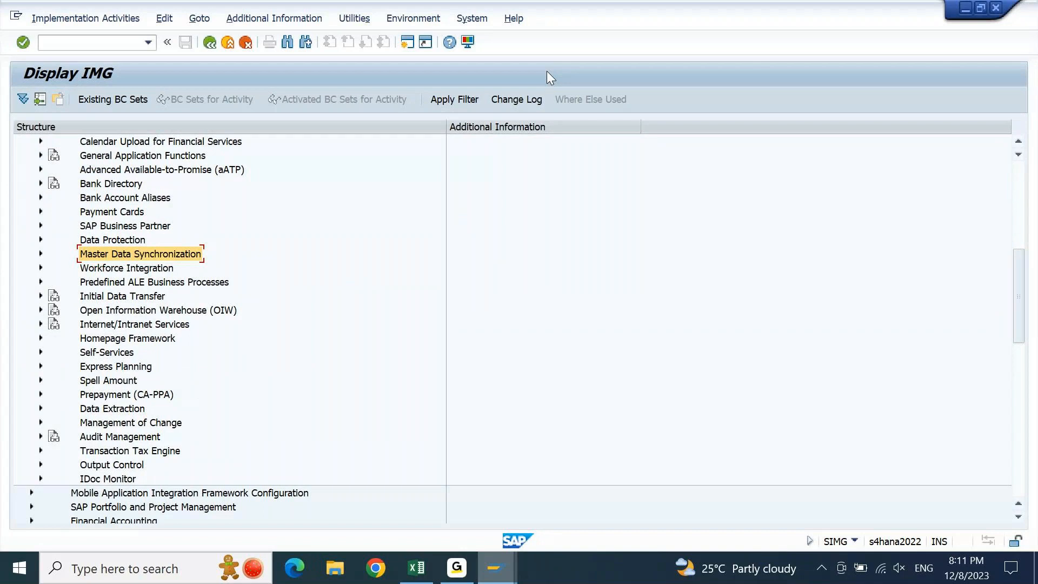
pyautogui.press('Right')
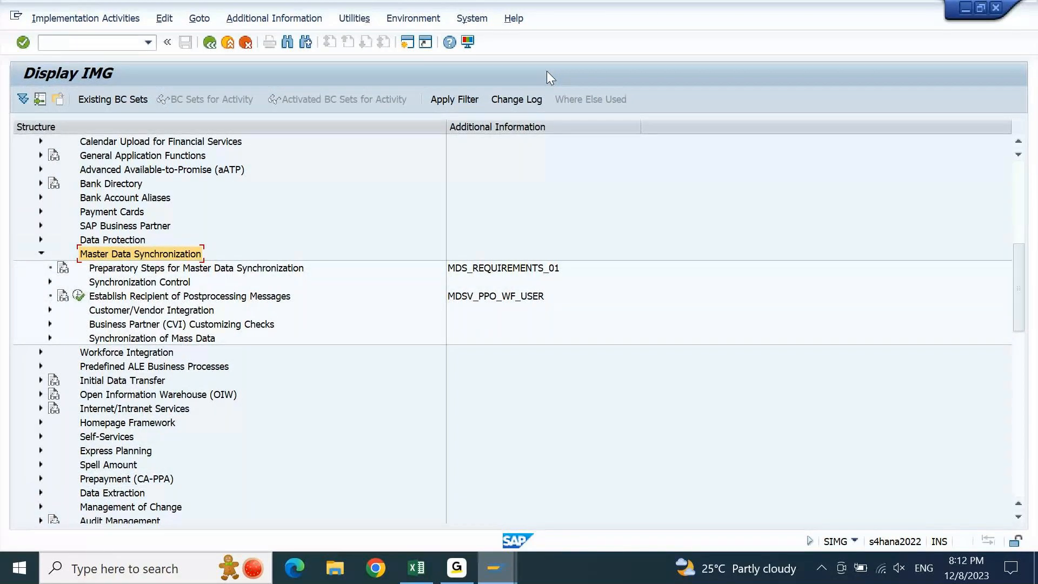
# - Expand Customer/Vendor Integration down through Business Partner Settings to Settings for Customer Integration
pyautogui.press('Down')
pyautogui.press('Down')
pyautogui.press('Down')
pyautogui.press('Down')
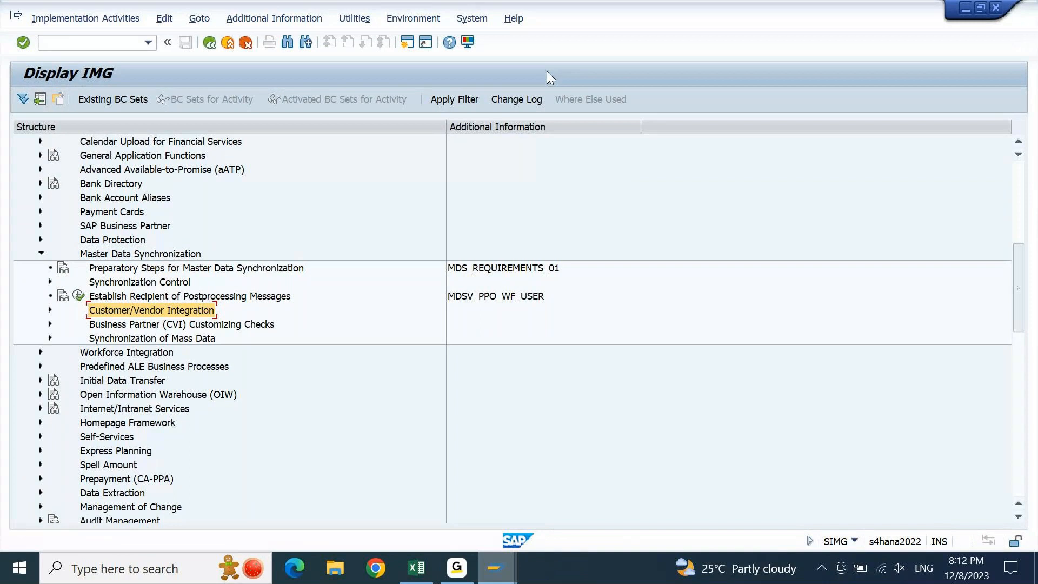
pyautogui.press('Right')
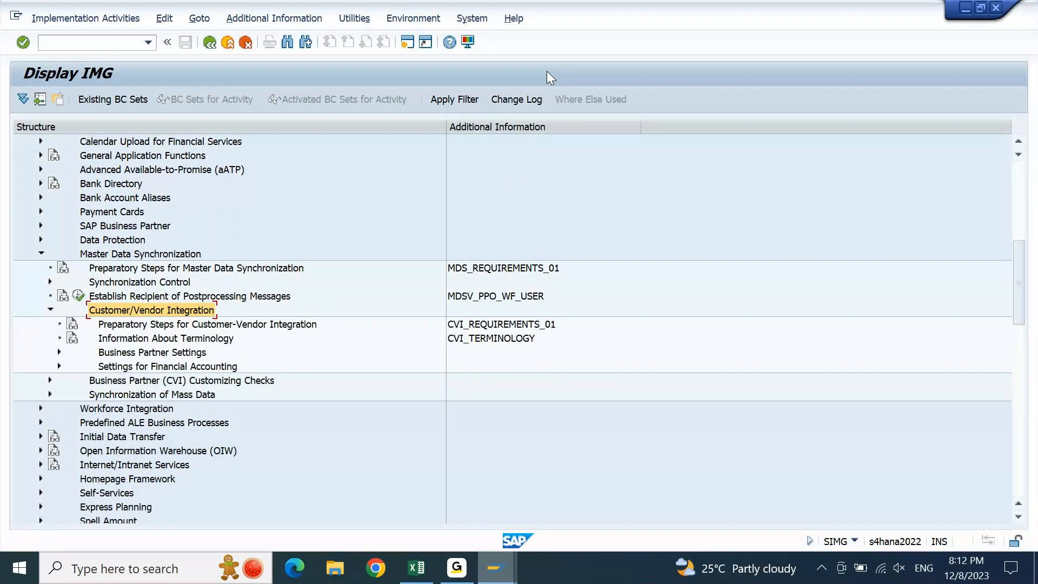
pyautogui.press('Down')
pyautogui.press('Down')
pyautogui.press('Down')
pyautogui.press('Right')
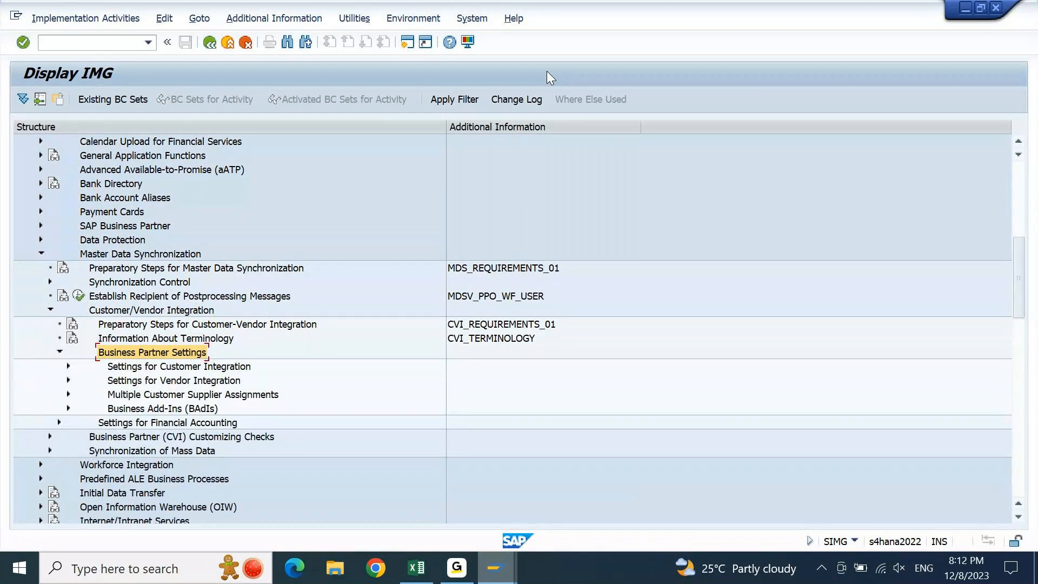
pyautogui.press('Down')
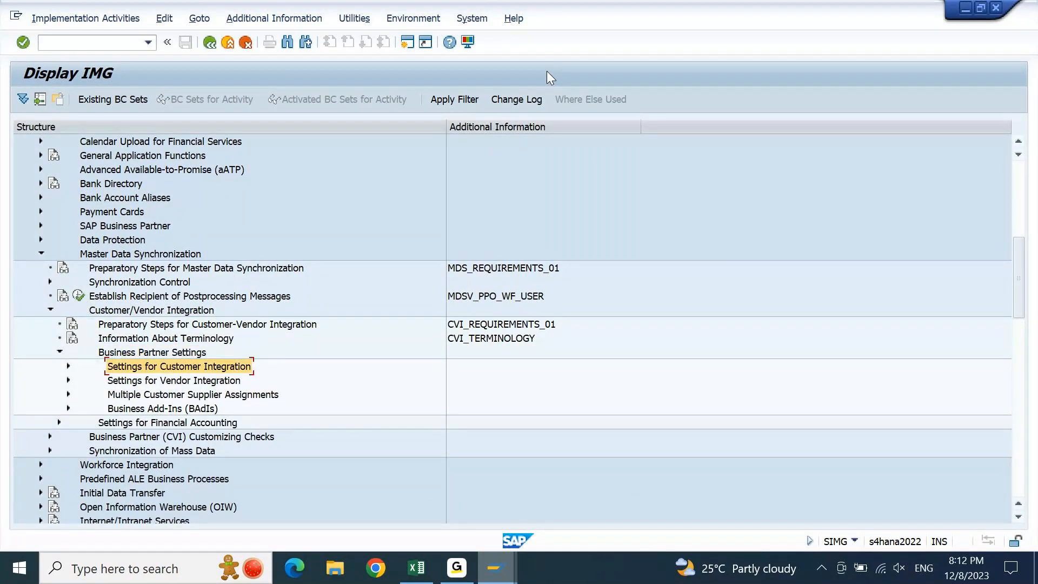
pyautogui.press('Right')
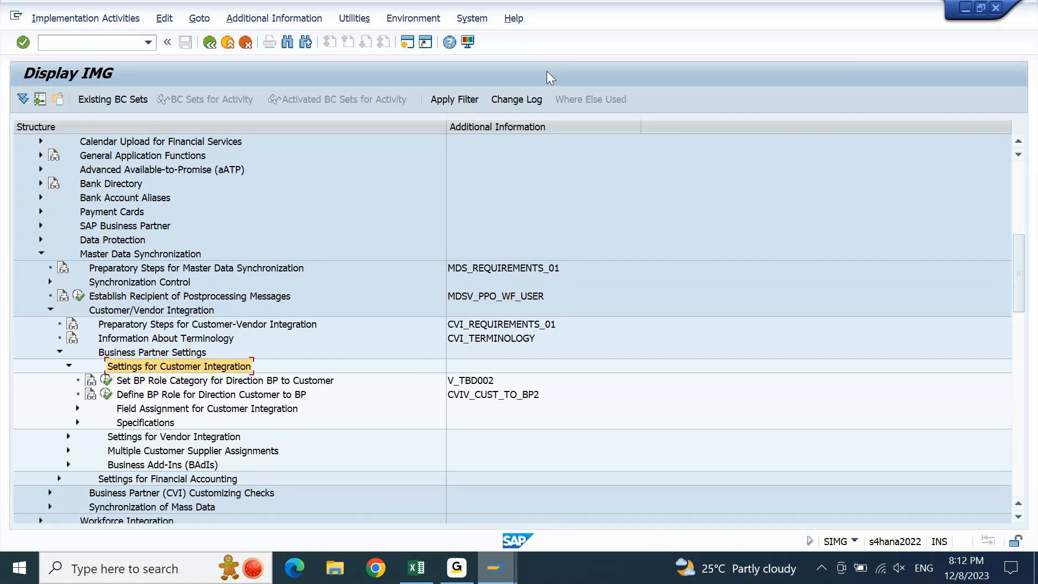
# - Expand Field Assignment for Customer Integration and Assign Keys, and select Define Number Assignment for Direction BP to Customer
pyautogui.press('Down')
pyautogui.press('Down')
pyautogui.press('Down')
pyautogui.press('Right')
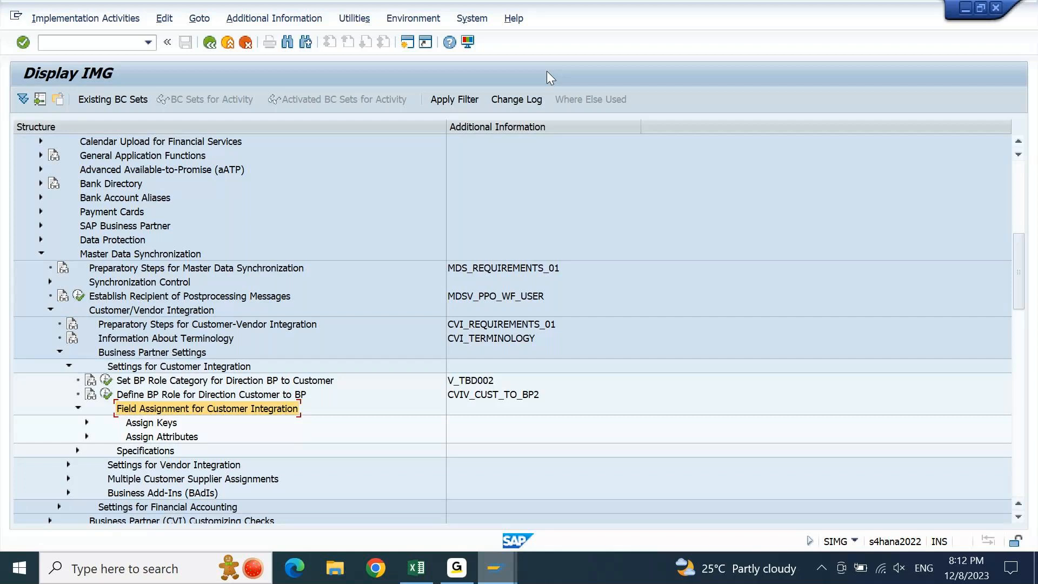
pyautogui.press('Down')
pyautogui.press('Right')
pyautogui.press('Down')
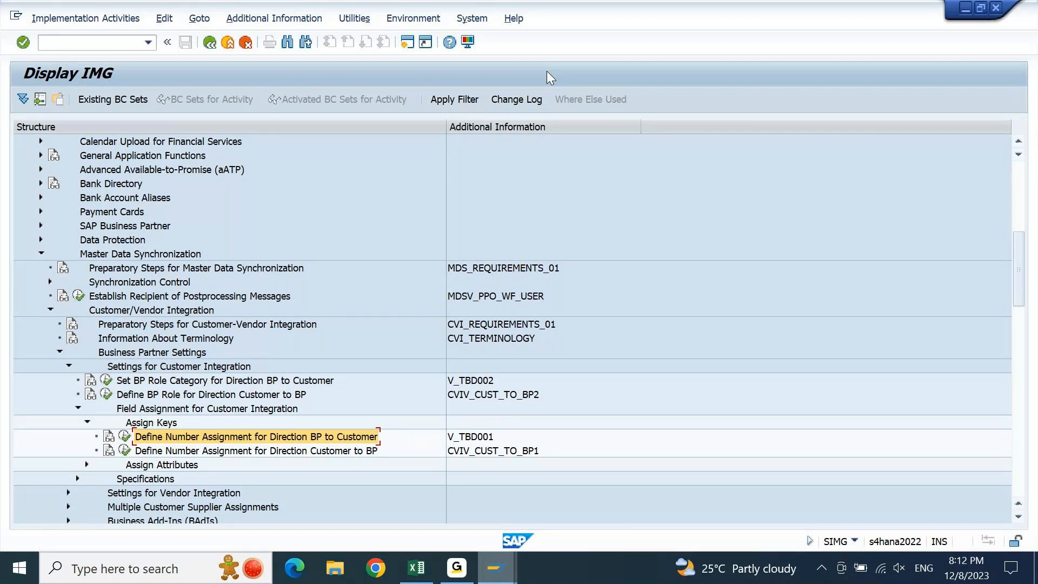
pyautogui.press('Down')
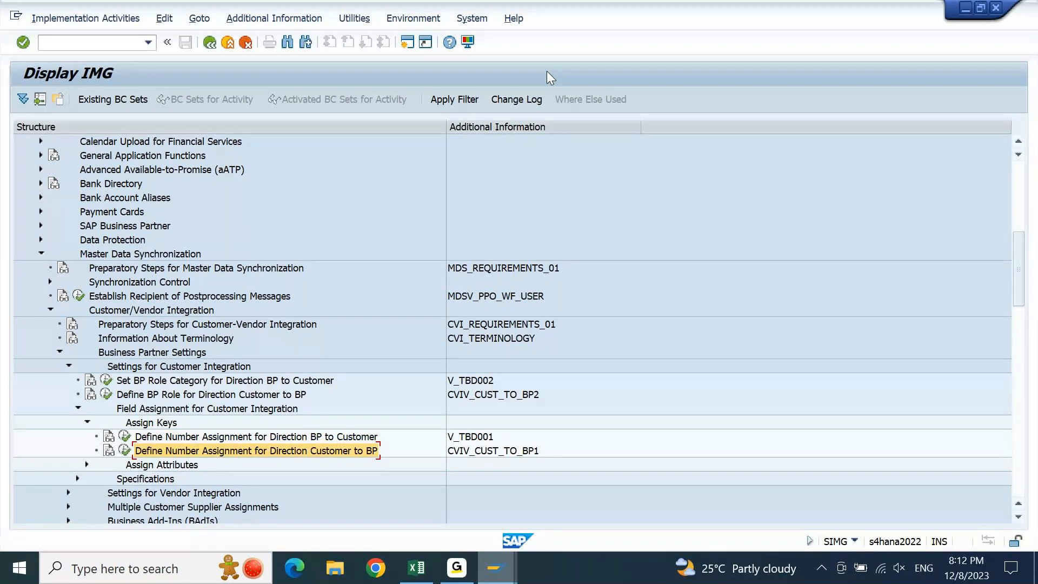
pyautogui.press('Up')
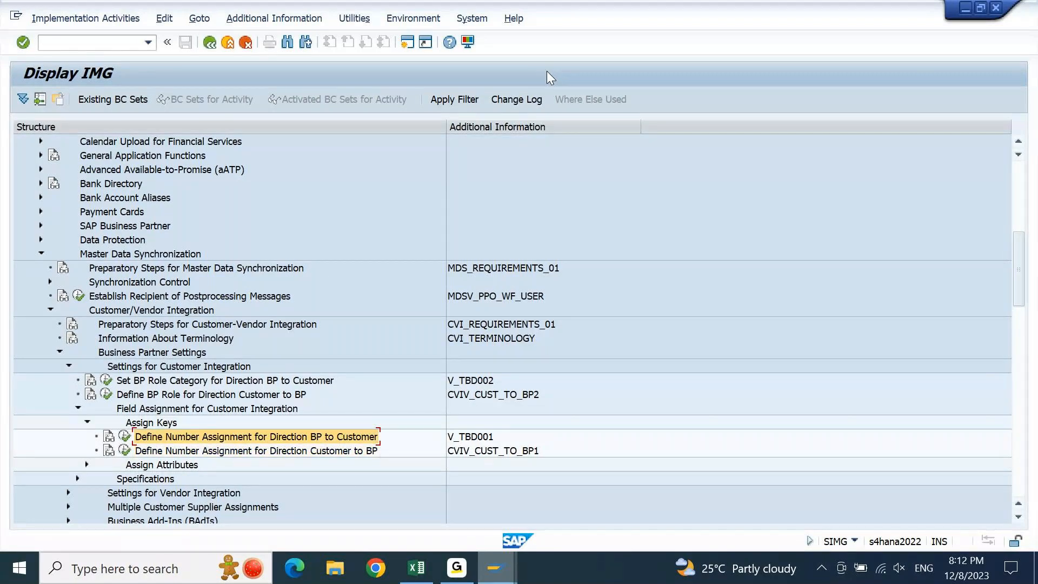
# - Switch to the Excel notes and complete entry 7 as "7. Define Number Assignment for Direction BP to Customer"
pyautogui.click(416, 568)
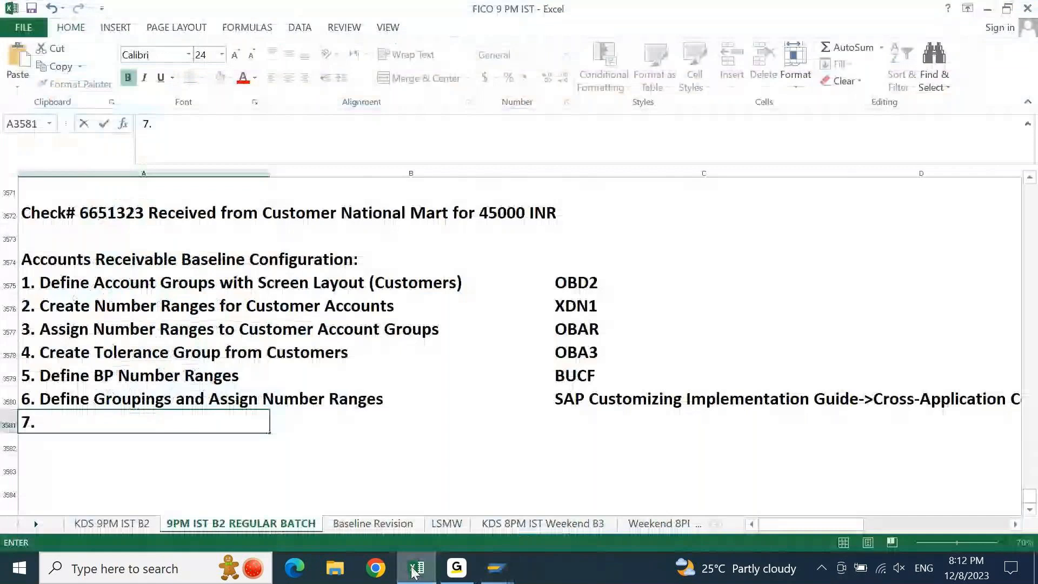
pyautogui.write('Define Number Assignment for Direction BP to Customer')
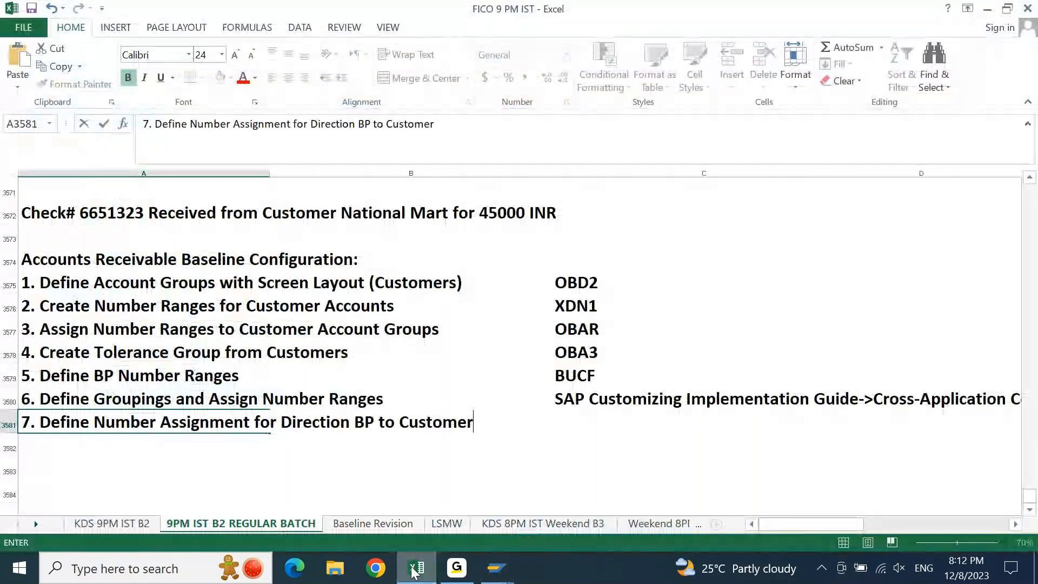
pyautogui.press('Tab')
pyautogui.press('Tab')
# - Copy the full navigation path of the selected number assignment activity in SAP and paste it into column C beside entry 7 in Excel
pyautogui.moveTo(507, 571)
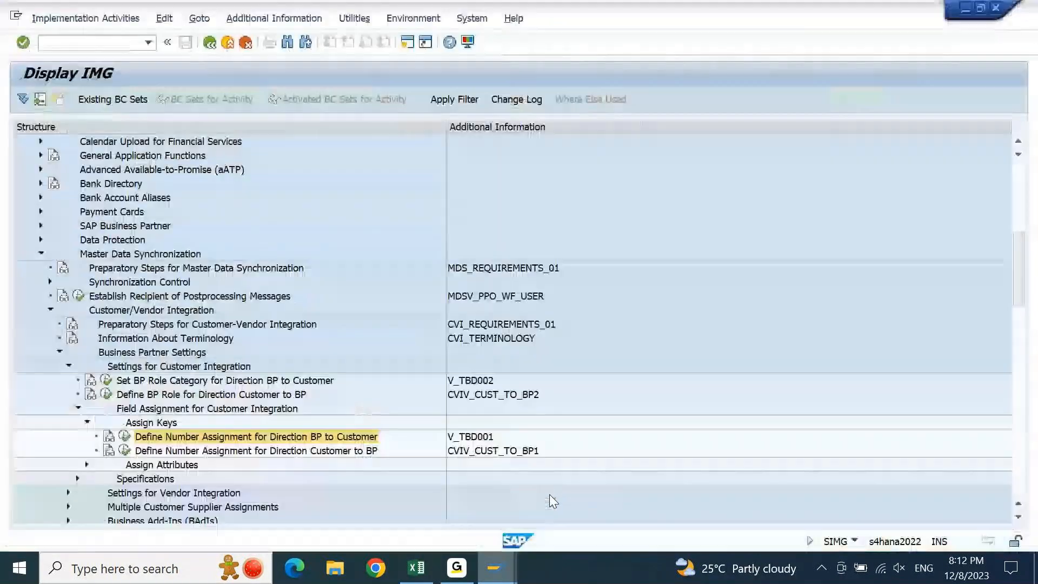
pyautogui.click(549, 494)
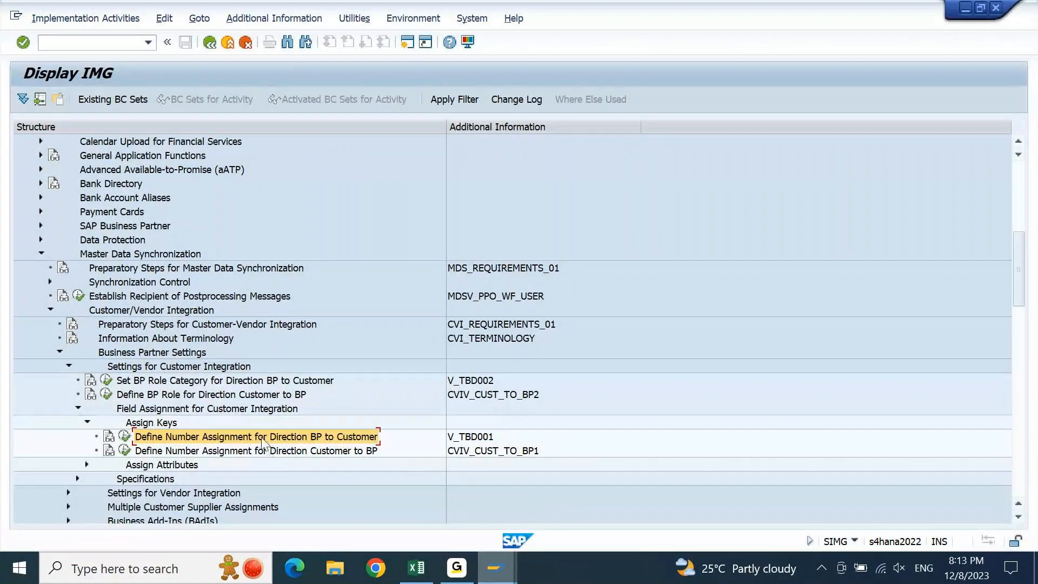
pyautogui.hotkey('ctrl', 'shift', 'F6')
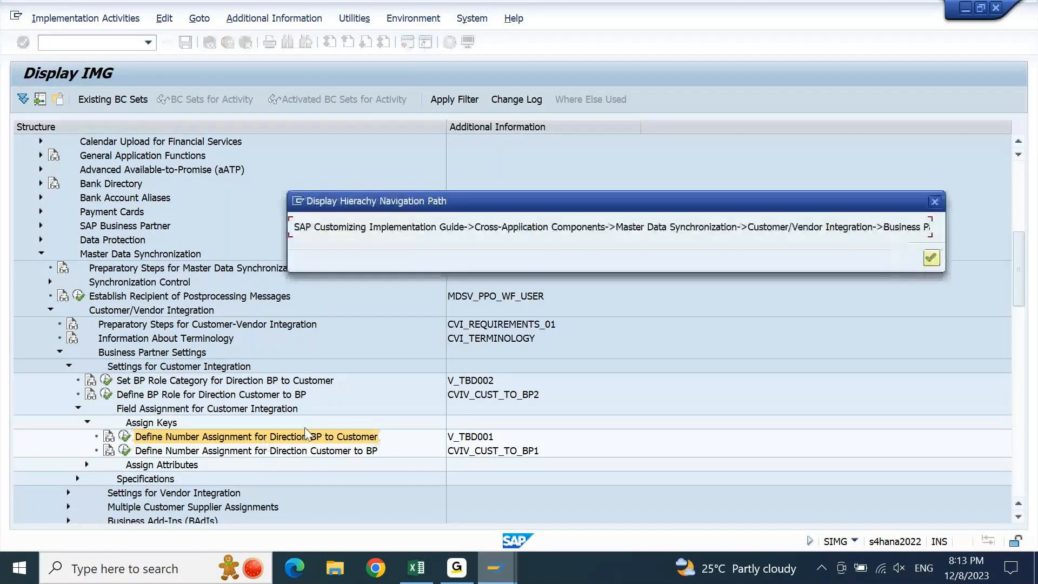
pyautogui.moveTo(295, 227); pyautogui.dragTo(1016, 237)
pyautogui.hotkey('ctrl', 'c')
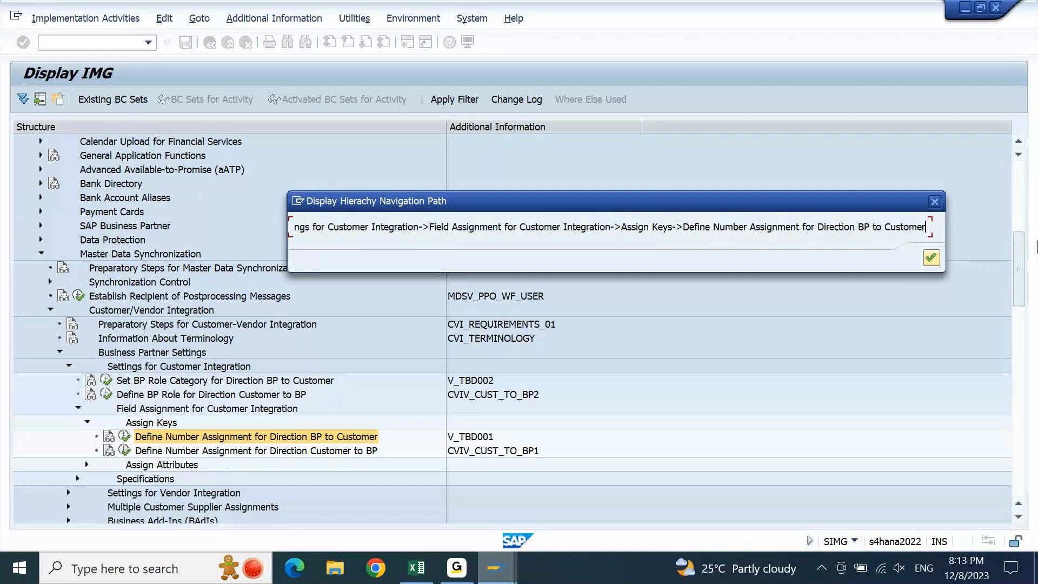
pyautogui.click(931, 258)
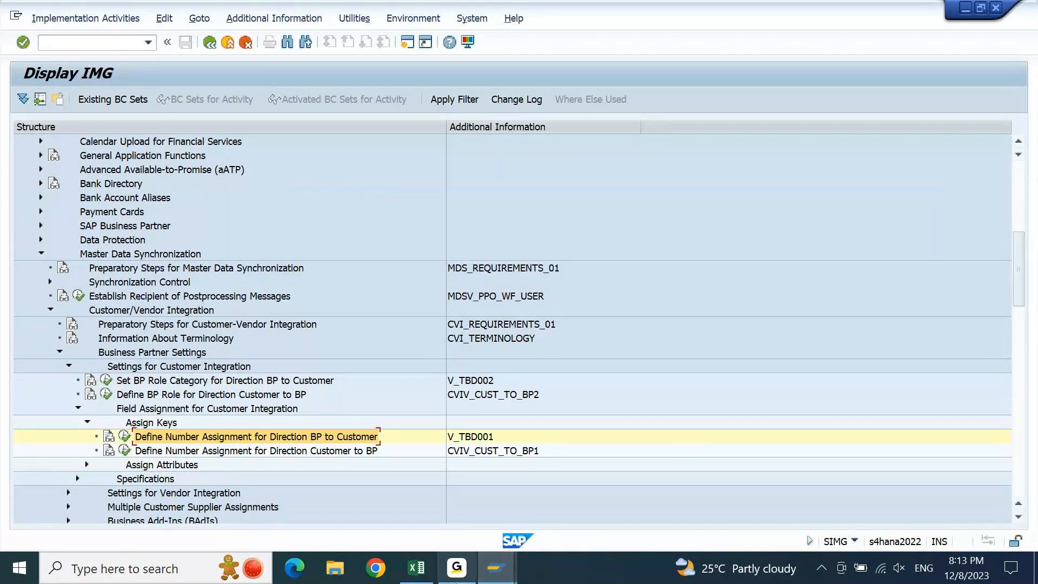
pyautogui.click(416, 567)
pyautogui.hotkey('ctrl', 'v')
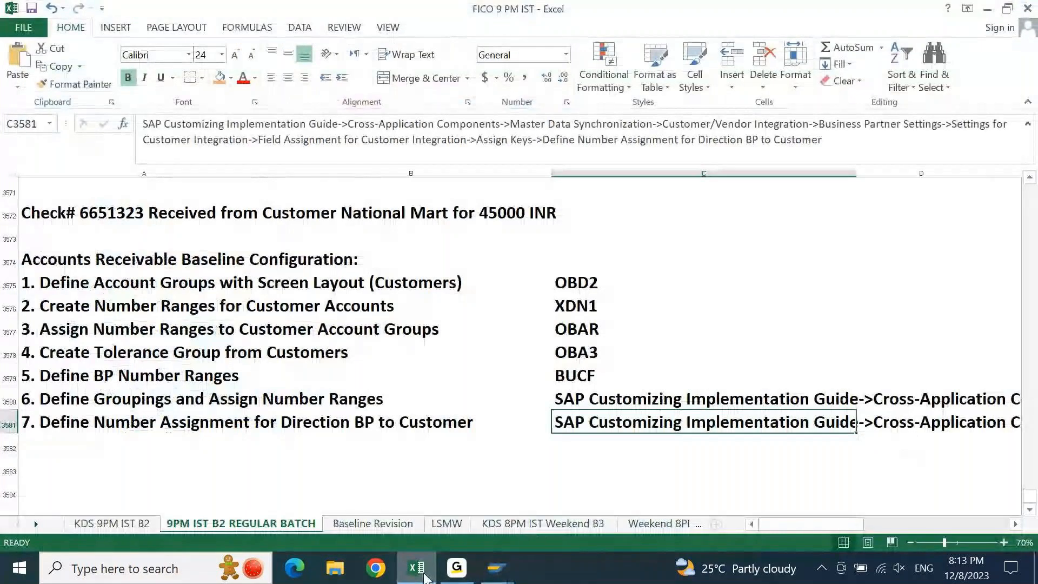
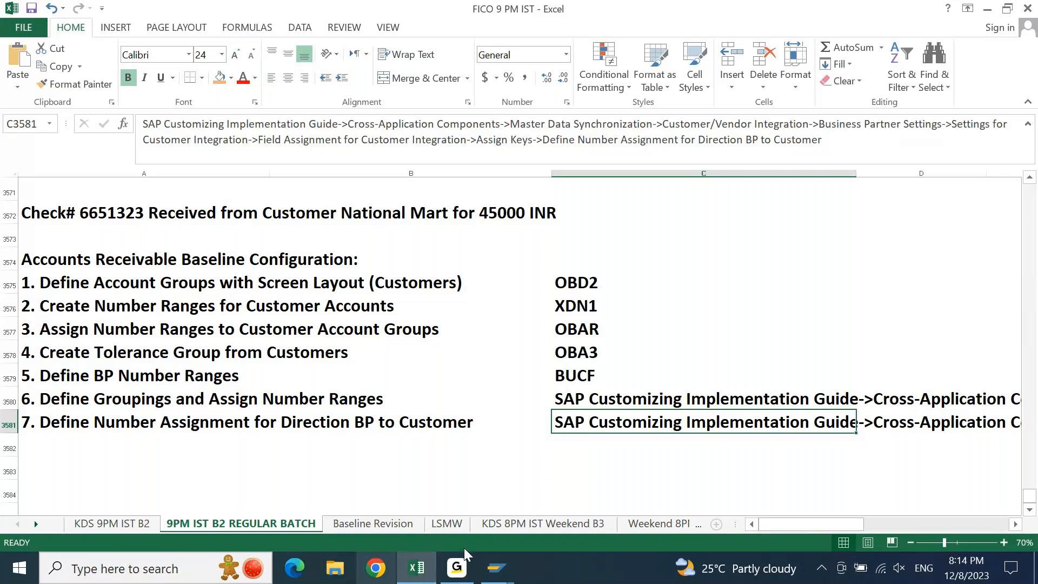
# - Switch to SAP, collapse Cross-Application Components in the IMG, and expand Financial Accounting
pyautogui.moveTo(496, 567)
pyautogui.click(548, 517)
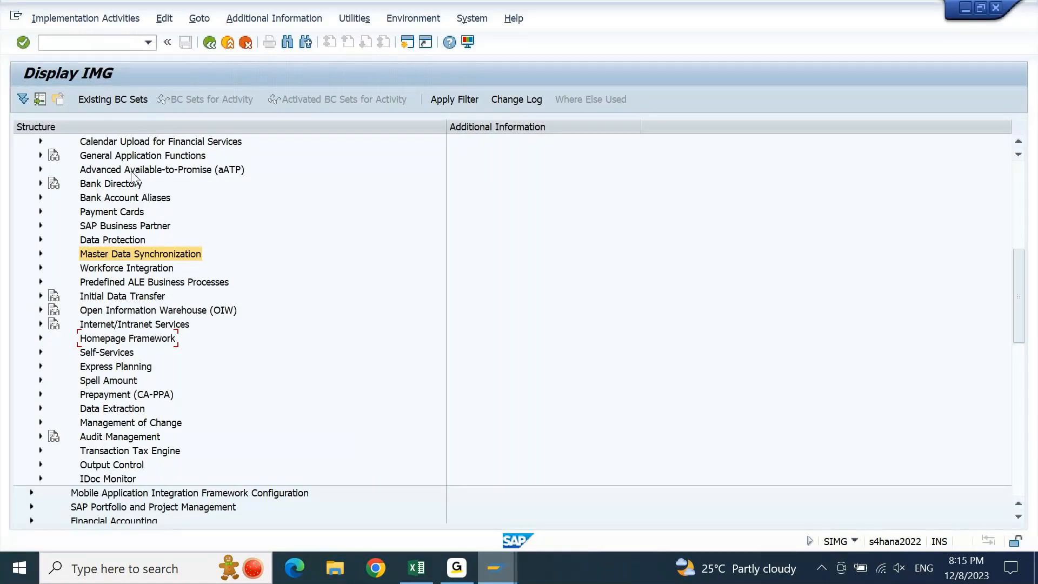
pyautogui.scroll(6, 133, 175)
pyautogui.press('Down')
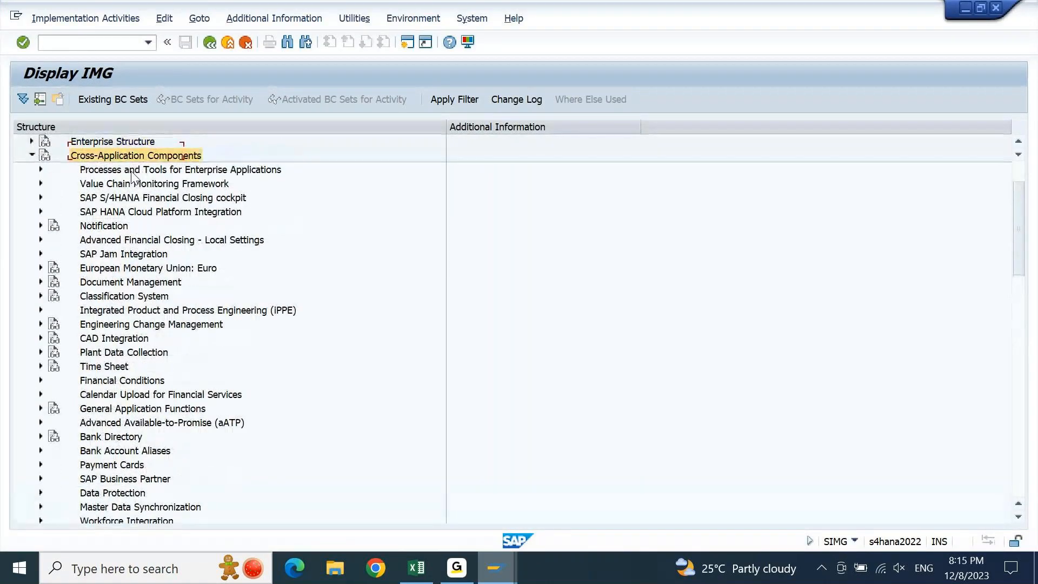
pyautogui.press('Left')
pyautogui.press('Down')
pyautogui.press('Down')
pyautogui.press('Down')
pyautogui.press('Down')
pyautogui.press('Down')
pyautogui.press('Down')
pyautogui.press('Up')
pyautogui.press('Up')
pyautogui.press('Up')
pyautogui.press('Right')
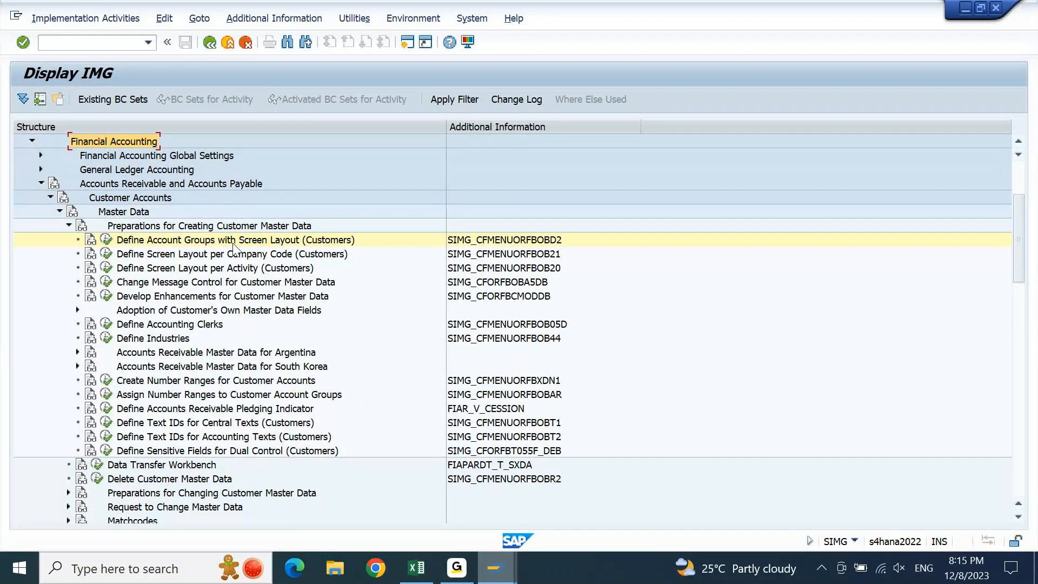
# - Execute Define Account Groups with Screen Layout (Customers) from the IMG and open an additional SAP session
pyautogui.click(107, 240)
pyautogui.click(18, 18)
pyautogui.click(96, 140)
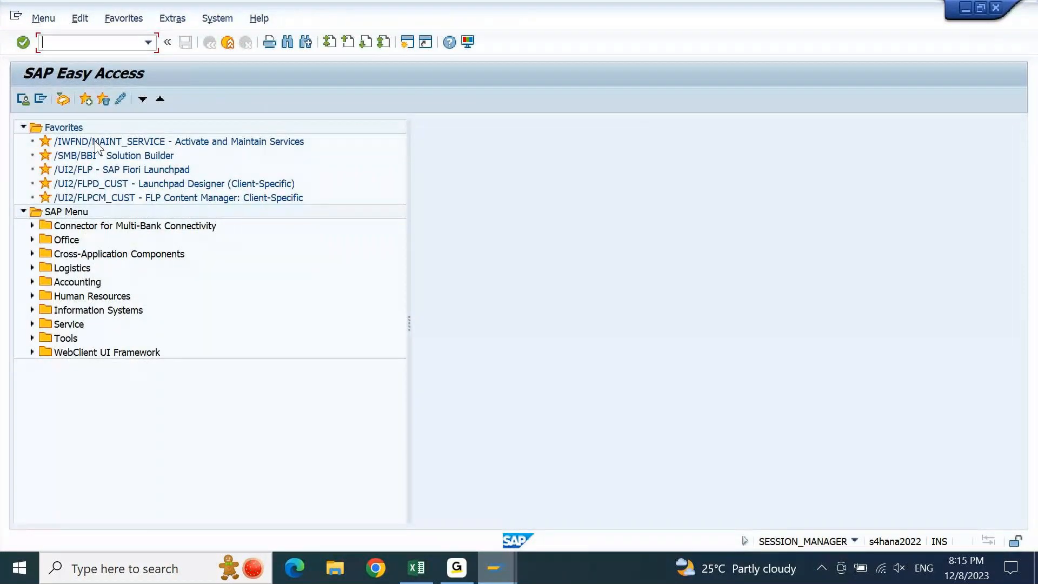
pyautogui.moveTo(493, 567)
pyautogui.click(490, 519)
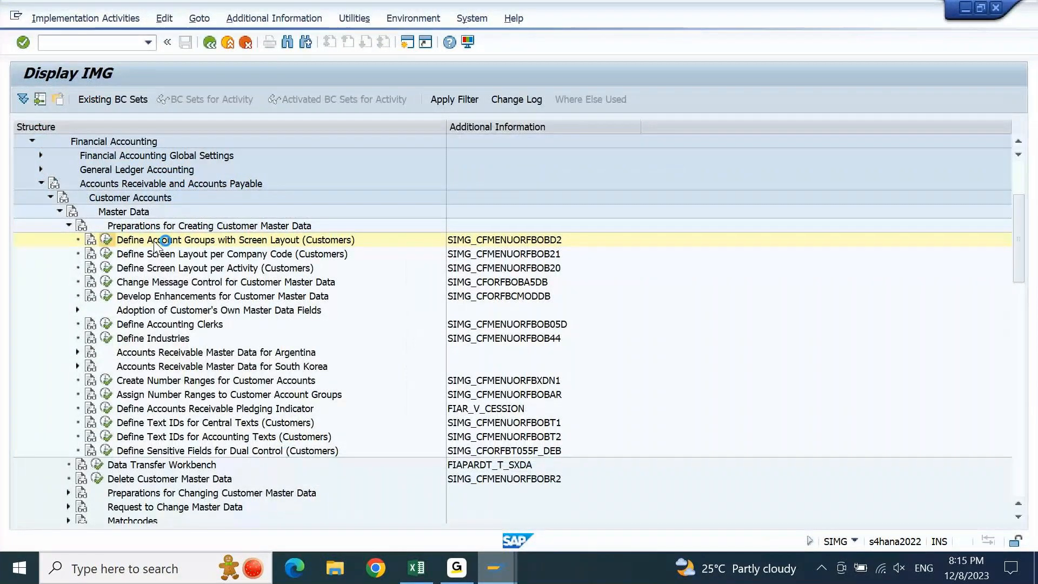
# - Run transaction OBD2 in the SAP Easy Access session
pyautogui.moveTo(494, 568)
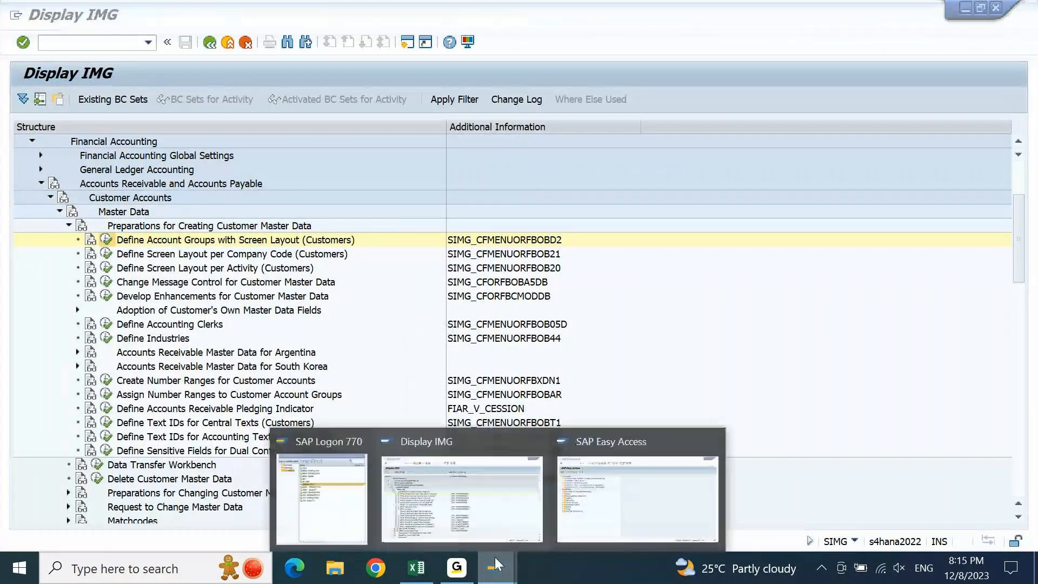
pyautogui.click(611, 514)
pyautogui.write('obd2')
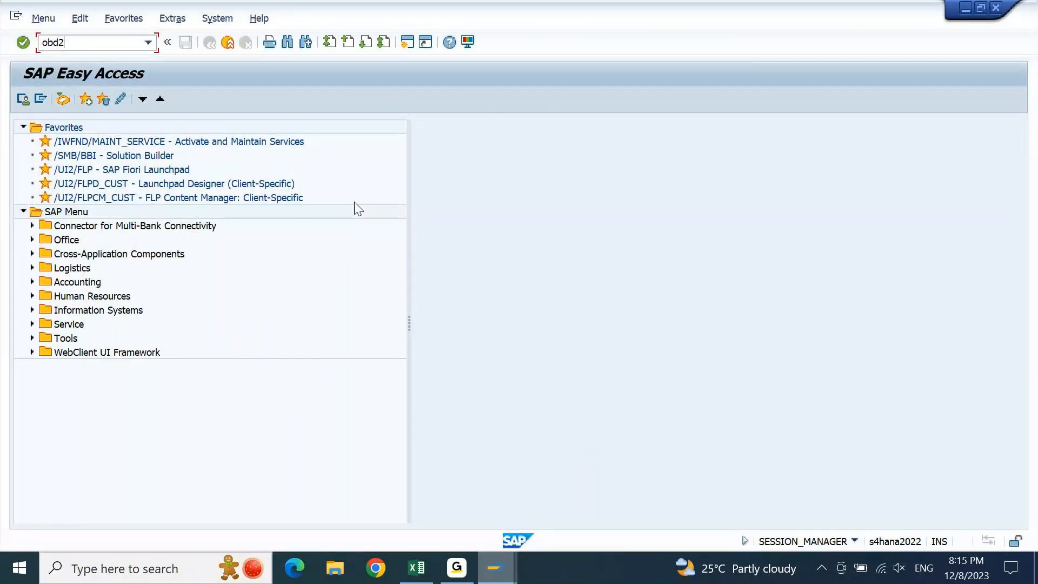
pyautogui.press('Return')
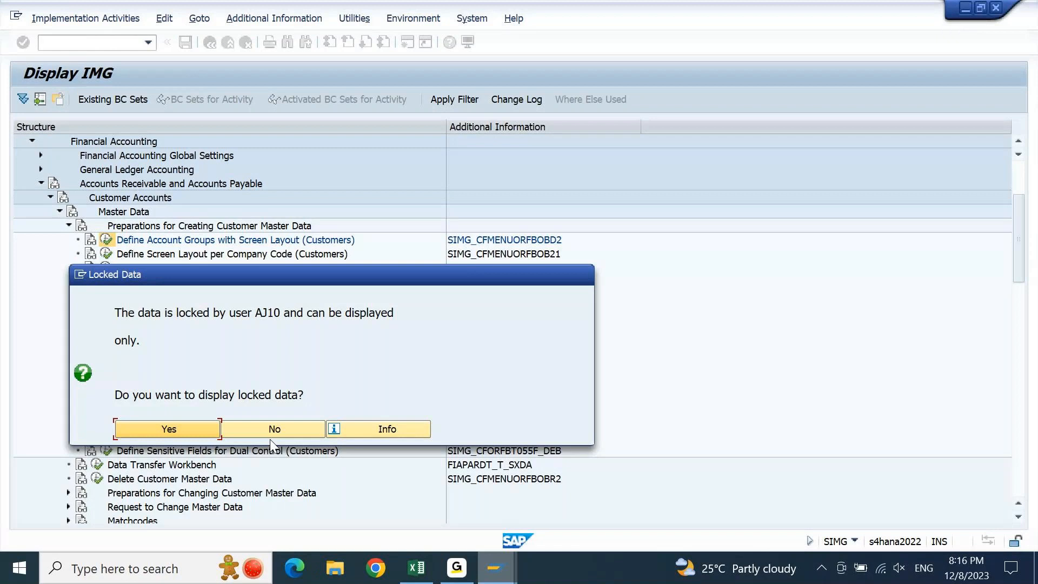
# - Decline displaying the locked data and run transaction SM12 in a new SAP session
pyautogui.press('Return')
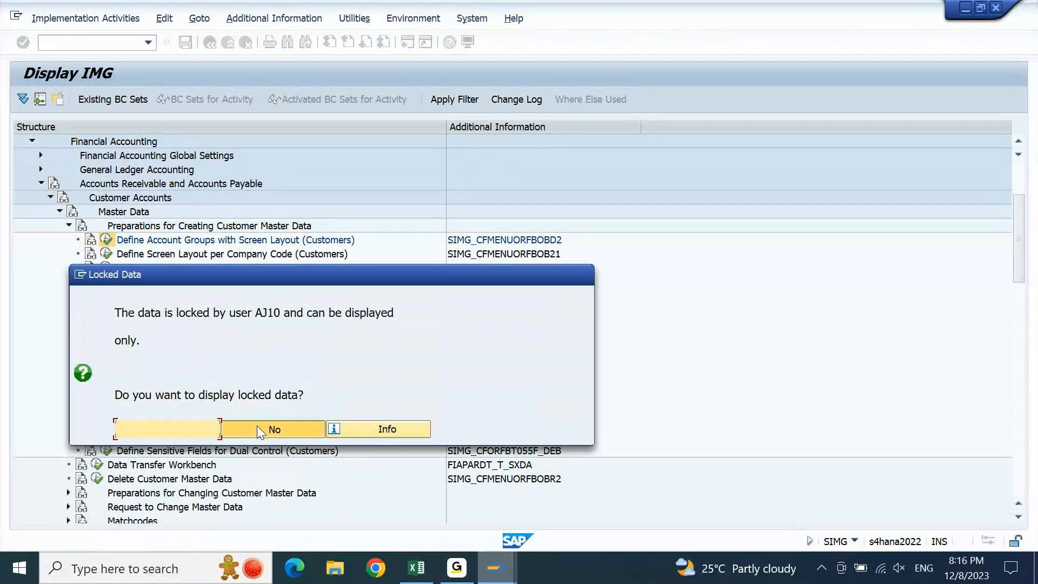
pyautogui.click(260, 431)
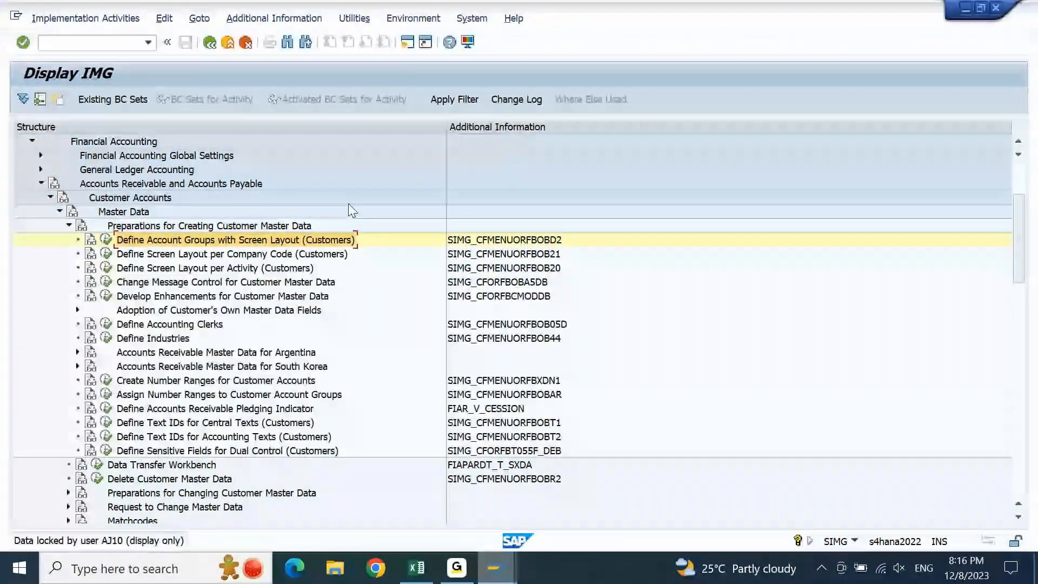
pyautogui.click(407, 43)
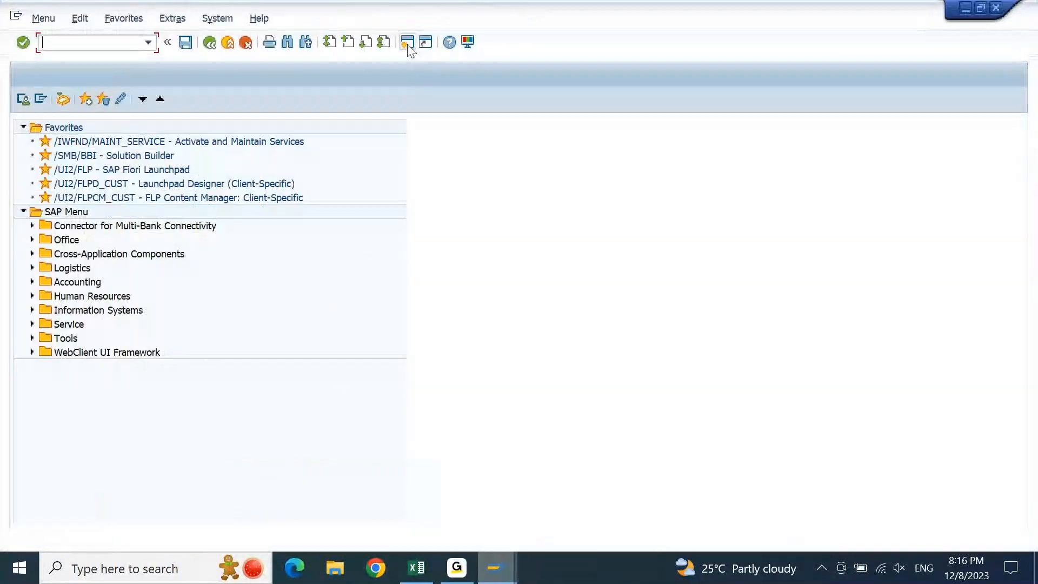
pyautogui.write('sm12')
pyautogui.press('Return')
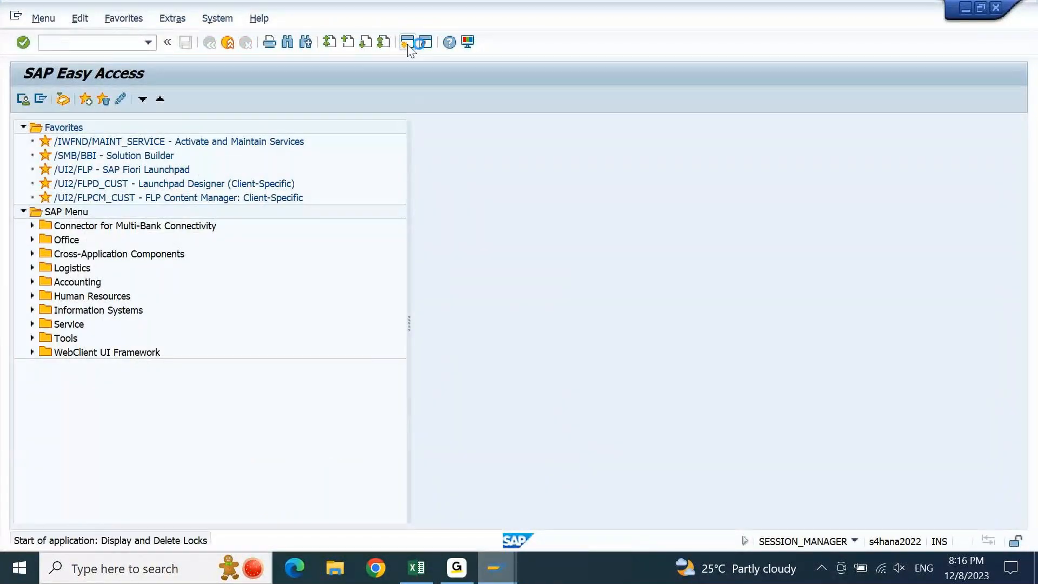
# - Search the lock table in client 100 for lock entries of the entered user name
pyautogui.write('AJ10')
pyautogui.press('Escape')
pyautogui.hotkey('shift', 'Tab')
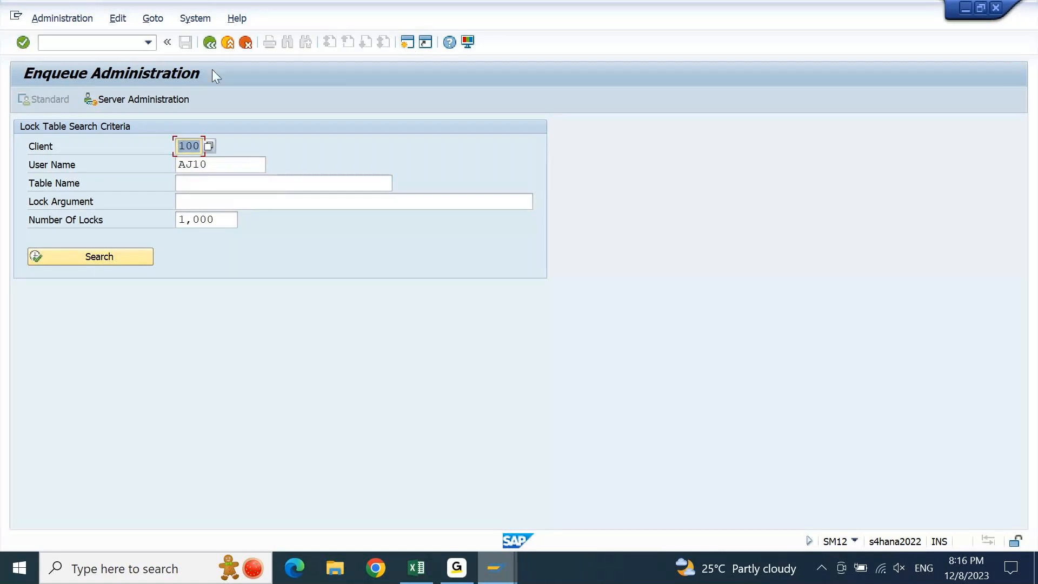
pyautogui.click(122, 256)
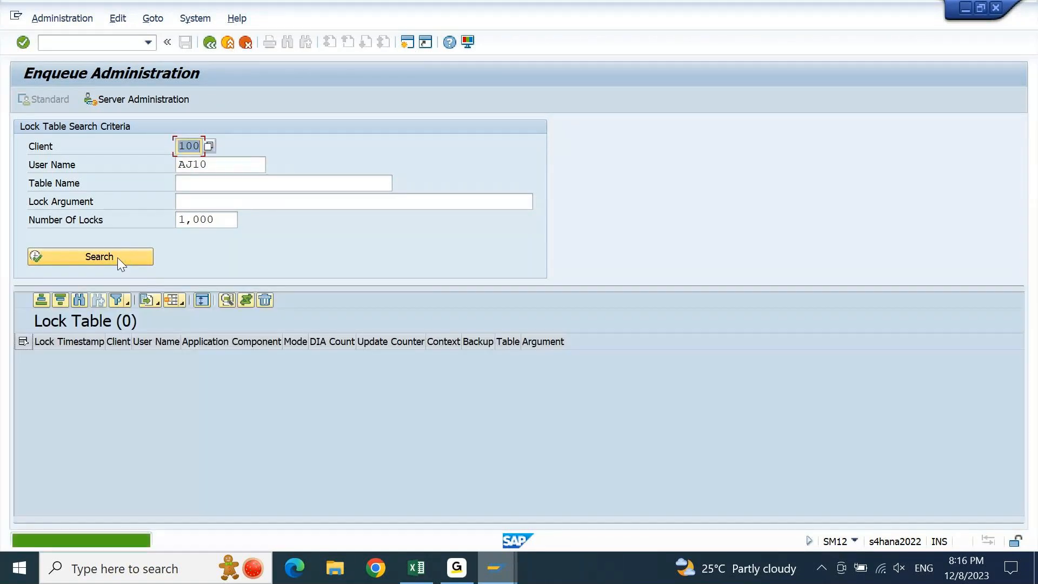
# - Switch to the Display IMG session and execute Define Account Groups with Screen Layout (Customers)
pyautogui.moveTo(496, 568)
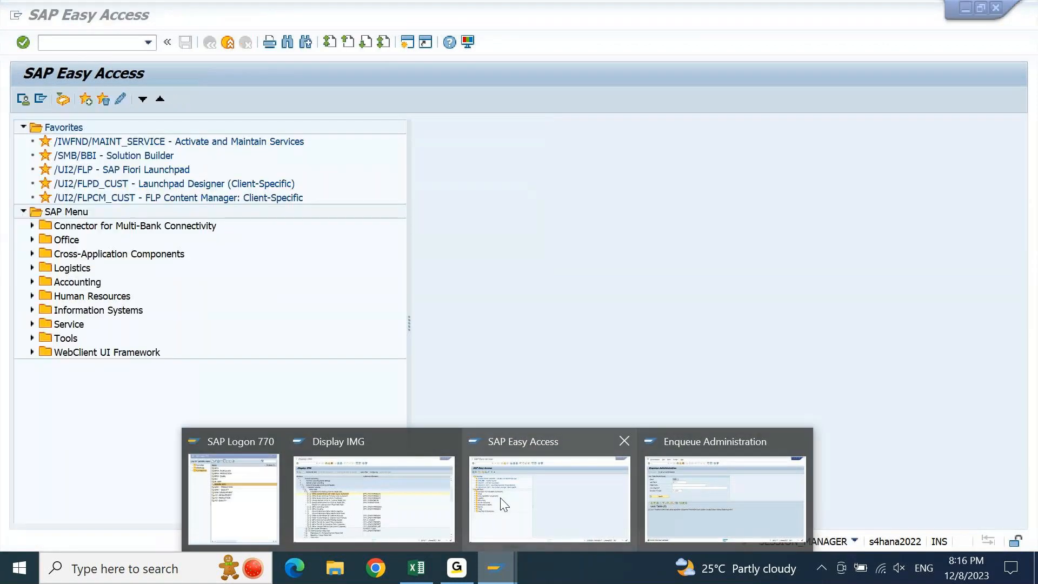
pyautogui.click(374, 497)
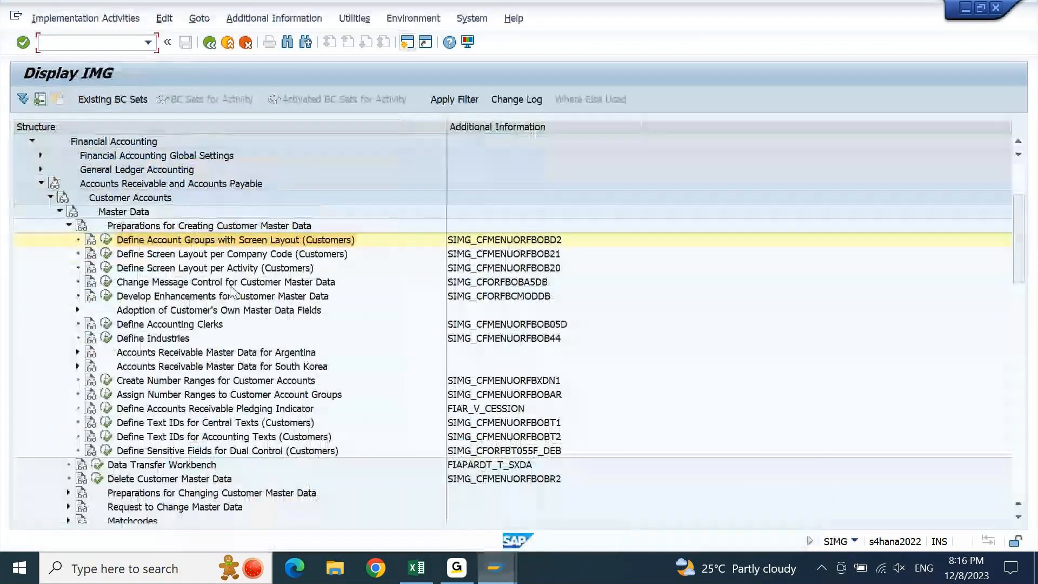
pyautogui.click(106, 242)
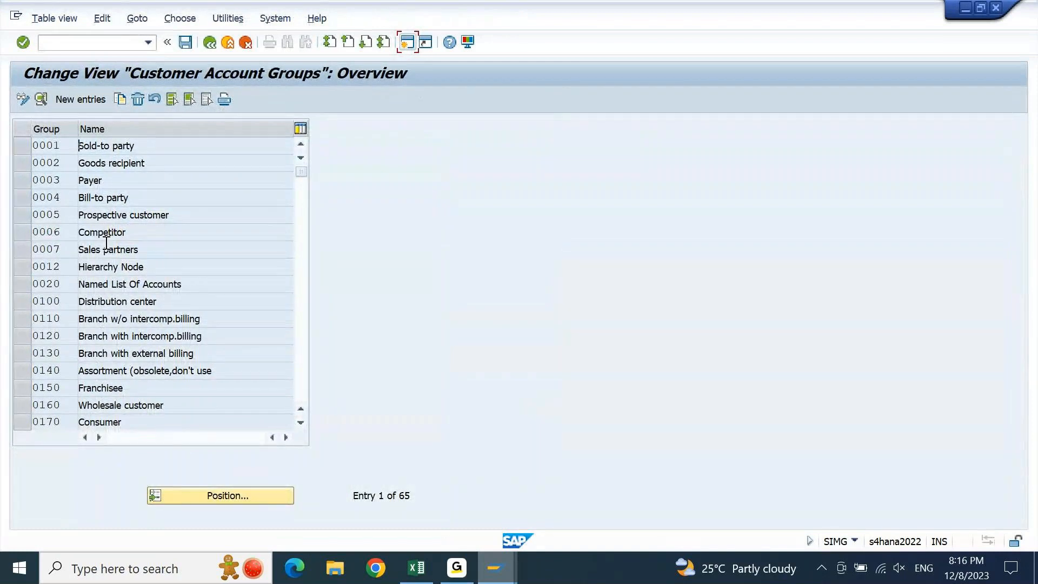
# - Create customer account group 90CU with the meaning 9000 CUSTOMERS, save it in the BMW customizing request and return to the IMG
pyautogui.click(89, 100)
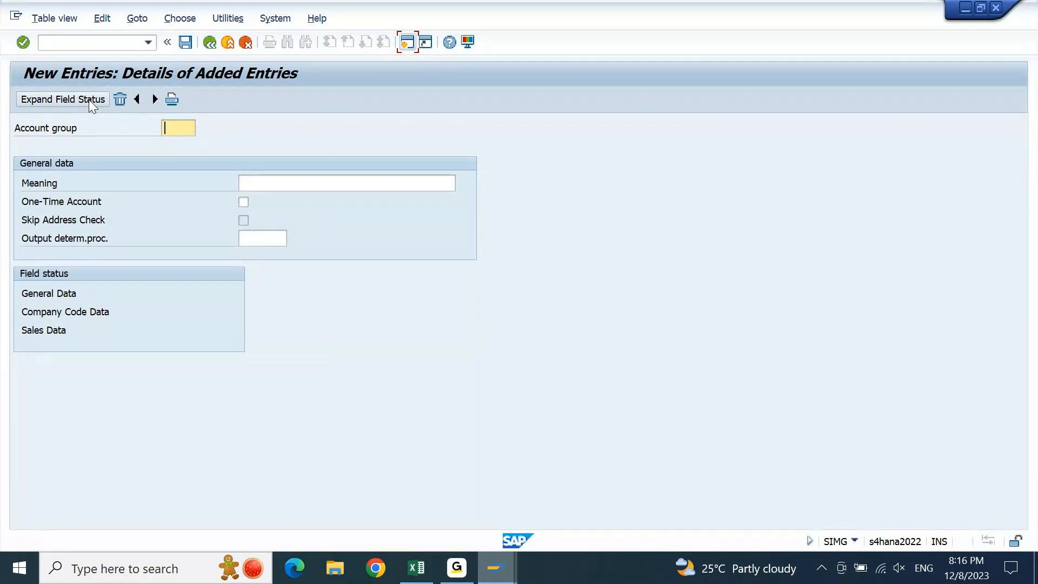
pyautogui.write('90')
pyautogui.write('CU')
pyautogui.press('Tab')
pyautogui.write('9000 CUSTOMERS')
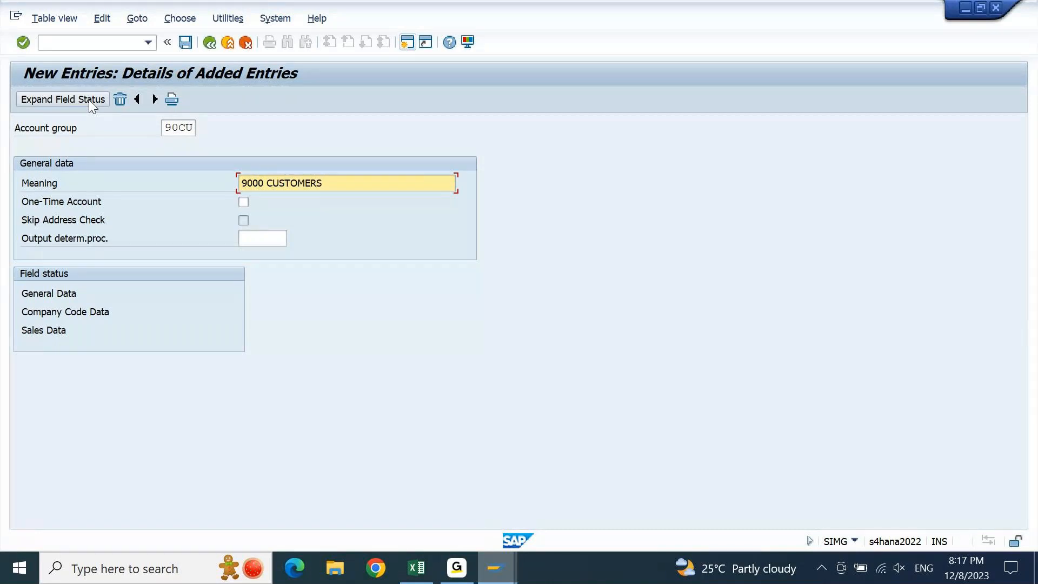
pyautogui.press('Return')
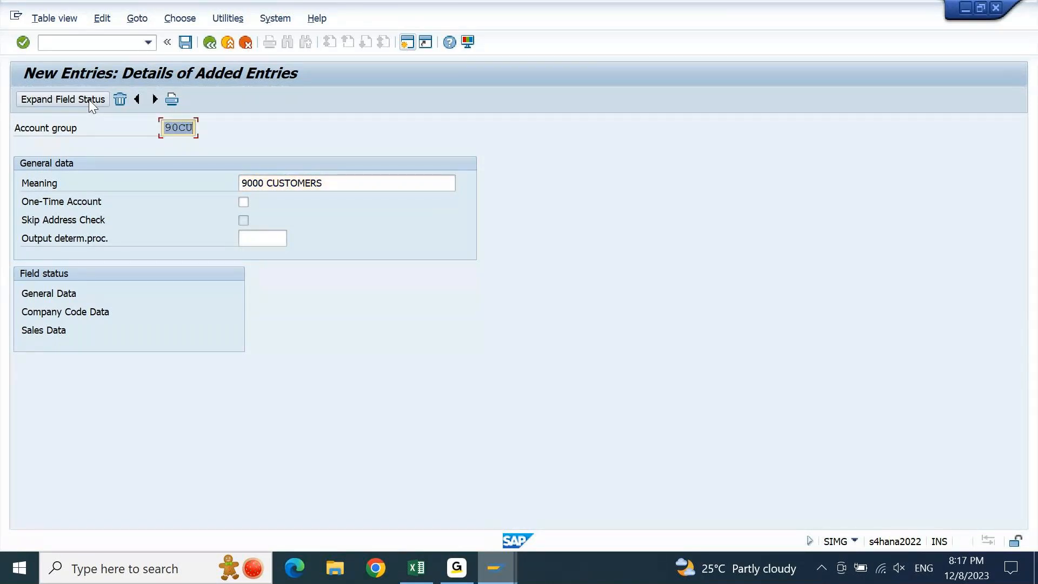
pyautogui.click(89, 99)
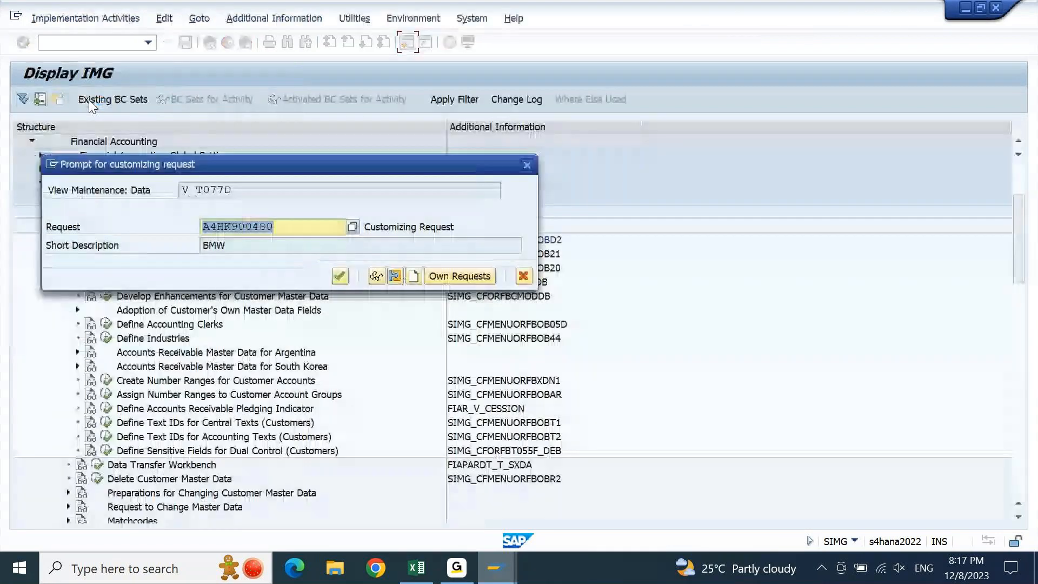
pyautogui.press('Return')
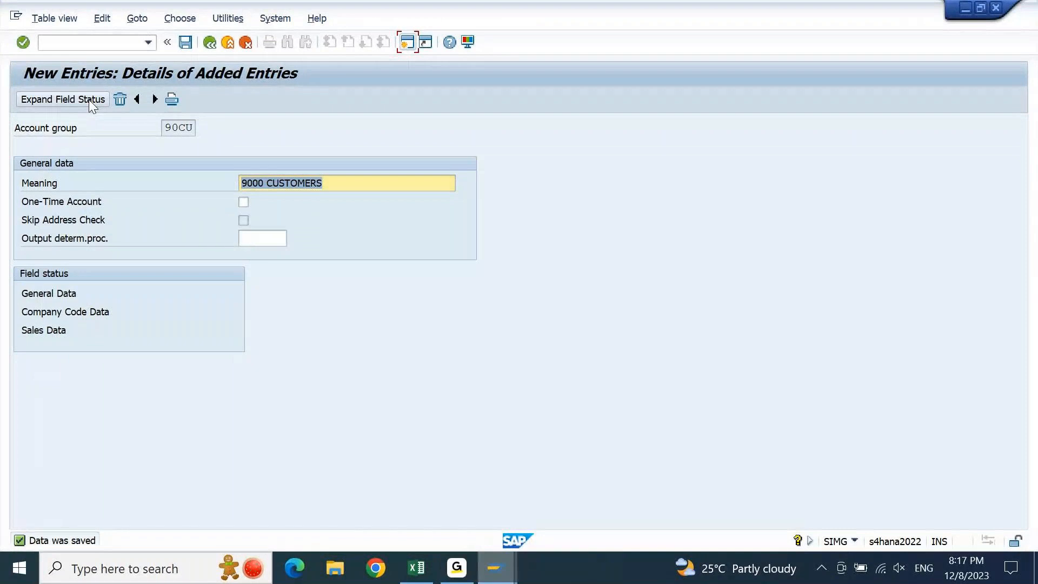
pyautogui.press('F3')
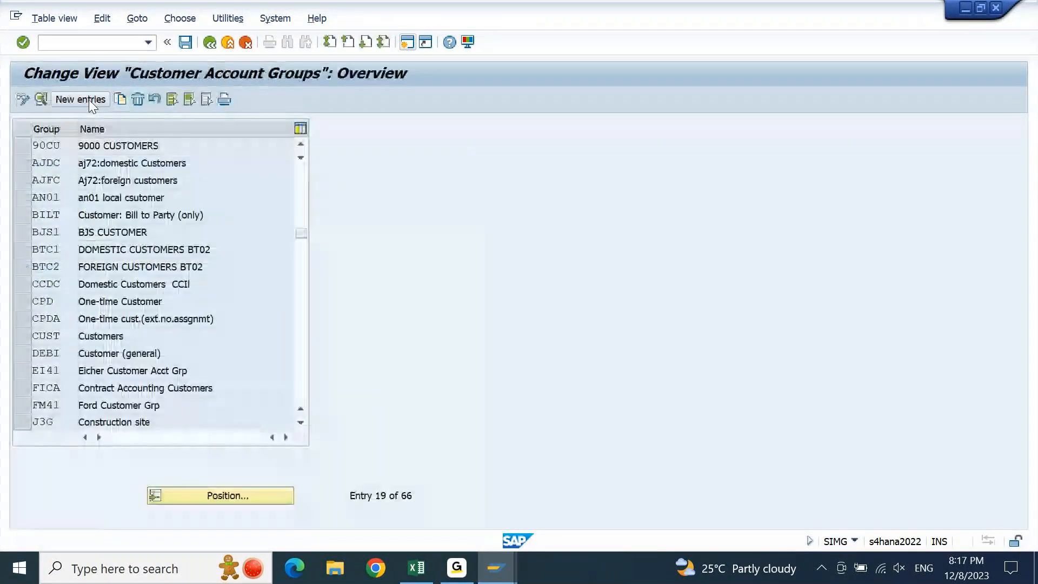
pyautogui.press('F3')
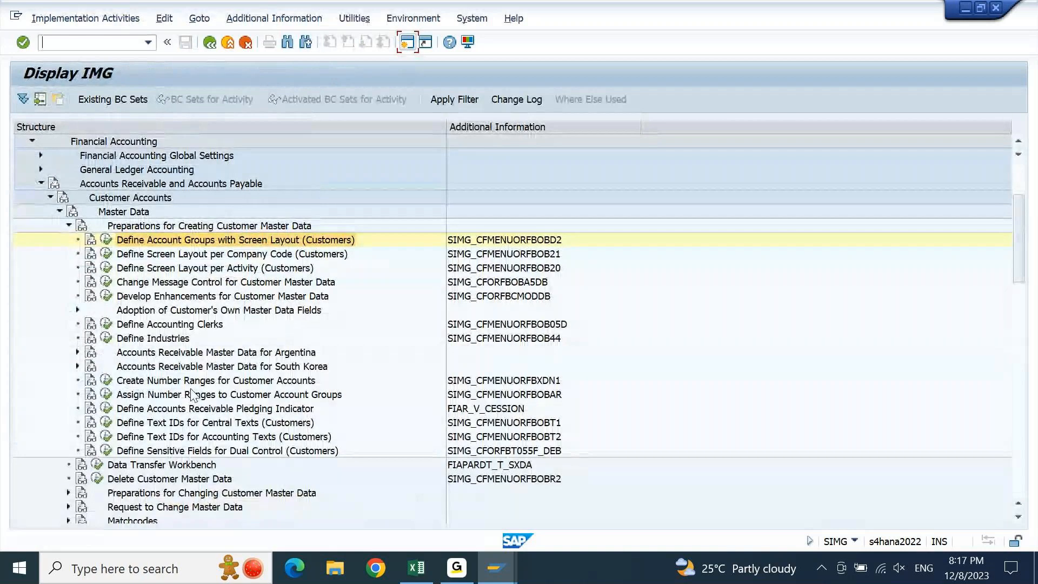
# - Execute Create Number Ranges for Customer Accounts, review the customer number range intervals and leave the activity
pyautogui.click(193, 395)
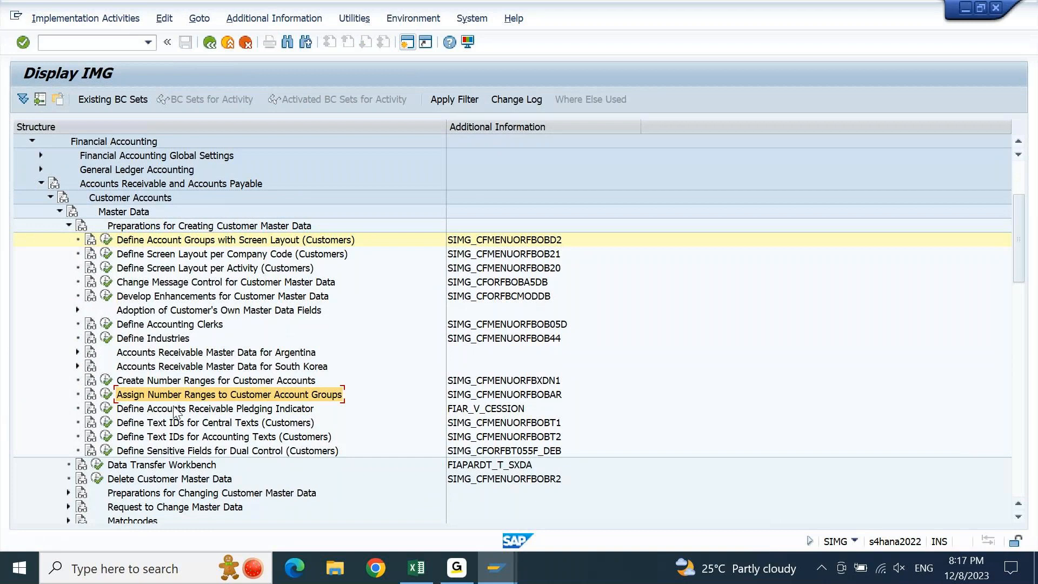
pyautogui.click(110, 385)
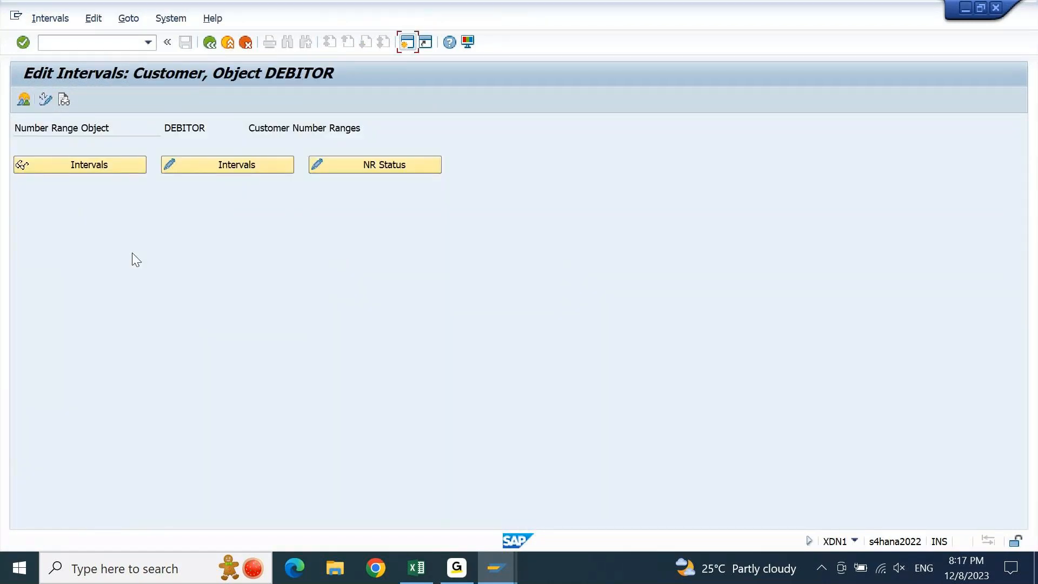
pyautogui.click(209, 166)
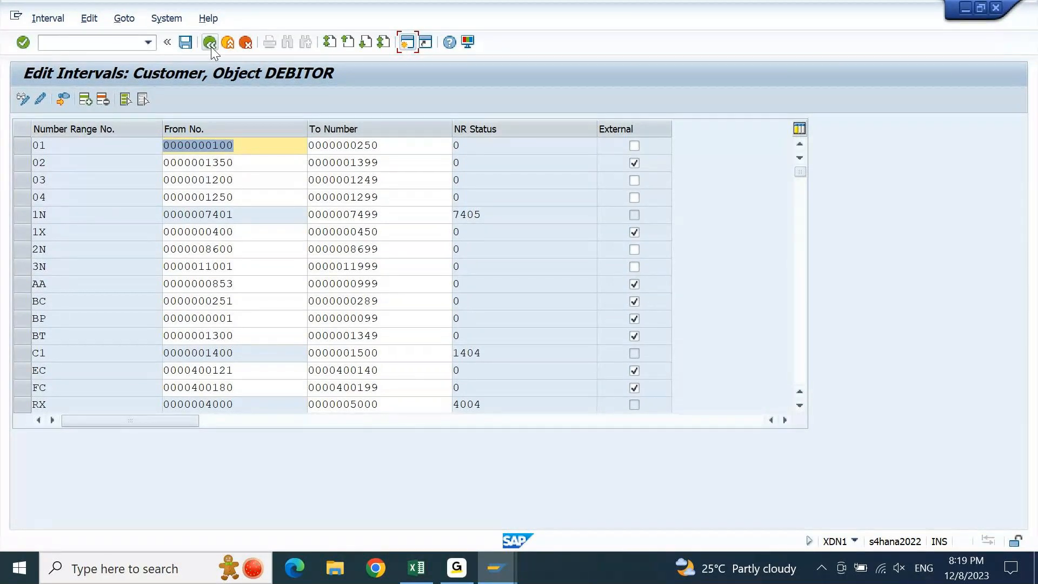
pyautogui.click(210, 44)
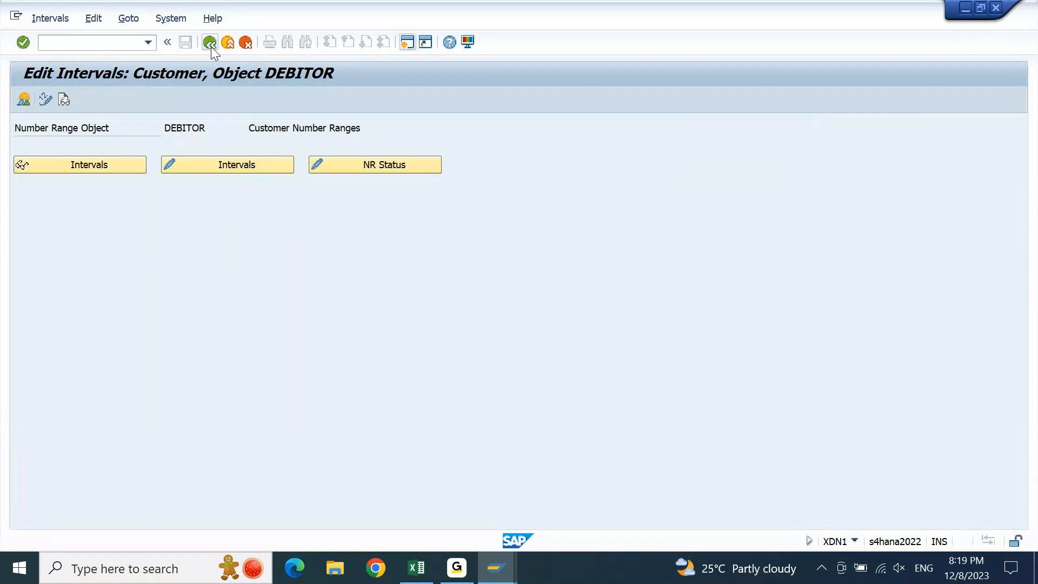
pyautogui.click(210, 43)
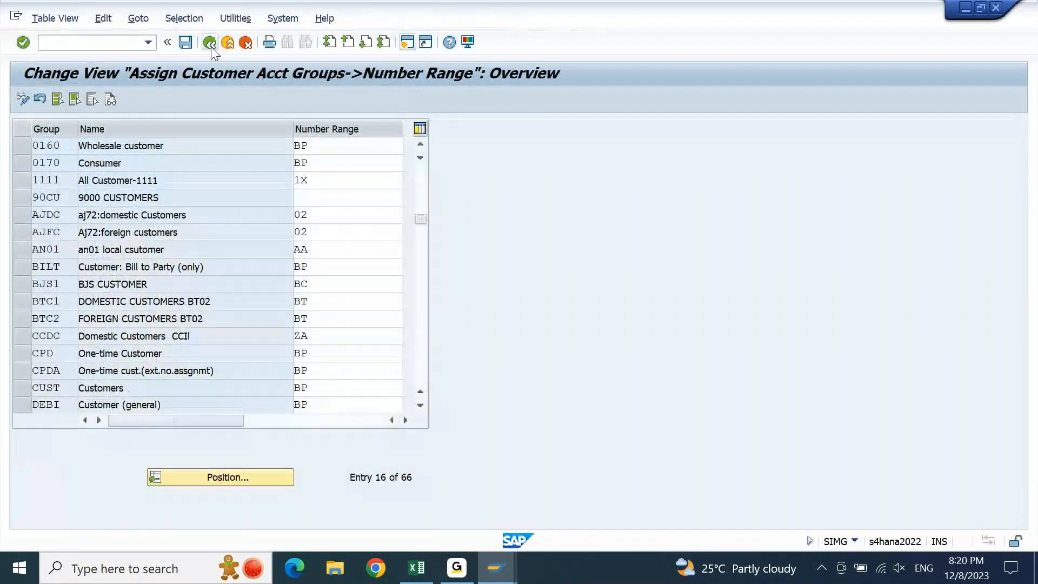
# - Look through the number ranges assigned to the customer account groups, from the wholesale group to the final entries
pyautogui.press('pagedown')
pyautogui.press('pagedown')
pyautogui.press('pagedown')
pyautogui.press('pageup')
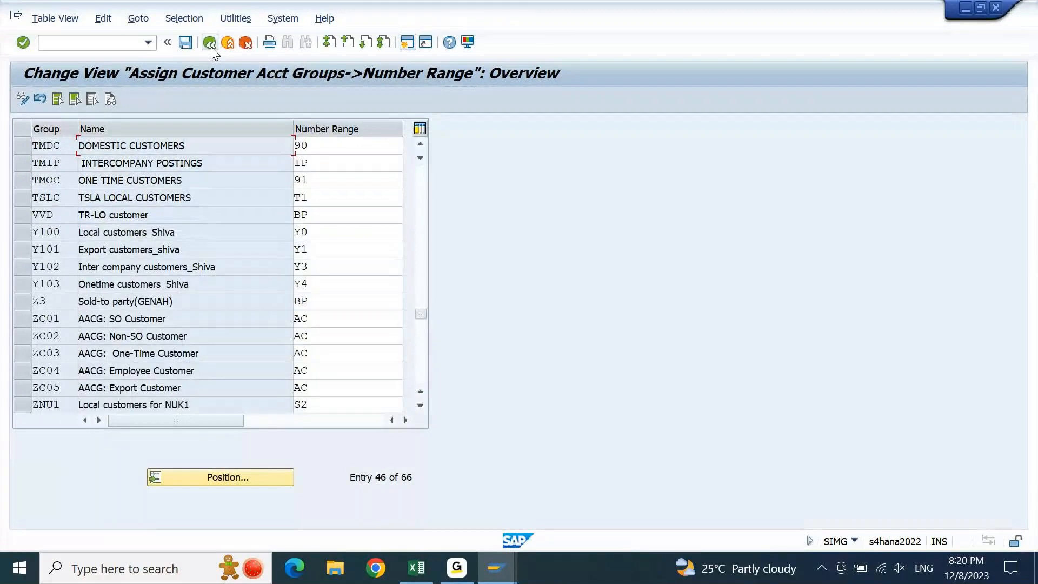
pyautogui.press('pageup')
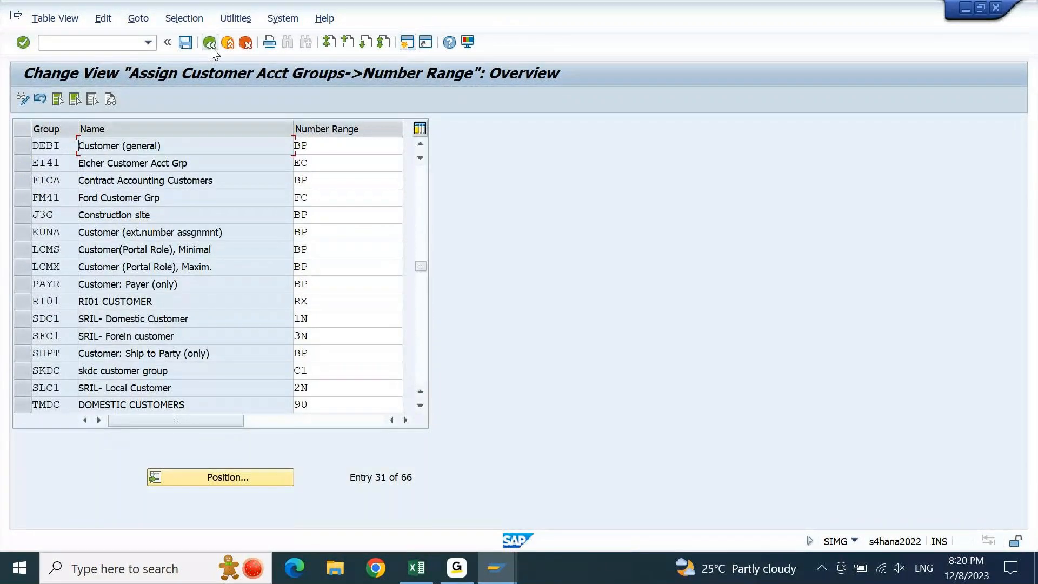
pyautogui.press('pageup')
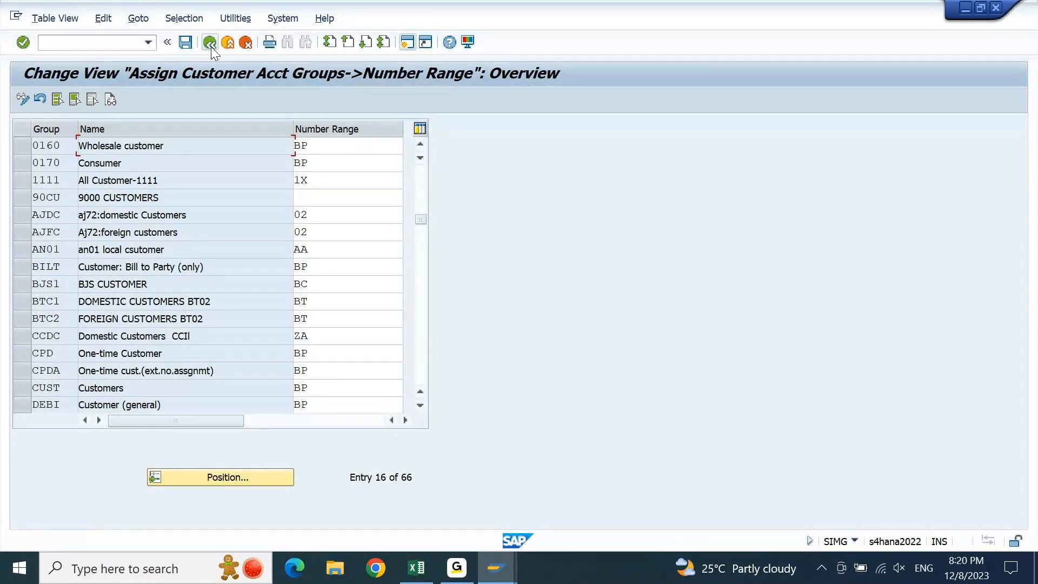
pyautogui.press('pagedown')
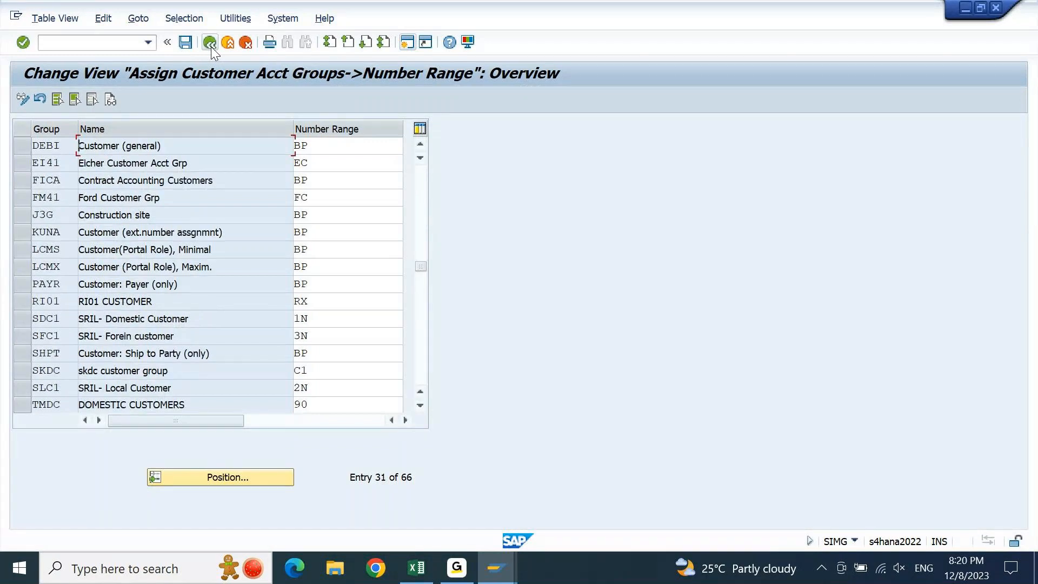
pyautogui.press('pagedown')
pyautogui.press('pagedown')
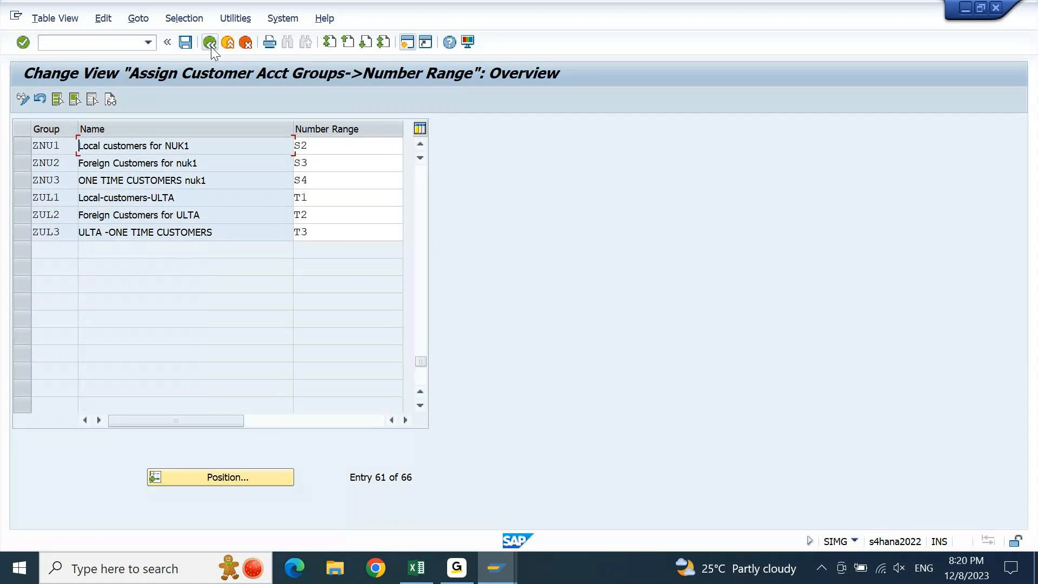
# - Select number range T1 of account group ZUL1 (Local-customers-ULTA) and return to the IMG
pyautogui.doubleClick(199, 199)
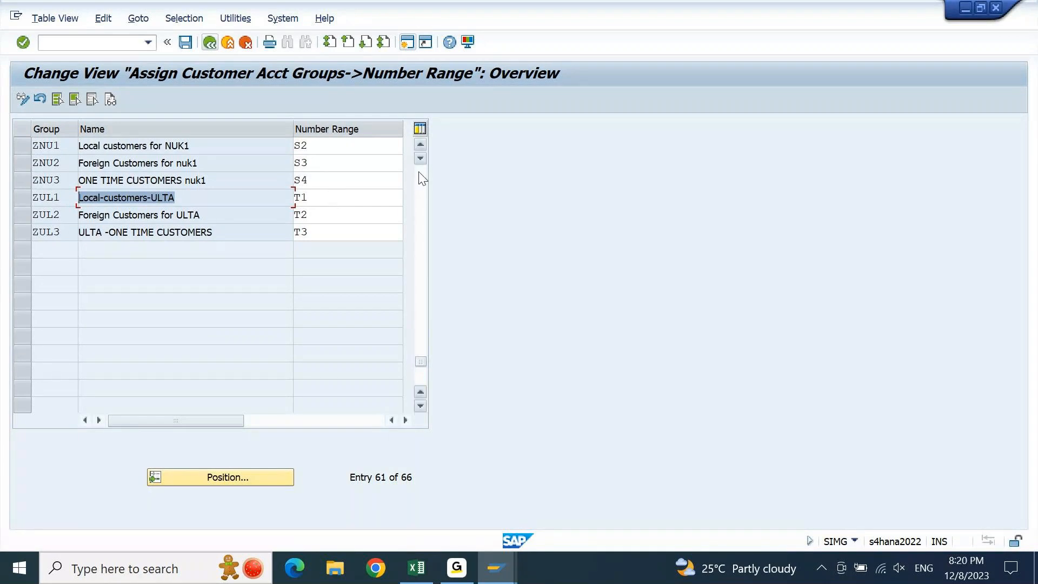
pyautogui.click(311, 201)
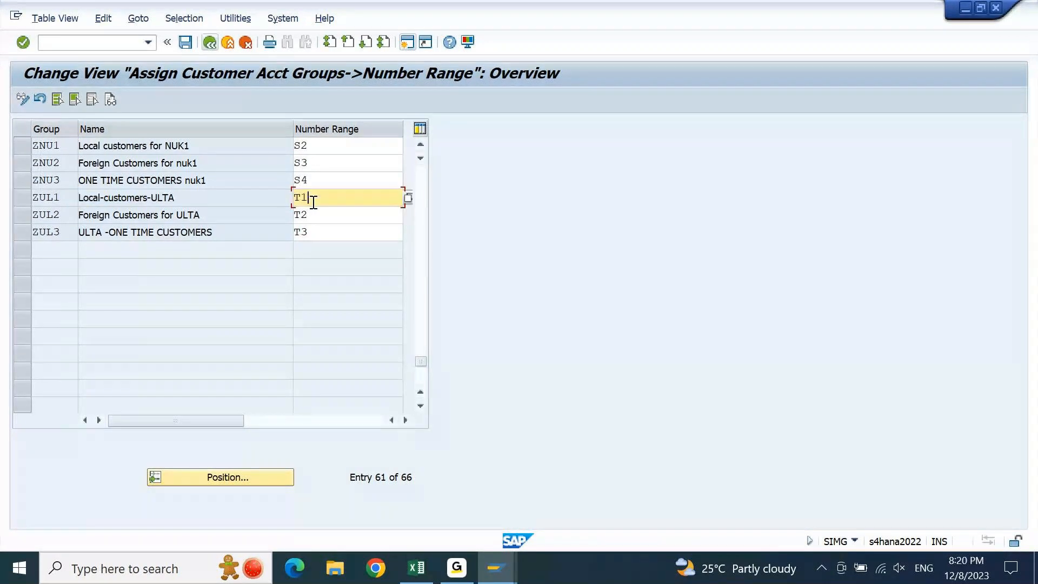
pyautogui.moveTo(312, 202); pyautogui.dragTo(281, 206)
pyautogui.click(212, 45)
pyautogui.click(210, 43)
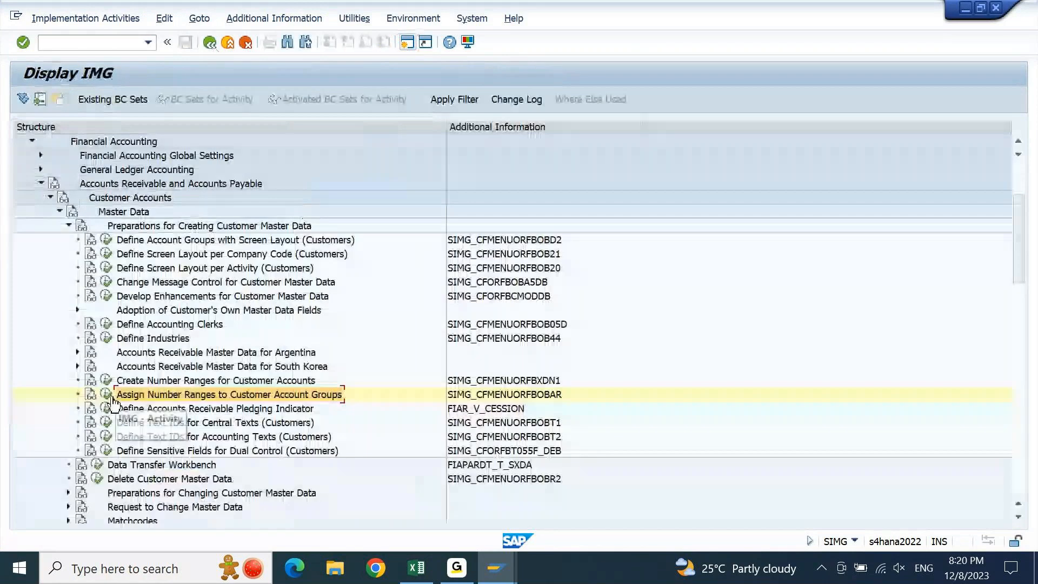
# - In Assign Number Ranges to Customer Account Groups, assign number range T1 to group 90CU, save and return to the IMG
pyautogui.click(111, 395)
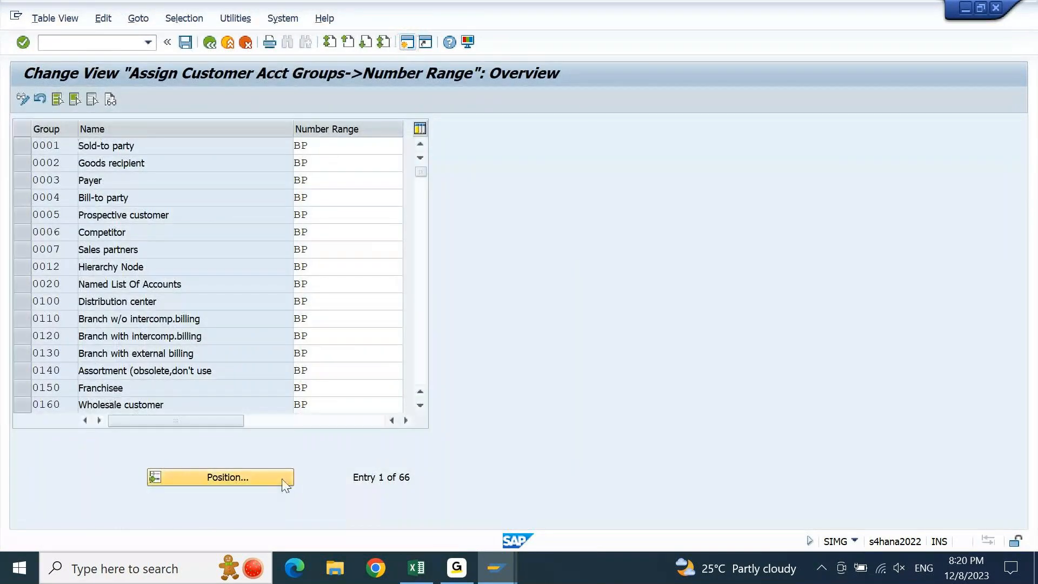
pyautogui.click(282, 479)
pyautogui.write('9')
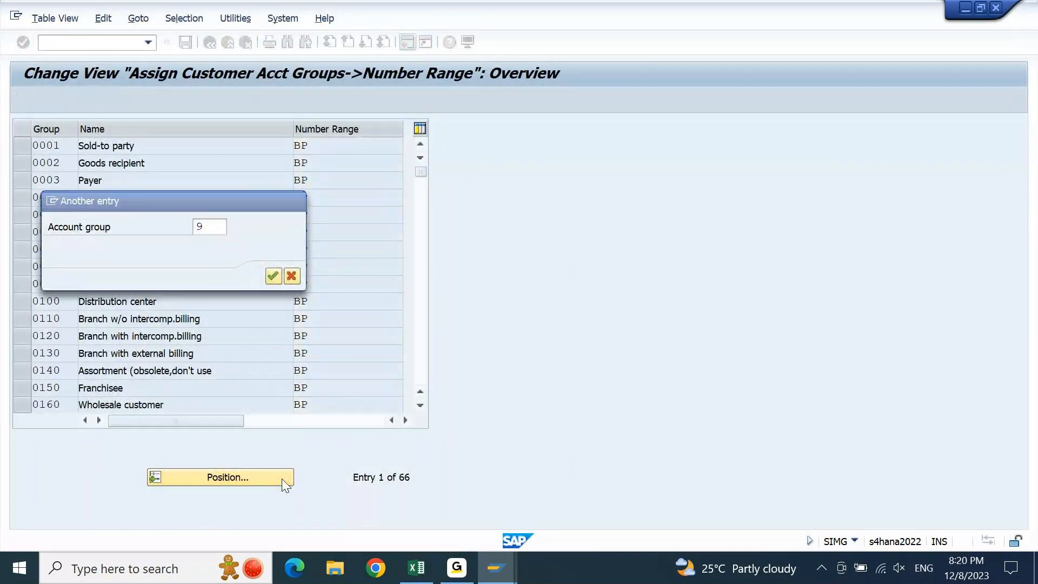
pyautogui.press('Return')
pyautogui.click(319, 145)
pyautogui.write('T1')
pyautogui.doubleClick(319, 145)
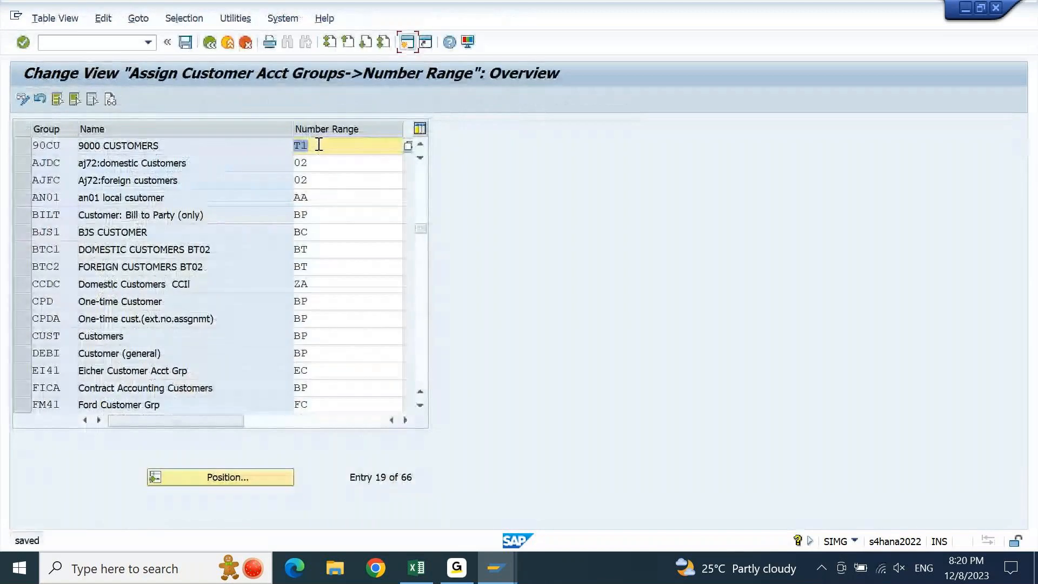
pyautogui.hotkey('ctrl', 's')
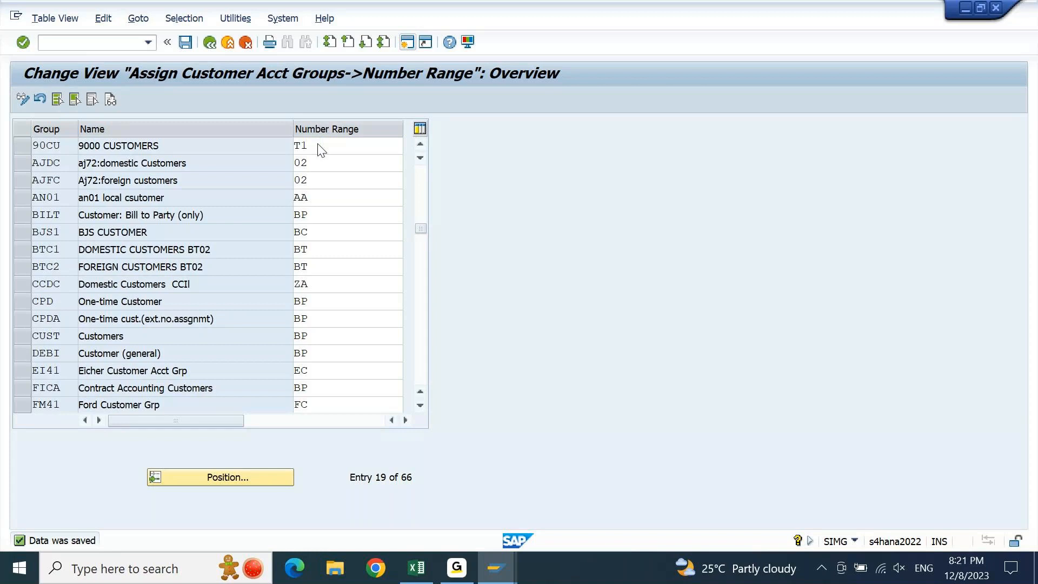
pyautogui.press('F3')
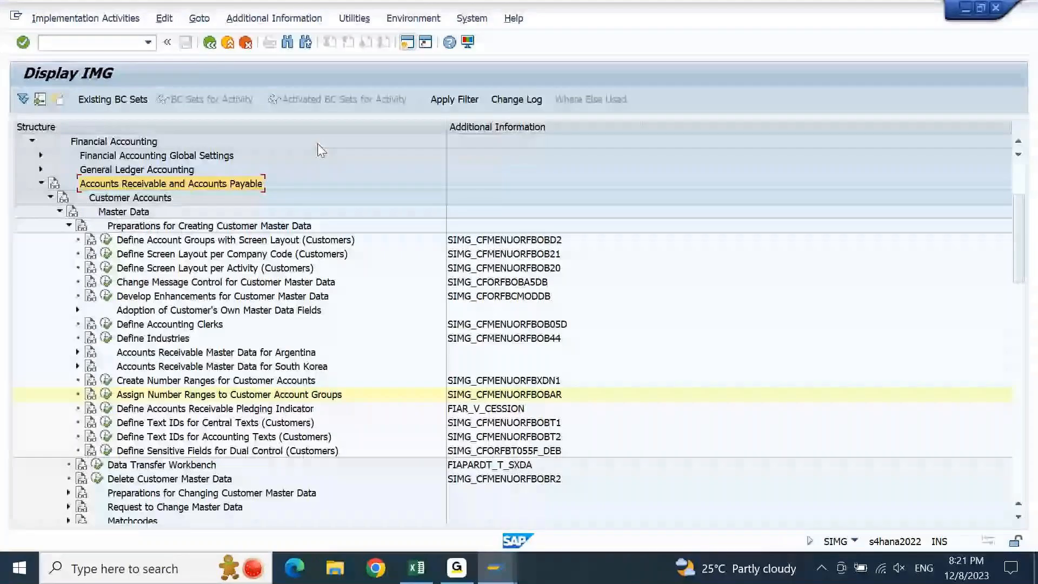
# - Collapse Accounts Receivable and Accounts Payable and its parent node Financial Accounting in the IMG
pyautogui.press('Up')
pyautogui.press('Up')
pyautogui.press('Up')
pyautogui.press('Up')
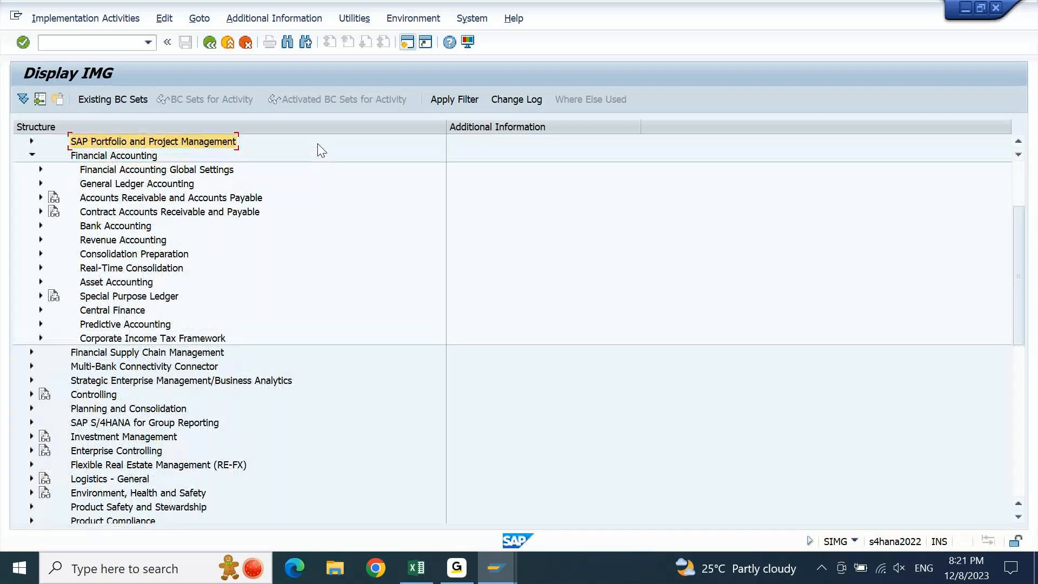
pyautogui.press('Down')
pyautogui.press('Left')
# - Expand Cross-Application Components in the IMG and move into its subnodes
pyautogui.press('Up')
pyautogui.press('Up')
pyautogui.press('Up')
pyautogui.press('Up')
pyautogui.press('Up')
pyautogui.press('Up')
pyautogui.press('Up')
pyautogui.press('Up')
pyautogui.press('Up')
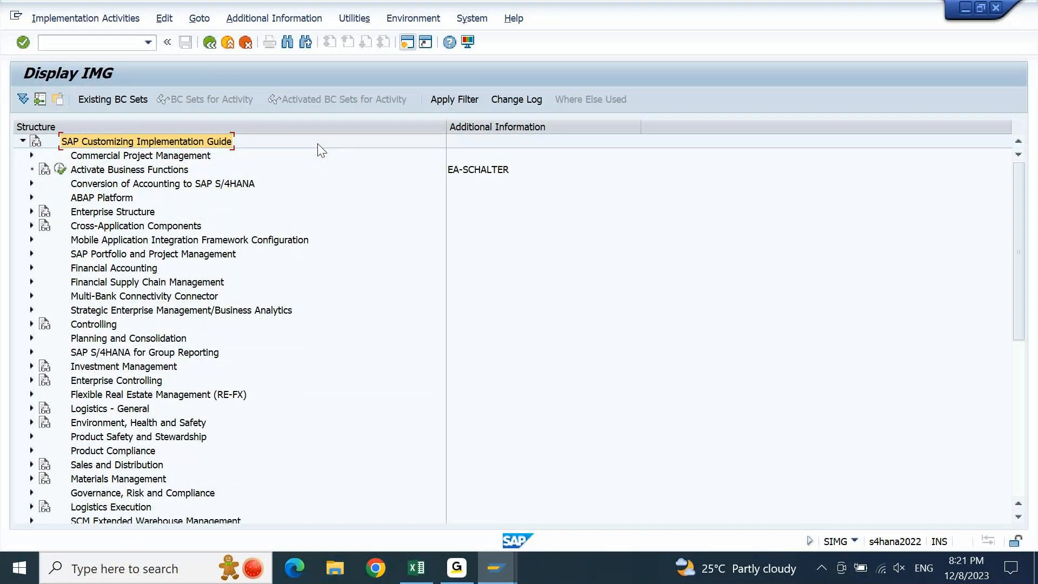
pyautogui.press('Down')
pyautogui.press('Down')
pyautogui.press('Down')
pyautogui.press('Down')
pyautogui.press('Down')
pyautogui.press('Down')
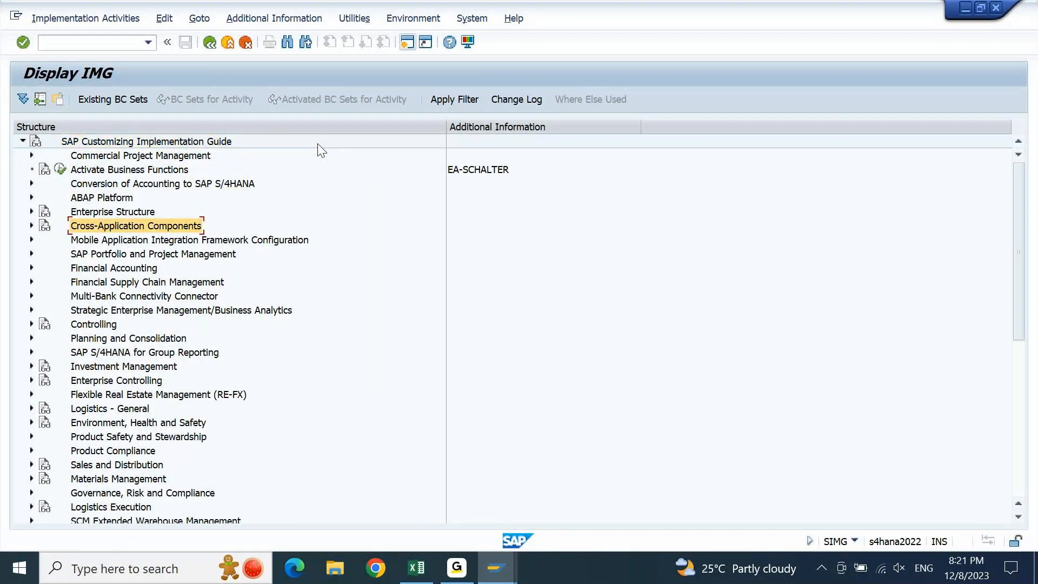
pyautogui.press('Right')
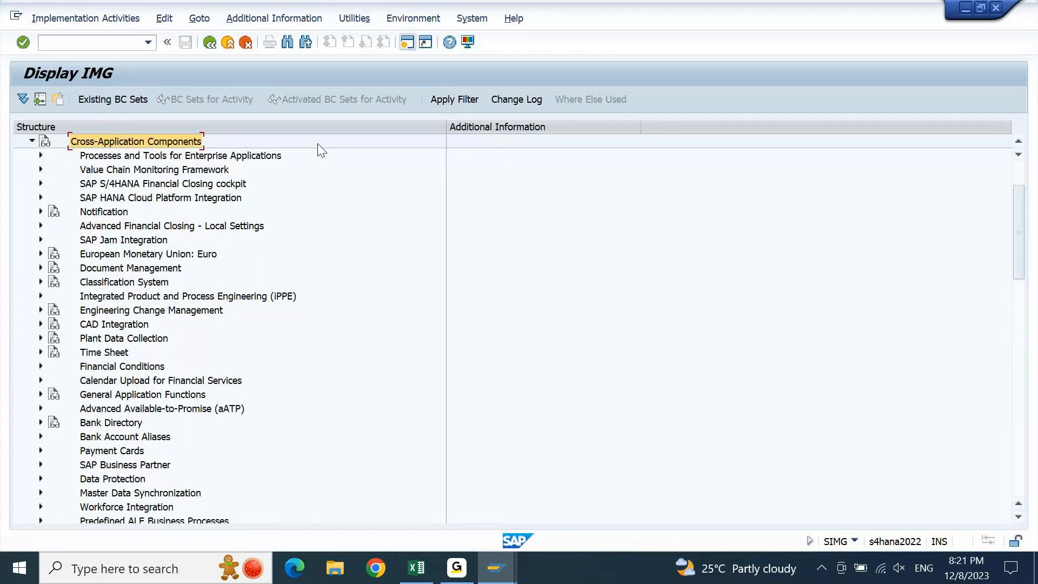
pyautogui.press('Down')
pyautogui.press('Down')
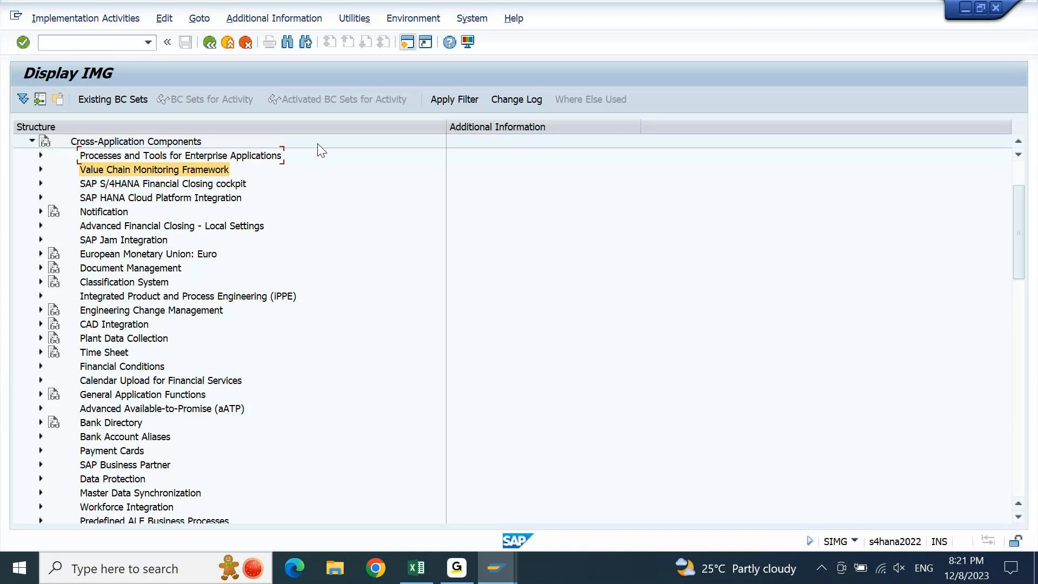
# - Expand SAP Business Partner under Cross-Application Components down to Number Ranges and Groupings in the Business Partner basic settings
pyautogui.press('Down')
pyautogui.press('Down')
pyautogui.press('Down')
pyautogui.press('Down')
pyautogui.press('Down')
pyautogui.press('Down')
pyautogui.press('Down')
pyautogui.press('Down')
pyautogui.press('Down')
pyautogui.press('Down')
pyautogui.press('Down')
pyautogui.press('Down')
pyautogui.press('Down')
pyautogui.press('Down')
pyautogui.press('Down')
pyautogui.press('Down')
pyautogui.press('Down')
pyautogui.press('Down')
pyautogui.press('Down')
pyautogui.press('Down')
pyautogui.press('Down')
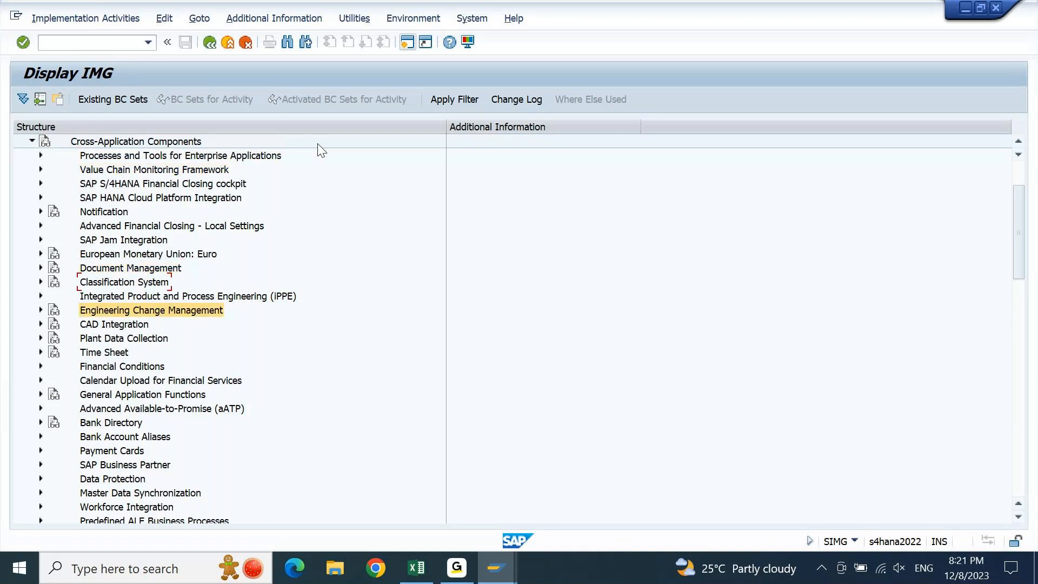
pyautogui.press('Right')
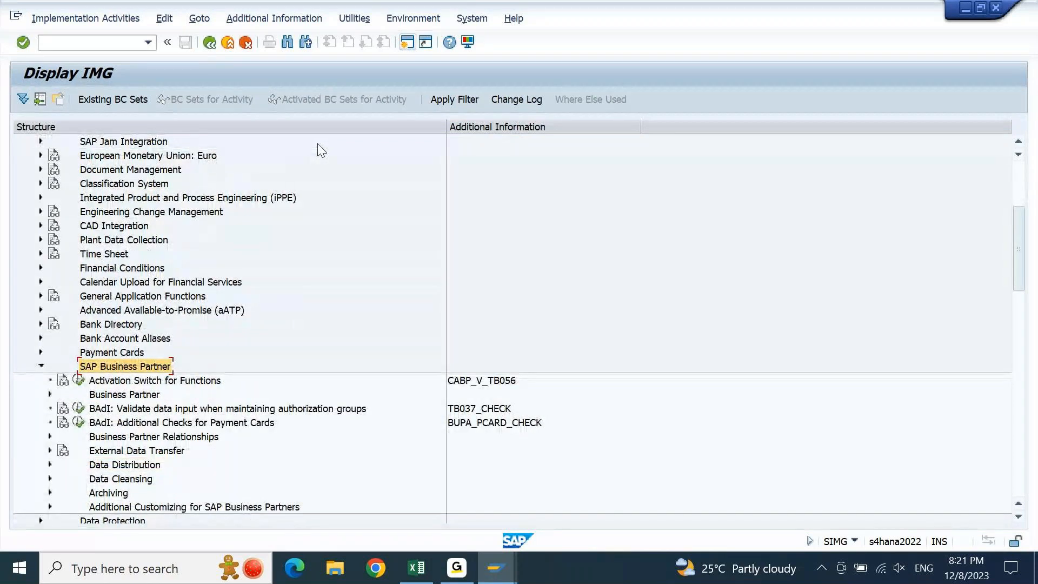
pyautogui.press('Down')
pyautogui.press('Right')
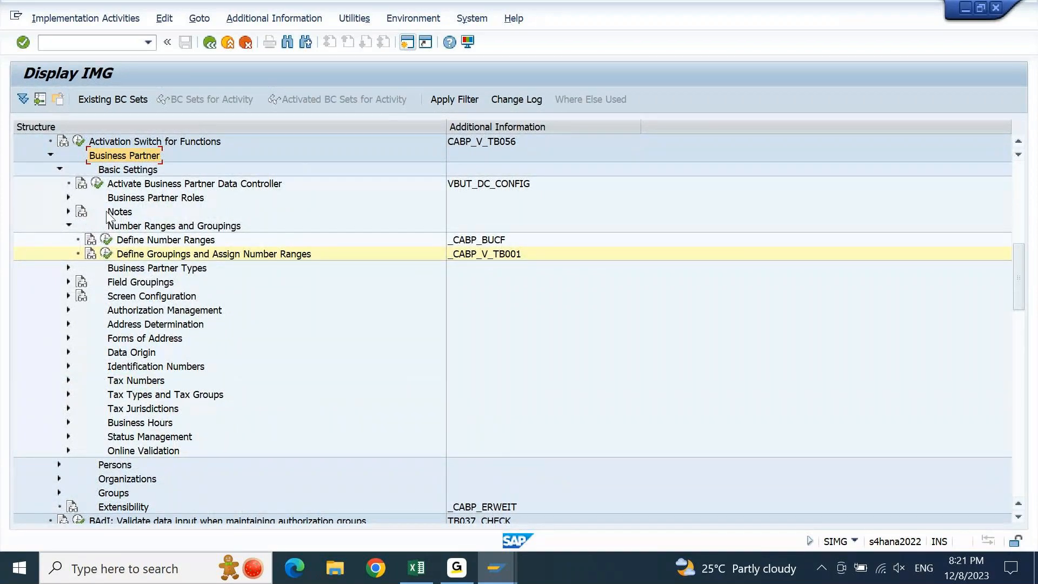
pyautogui.click(176, 228)
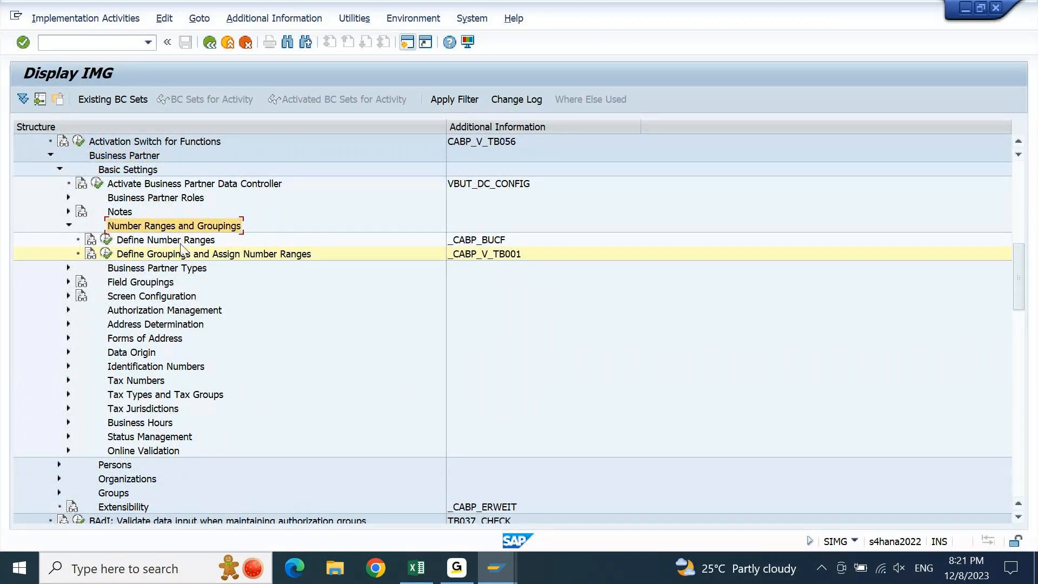
# - Review the BU_PARTNER number range intervals in Define Number Ranges down to T1, and return to the IMG
pyautogui.click(107, 240)
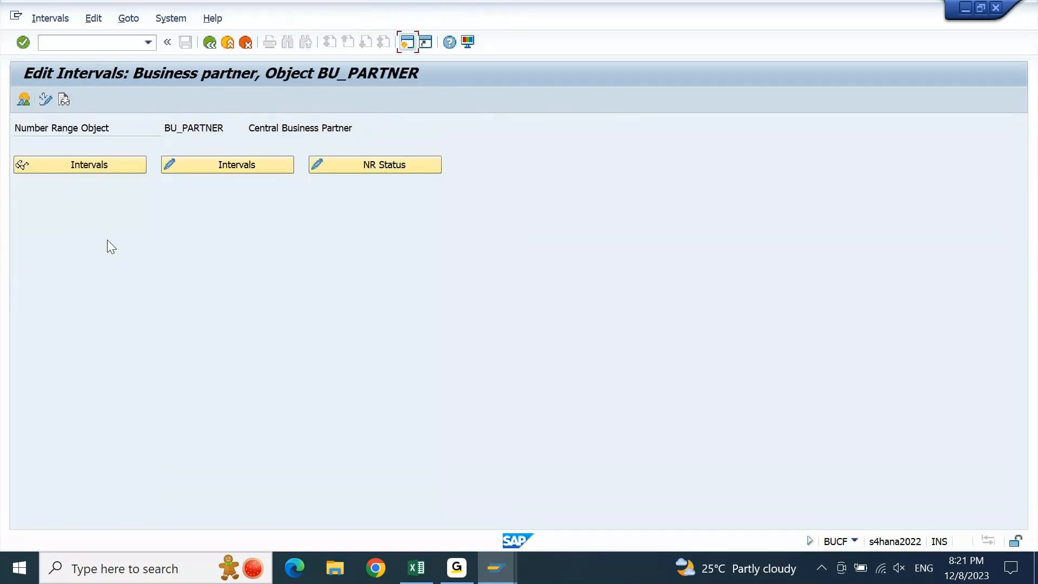
pyautogui.click(222, 168)
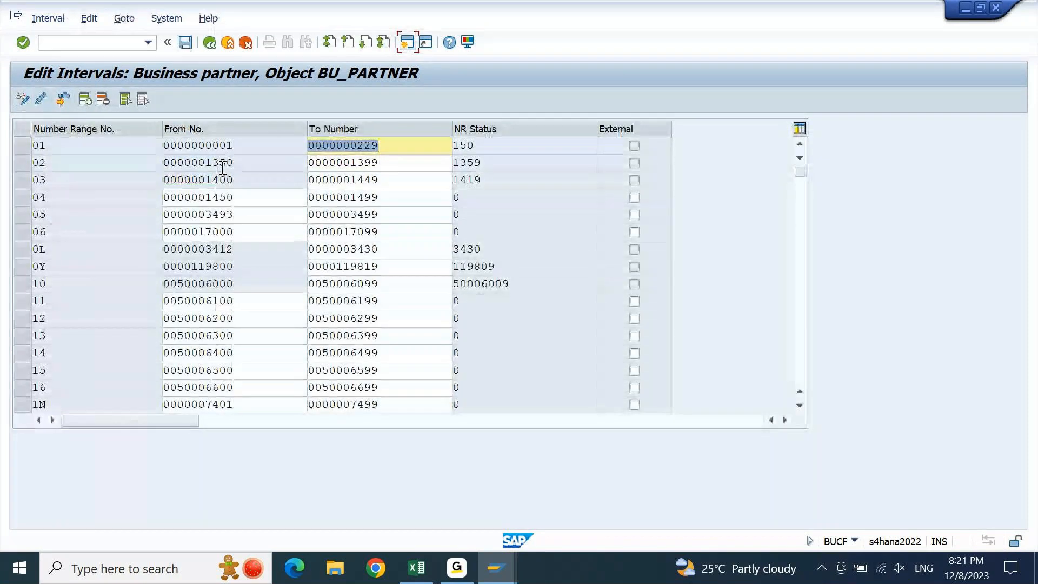
pyautogui.scroll(-5, 222, 168)
pyautogui.scroll(-5, 222, 168)
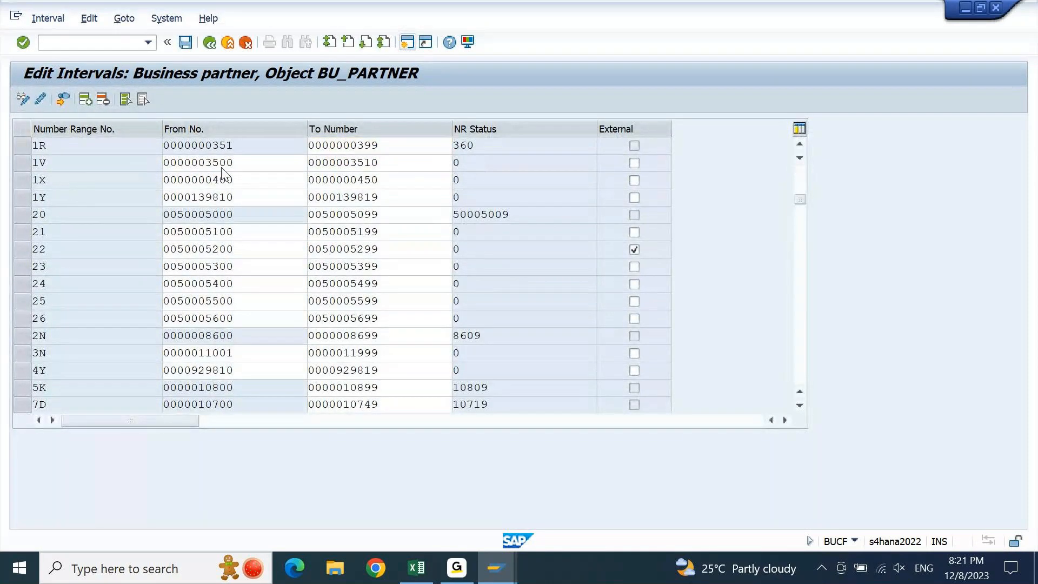
pyautogui.scroll(-10, 221, 169)
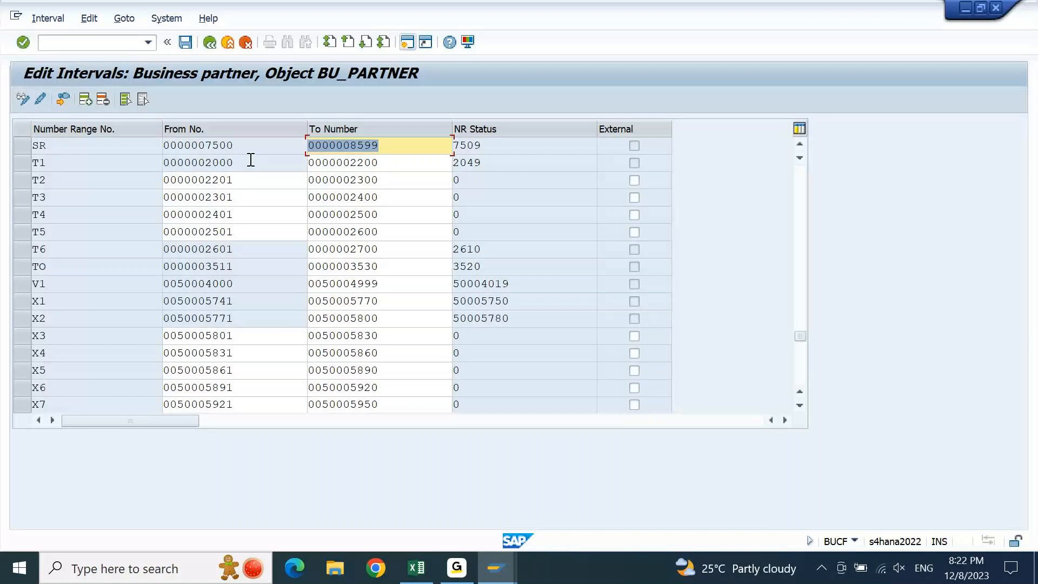
pyautogui.press('F3')
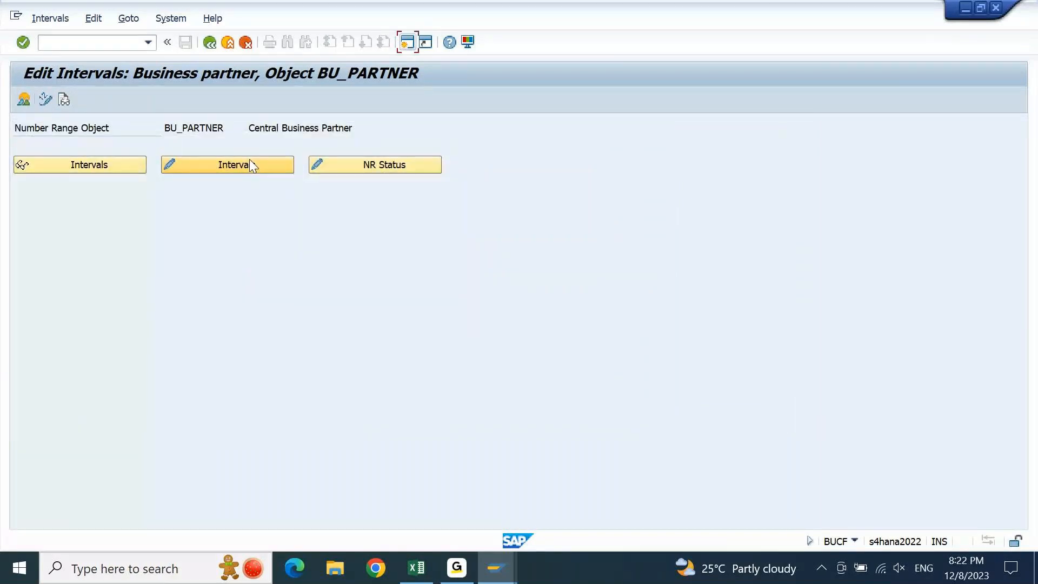
pyautogui.press('F3')
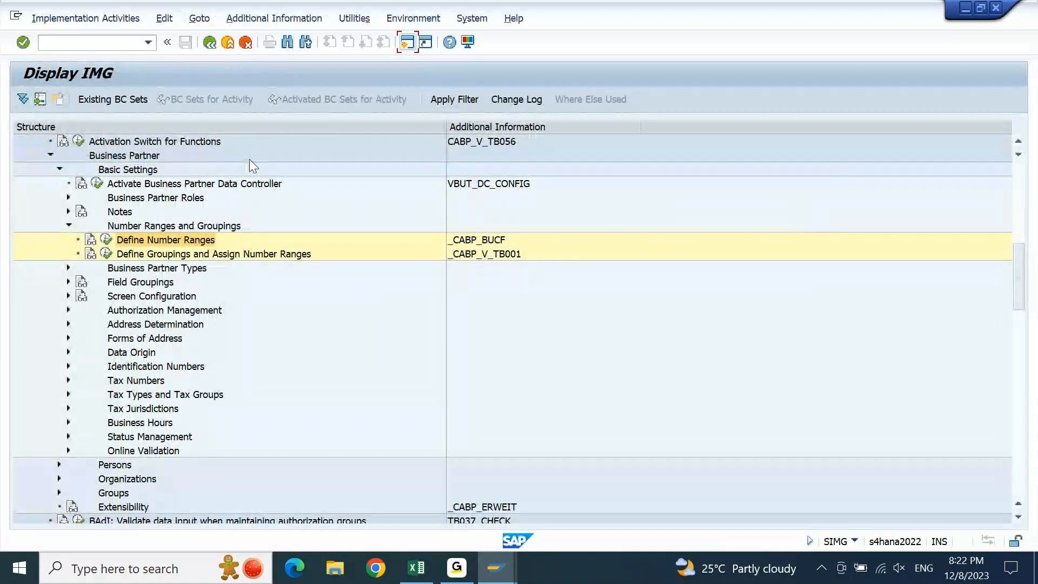
# - In Define Groupings and Assign Number Ranges, add a new grouping 90CU with short name 900O CUSTOMER
pyautogui.press('Down')
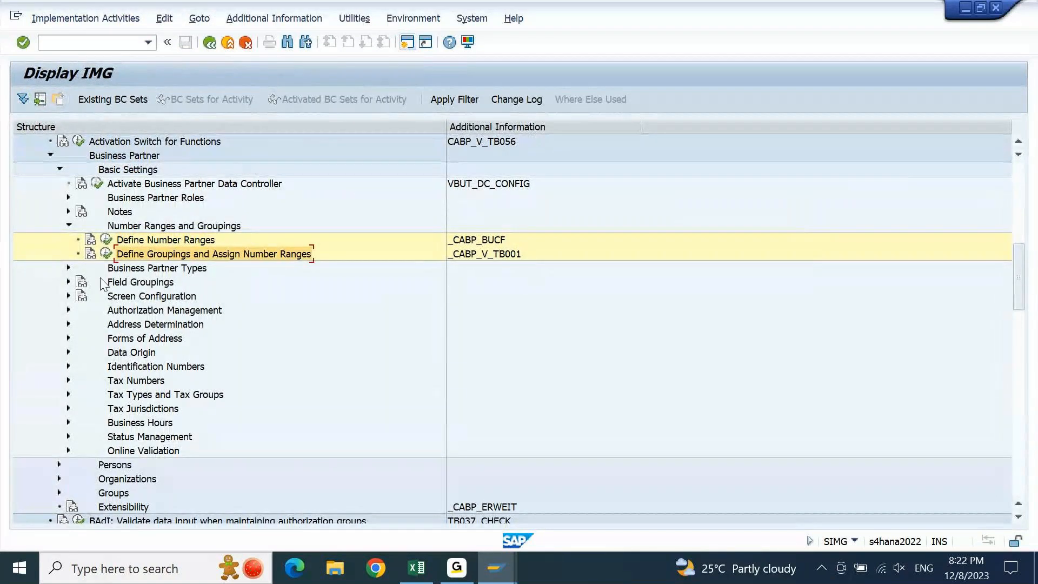
pyautogui.click(106, 253)
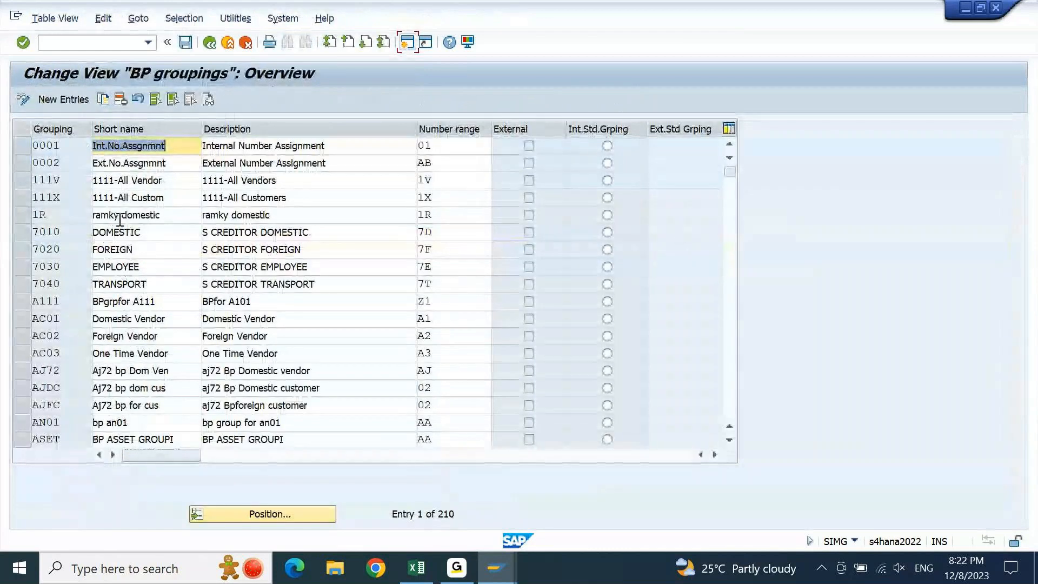
pyautogui.click(82, 102)
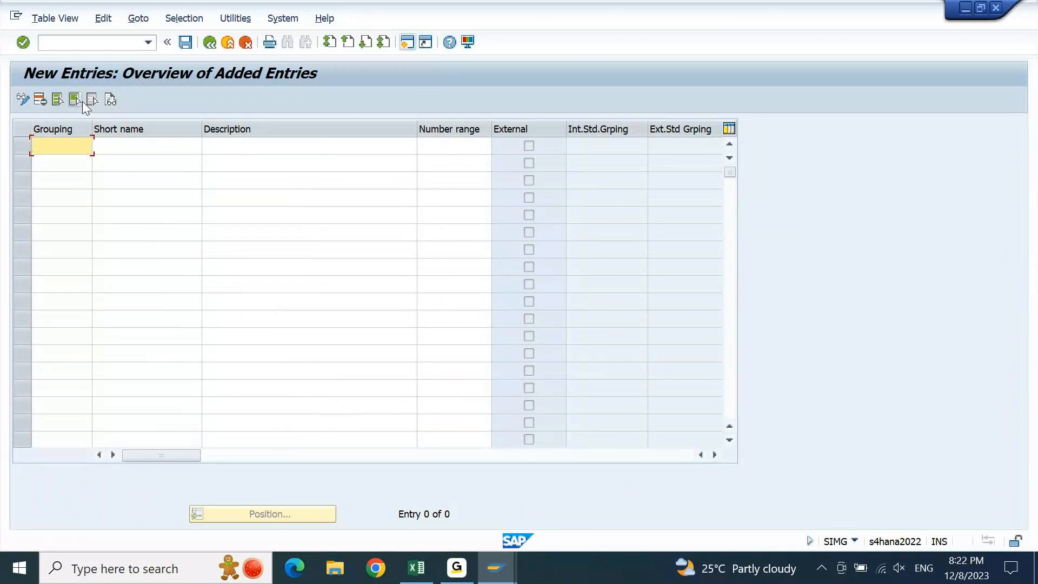
pyautogui.write('90cu')
pyautogui.press('Tab')
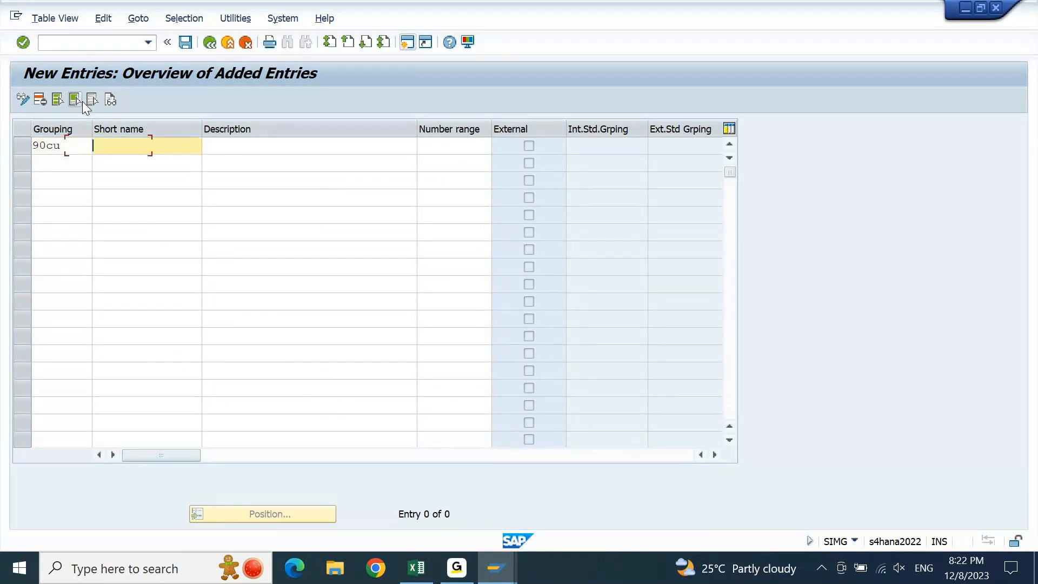
pyautogui.write('900 O cUSTOMER')
pyautogui.hotkey('ctrl', 'Left')
pyautogui.hotkey('shift', 'Right')
pyautogui.write('C')
pyautogui.press('Tab')
pyautogui.hotkey('shift', 'Tab')
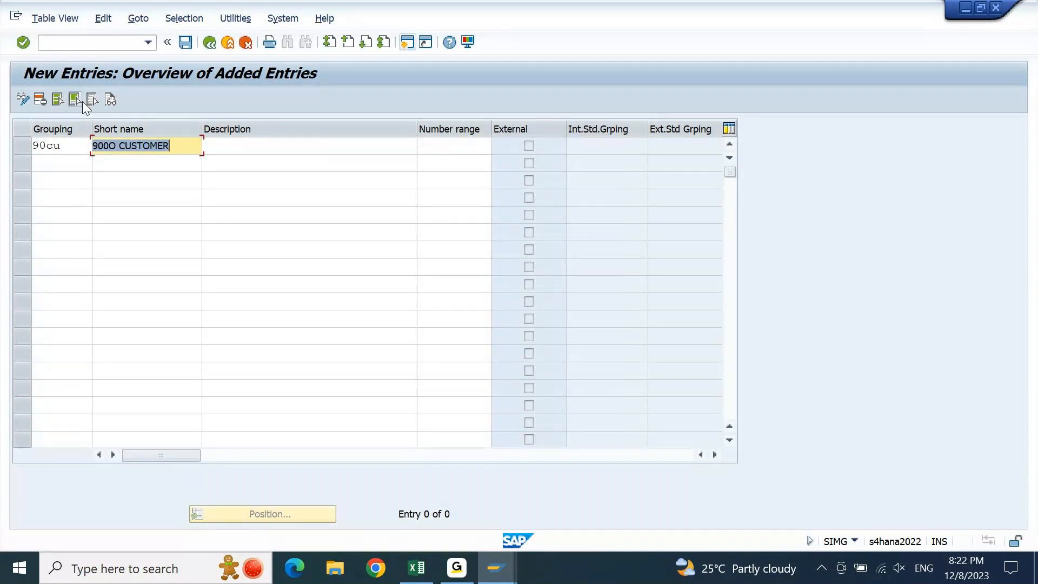
# - Copy the grouping's short name into its description and correct both texts to 9000 CUSTOMER
pyautogui.hotkey('ctrl', 'c')
pyautogui.press('Tab')
pyautogui.hotkey('ctrl', 'v')
pyautogui.hotkey('ctrl', 'Left')
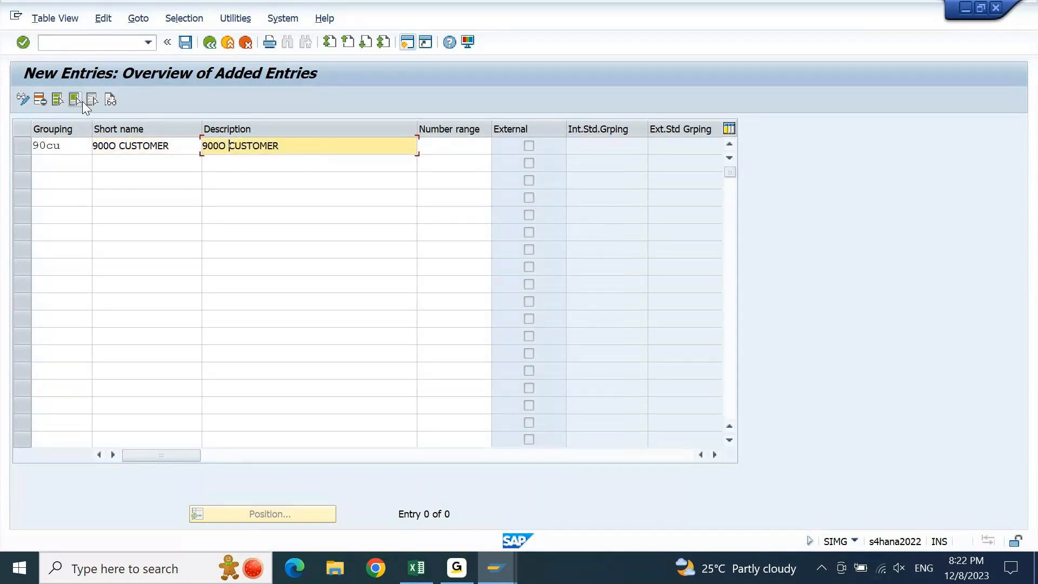
pyautogui.press('Left')
pyautogui.hotkey('shift', 'Left')
pyautogui.write('0')
pyautogui.hotkey('shift', 'Tab')
pyautogui.press('Left')
pyautogui.hotkey('shift', 'Left')
pyautogui.write('0')
pyautogui.press('Tab')
pyautogui.press('Tab')
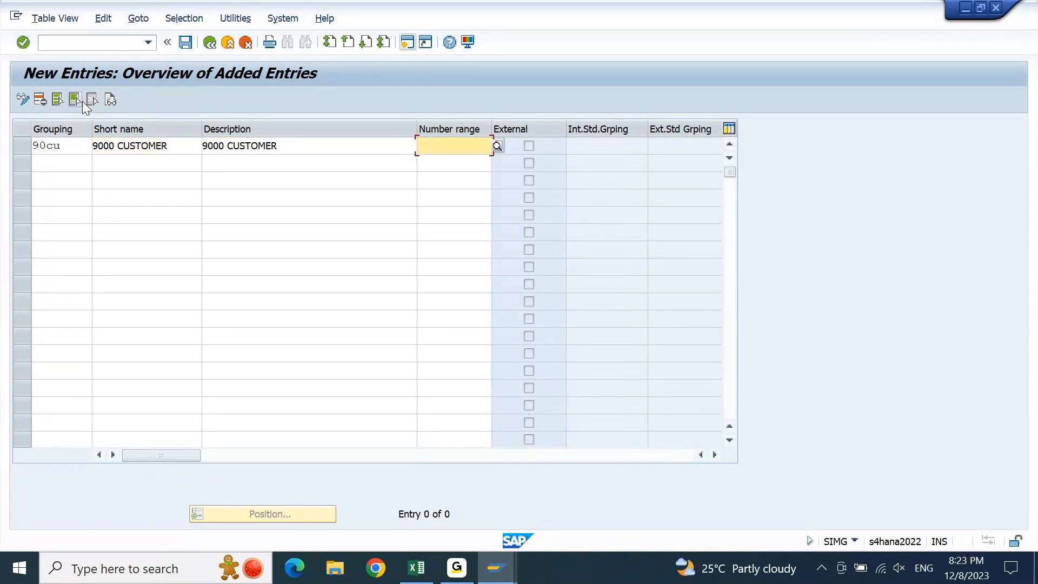
# - Assign number range T1 to grouping 90CU, save it in the proposed customizing request and return to the IMG
pyautogui.write('T1')
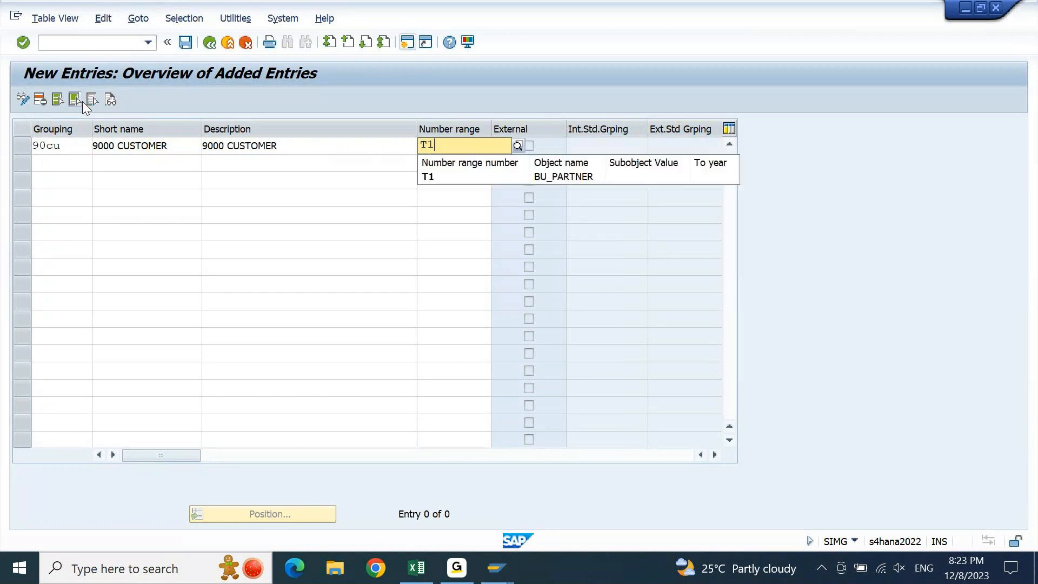
pyautogui.press('Return')
pyautogui.press('Return')
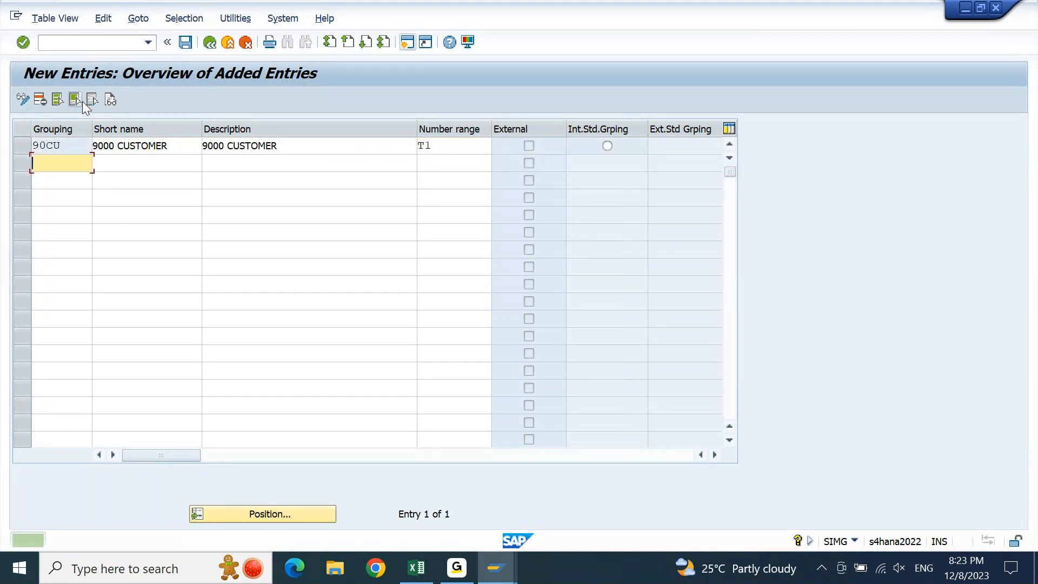
pyautogui.hotkey('ctrl', 's')
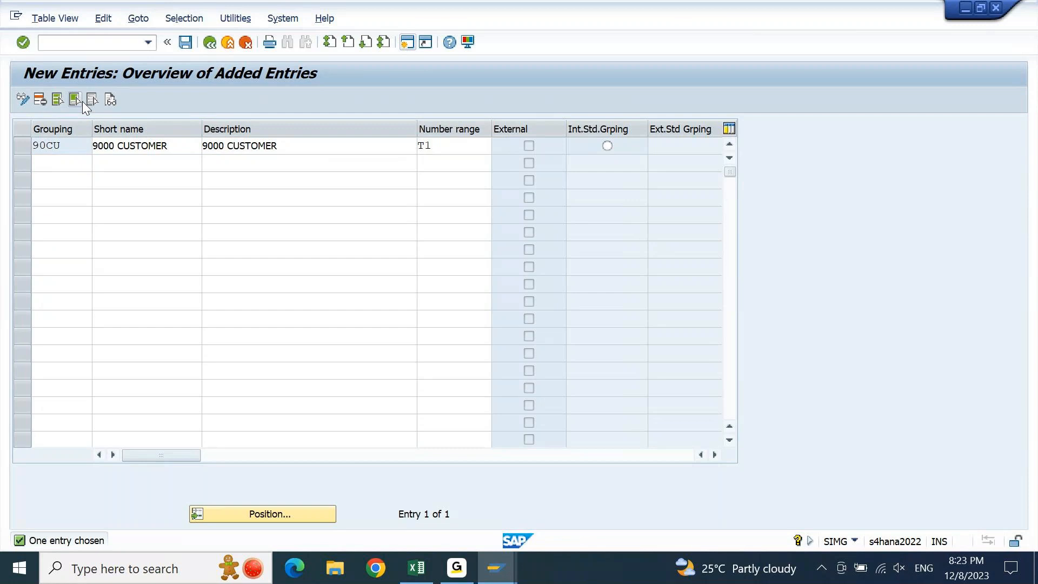
pyautogui.press('Return')
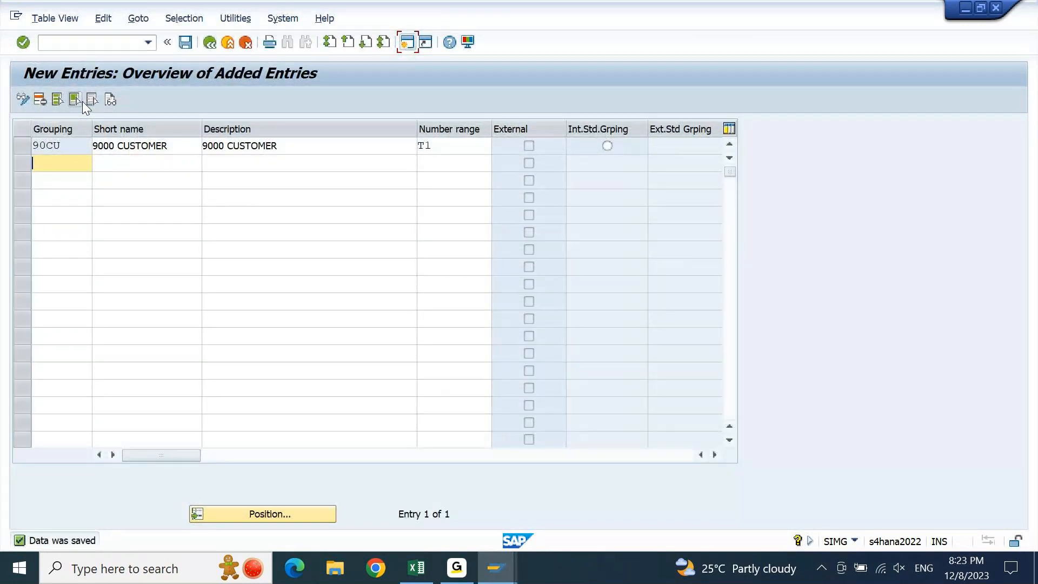
pyautogui.hotkey('shift', 'F3')
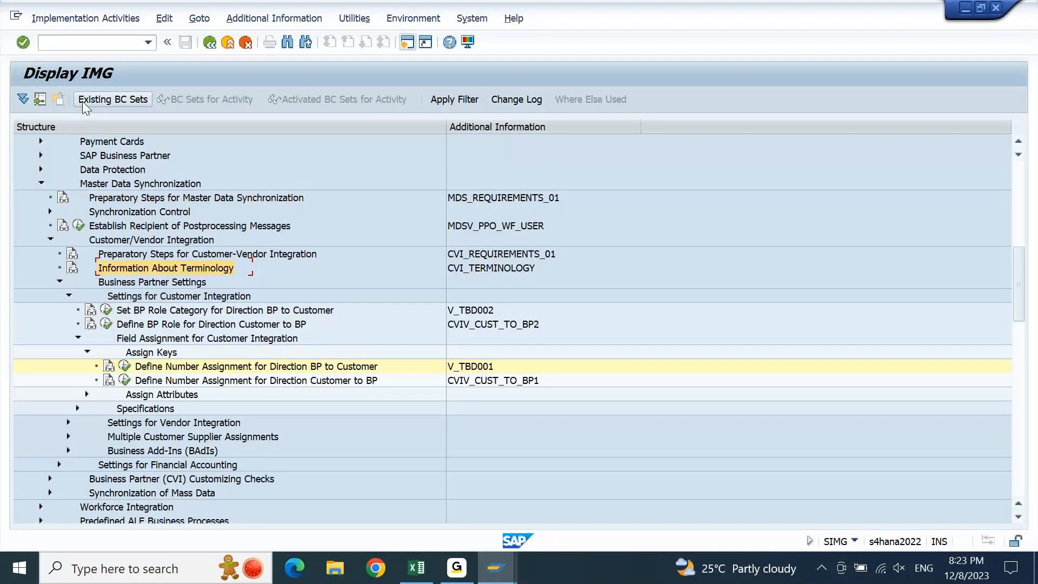
# - Open Define Number Assignment for Direction BP to Customer under Assign Keys in the customer integration settings
pyautogui.press('Down')
pyautogui.press('Down')
pyautogui.press('Down')
pyautogui.press('Down')
pyautogui.press('Down')
pyautogui.press('Down')
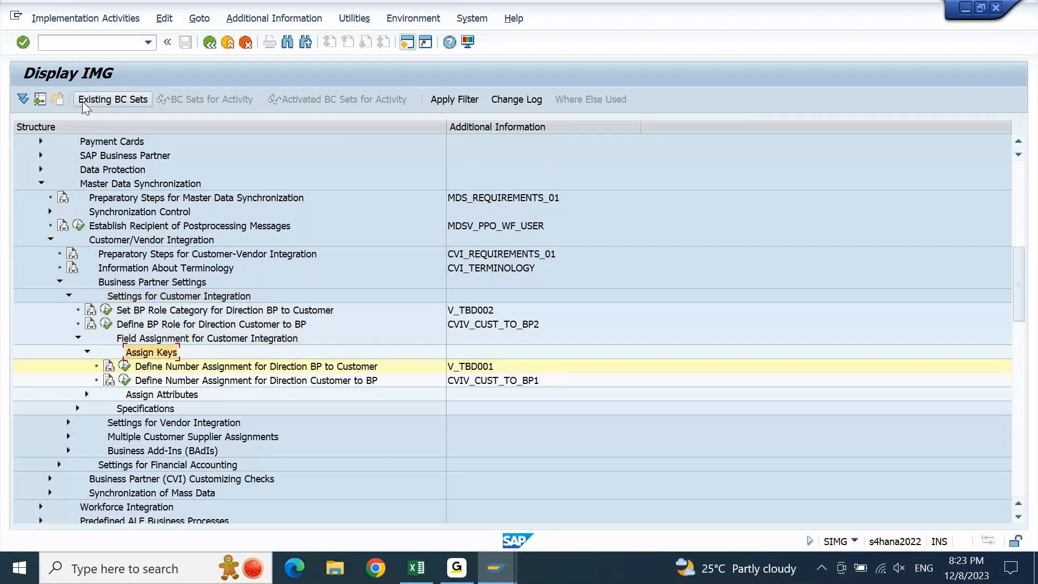
pyautogui.press('Down')
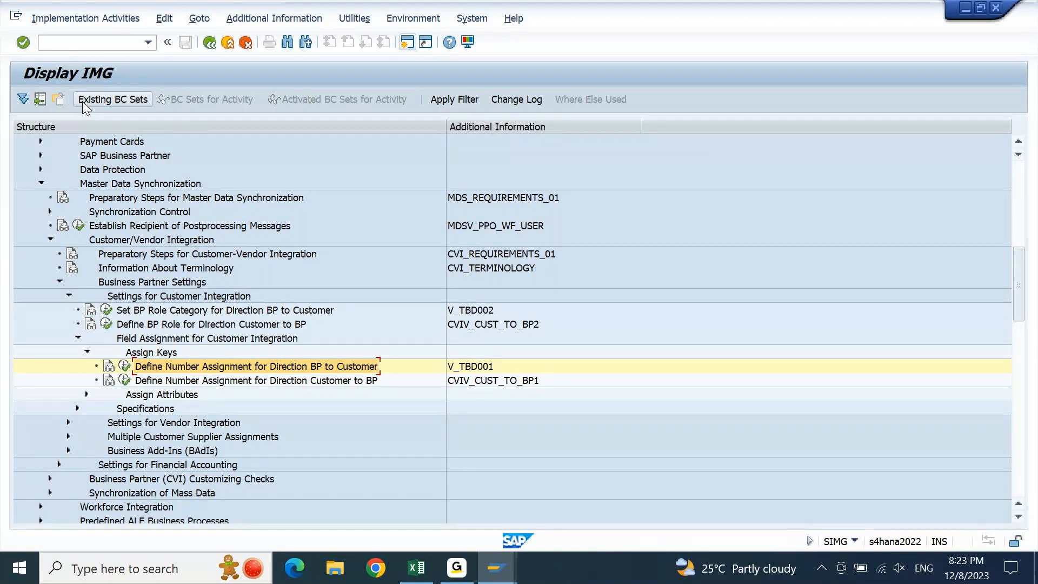
pyautogui.press('Left')
pyautogui.press('Return')
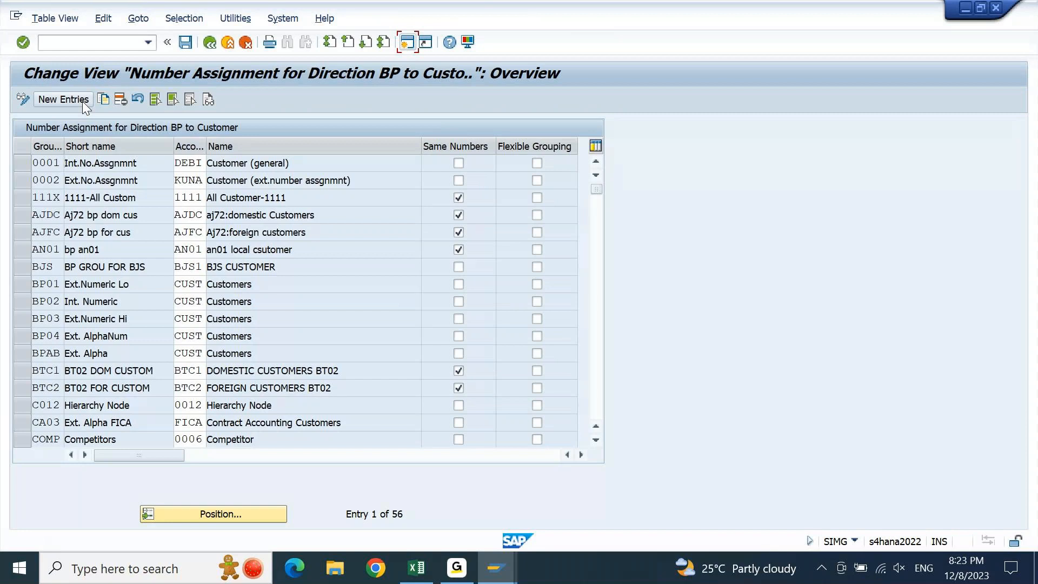
# - Add a new number assignment entry linking BP grouping 90CU to customer account group 90CU
pyautogui.click(77, 101)
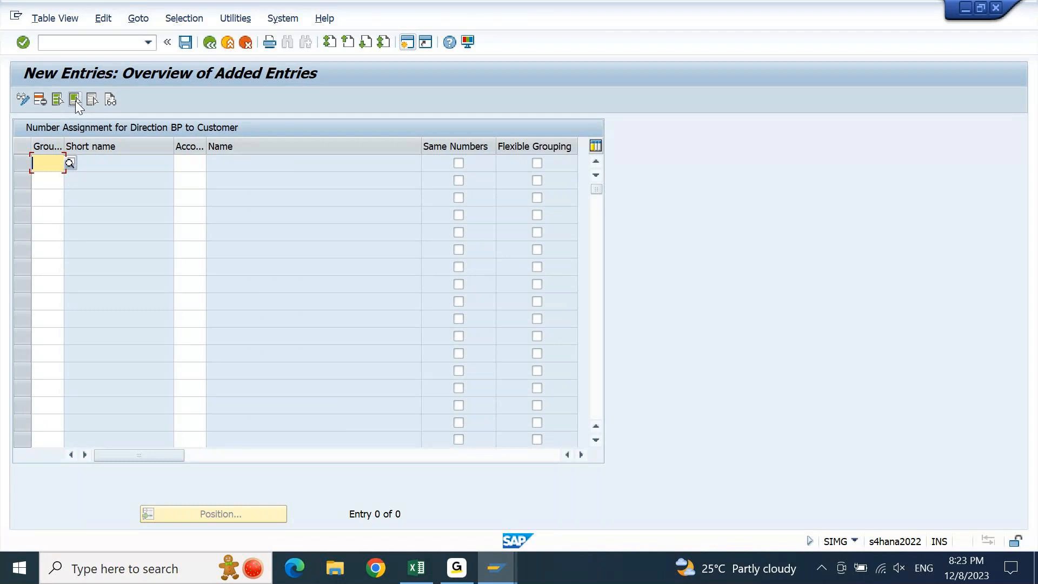
pyautogui.write('90')
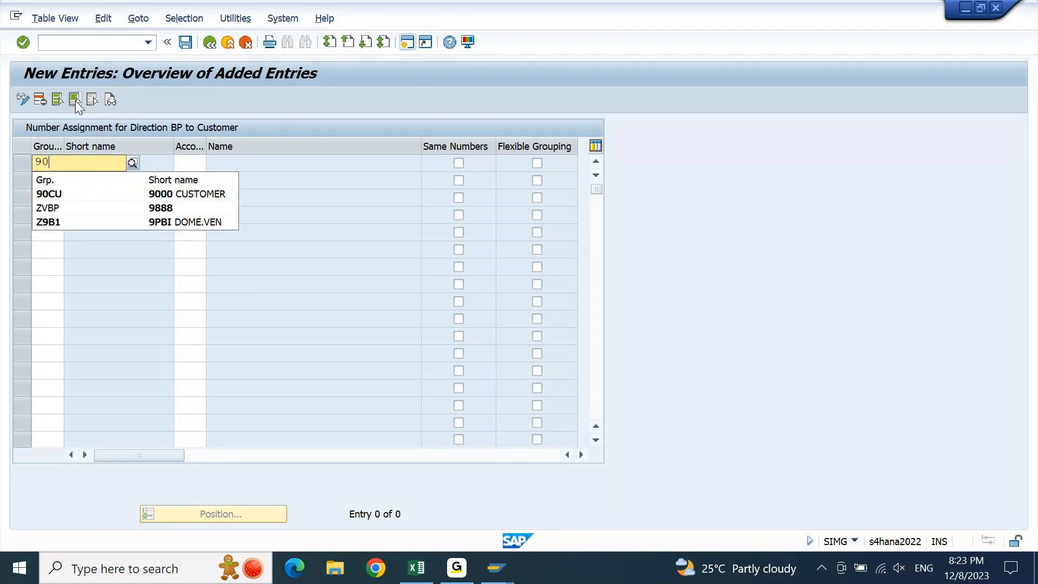
pyautogui.press('Down')
pyautogui.press('Tab')
pyautogui.write('90')
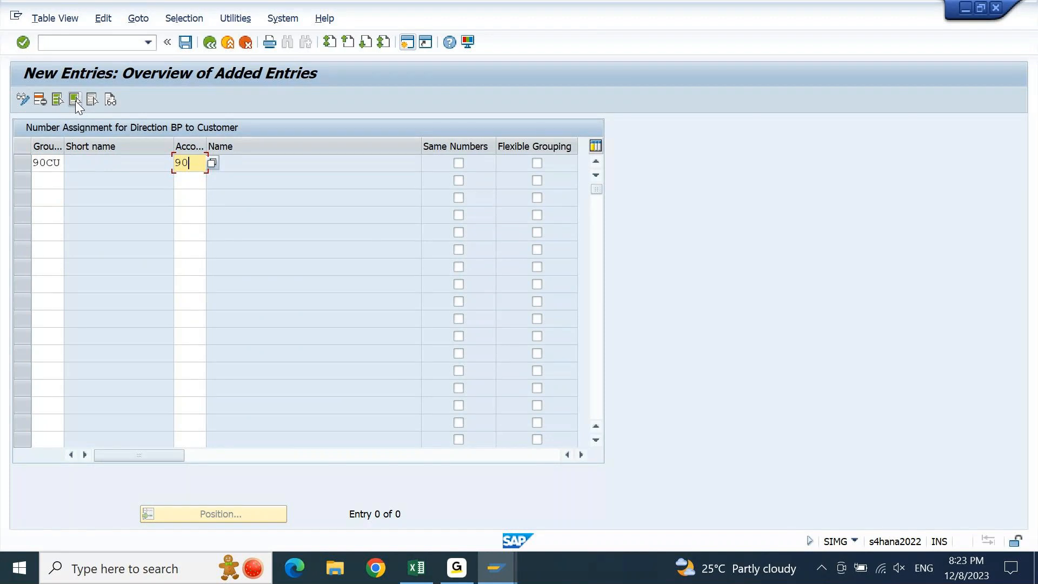
pyautogui.write('CU')
pyautogui.press('Return')
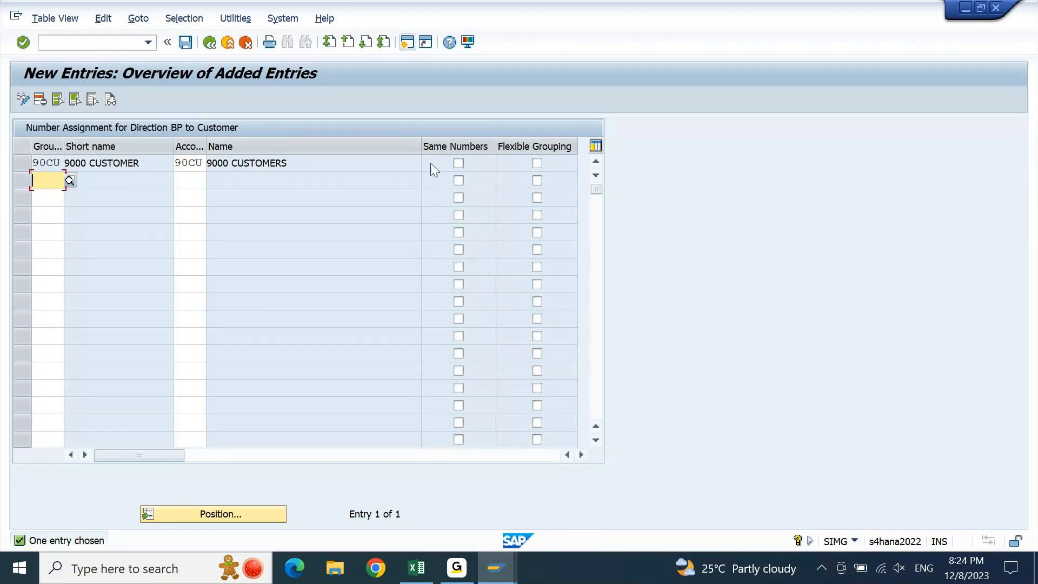
# - Enable Same Numbers for the 90CU assignment and save it in the proposed customizing request
pyautogui.click(458, 163)
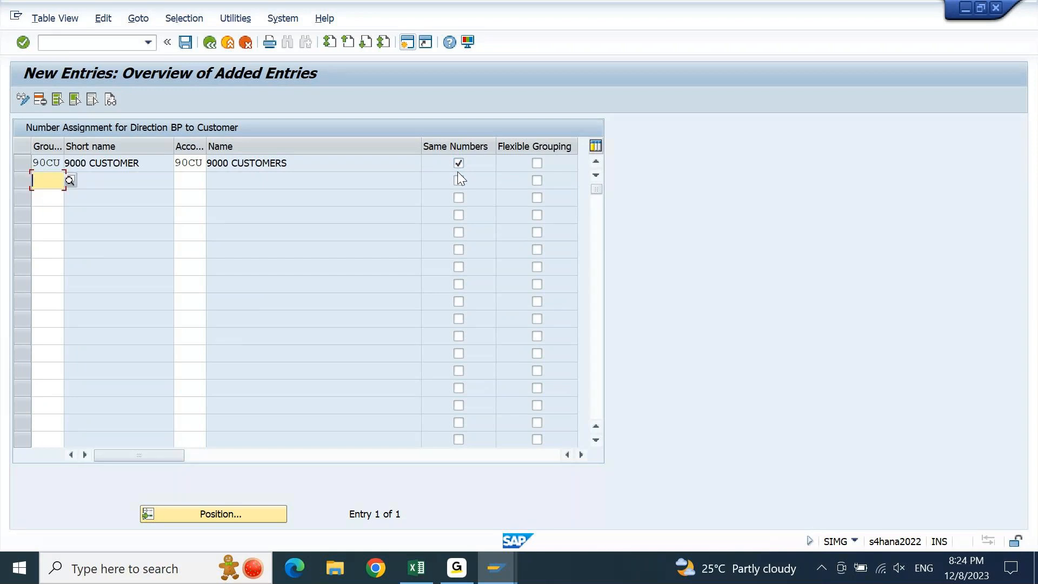
pyautogui.hotkey('ctrl', 's')
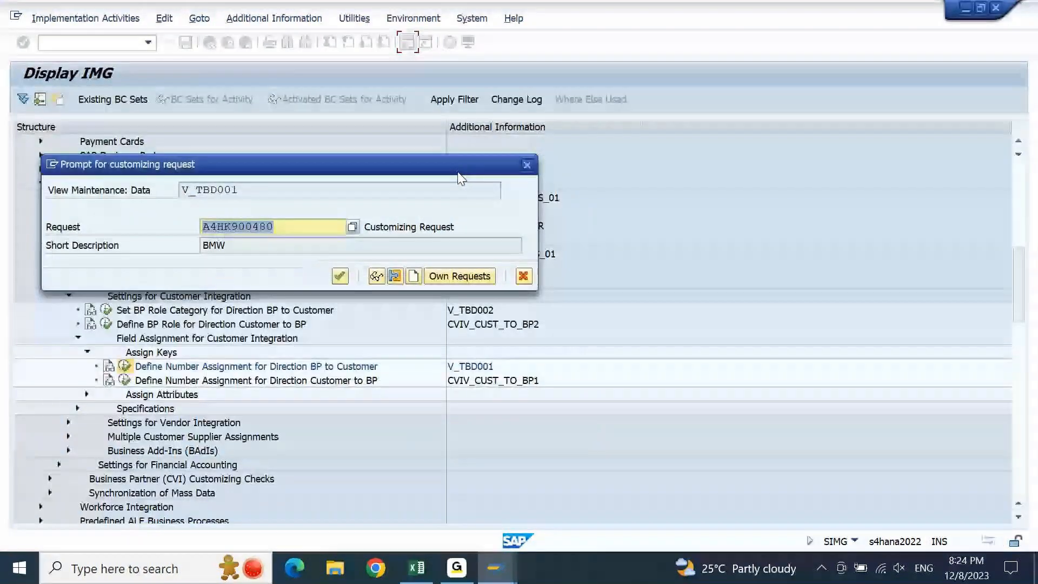
pyautogui.press('Return')
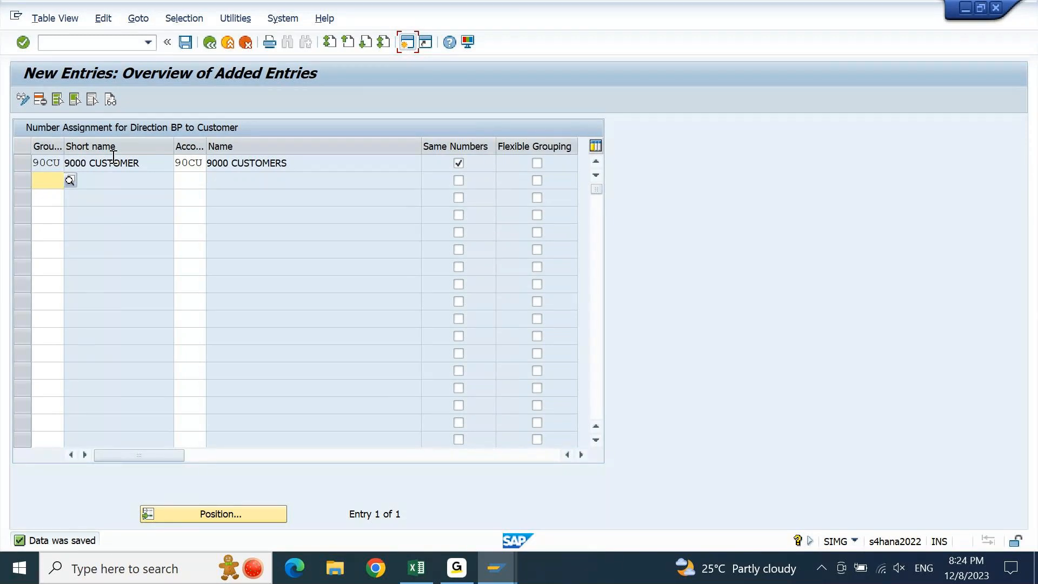
# - Check the Accounts Receivable Baseline Configuration list in the FICO 9 PM IST Excel workbook and switch back to SAP
pyautogui.moveTo(435, 564)
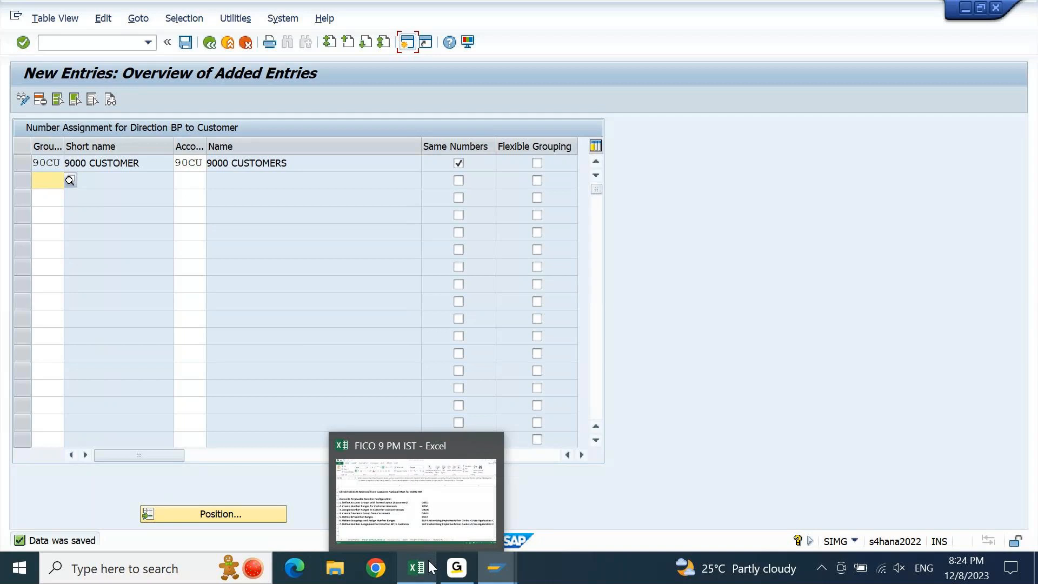
pyautogui.click(431, 567)
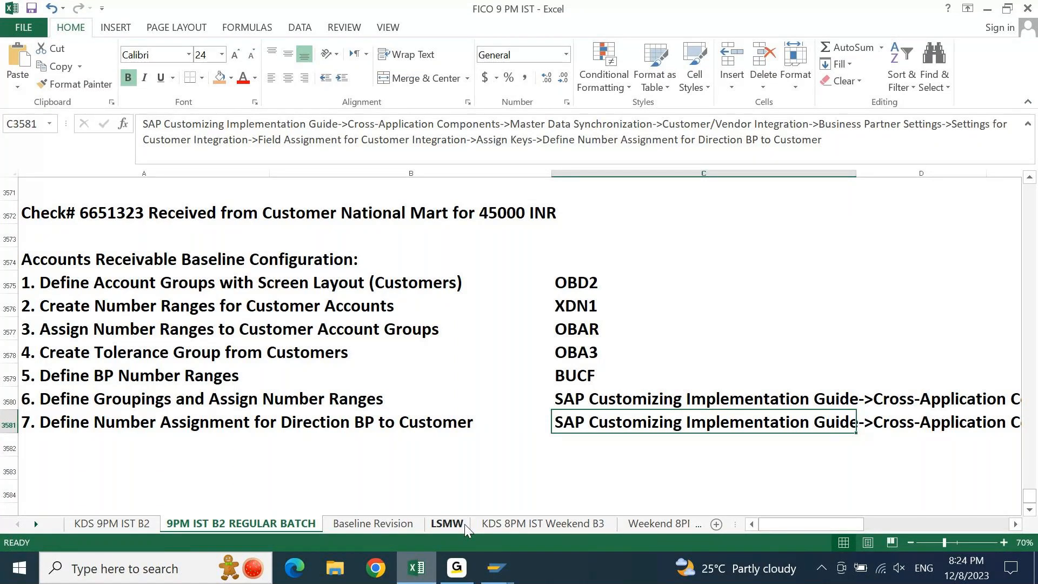
pyautogui.hotkey('alt', 'Tab')
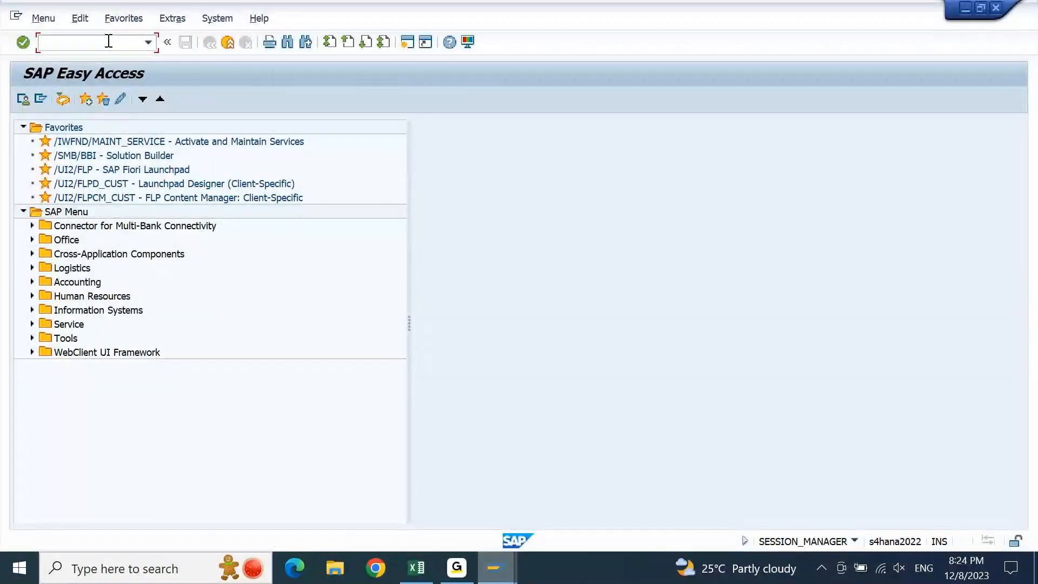
# - Open the customer number range intervals with transaction XDN1, review interval T1, and return to the SAP Easy Access screen
pyautogui.write('XD01')
pyautogui.press('Return')
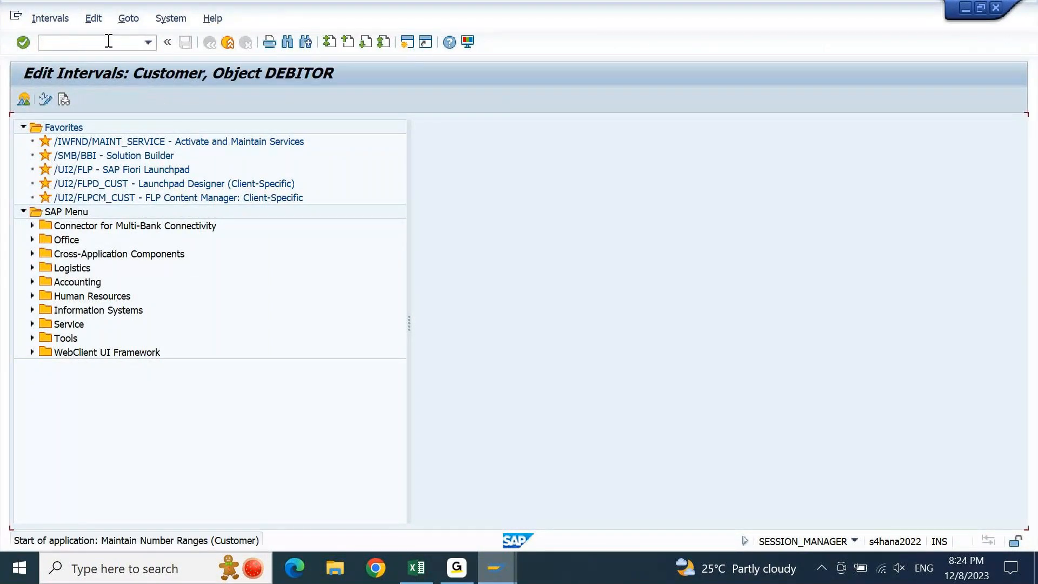
pyautogui.click(209, 159)
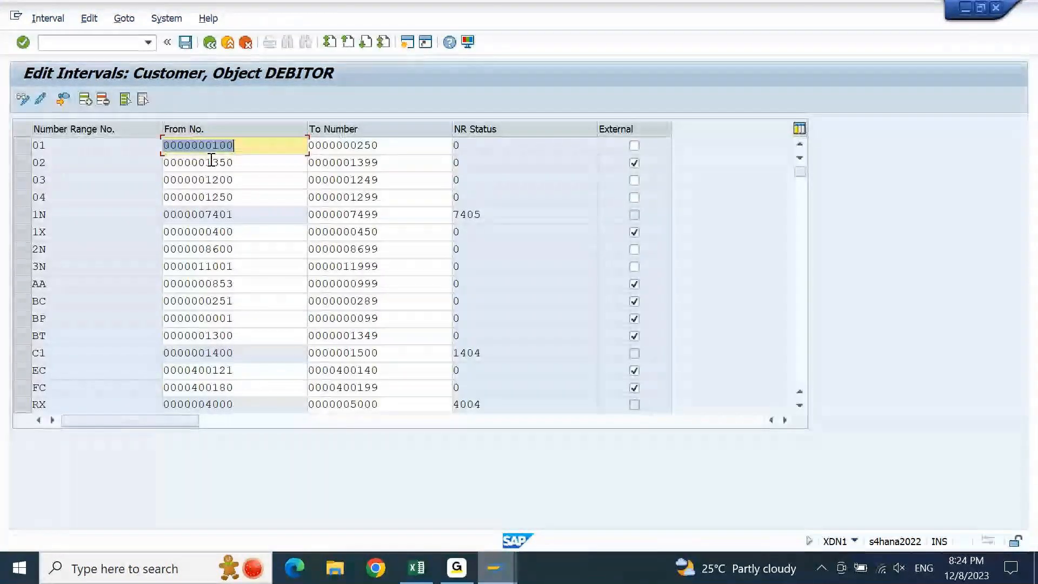
pyautogui.scroll(-3, 211, 159)
pyautogui.scroll(-5, 211, 159)
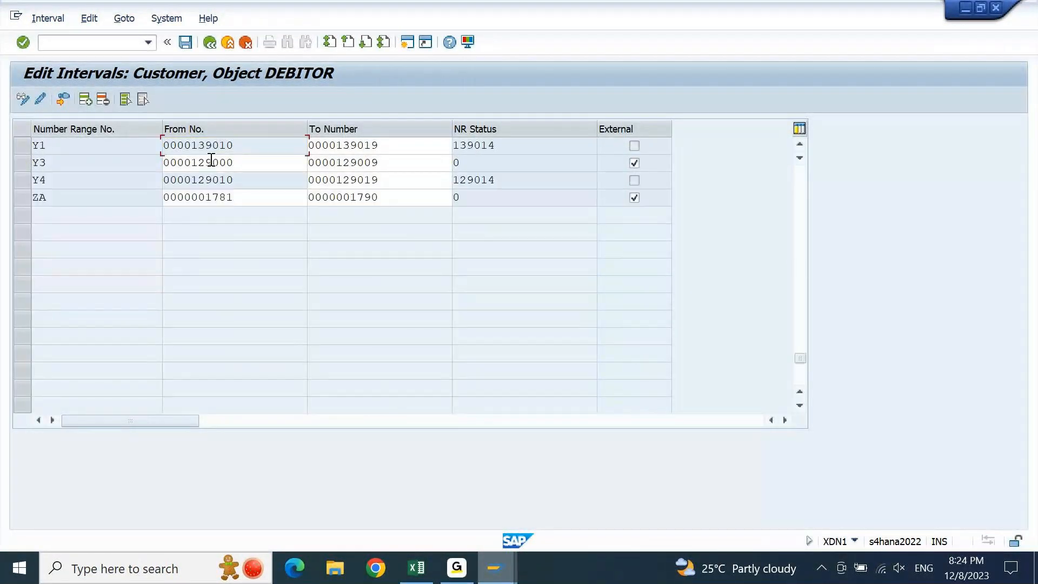
pyautogui.scroll(2, 211, 159)
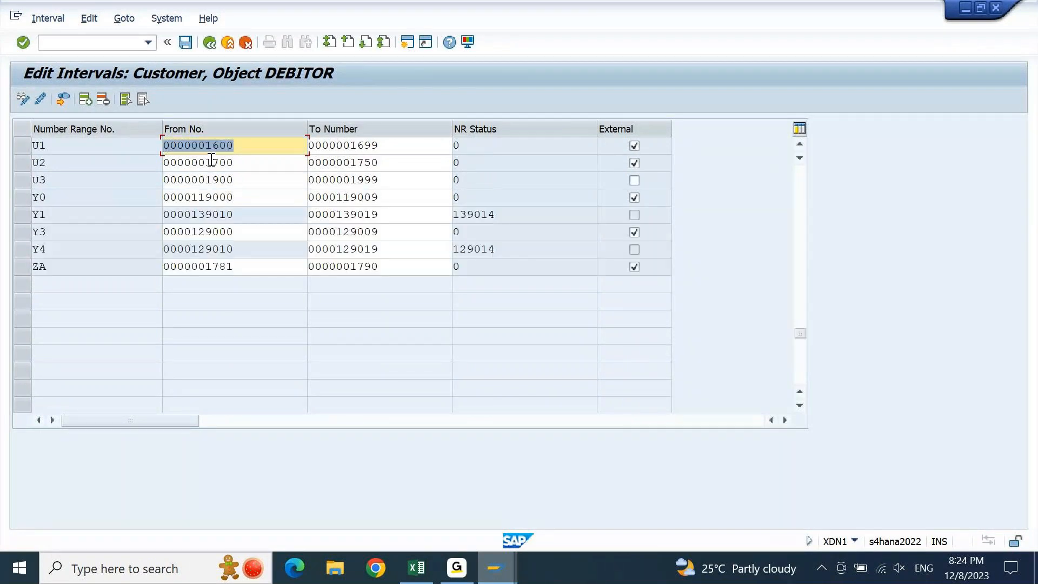
pyautogui.scroll(4, 211, 159)
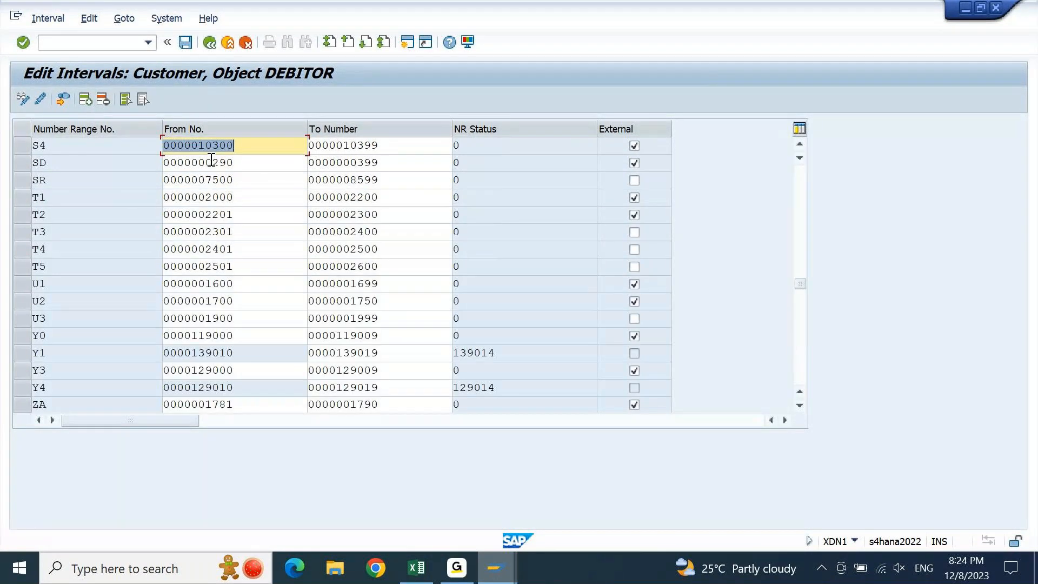
pyautogui.click(24, 197)
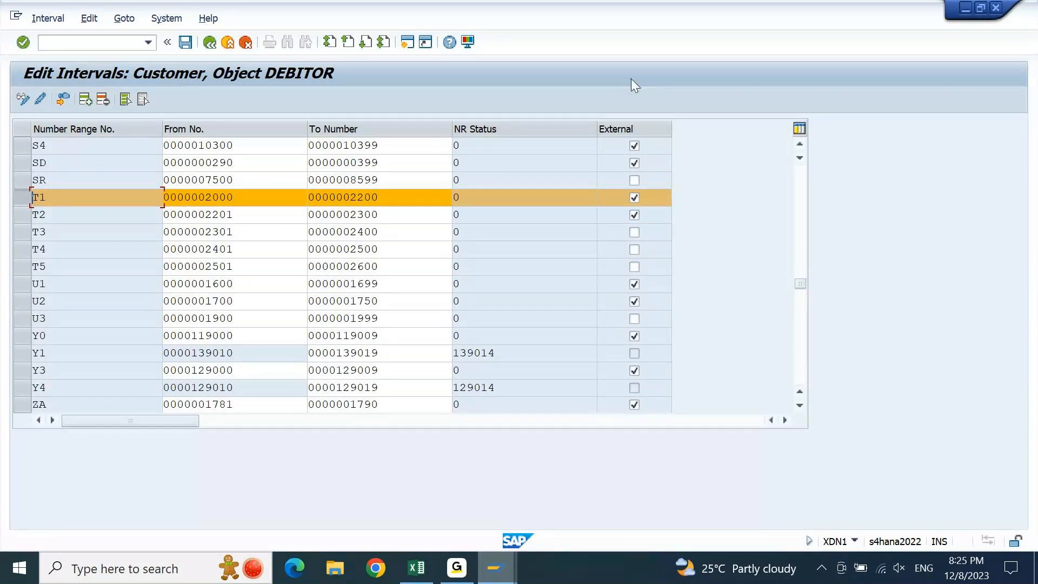
pyautogui.click(210, 42)
pyautogui.click(210, 42)
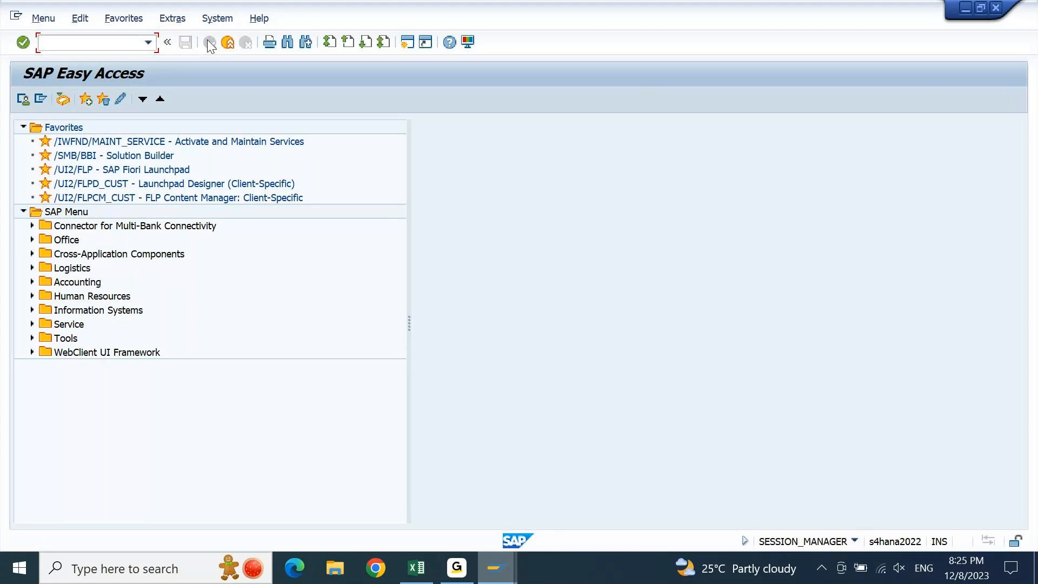
# - Open the customer/vendor tolerances with transaction OBA3, check the entry for company code 9000, and return to the start screen
pyautogui.write('OBA3')
pyautogui.press('Return')
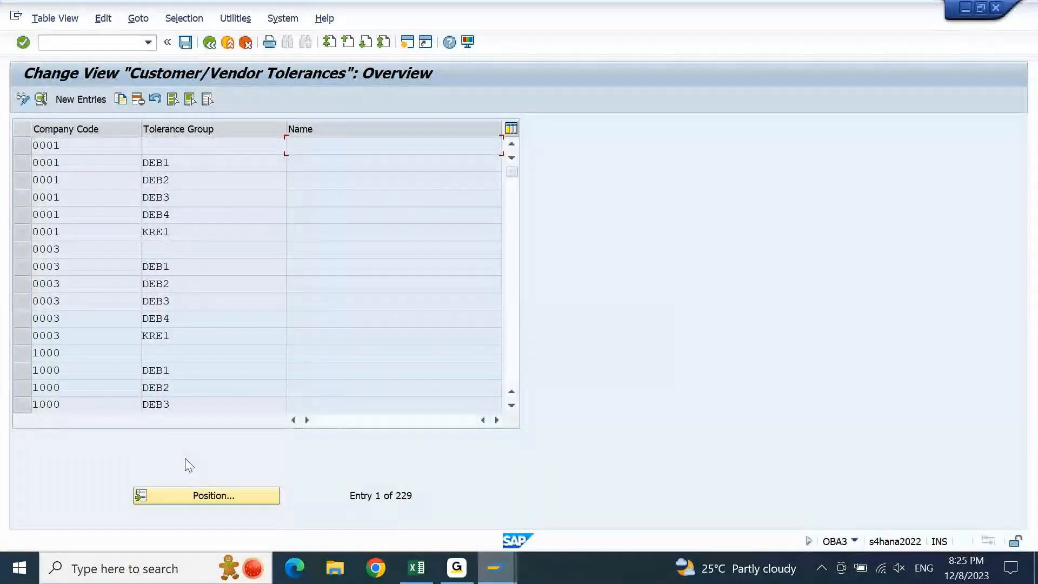
pyautogui.press('pagedown')
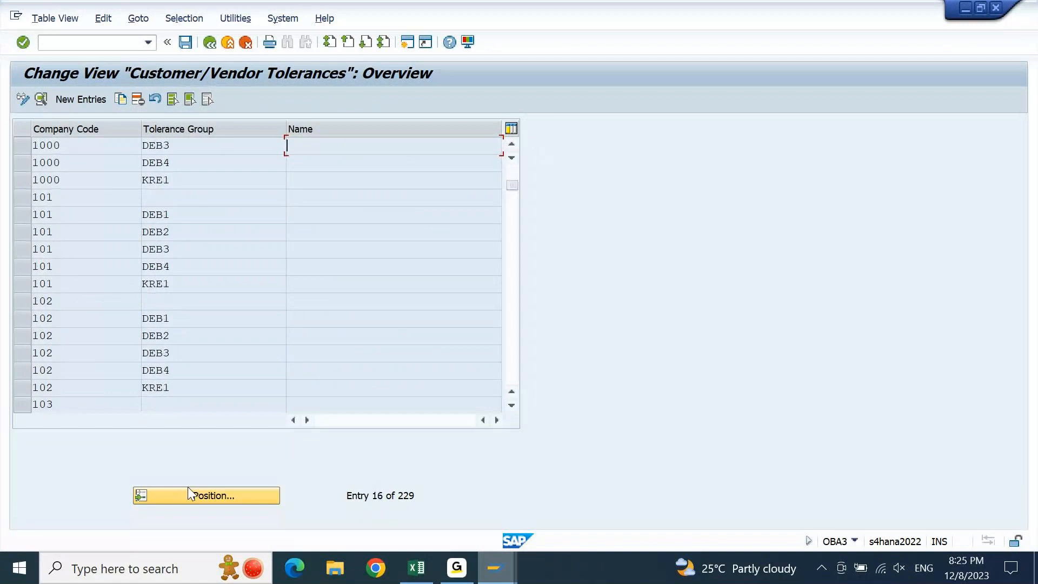
pyautogui.press('pagedown')
pyautogui.press('pagedown')
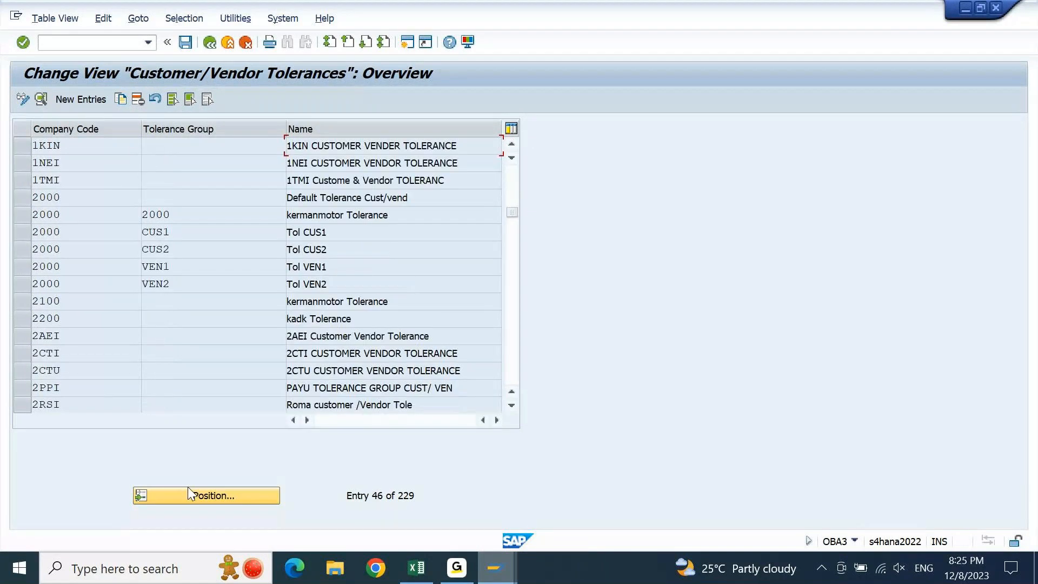
pyautogui.press('pagedown')
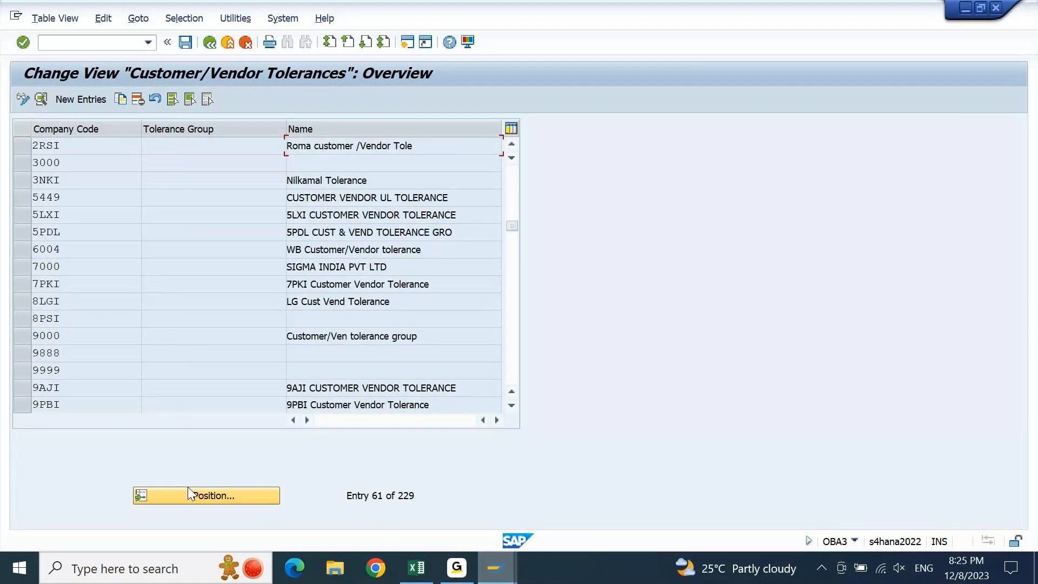
pyautogui.click(27, 336)
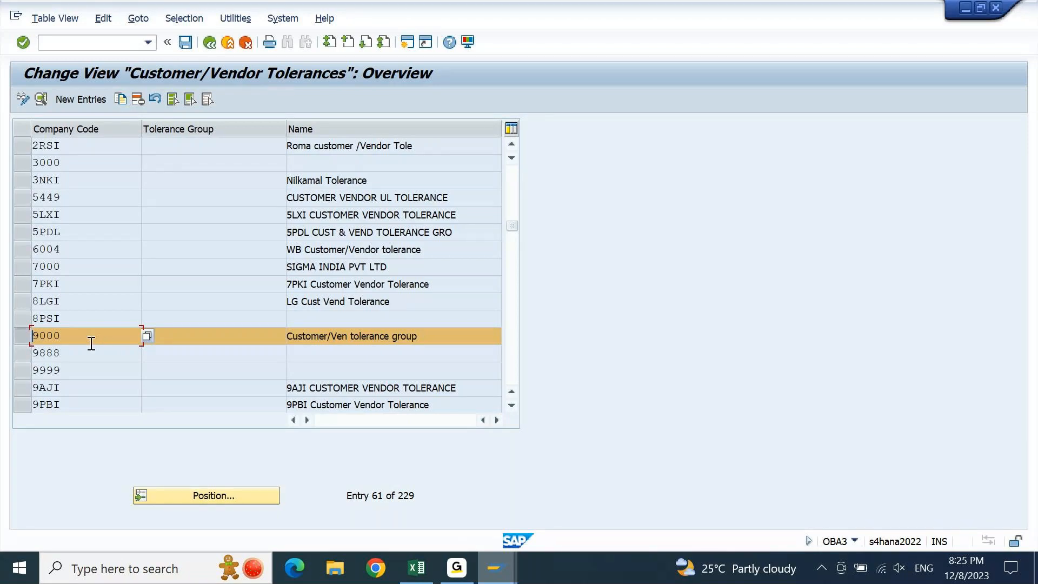
pyautogui.press('F3')
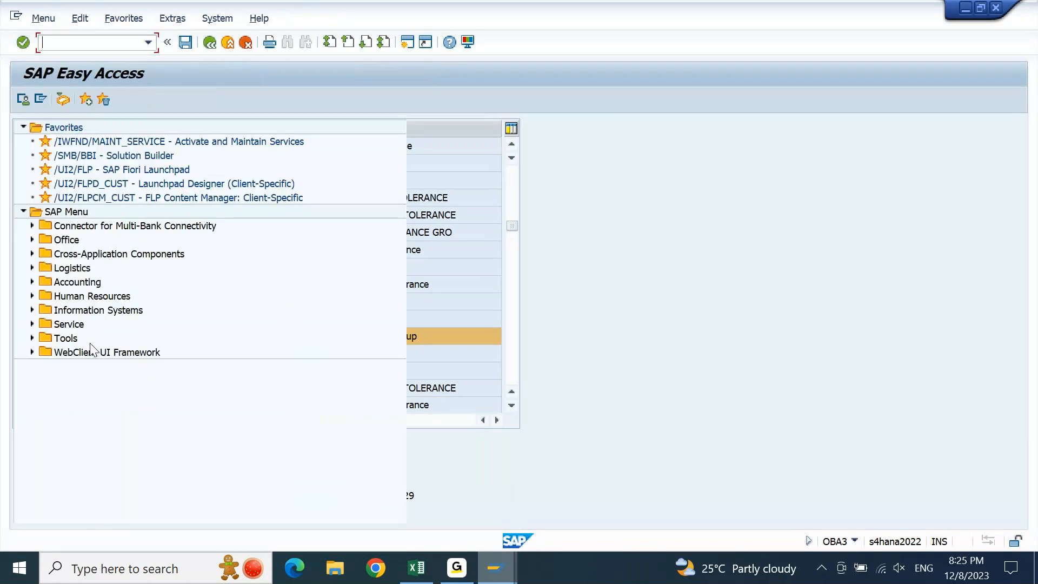
# - Switch to the FICO 9 PM IST Excel workbook and review the incoming payment notes and customer check example above the configuration list
pyautogui.moveTo(495, 567)
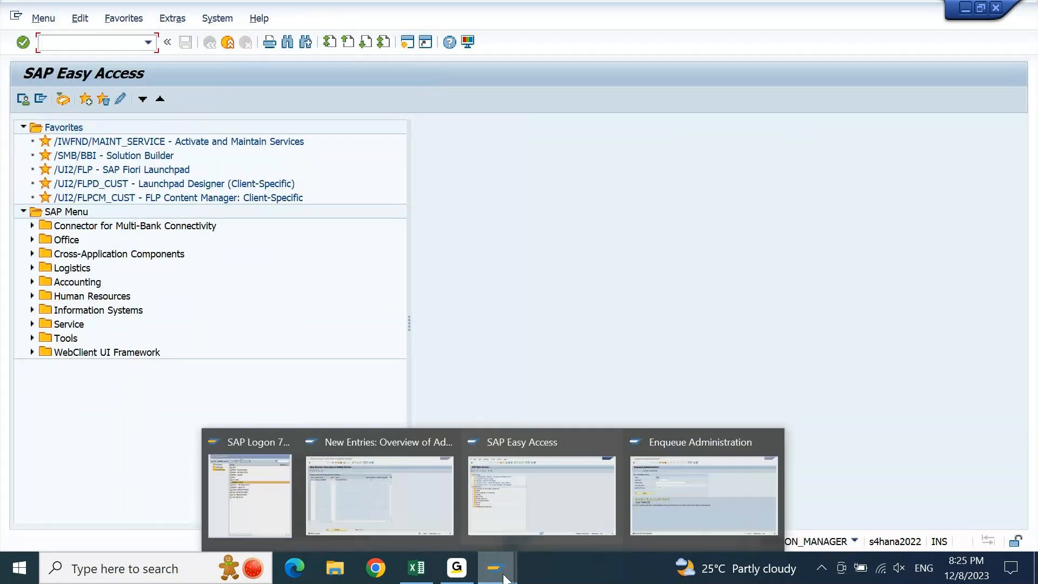
pyautogui.moveTo(750, 512)
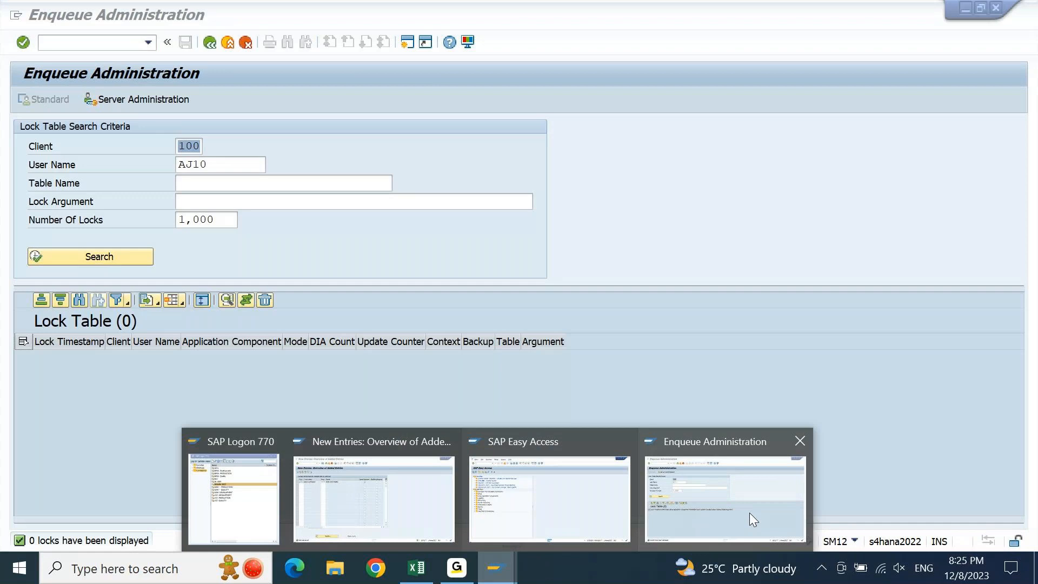
pyautogui.click(418, 571)
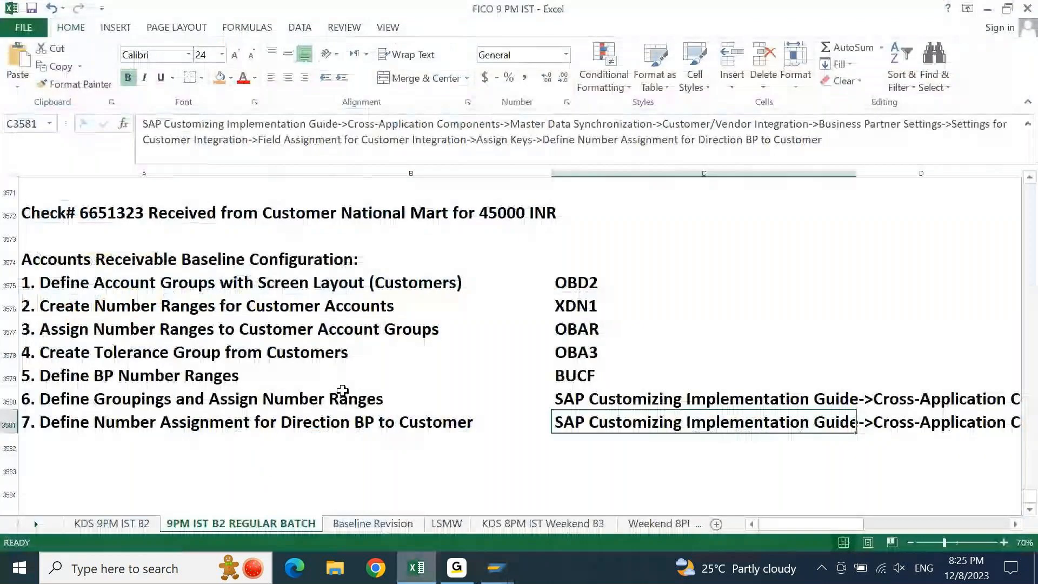
pyautogui.press('Left')
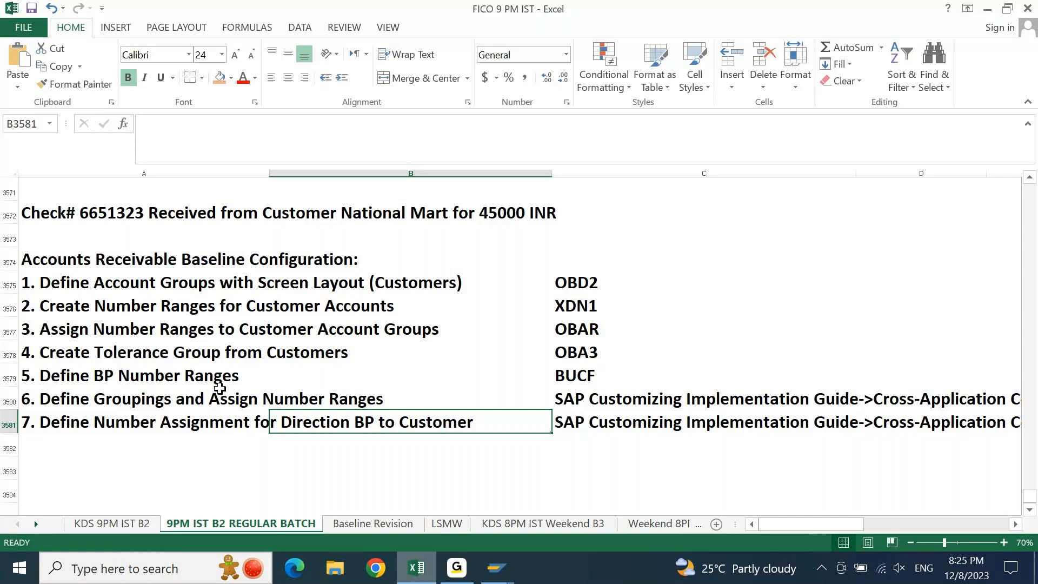
pyautogui.press('Left')
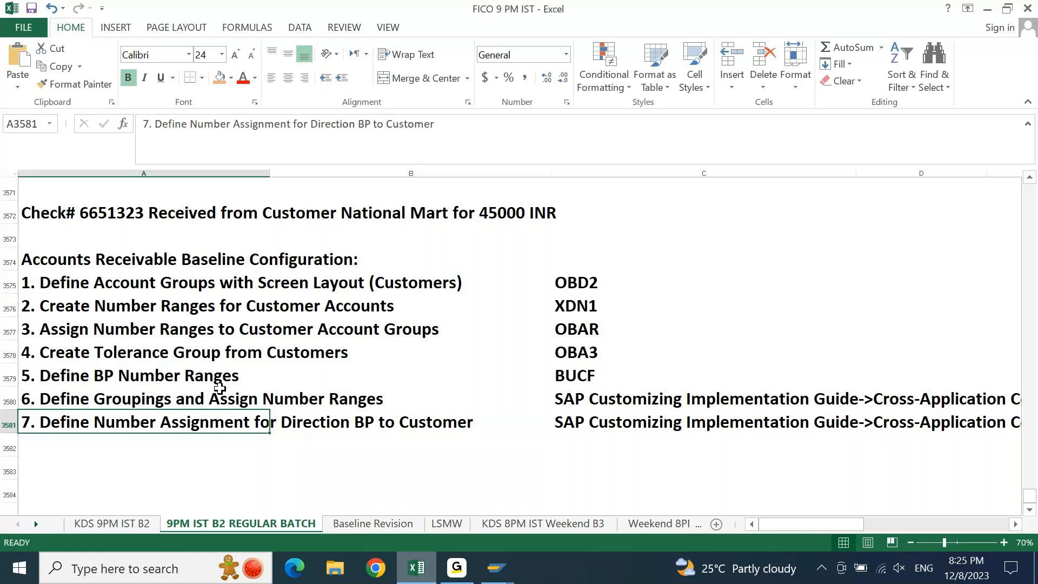
pyautogui.press('pageup')
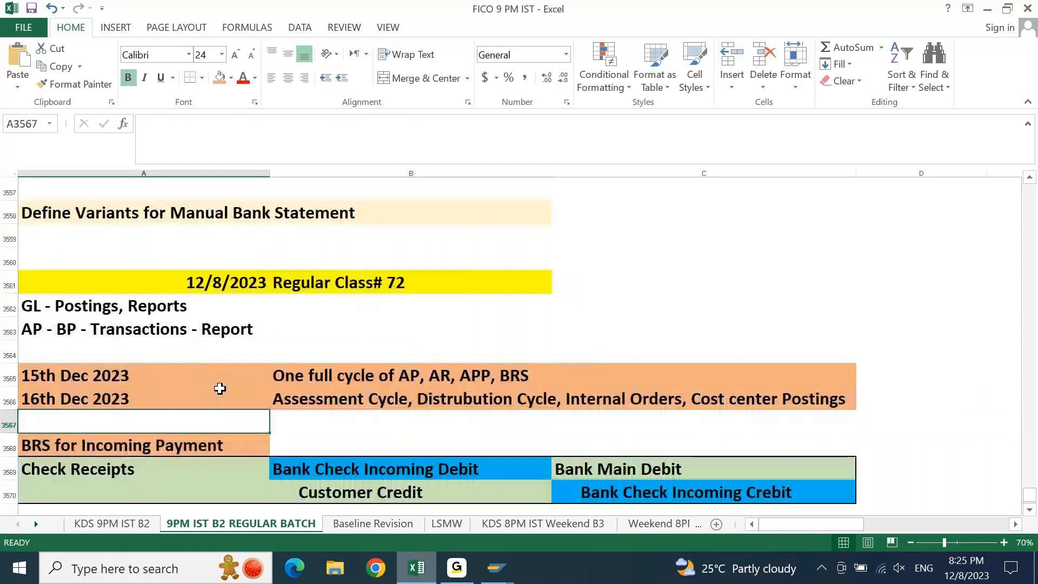
pyautogui.press('Down')
pyautogui.press('Down')
pyautogui.press('Down')
pyautogui.press('Down')
pyautogui.press('Down')
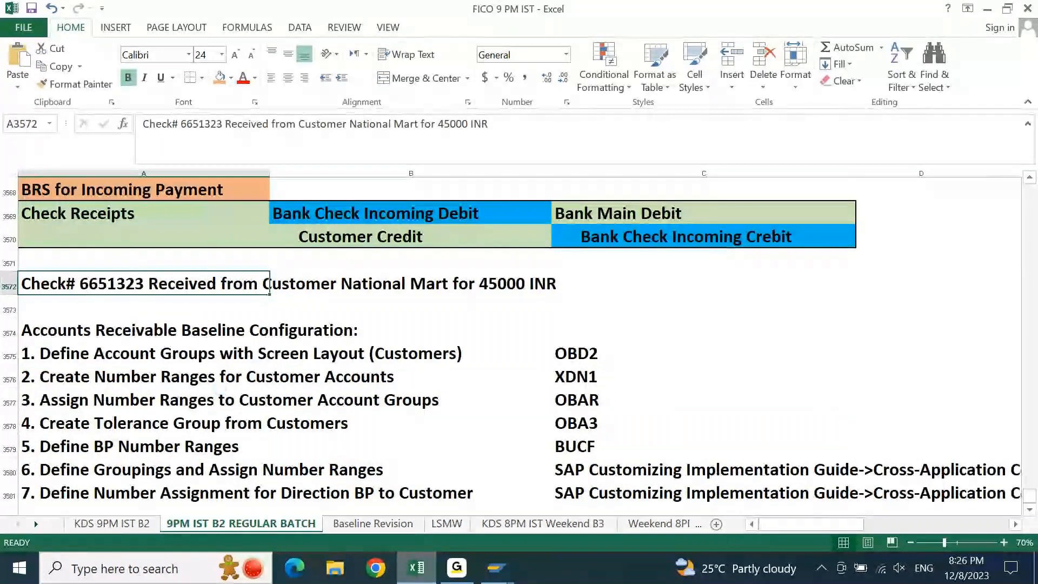
# - Switch back to SAP, run transaction BP, and start a new organization with grouping 90CU 9000 CUSTOMER
pyautogui.click(513, 574)
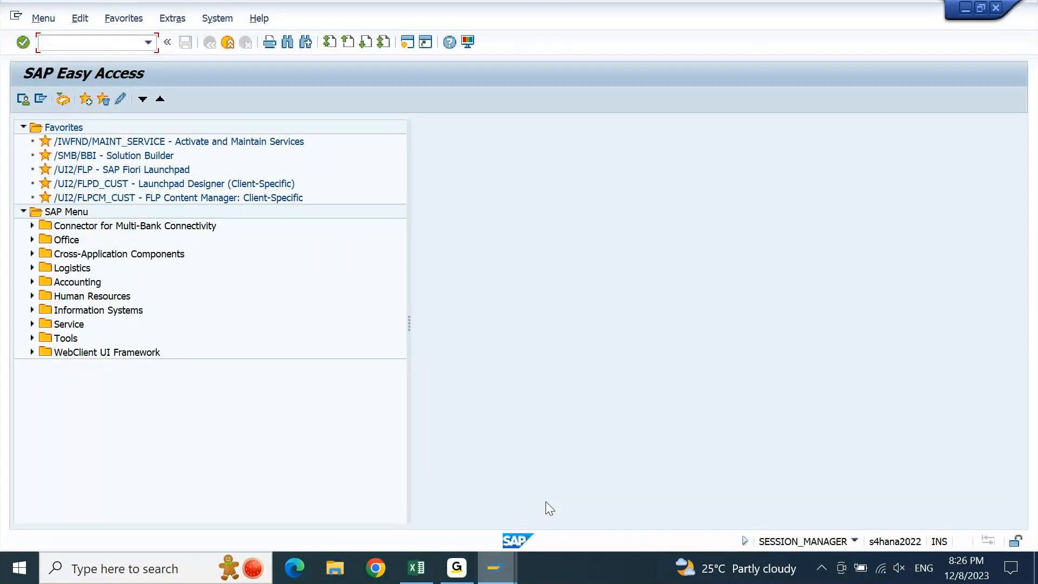
pyautogui.write('BP')
pyautogui.press('Return')
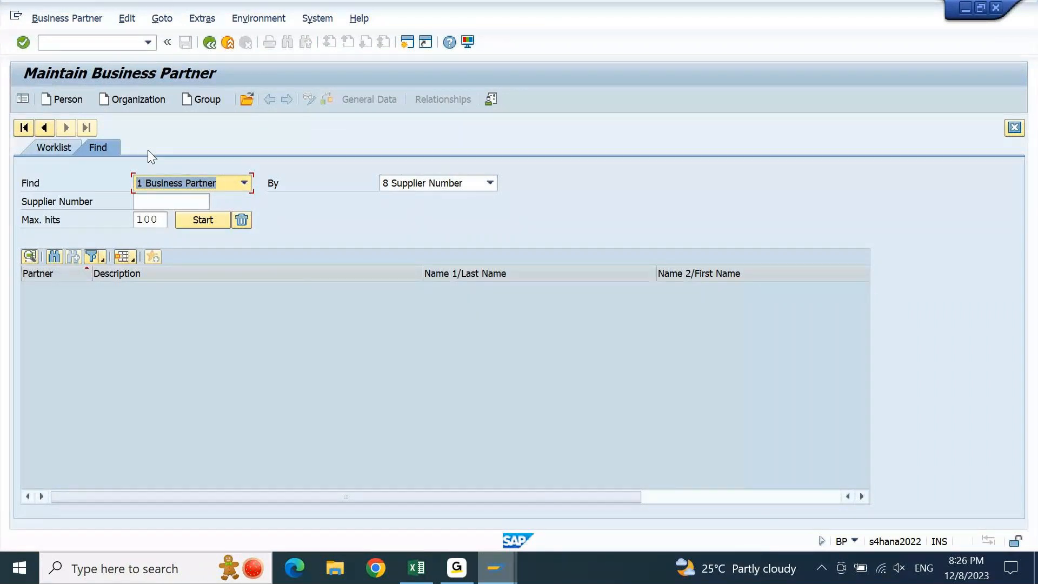
pyautogui.click(130, 101)
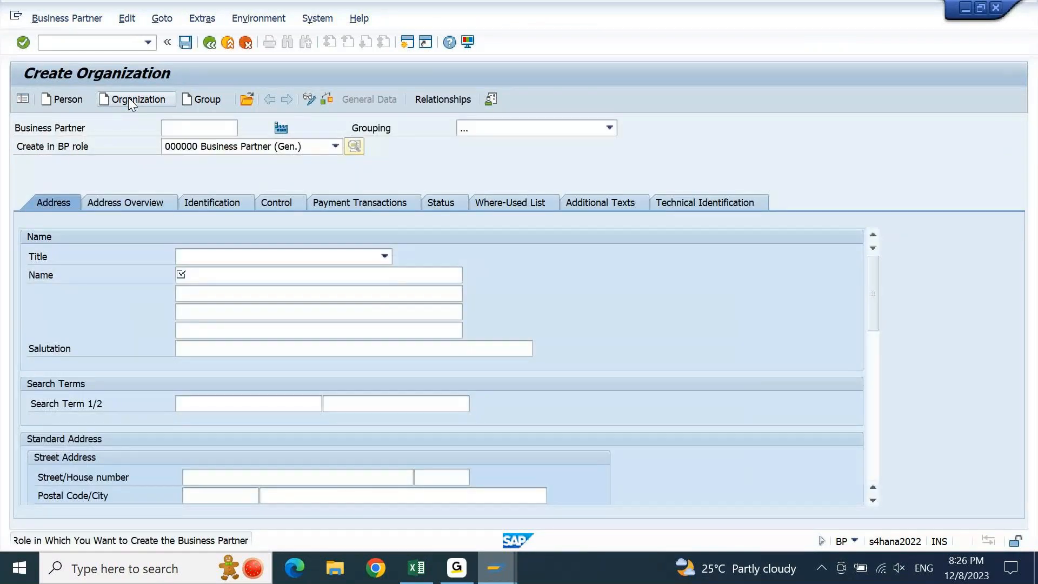
pyautogui.click(510, 132)
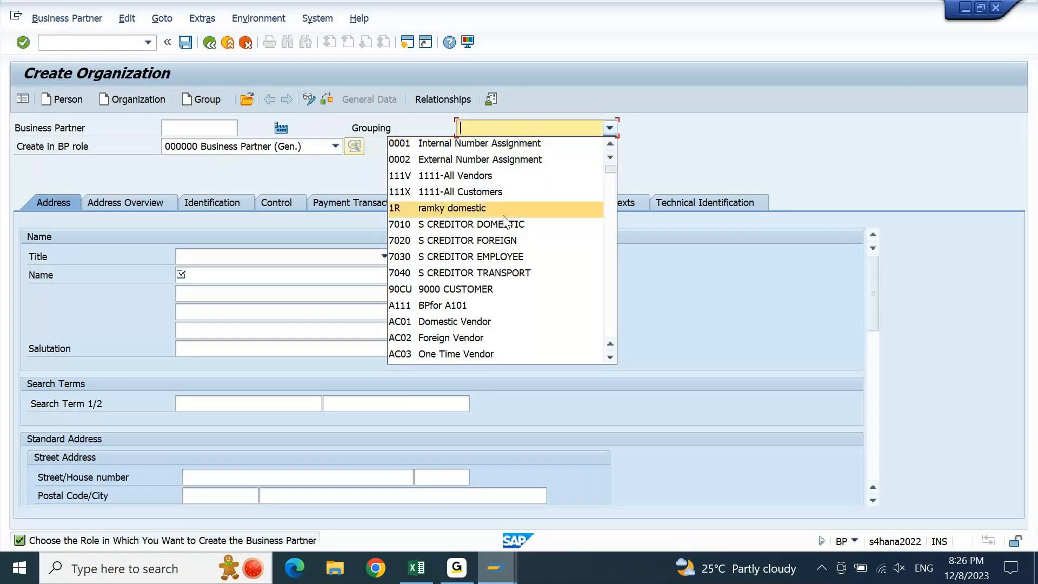
pyautogui.click(481, 290)
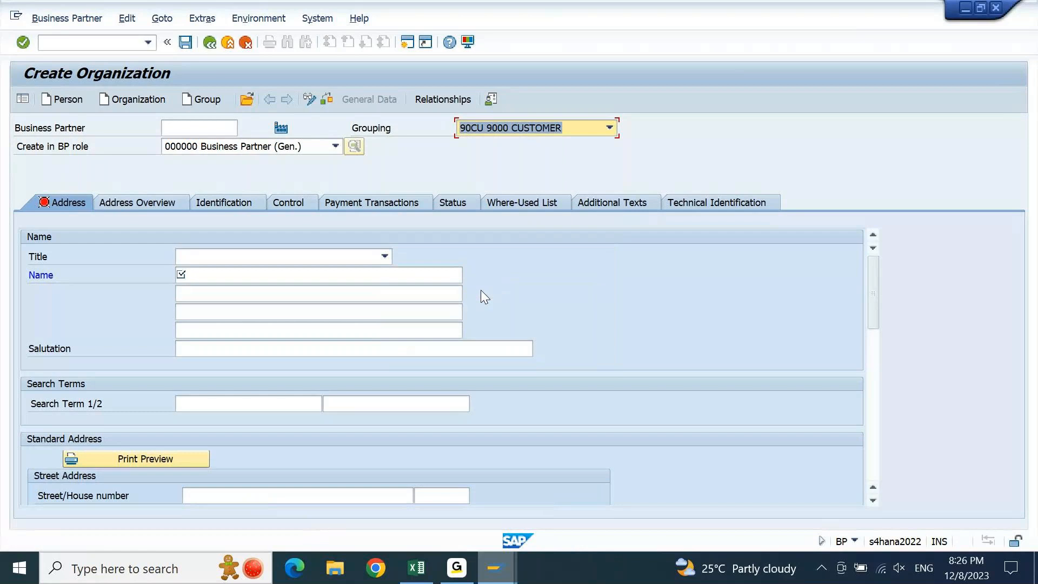
# - Set the organization's title to Company and enter National Mart as both its name and first search term
pyautogui.click(263, 262)
pyautogui.click(256, 275)
pyautogui.click(257, 274)
pyautogui.write('nA')
pyautogui.press('BackSpace')
pyautogui.press('BackSpace')
pyautogui.write('National ')
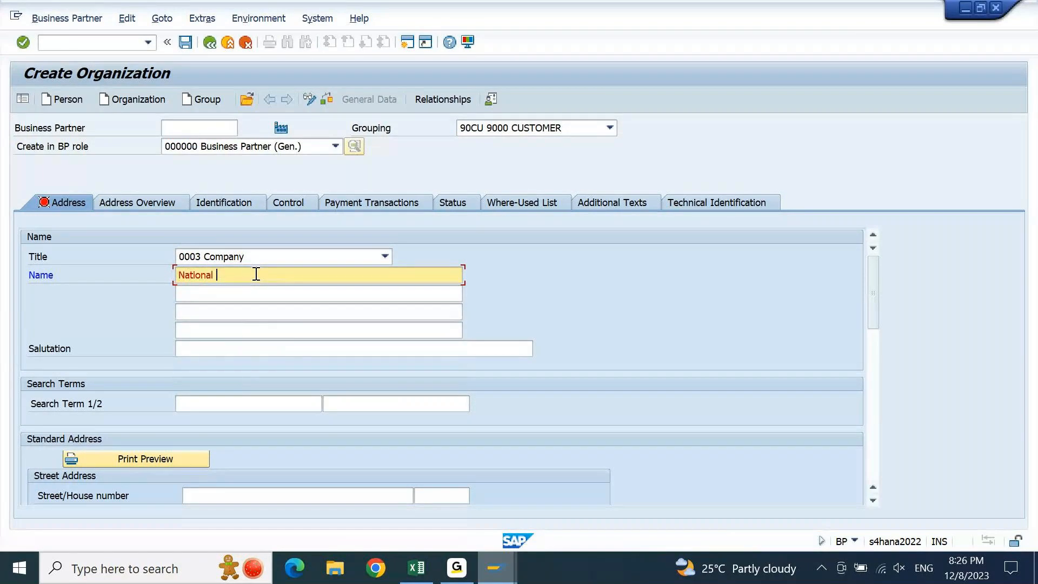
pyautogui.write('Mart')
pyautogui.click(222, 402)
pyautogui.write('National Mart')
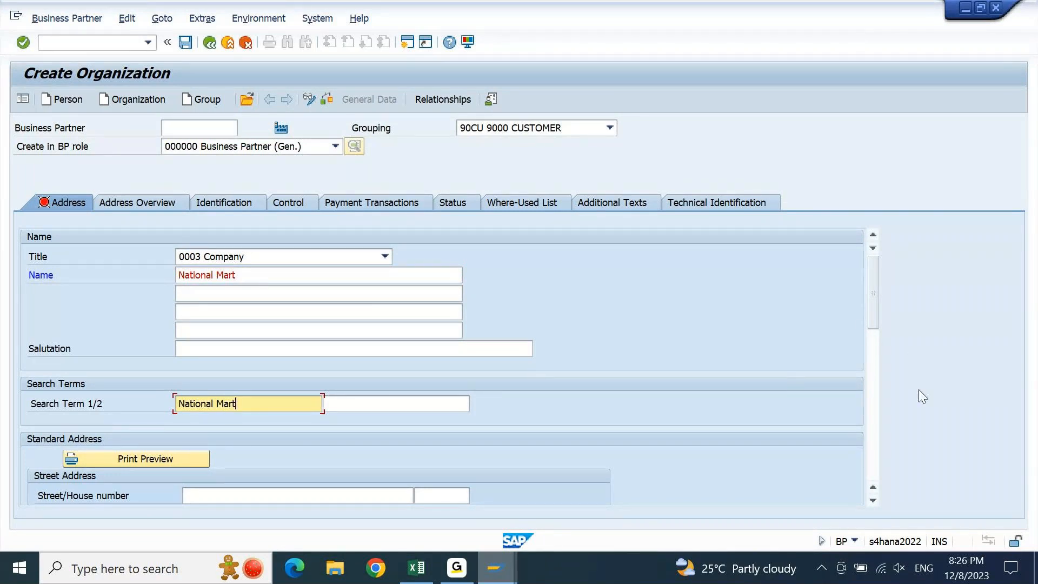
pyautogui.moveTo(873, 296); pyautogui.dragTo(874, 346)
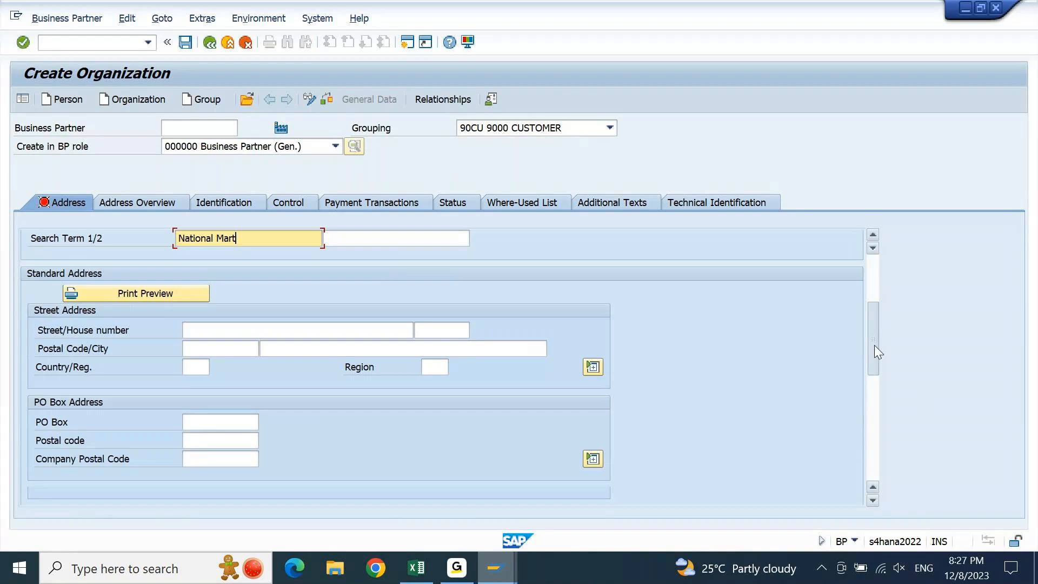
# - Fill in the organization's street, house number, postal code and city, with country IN and region 10
pyautogui.click(345, 331)
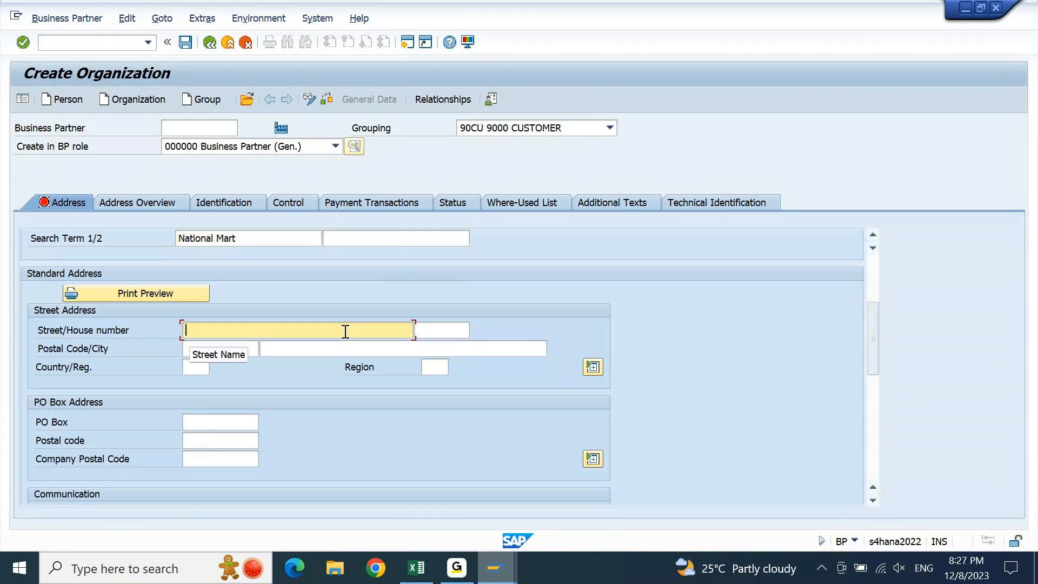
pyautogui.write('Na')
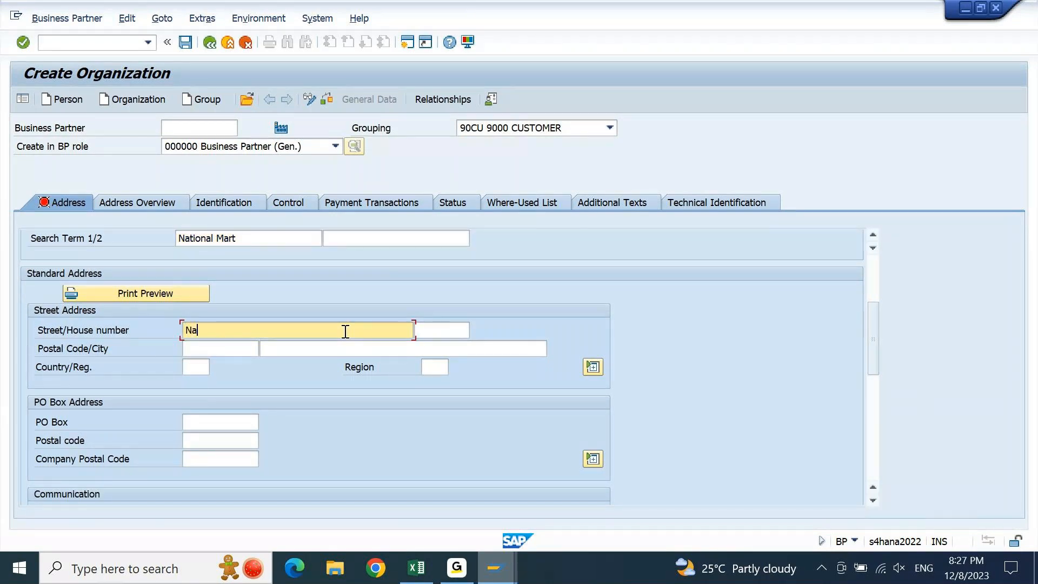
pyautogui.write('tional Street')
pyautogui.press('Tab')
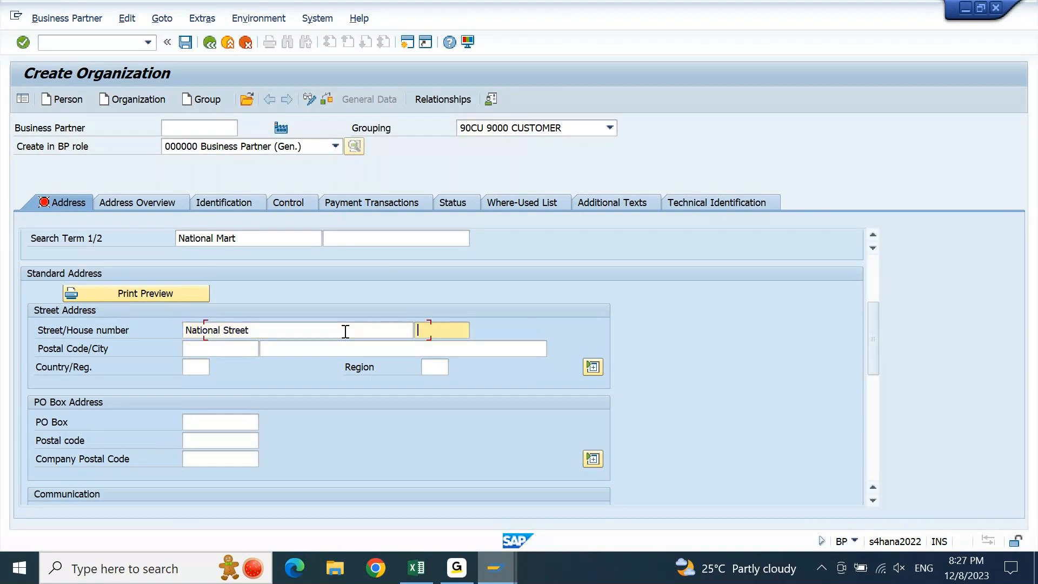
pyautogui.write('7')
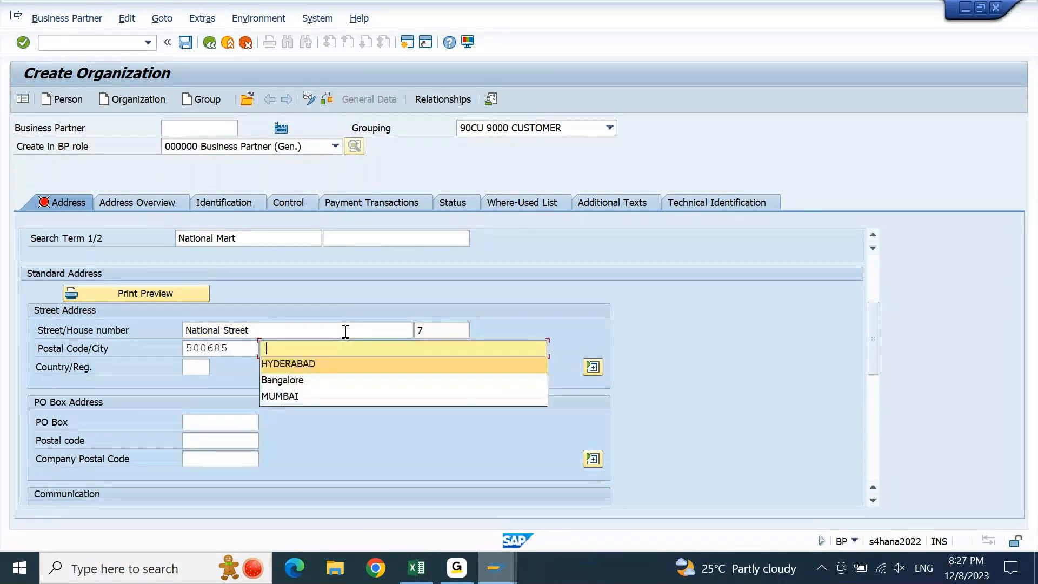
pyautogui.press('Tab')
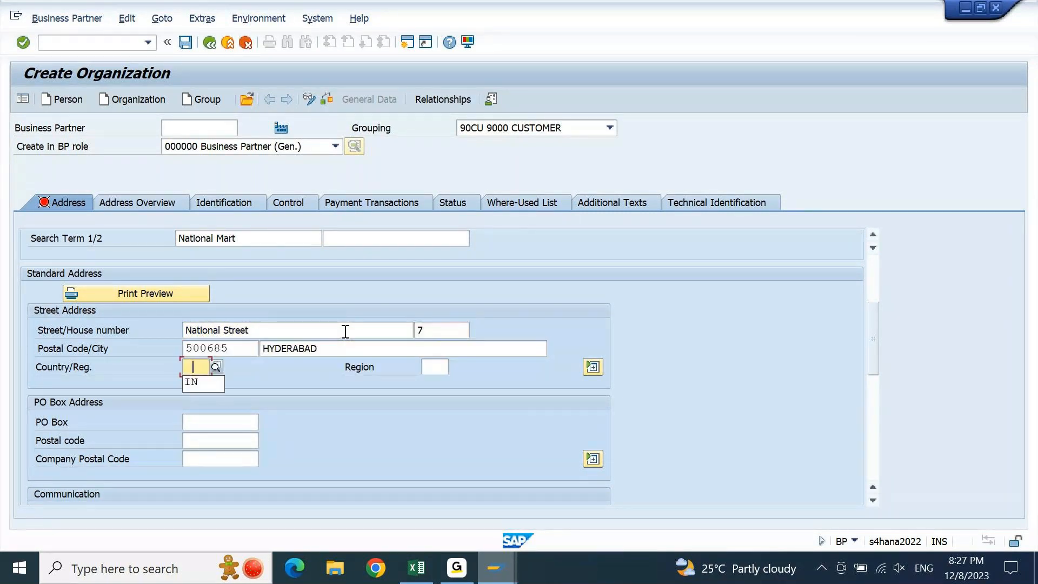
pyautogui.press('Down')
pyautogui.press('Tab')
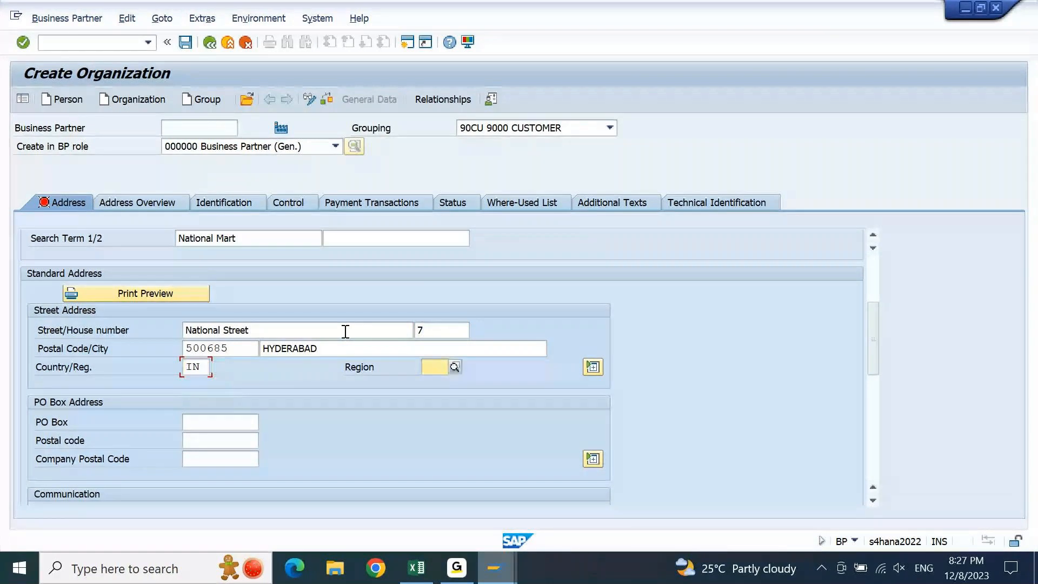
pyautogui.write('10')
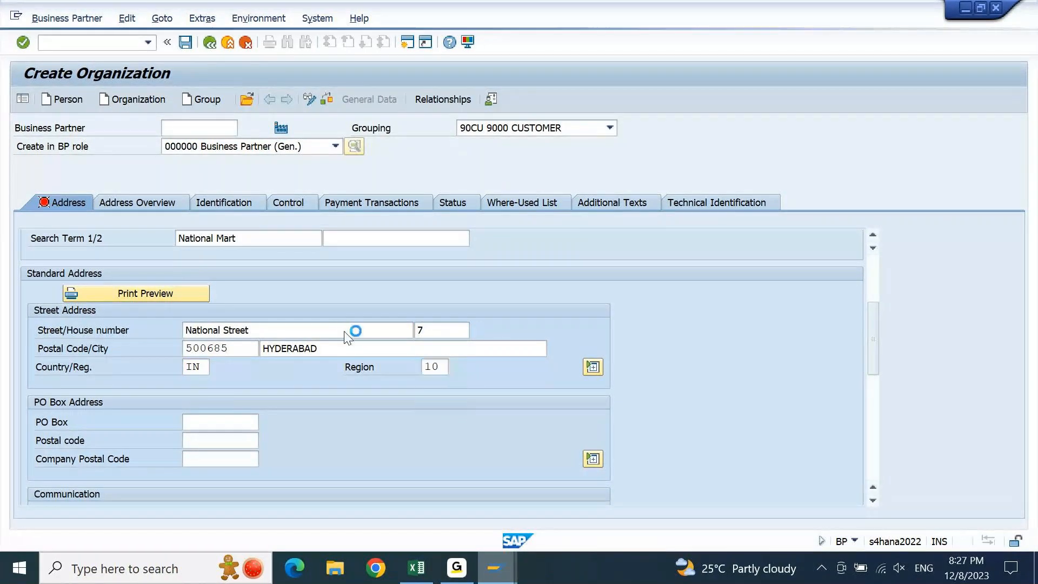
pyautogui.press('Return')
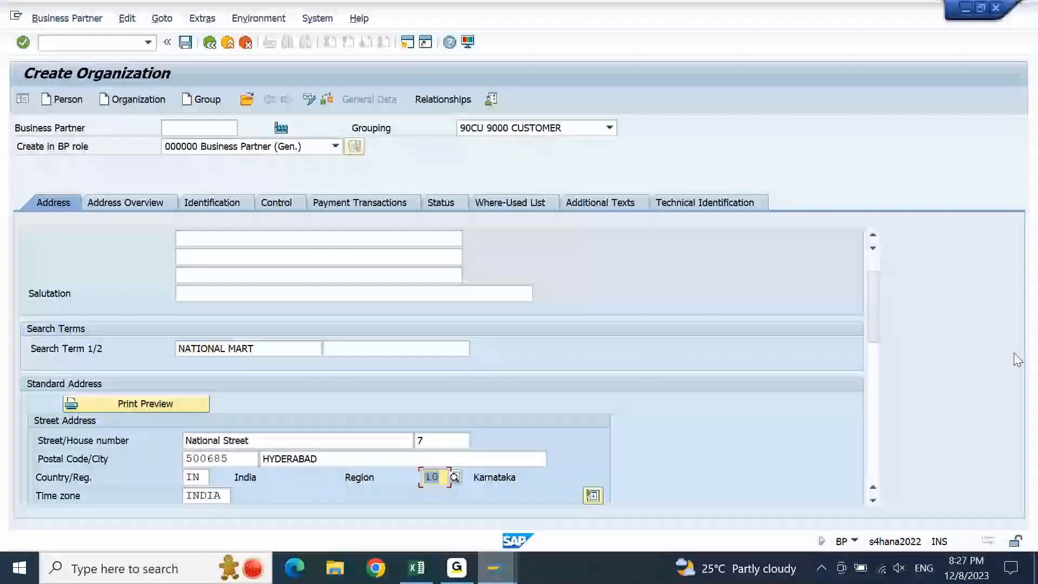
# - Set the communication language of the organization to EN English
pyautogui.scroll(-5, 865, 363)
pyautogui.scroll(-1, 865, 364)
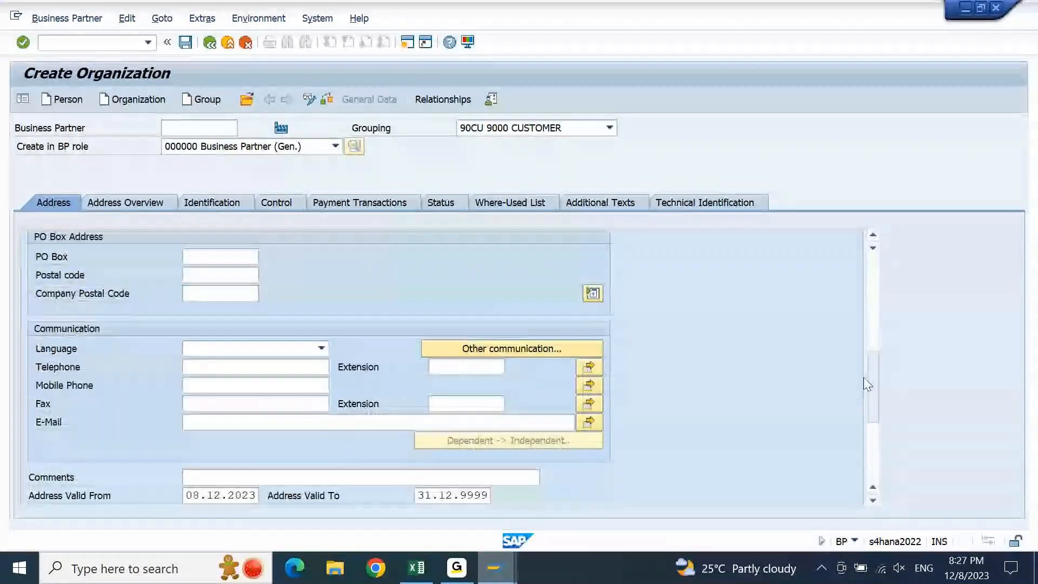
pyautogui.click(234, 352)
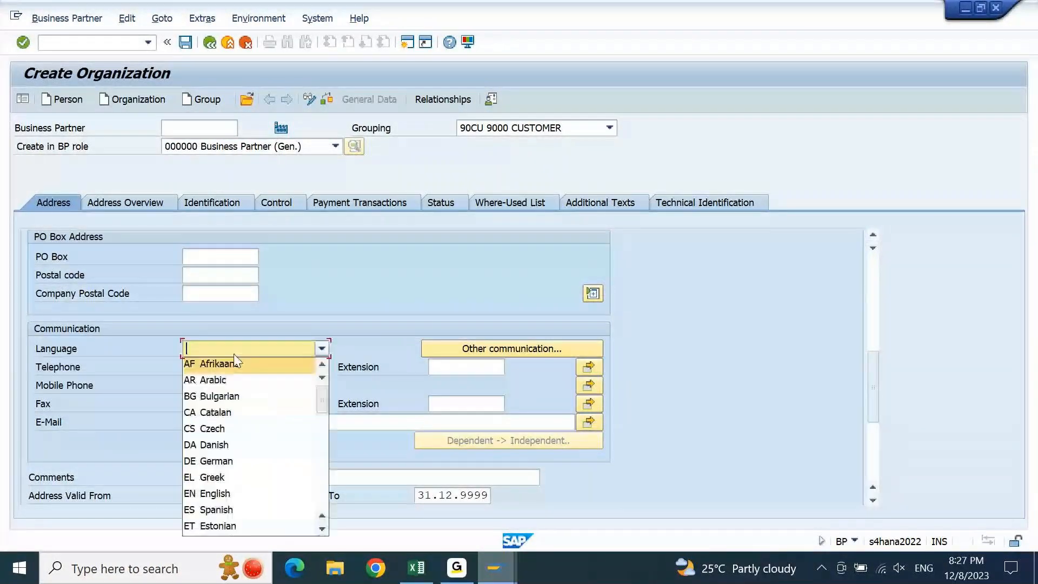
pyautogui.write('en')
pyautogui.press('Return')
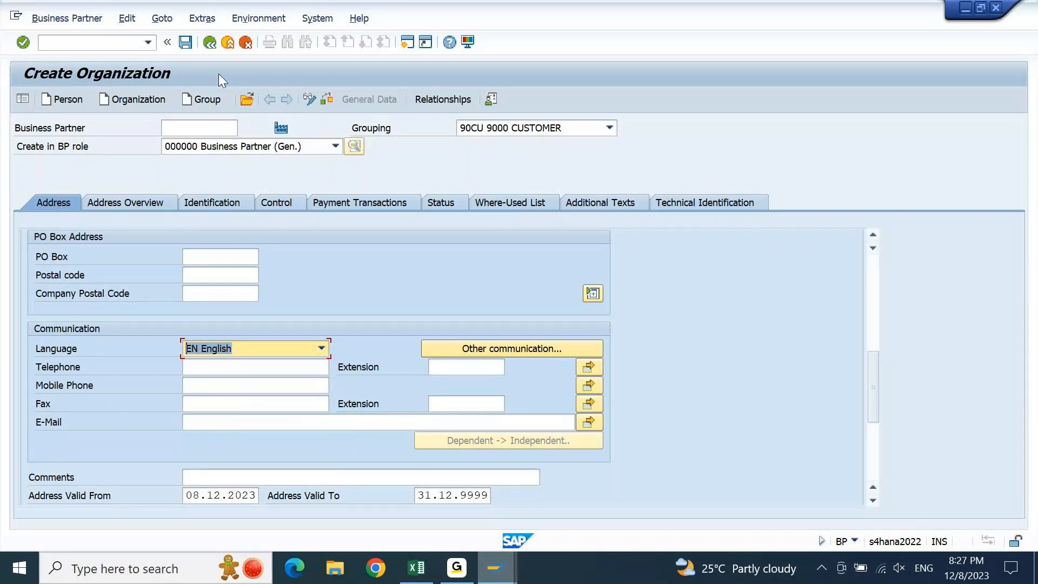
# - Save the new organization and switch its record to change mode
pyautogui.click(187, 44)
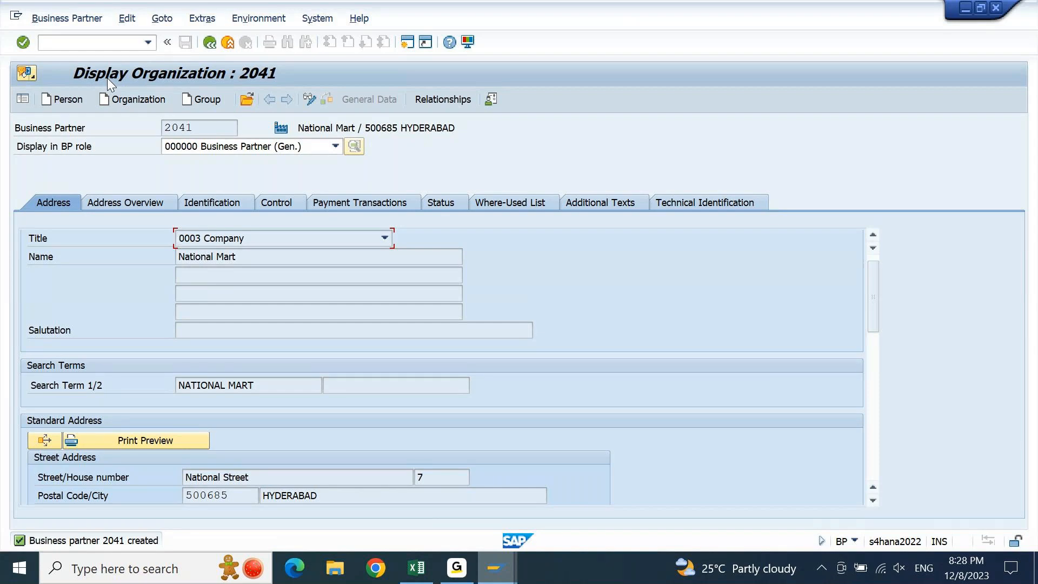
pyautogui.click(311, 101)
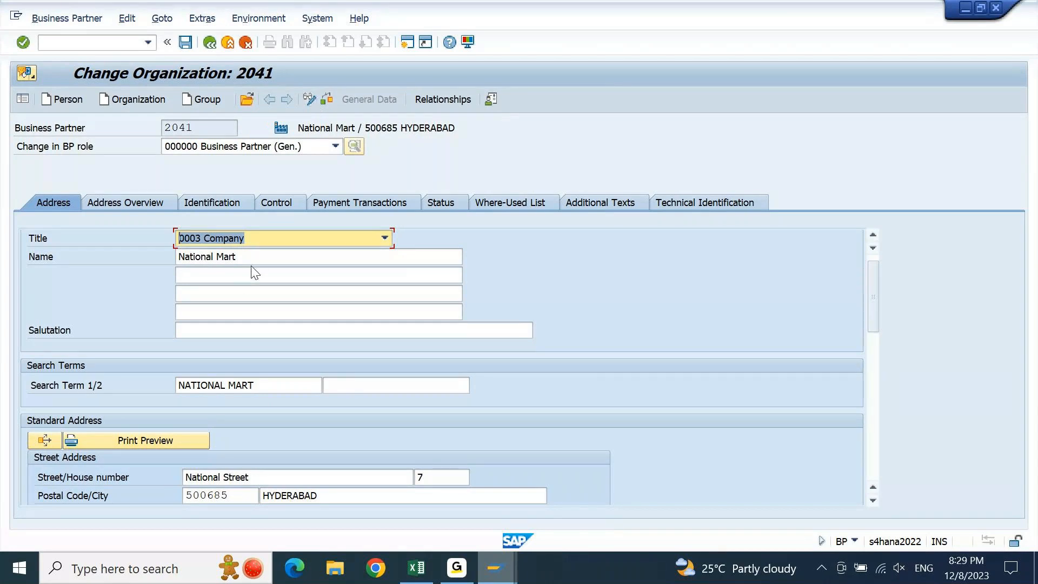
pyautogui.press('Tab')
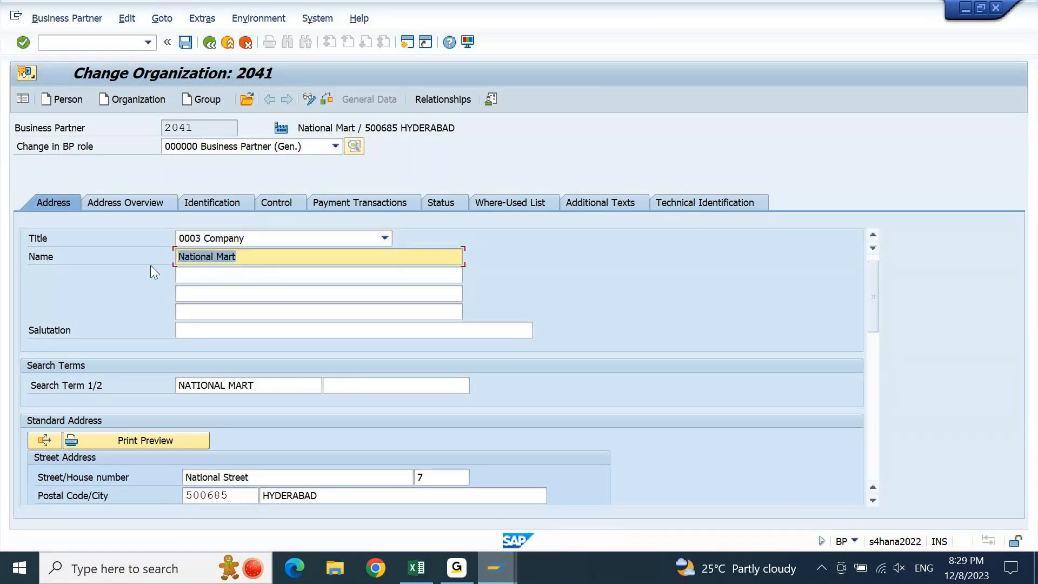
pyautogui.write('*')
pyautogui.moveTo(197, 259); pyautogui.dragTo(164, 260)
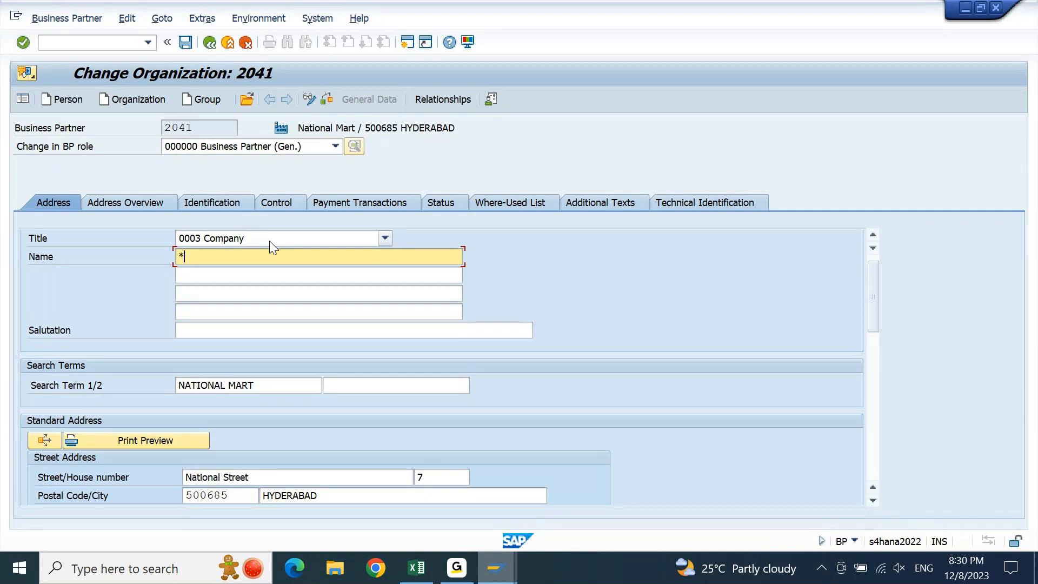
pyautogui.press('BackSpace')
pyautogui.press('Down')
pyautogui.press('Return')
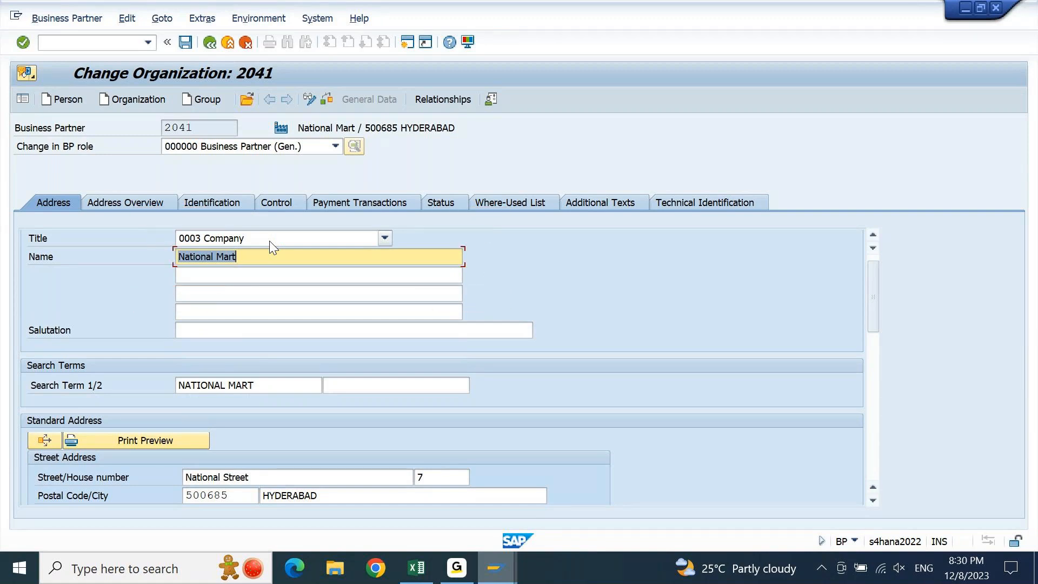
# - Add the role FLCU00 Customer (Fin.Accounting) to the National Mart business partner
pyautogui.click(336, 147)
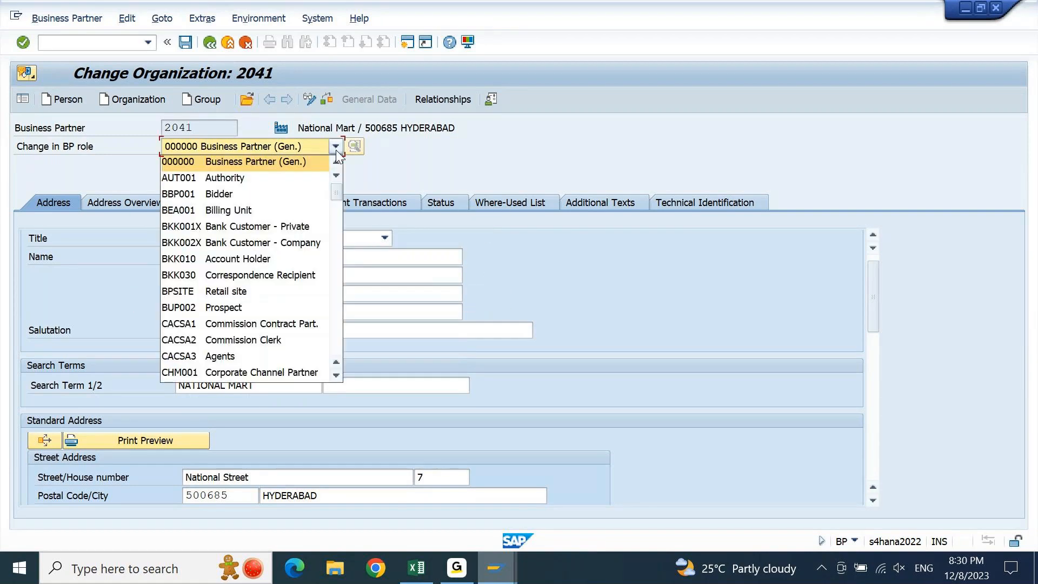
pyautogui.moveTo(336, 194); pyautogui.dragTo(335, 232)
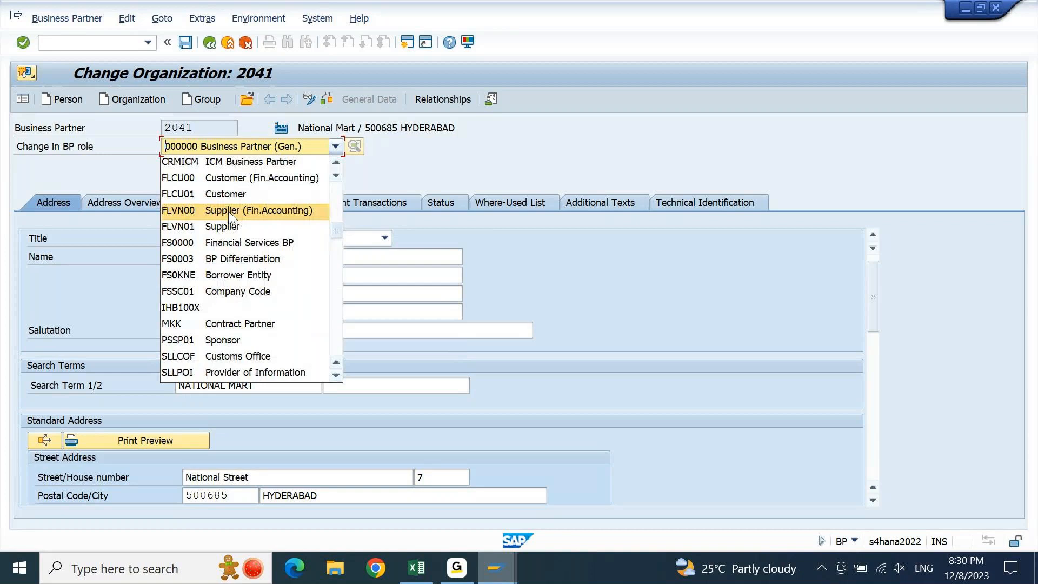
pyautogui.click(226, 177)
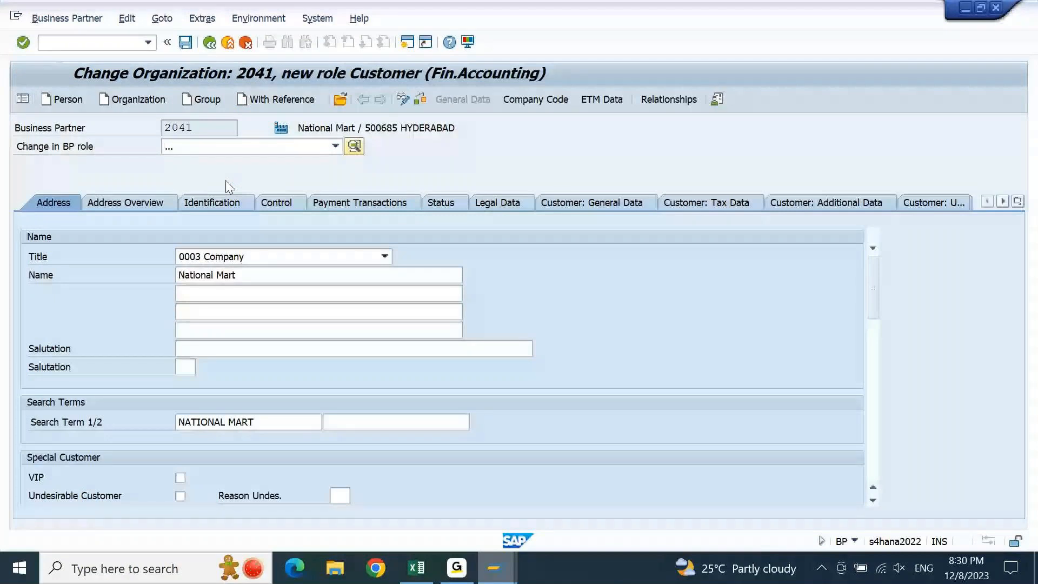
# - Check the account group and customer number in the customer's general data
pyautogui.click(596, 203)
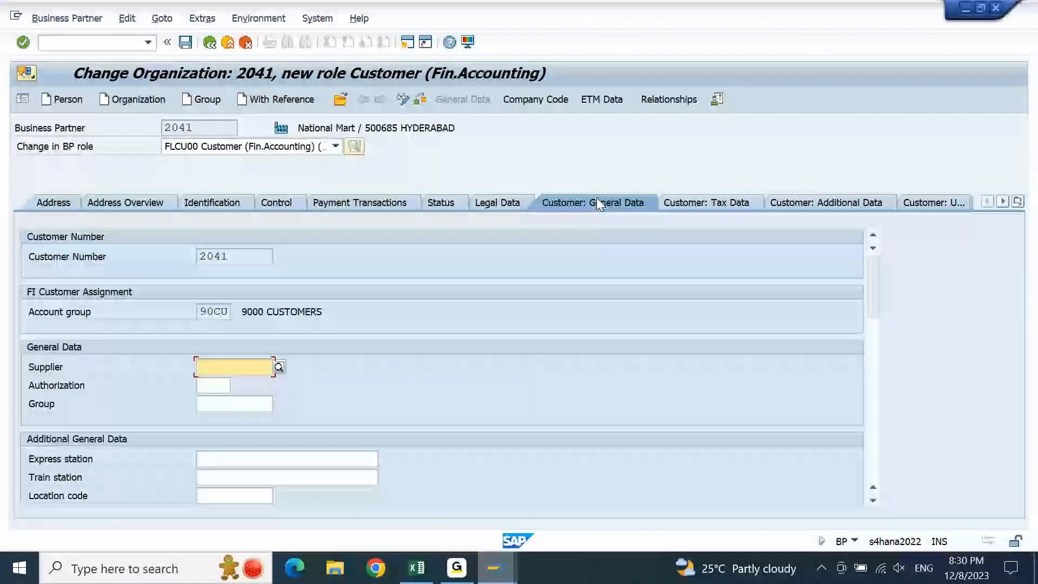
pyautogui.click(201, 314)
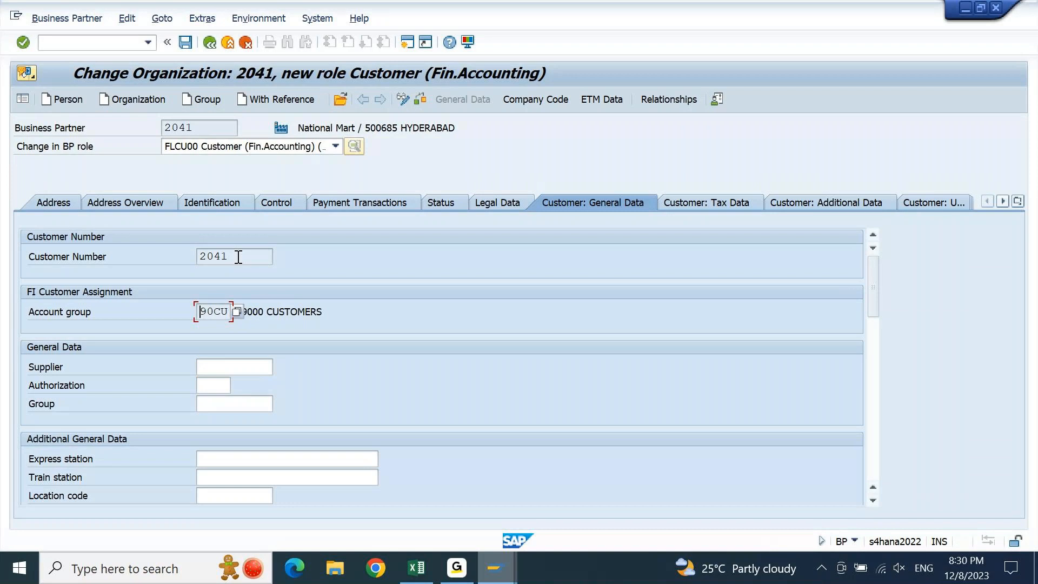
pyautogui.doubleClick(238, 255)
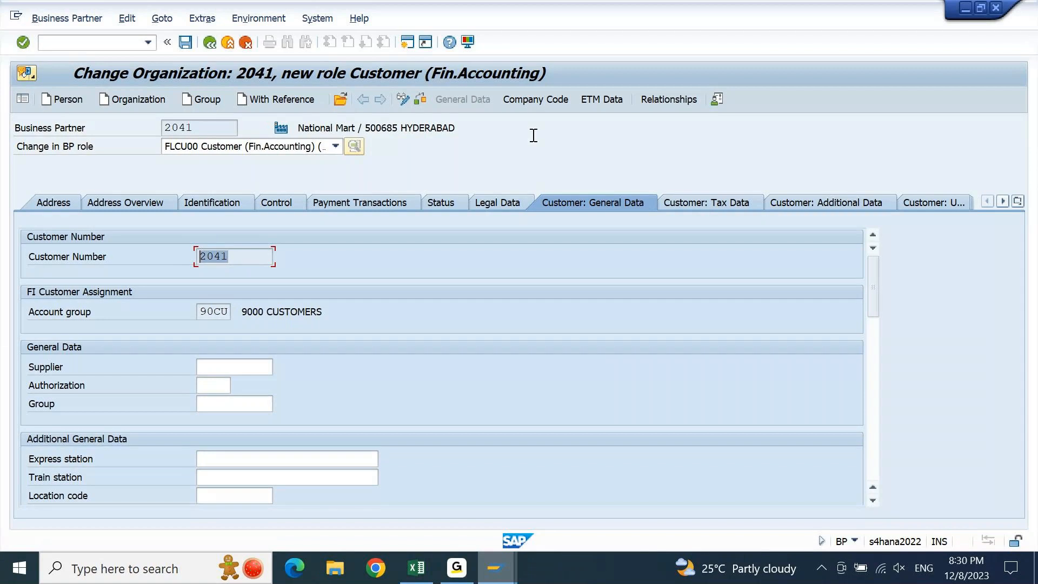
# - Create the customer's company code data for company code 9000 with the reconciliation account LOCAL CUSTOMERS ULTA
pyautogui.click(551, 103)
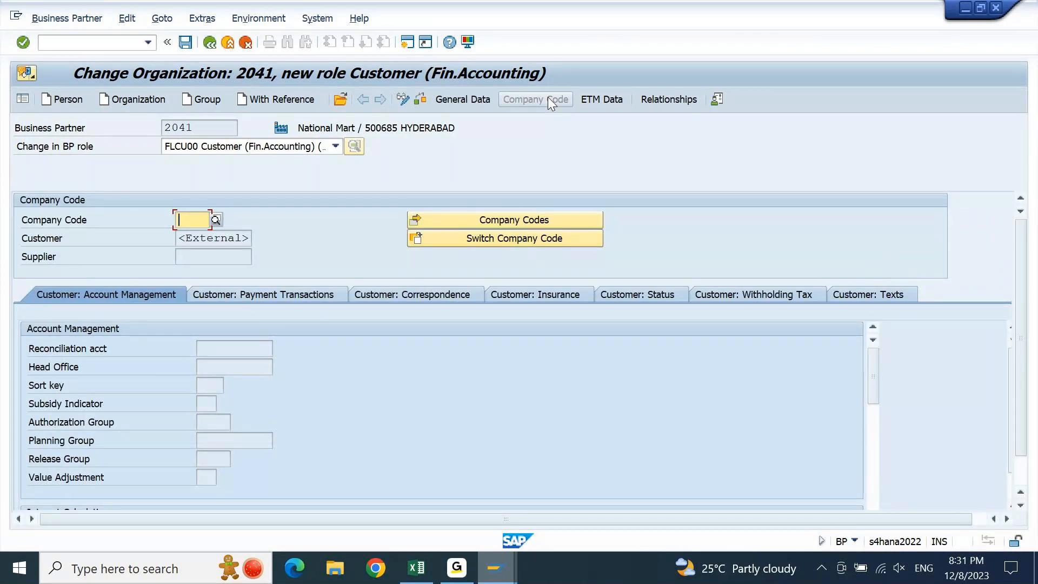
pyautogui.write('9000')
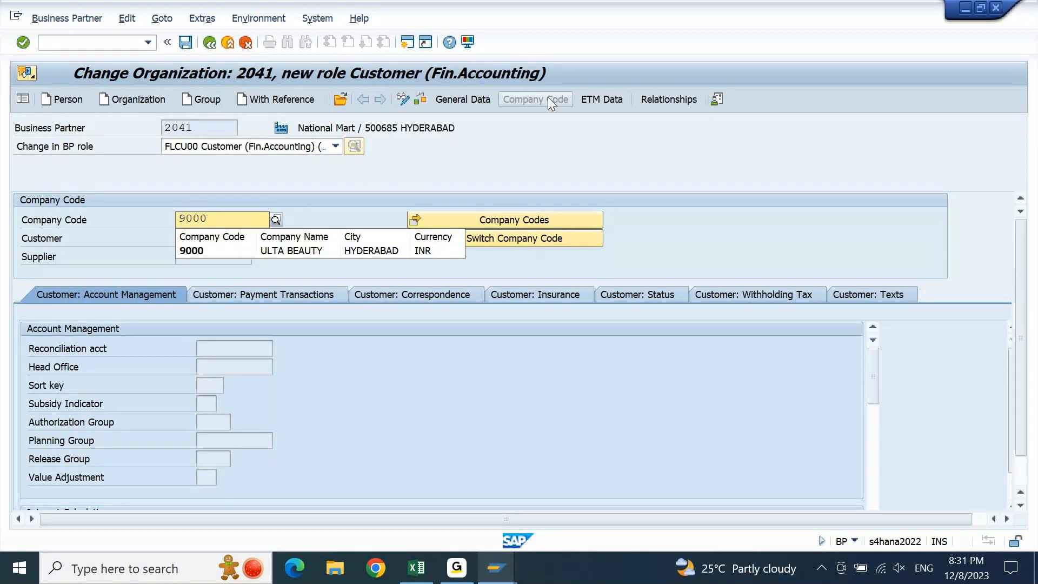
pyautogui.press('Return')
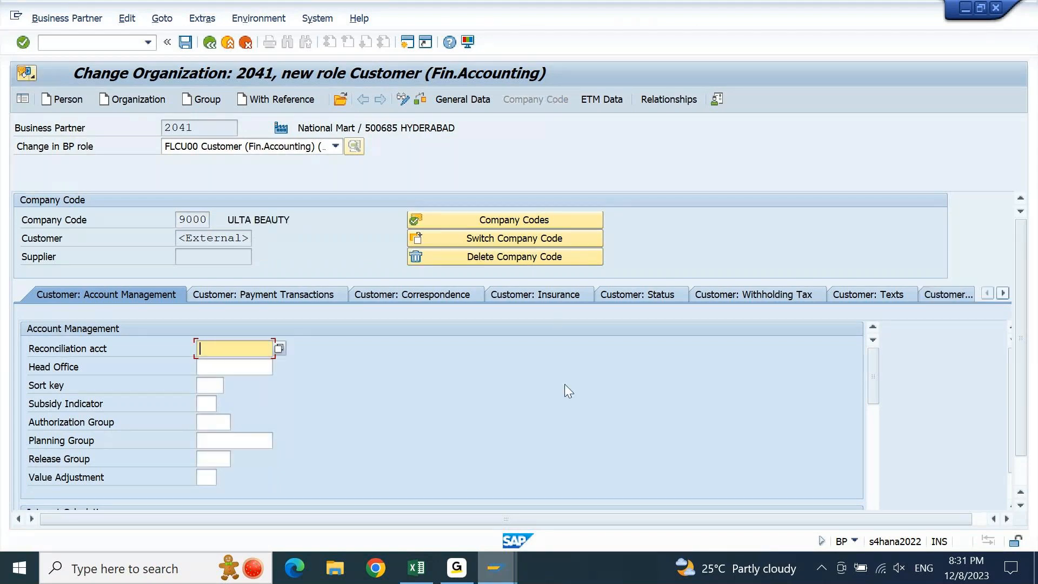
pyautogui.click(280, 349)
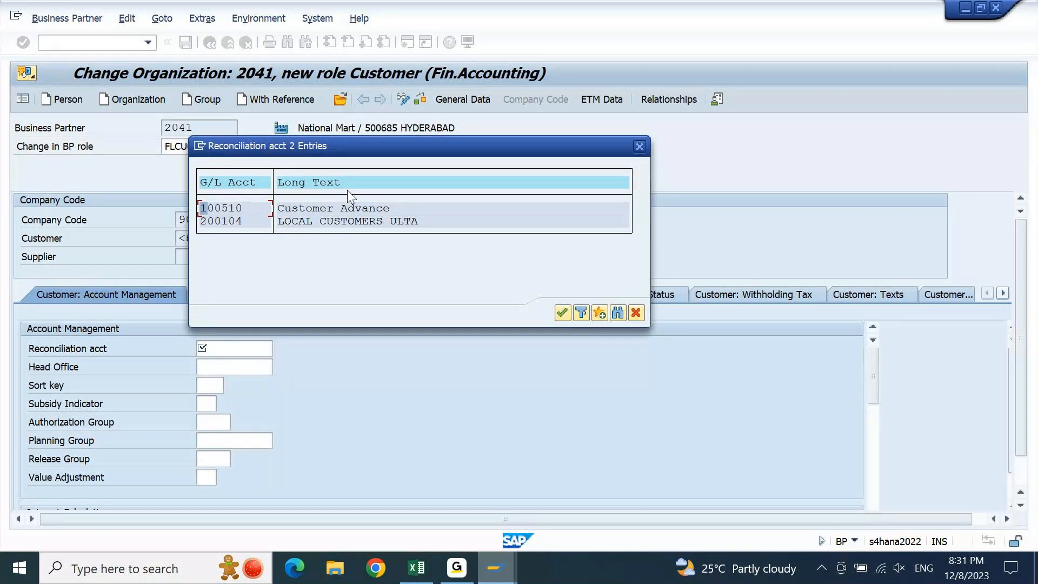
pyautogui.doubleClick(332, 226)
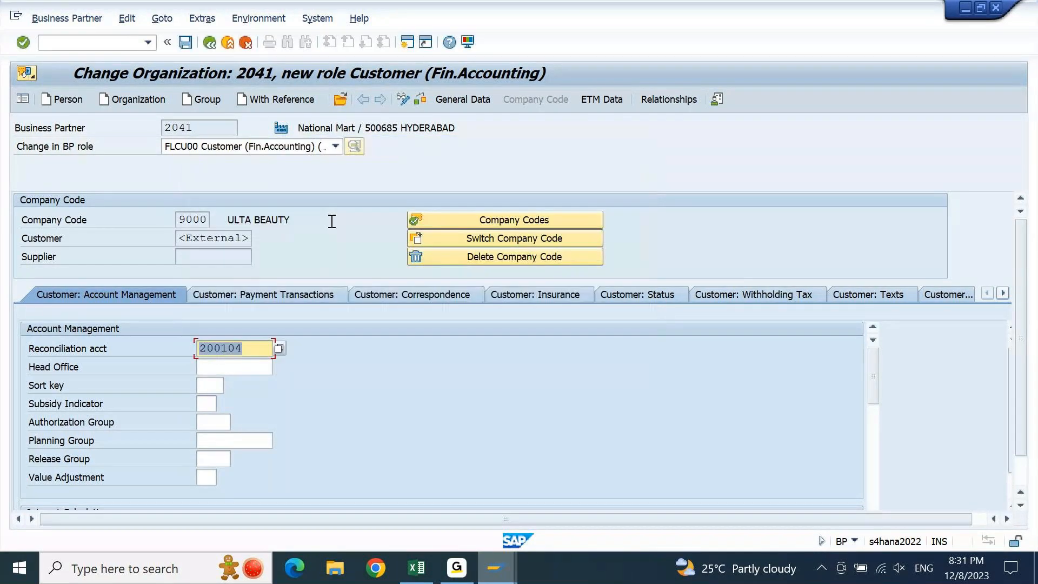
pyautogui.press('Return')
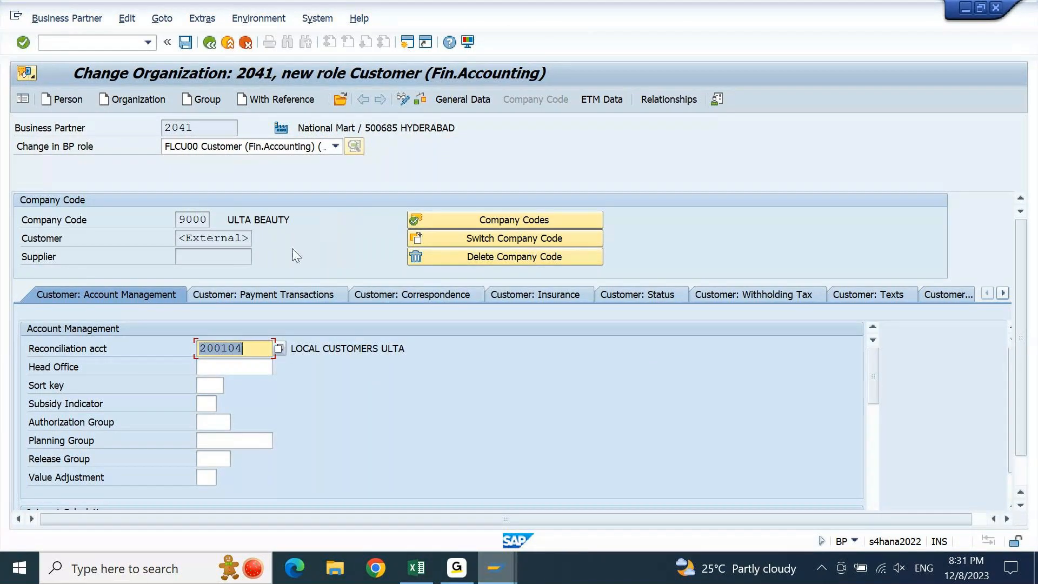
# - Set the sort key to 001 Posting date and save the customer's company code data
pyautogui.click(212, 387)
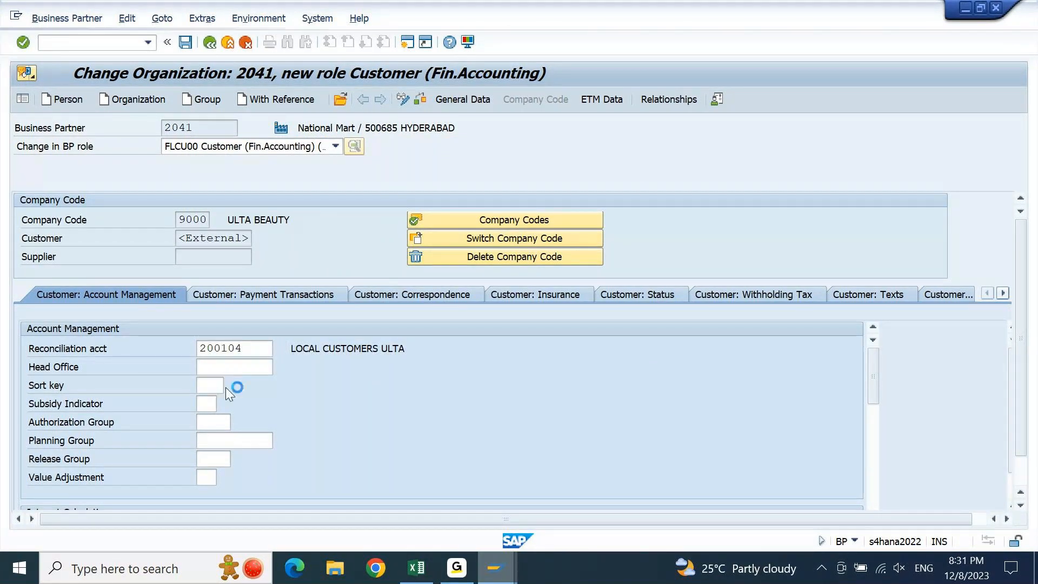
pyautogui.click(227, 386)
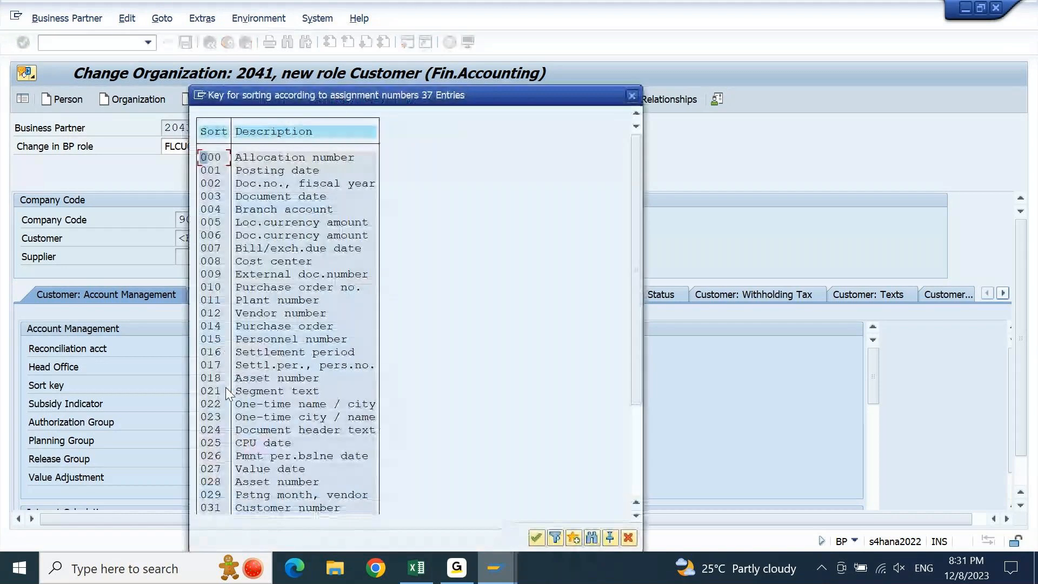
pyautogui.doubleClick(290, 173)
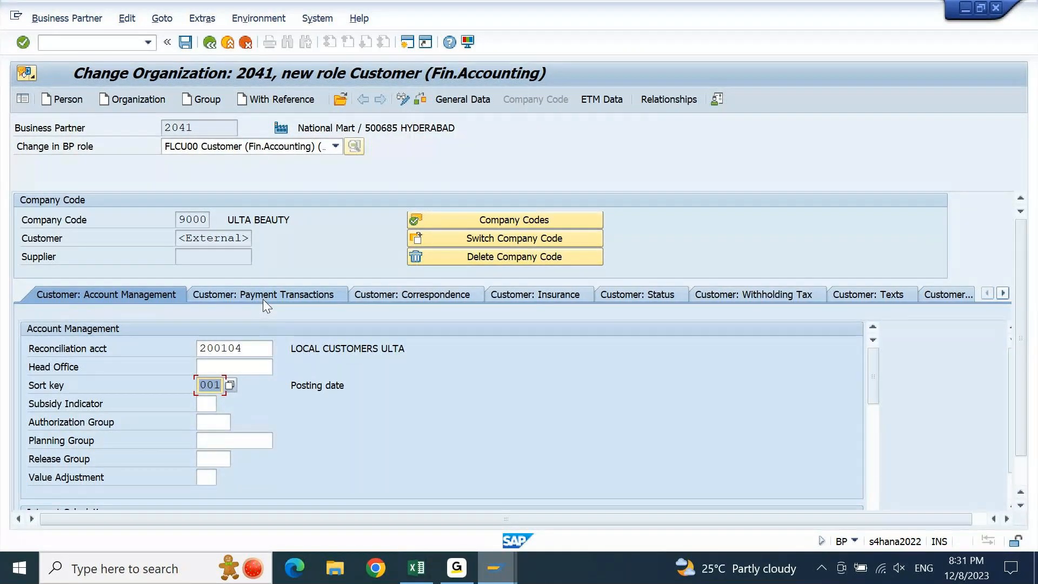
pyautogui.click(188, 48)
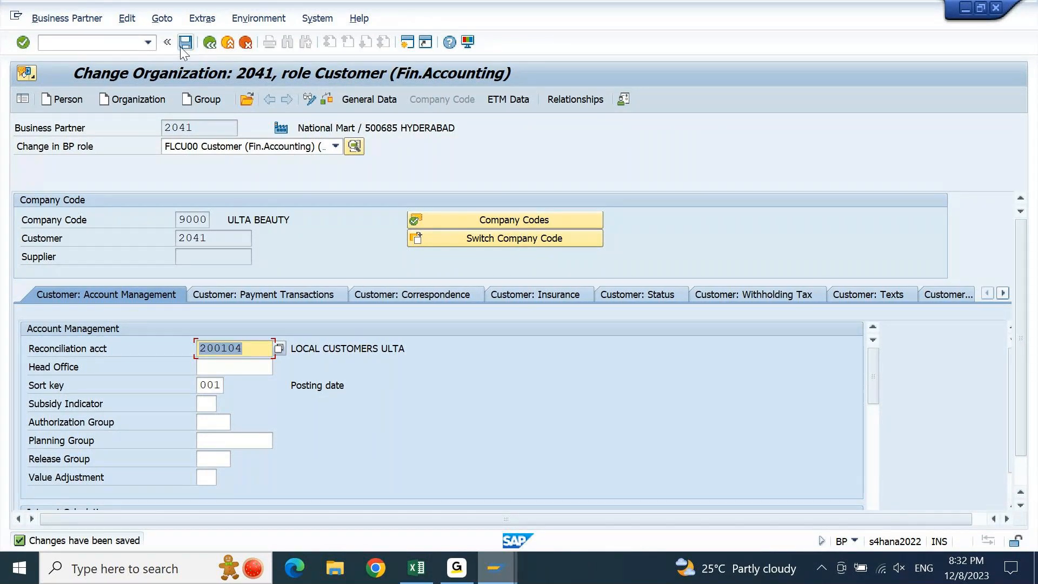
# - Leave the business partner maintenance with /n and start transaction FBL5N for the customer line item display
pyautogui.click(122, 44)
pyautogui.write('/')
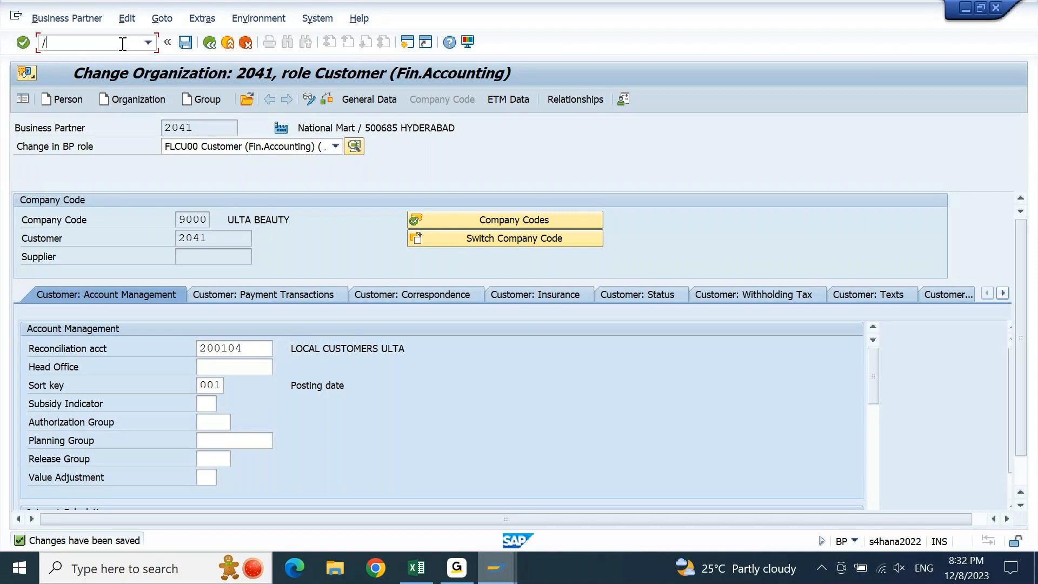
pyautogui.write('n')
pyautogui.press('Return')
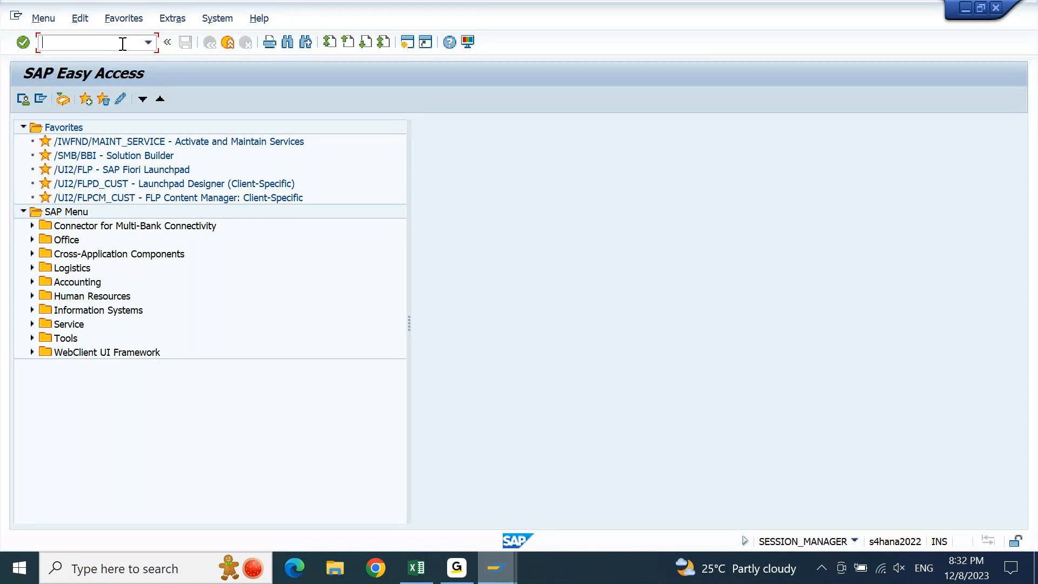
pyautogui.write('FBL5N')
pyautogui.press('Return')
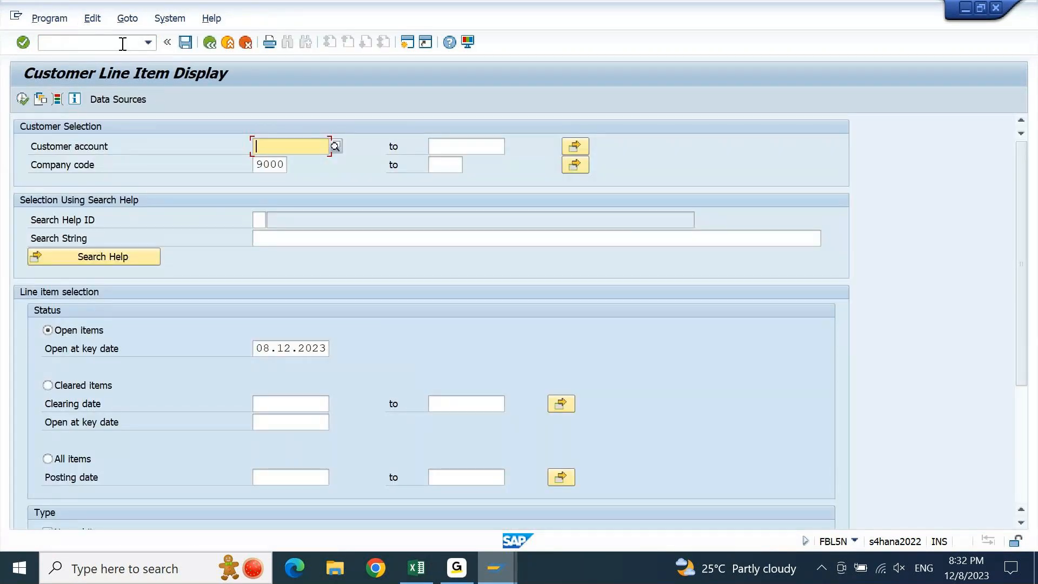
# - Run the open item display for the National Mart customer account in company code 9000
pyautogui.write('204')
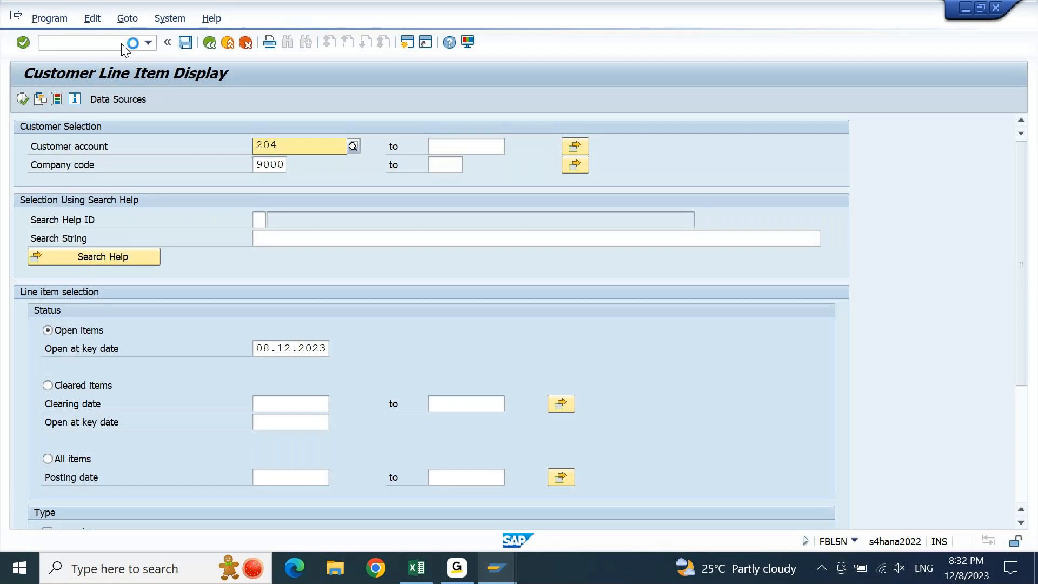
pyautogui.press('Down')
pyautogui.press('Down')
pyautogui.press('Return')
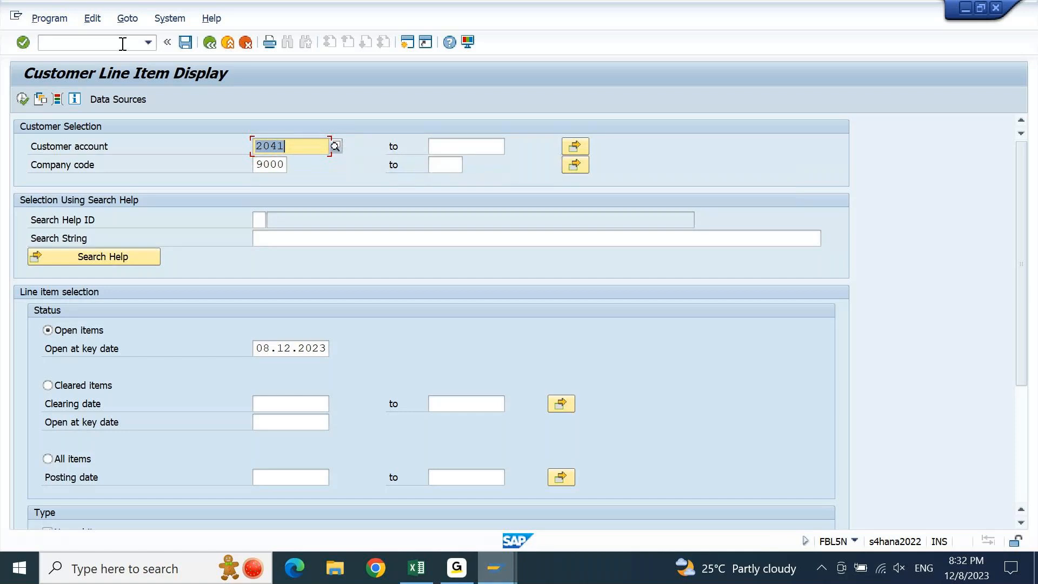
pyautogui.press('F8')
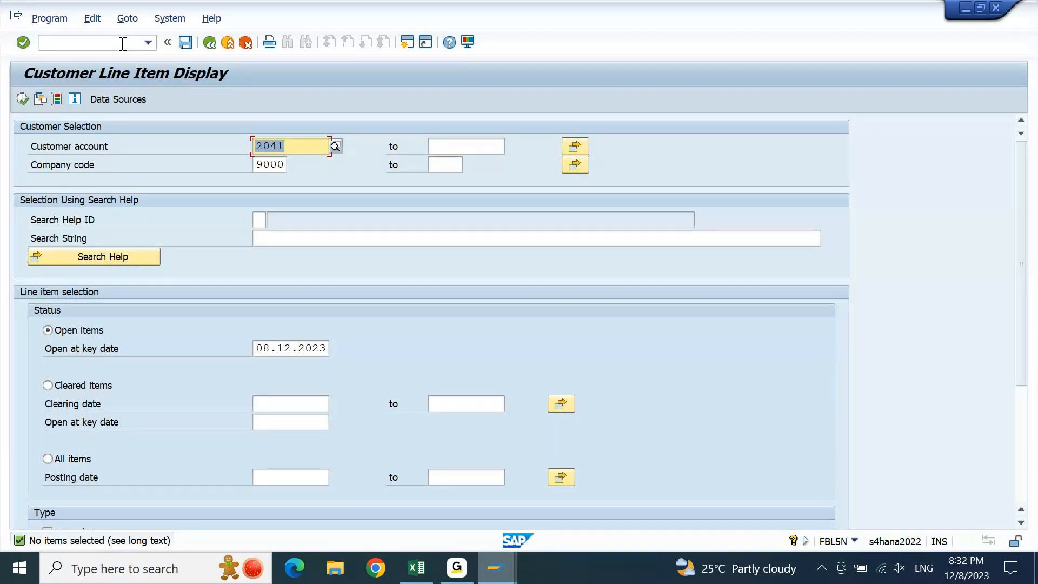
# - Switch to the Enqueue Administration session and start transaction F-22 with /NF-22 for customer invoice entry
pyautogui.moveTo(496, 568)
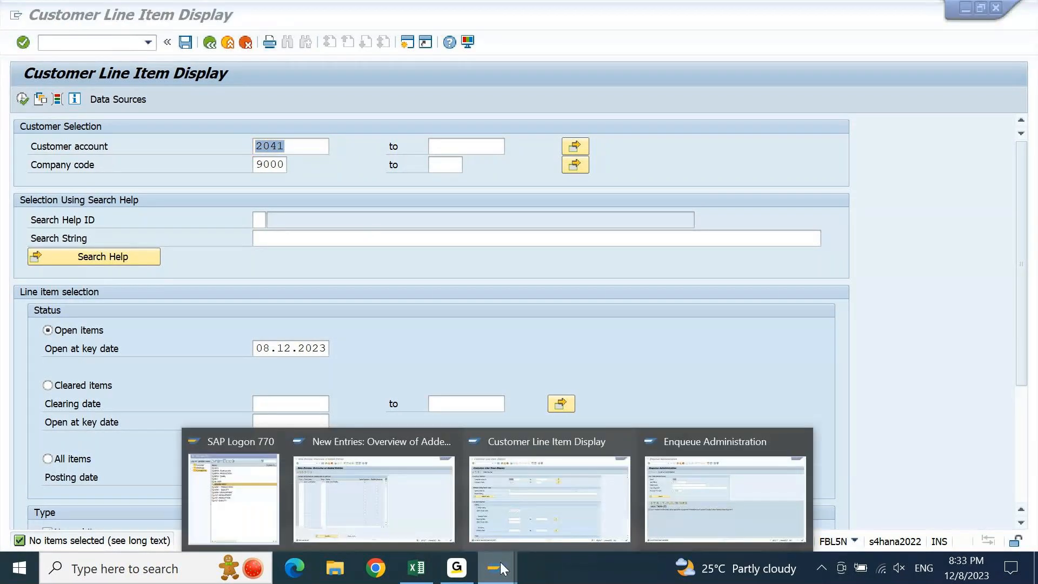
pyautogui.click(721, 501)
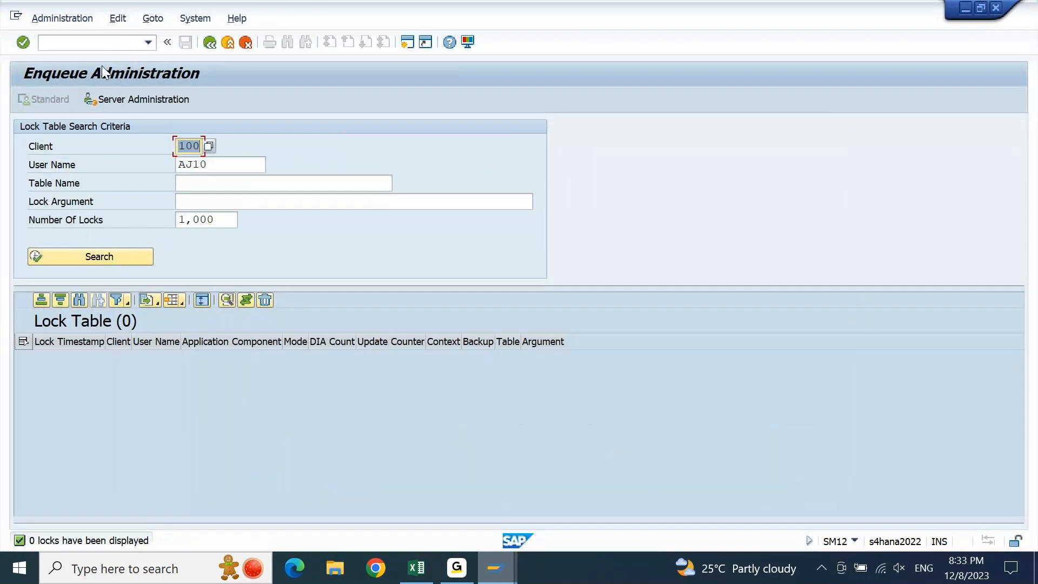
pyautogui.click(106, 41)
pyautogui.write('/NF-')
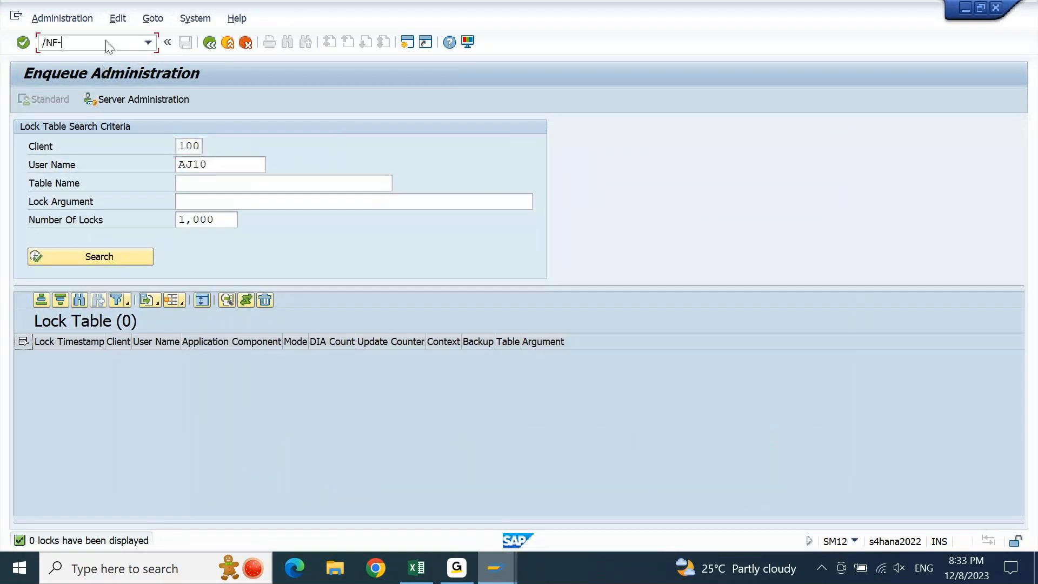
pyautogui.write('22')
pyautogui.press('Return')
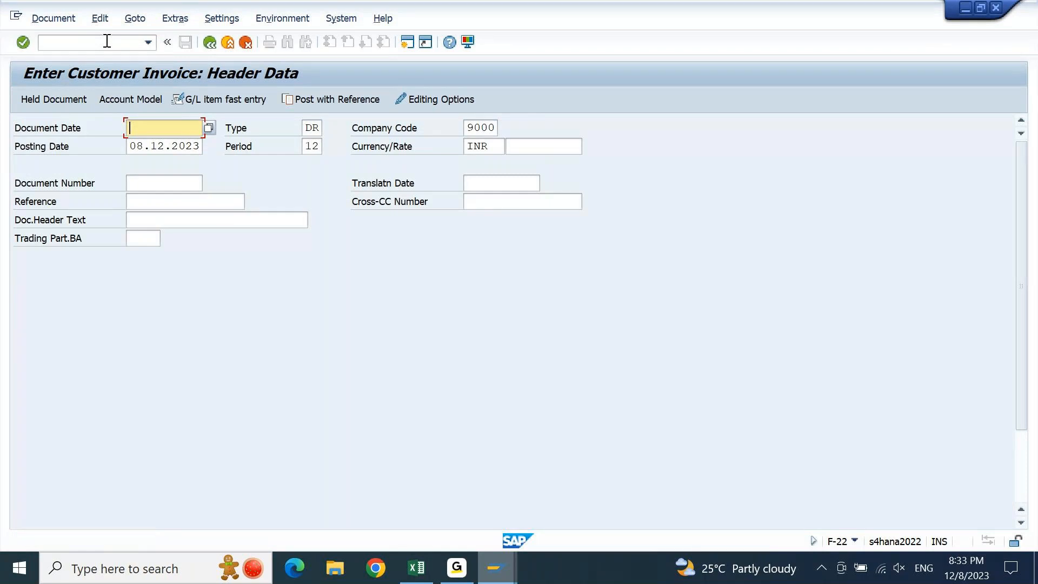
# - Set both the document date and the posting date of the customer invoice to 08.12.2023
pyautogui.press('Down')
pyautogui.hotkey('shift', 'Right')
pyautogui.write('5')
pyautogui.press('Tab')
pyautogui.hotkey('shift', 'Tab')
pyautogui.hotkey('ctrl', 'c')
pyautogui.press('Up')
pyautogui.hotkey('ctrl', 'v')
pyautogui.hotkey('shift', 'Right')
pyautogui.write('8')
pyautogui.press('Down')
pyautogui.hotkey('shift', 'Right')
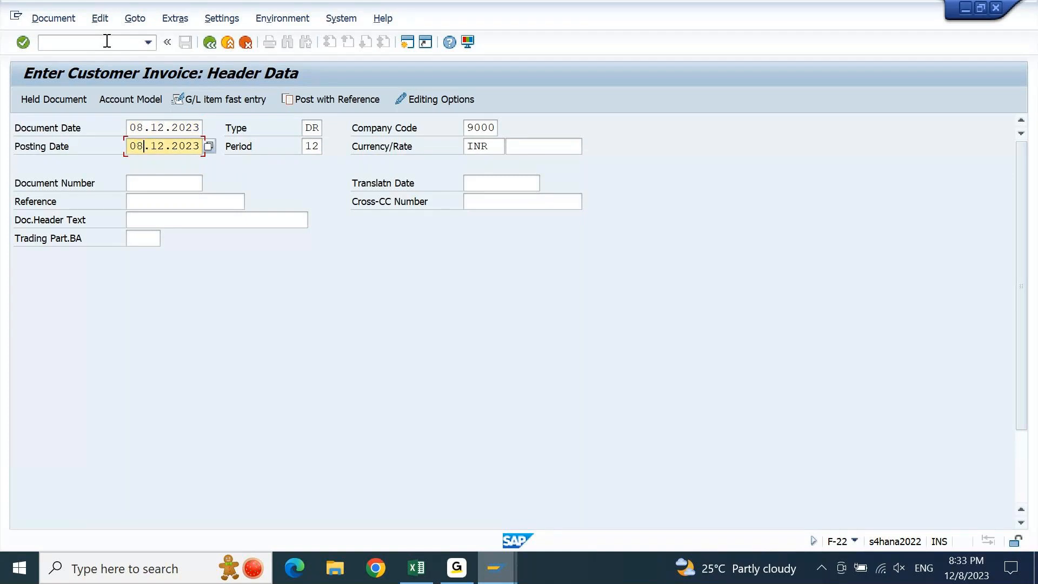
pyautogui.write('8')
pyautogui.press('Up')
pyautogui.press('Tab')
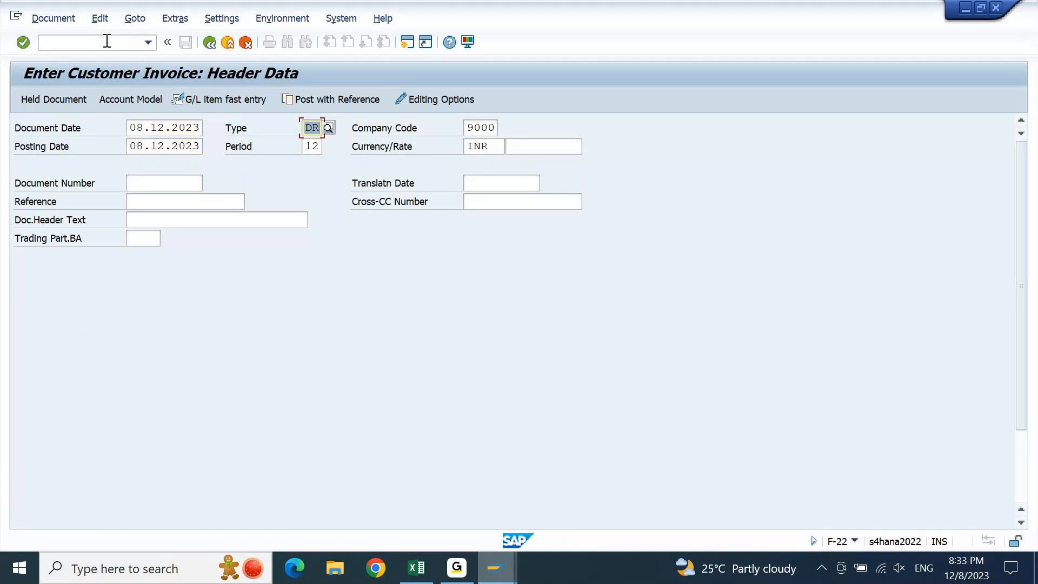
# - Enter SALE 1 as the reference and document header text, and open the posting key 01 item for National Mart's customer account
pyautogui.press('Tab')
pyautogui.press('Tab')
pyautogui.press('Down')
pyautogui.press('Down')
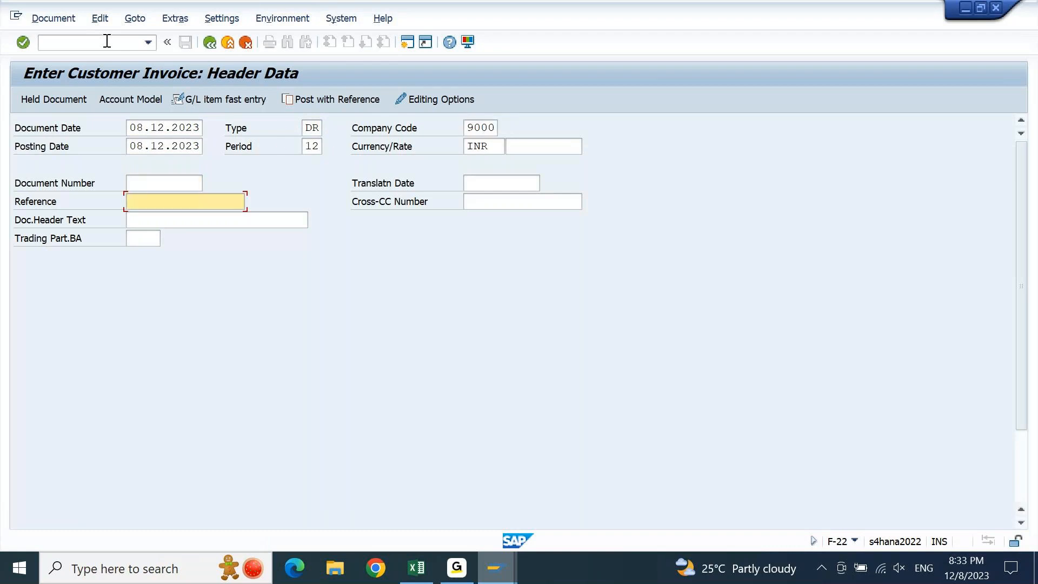
pyautogui.write('SALE 1')
pyautogui.press('Down')
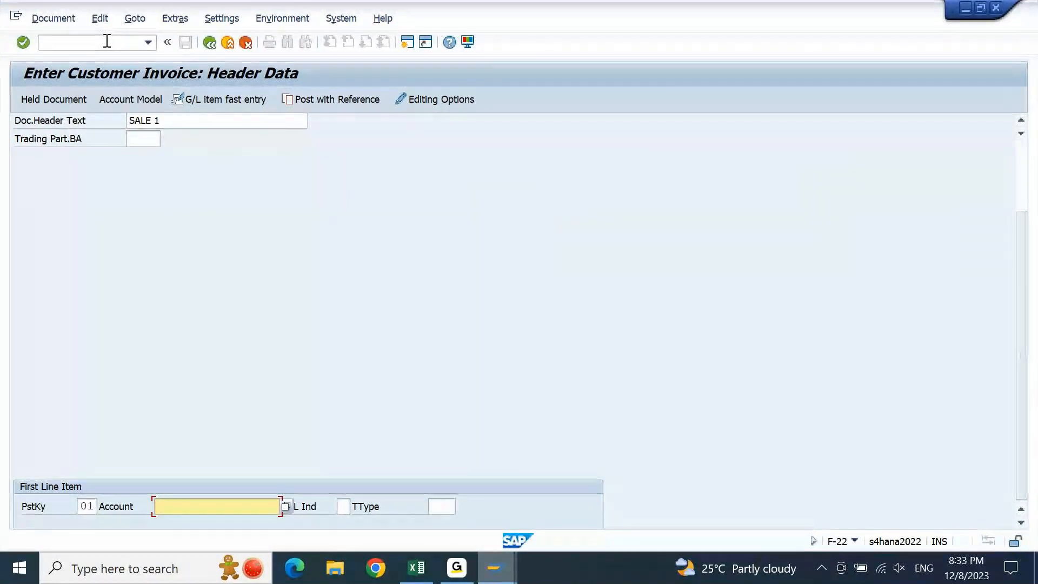
pyautogui.write('2041')
pyautogui.press('Return')
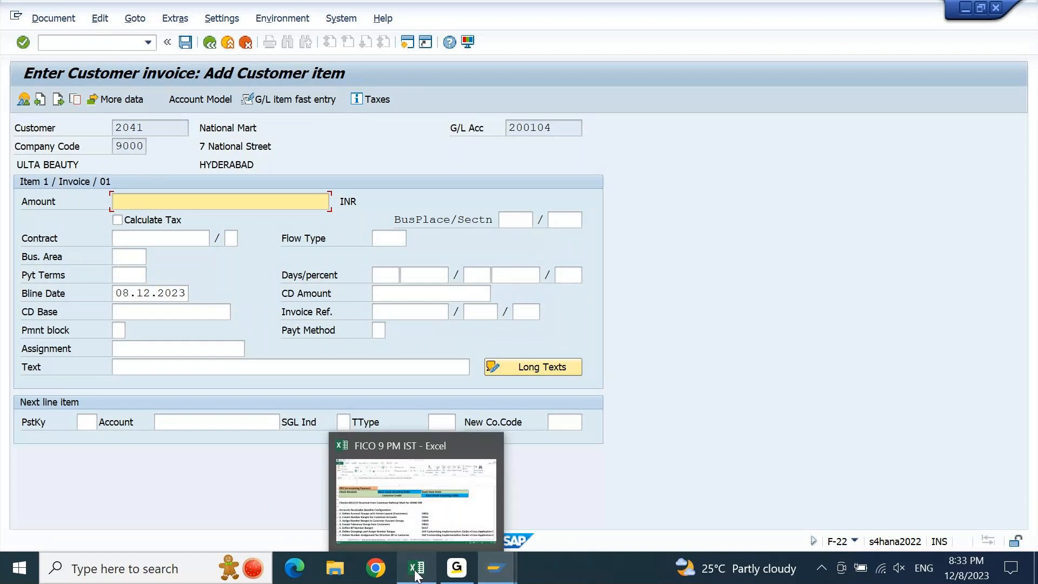
# - Switch to the FICO 9 PM IST workbook in Excel and look up the check amount received from National Mart
pyautogui.click(417, 574)
pyautogui.press('pageup')
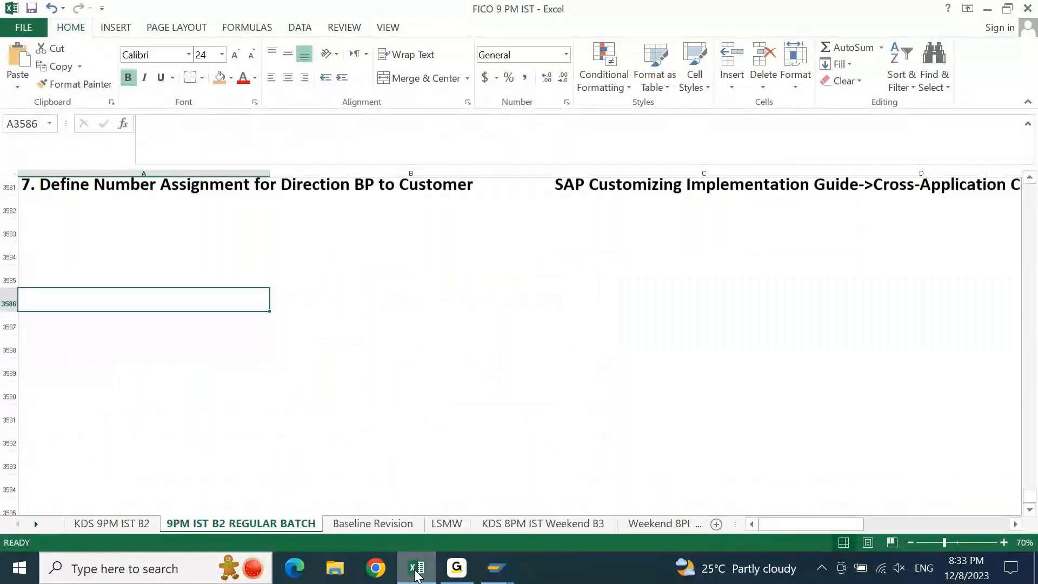
pyautogui.press('Down')
pyautogui.press('Down')
pyautogui.press('Down')
pyautogui.press('Down')
pyautogui.press('Down')
pyautogui.press('Down')
pyautogui.press('Down')
pyautogui.press('Down')
pyautogui.press('Down')
pyautogui.press('Down')
pyautogui.press('Down')
pyautogui.press('Down')
pyautogui.press('Down')
pyautogui.press('Down')
pyautogui.press('Down')
pyautogui.press('Down')
pyautogui.press('Down')
pyautogui.press('Down')
pyautogui.press('Down')
pyautogui.press('Down')
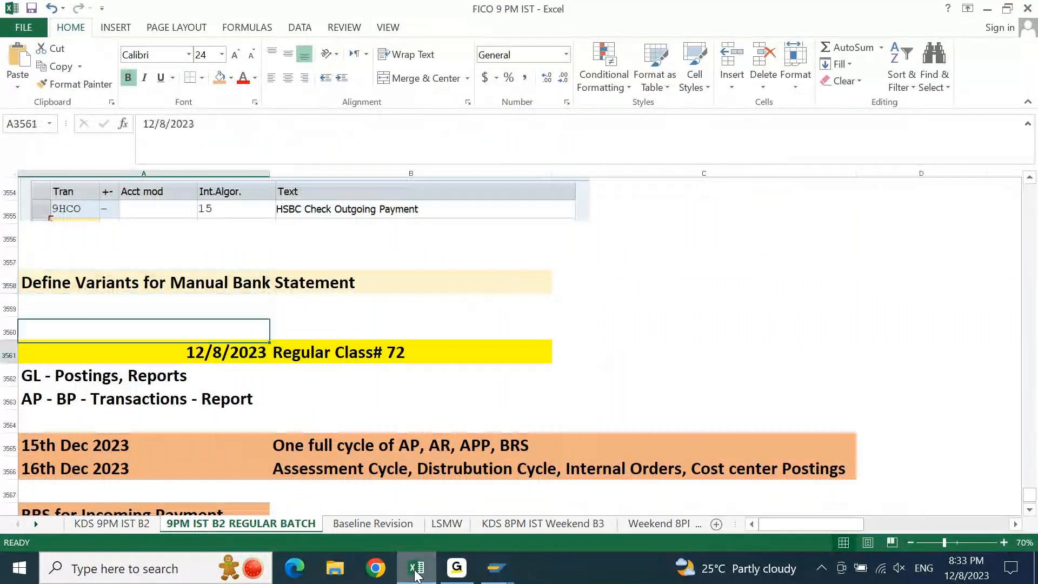
pyautogui.press('Down')
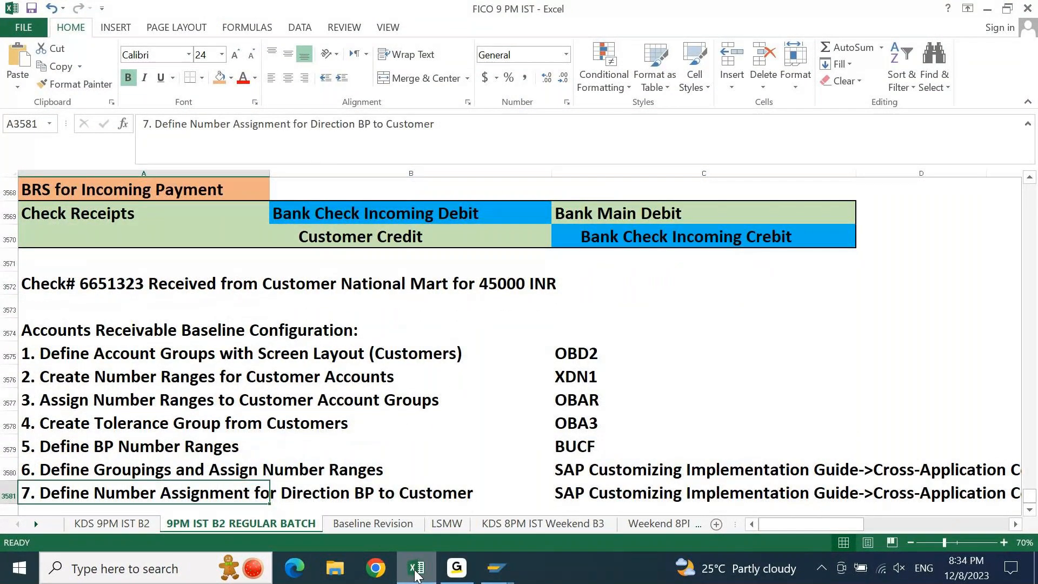
# - Switch back to the customer invoice entry in SAP and set the customer item's amount to 45000 and its text to SALE 1
pyautogui.moveTo(496, 568)
pyautogui.click(540, 517)
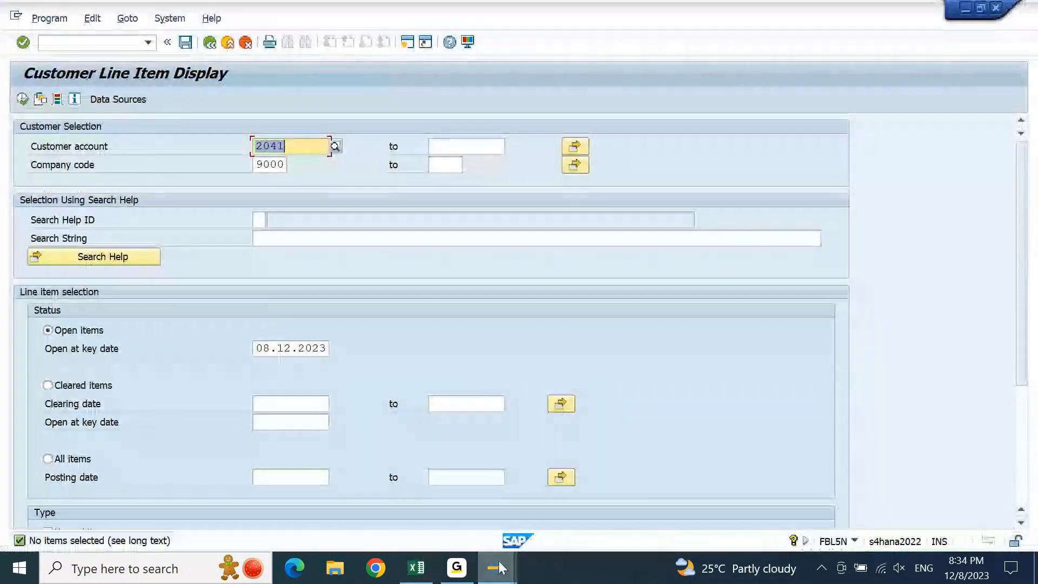
pyautogui.click(701, 509)
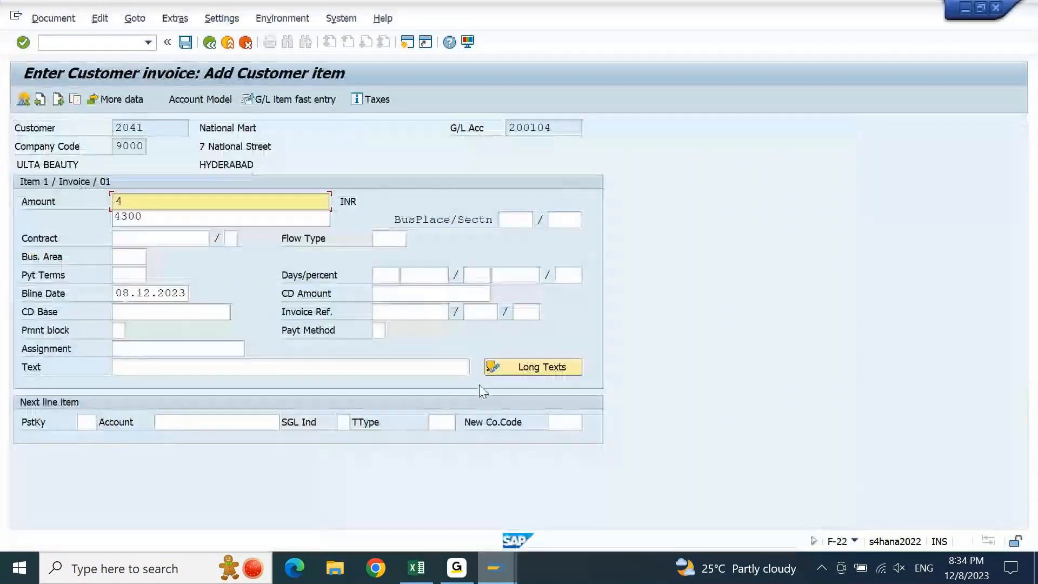
pyautogui.write('000')
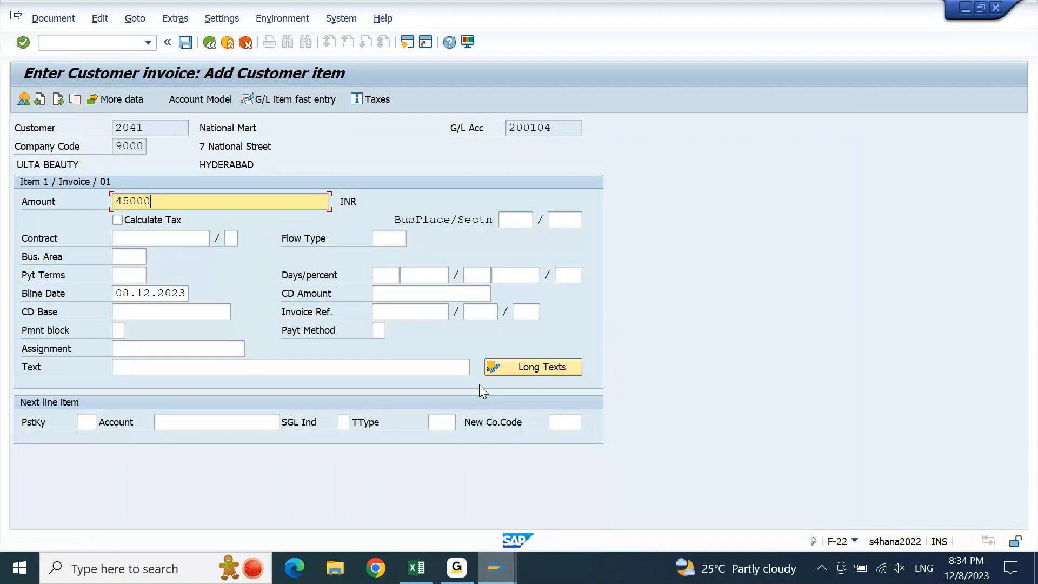
pyautogui.press('Tab')
pyautogui.press('Tab')
pyautogui.press('Tab')
pyautogui.press('Tab')
pyautogui.press('Tab')
pyautogui.press('Tab')
pyautogui.write('SALE 1')
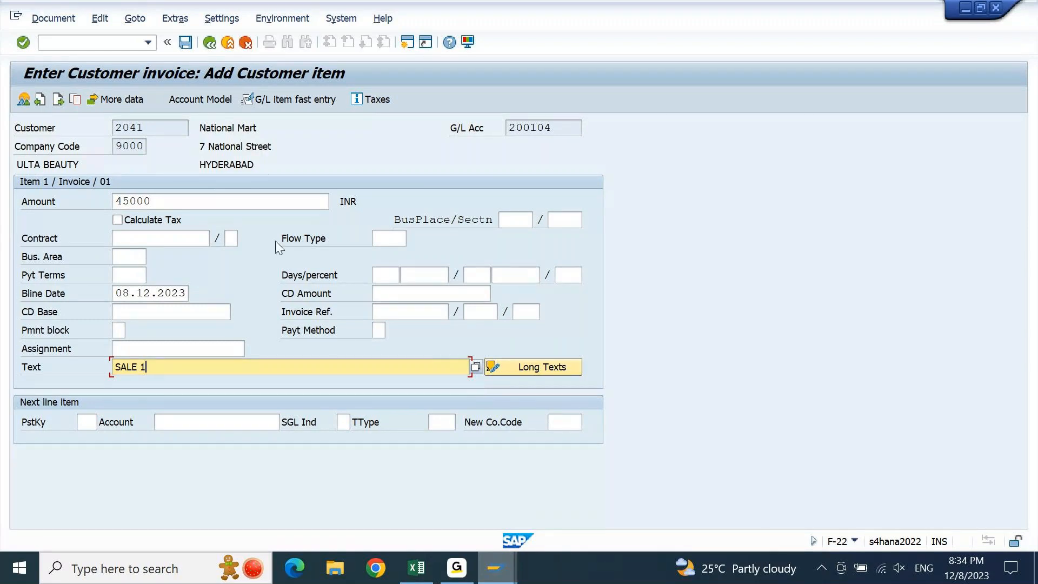
# - Check the customer number and the reconciliation G/L account of the customer item
pyautogui.doubleClick(114, 130)
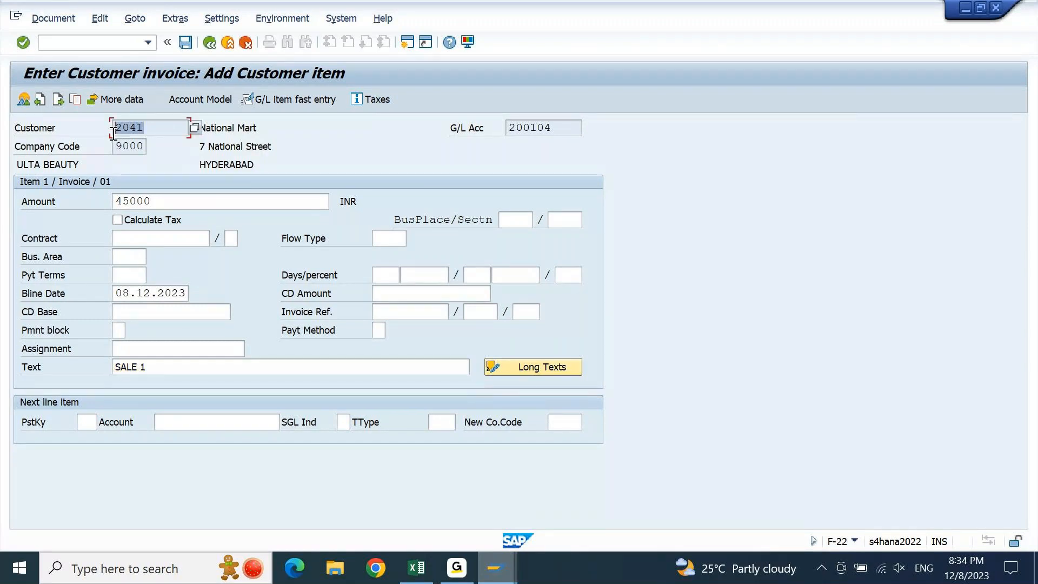
pyautogui.doubleClick(560, 132)
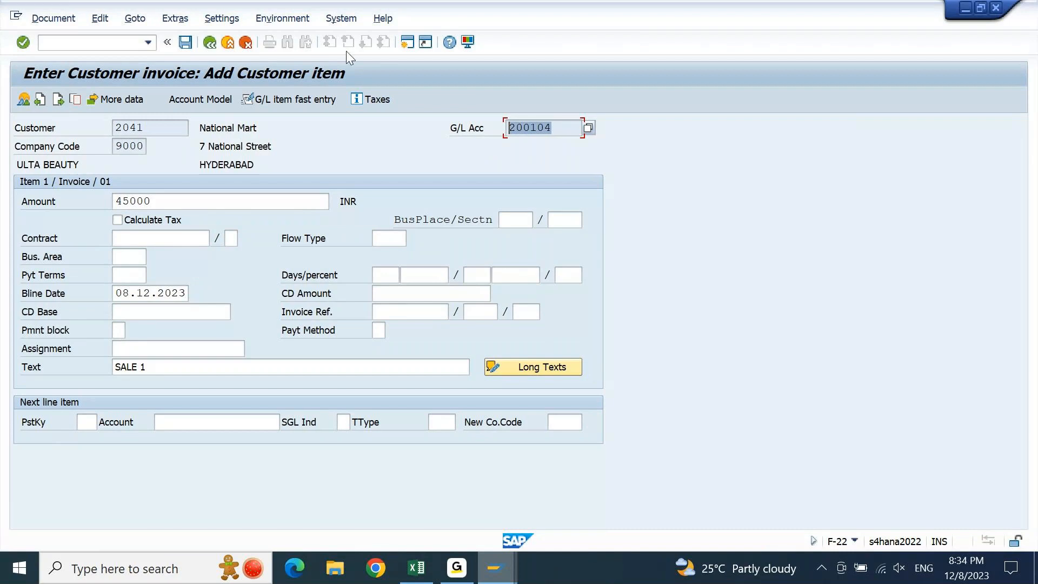
pyautogui.click(153, 128)
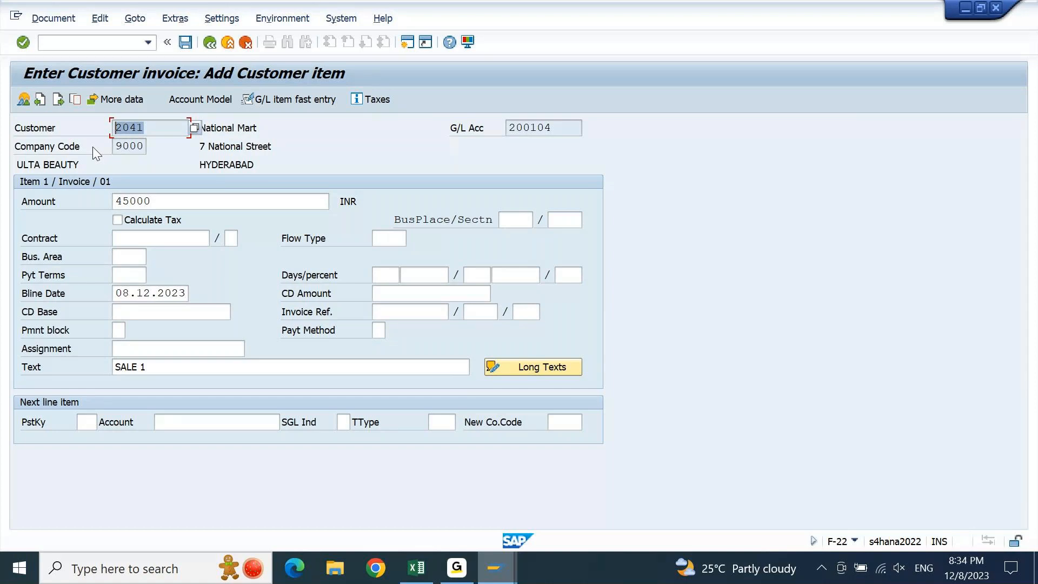
# - Add the next line item with posting key 50 and G/L account 300000 Domestic Sales FI from chart of accounts 9000
pyautogui.click(88, 424)
pyautogui.write('50')
pyautogui.press('Tab')
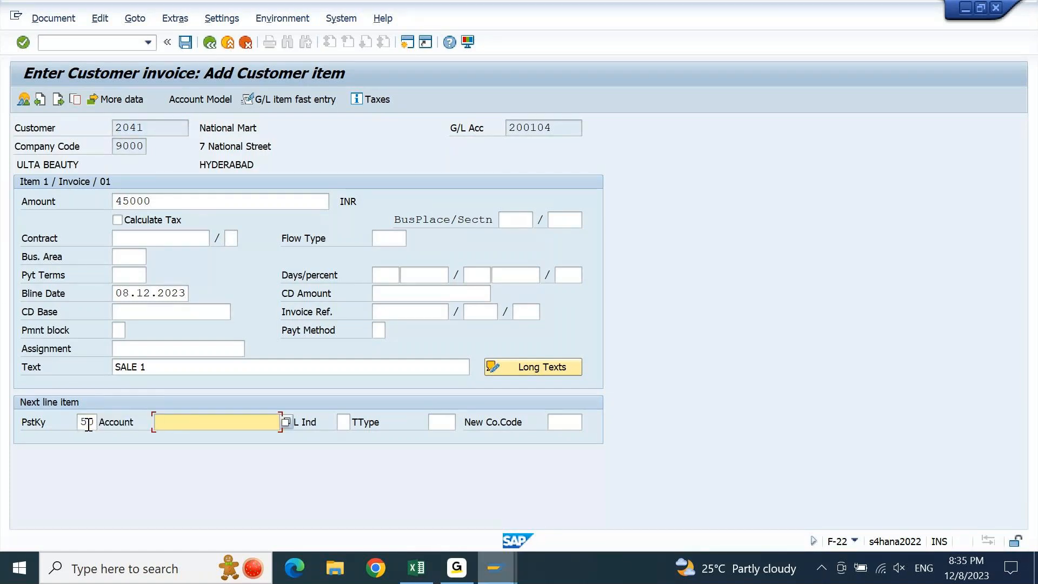
pyautogui.press('F4')
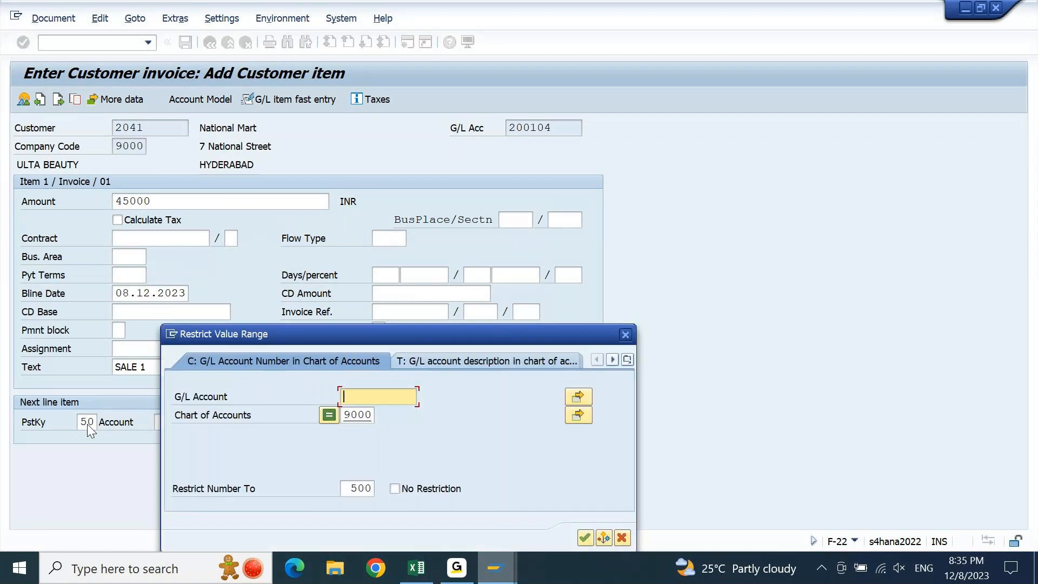
pyautogui.press('Return')
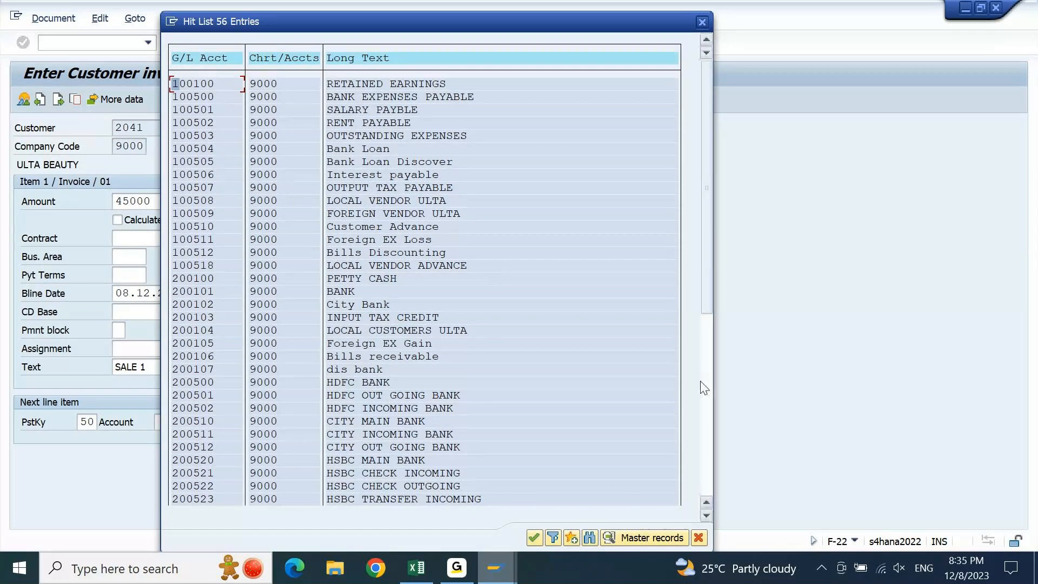
pyautogui.click(709, 395)
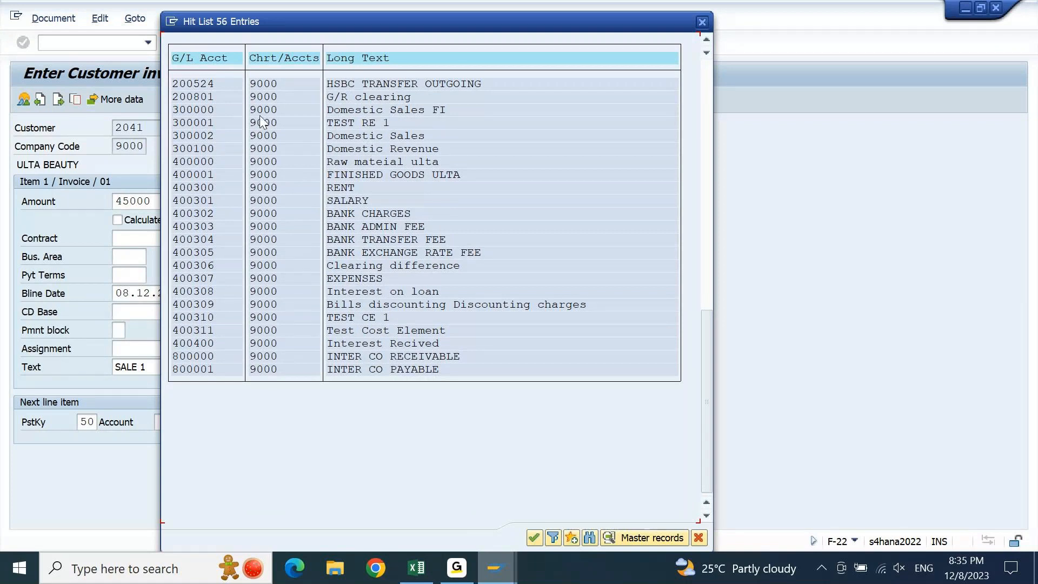
pyautogui.doubleClick(206, 110)
pyautogui.press('Return')
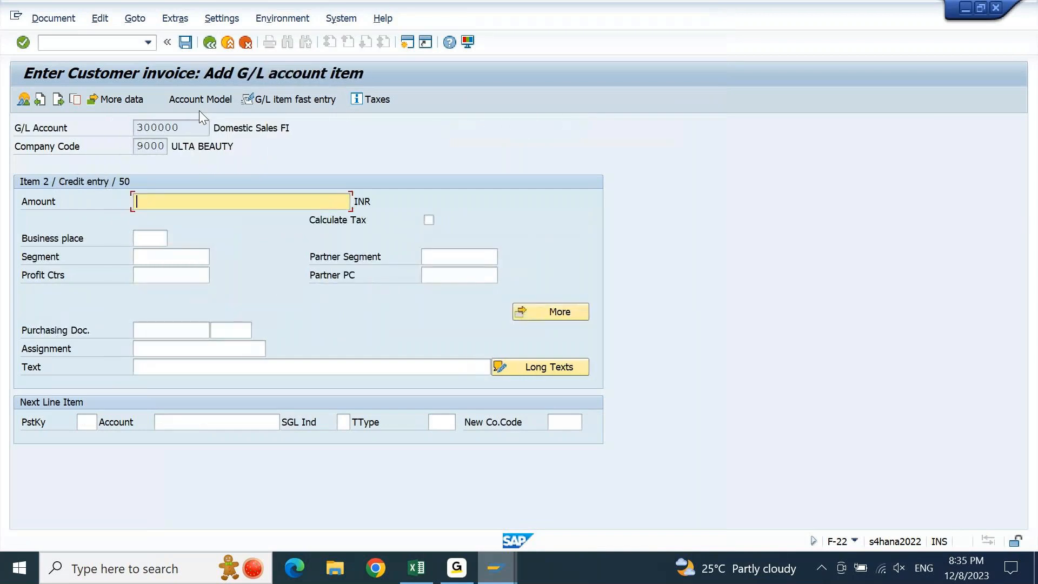
# - Set the G/L item's amount to 45000, its profit center to 9101 from controlling area 9000, and its text to SALE 1
pyautogui.write('45000')
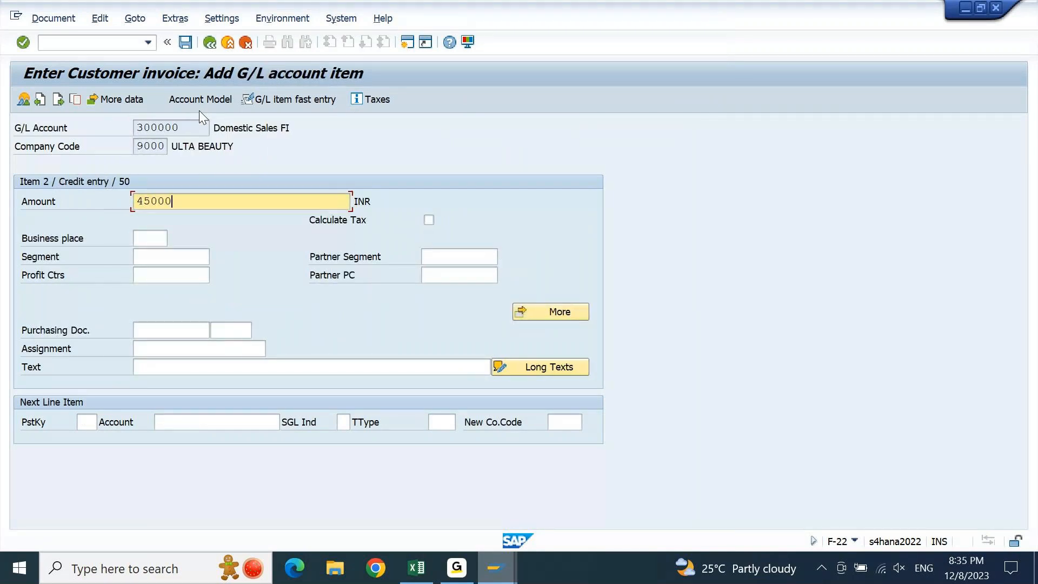
pyautogui.press('Tab')
pyautogui.press('Tab')
pyautogui.press('Tab')
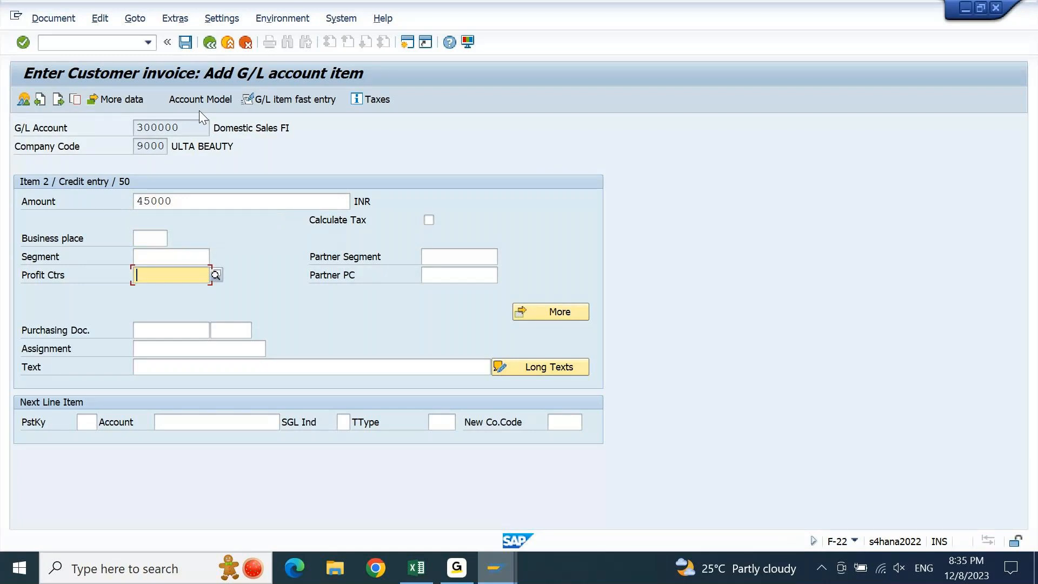
pyautogui.press('F4')
pyautogui.press('Tab')
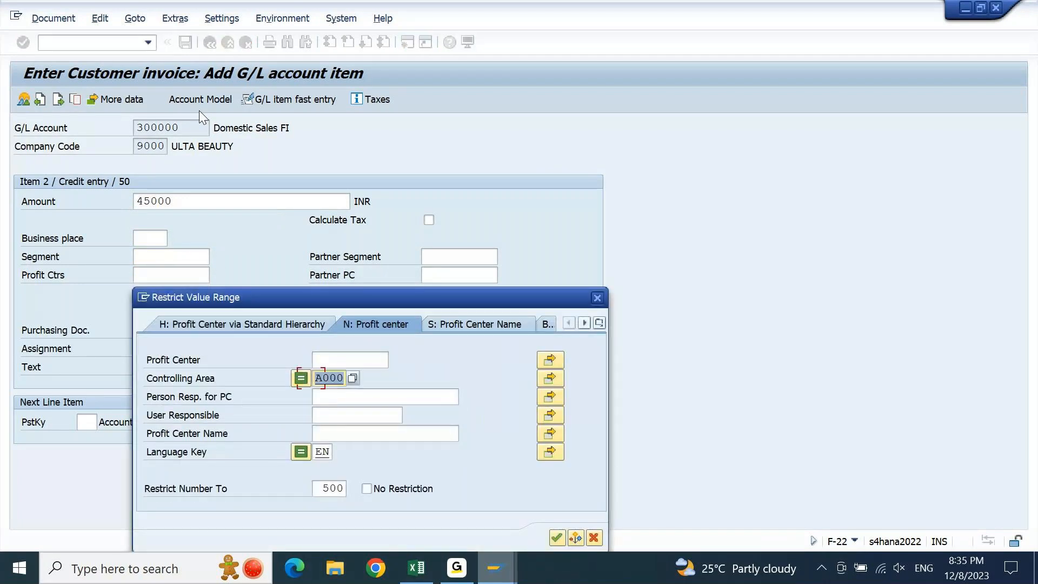
pyautogui.write('9000')
pyautogui.press('Return')
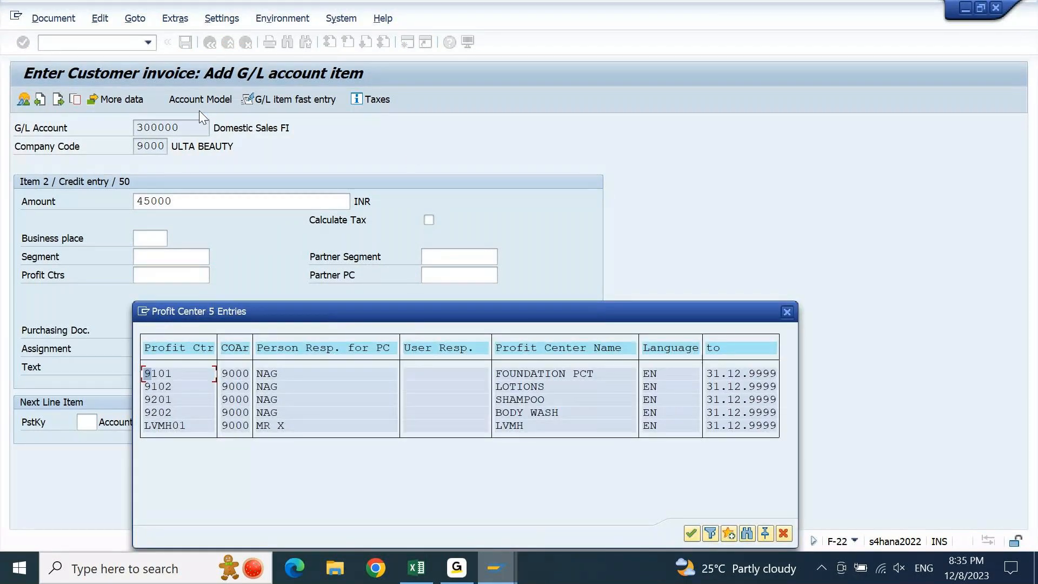
pyautogui.doubleClick(174, 371)
pyautogui.click(176, 371)
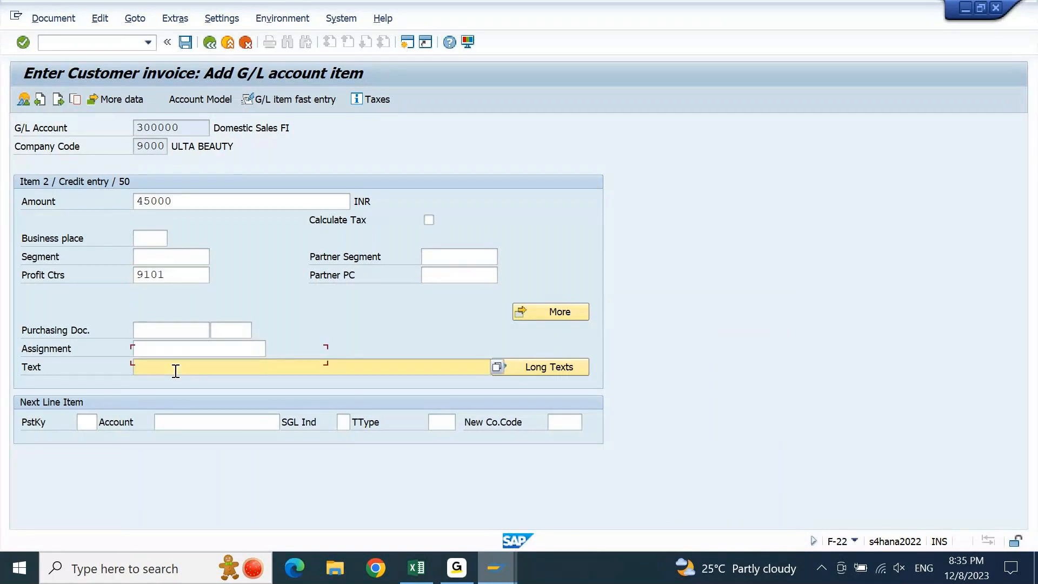
pyautogui.write('SALE 1')
pyautogui.press('Return')
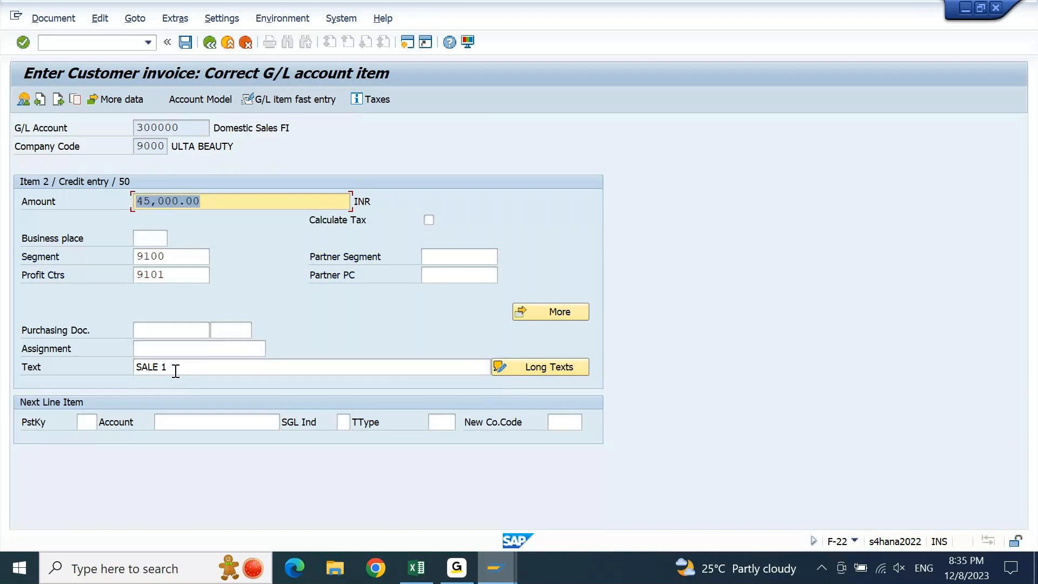
# - Simulate the customer invoice document and its general ledger posting
pyautogui.click(73, 23)
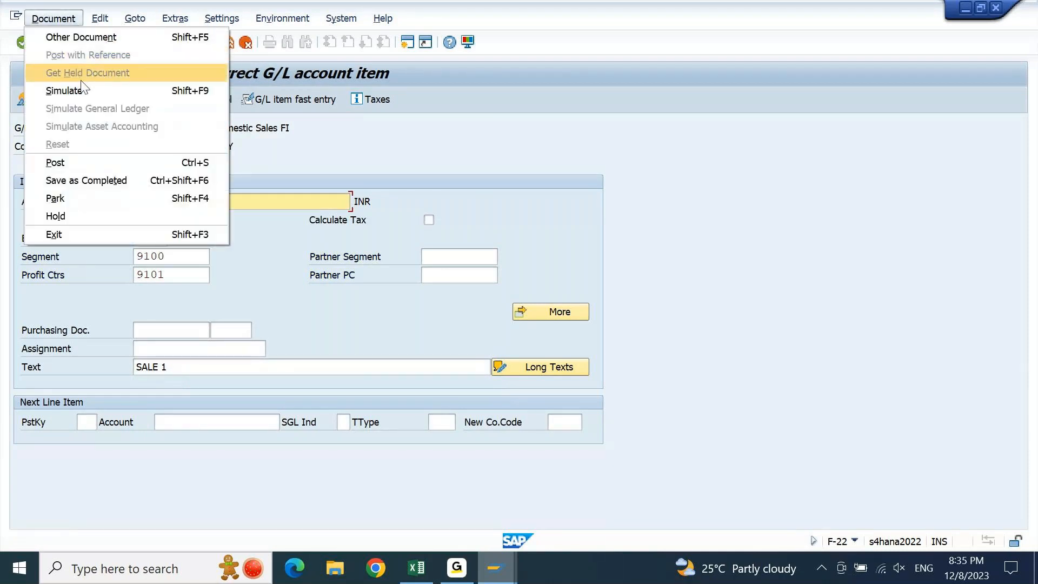
pyautogui.click(82, 91)
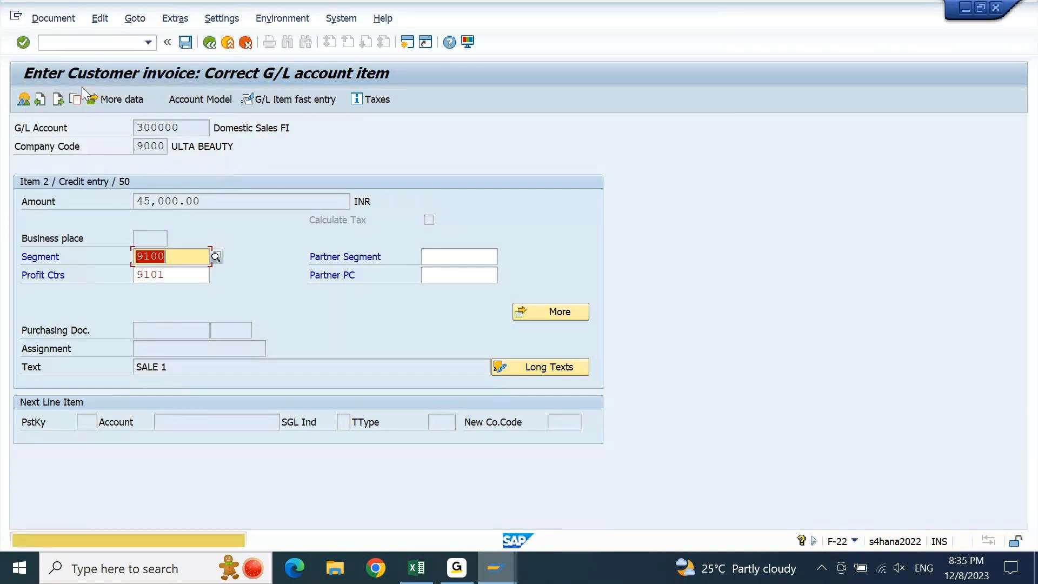
pyautogui.press('Return')
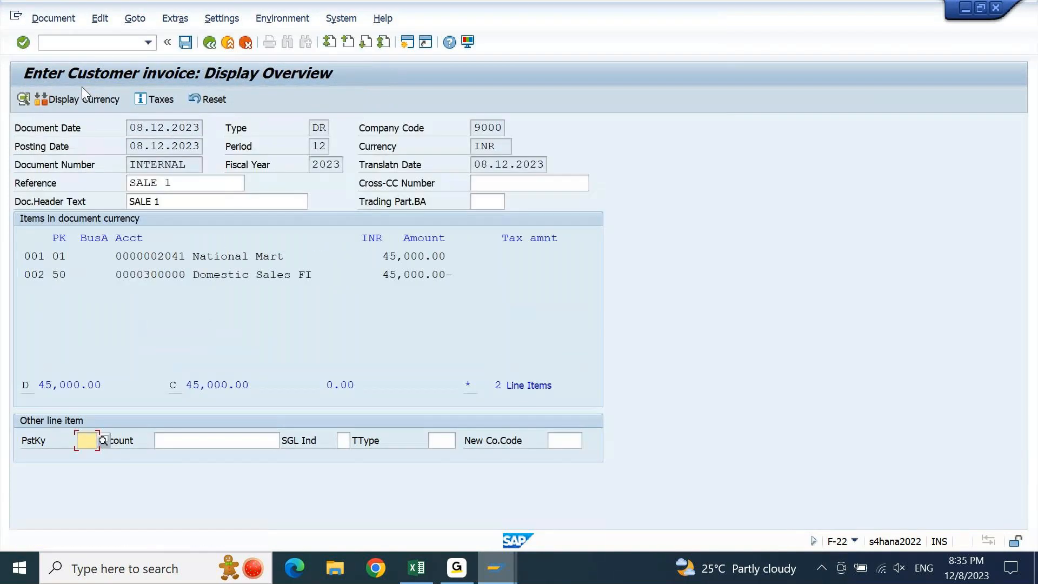
pyautogui.click(53, 18)
pyautogui.click(93, 110)
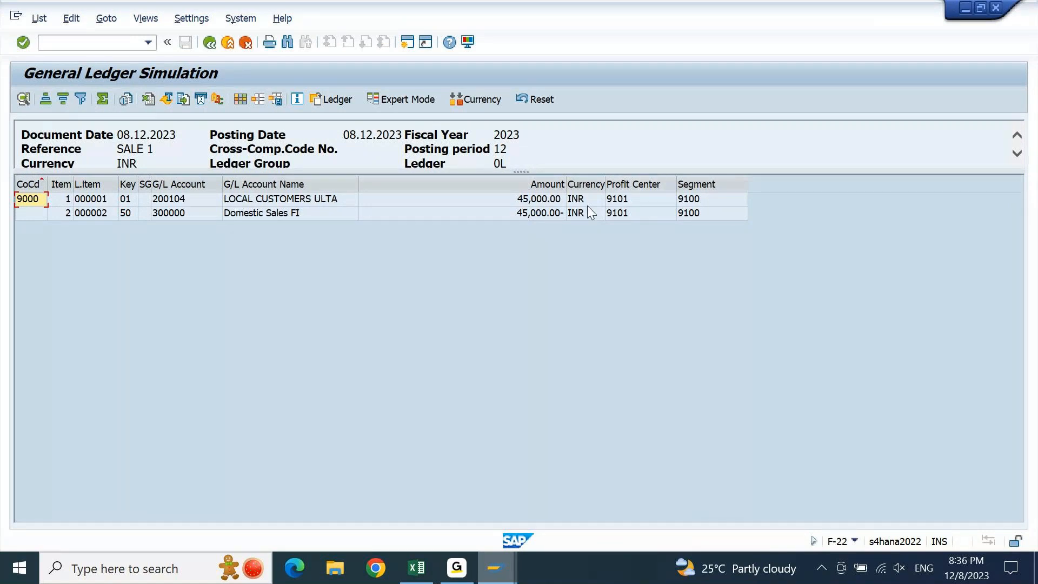
pyautogui.click(644, 201)
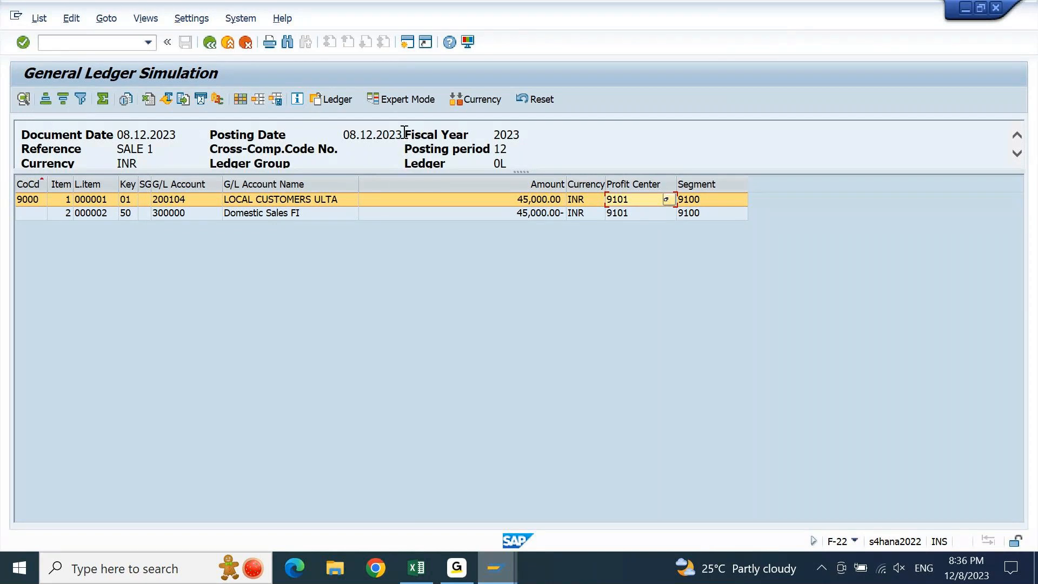
# - Examine the document splitting in expert mode, expanding the customer item to check its base line and profit center
pyautogui.click(403, 105)
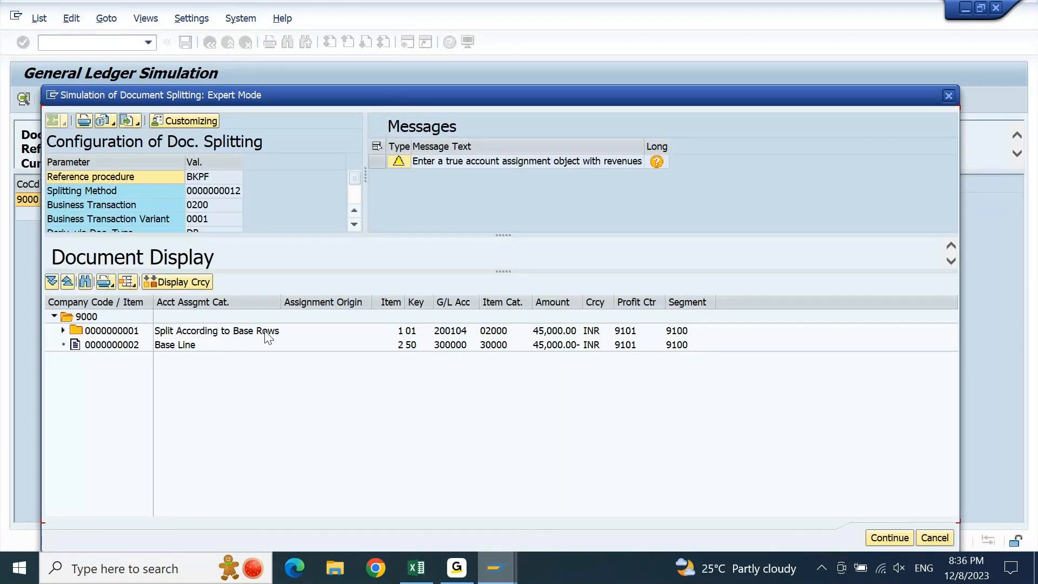
pyautogui.doubleClick(216, 330)
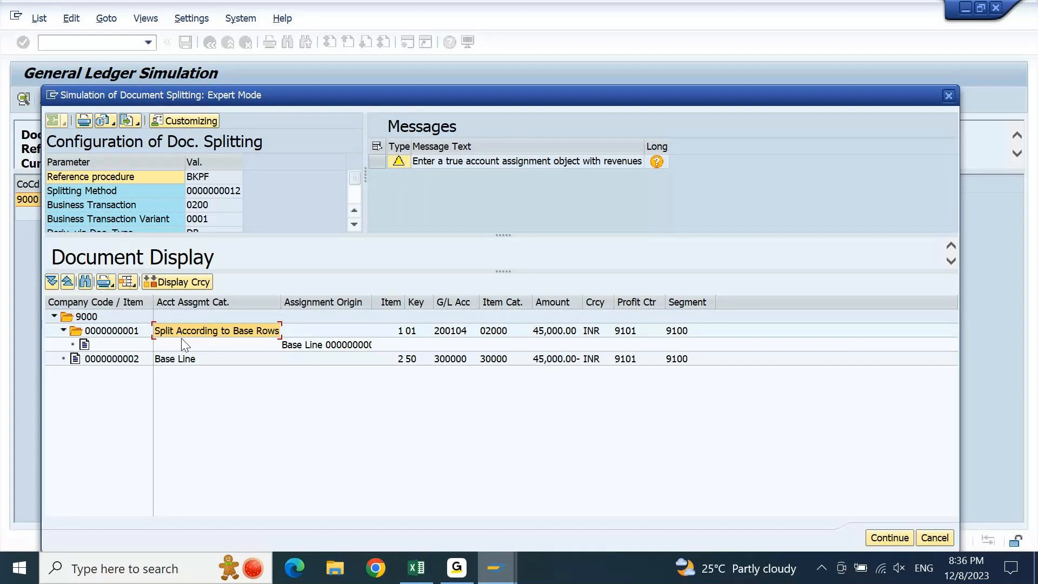
pyautogui.click(119, 361)
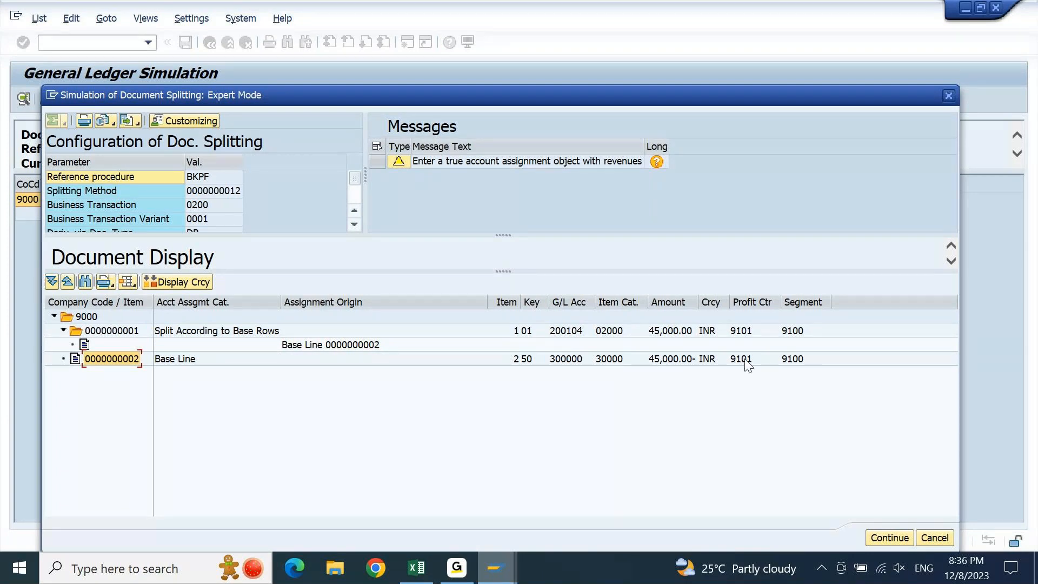
pyautogui.click(746, 330)
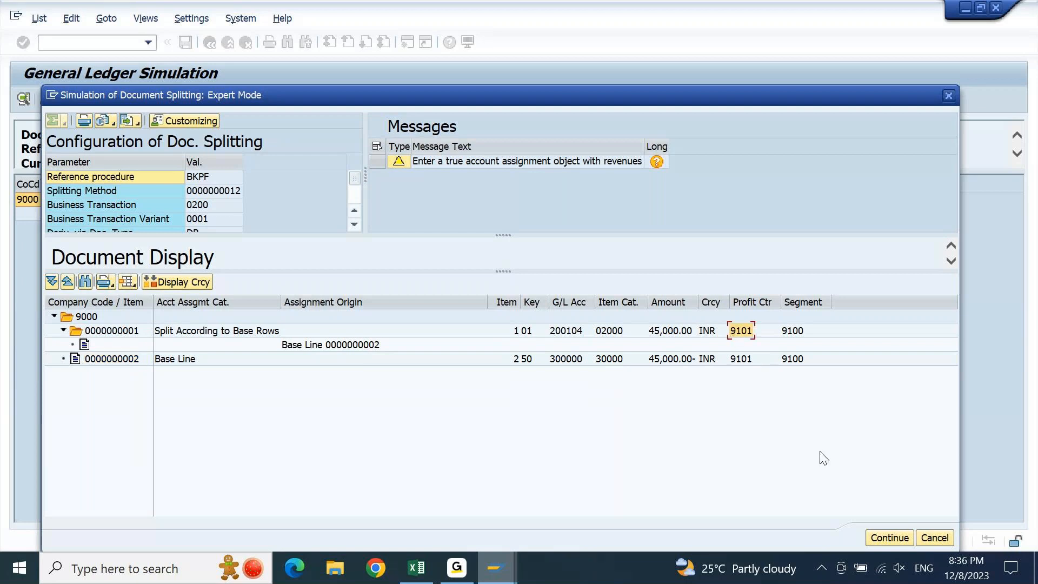
pyautogui.click(886, 538)
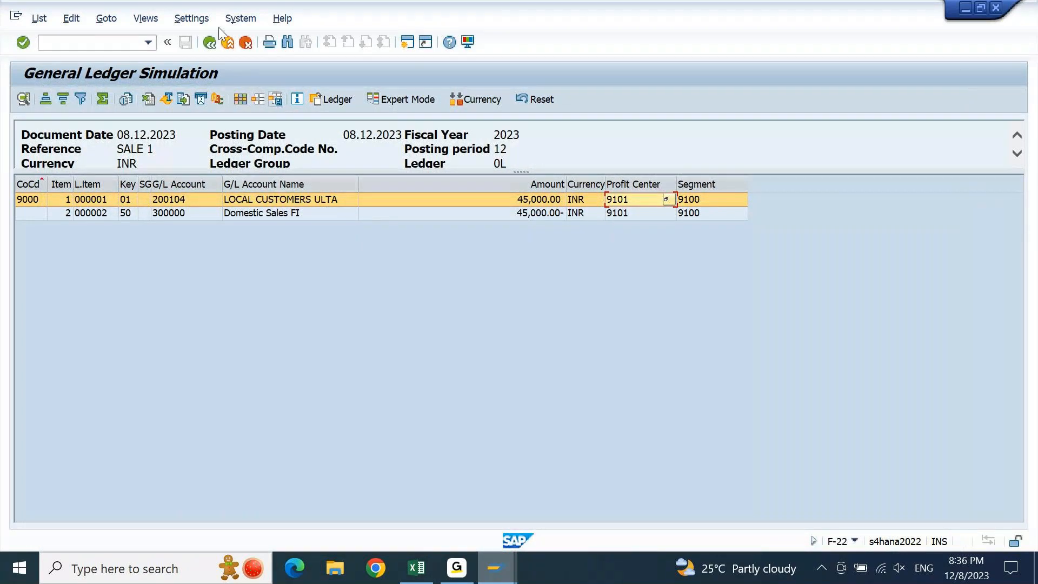
# - Return from the general ledger simulation to the invoice overview and post the customer invoice
pyautogui.click(207, 44)
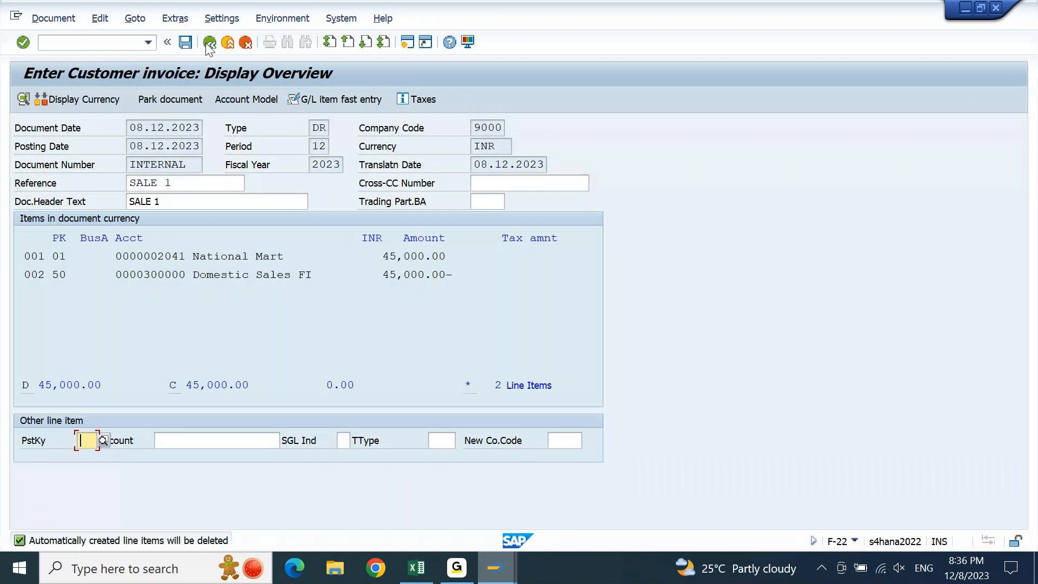
pyautogui.click(191, 47)
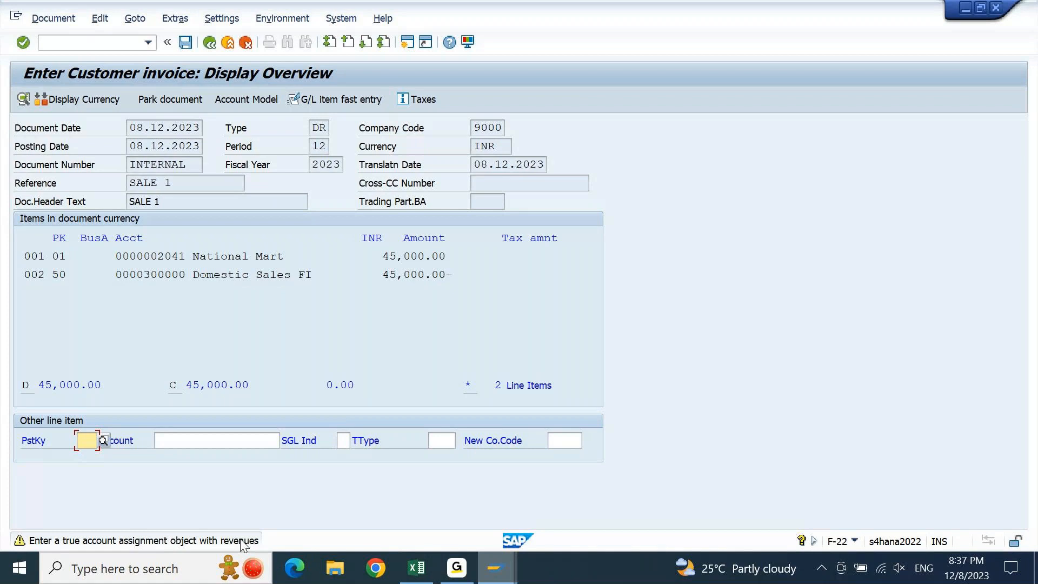
pyautogui.press('Return')
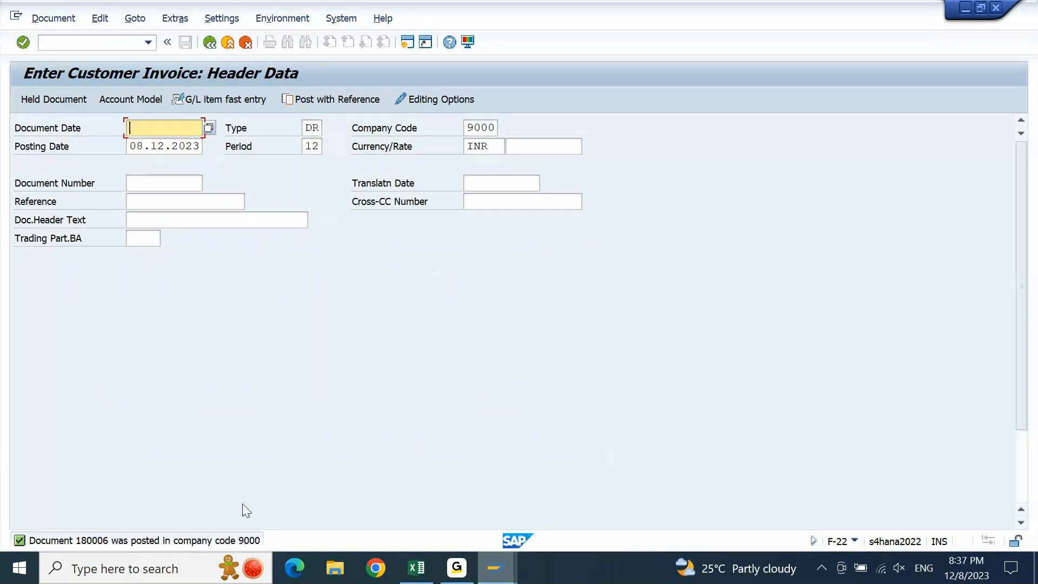
# - Switch to the customer line item display and list National Mart's open items in company code 9000
pyautogui.moveTo(495, 568)
pyautogui.click(540, 507)
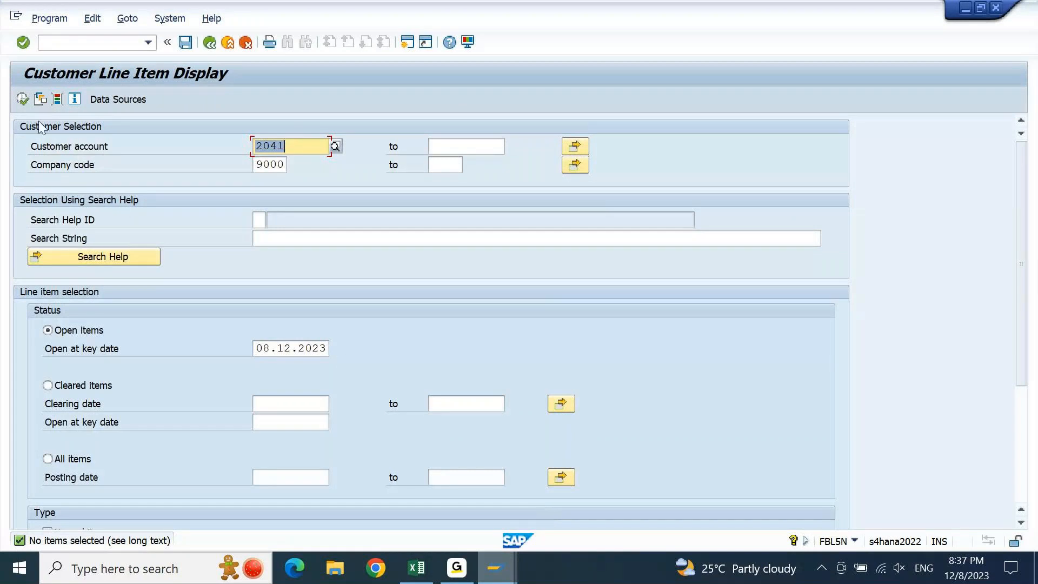
pyautogui.click(23, 99)
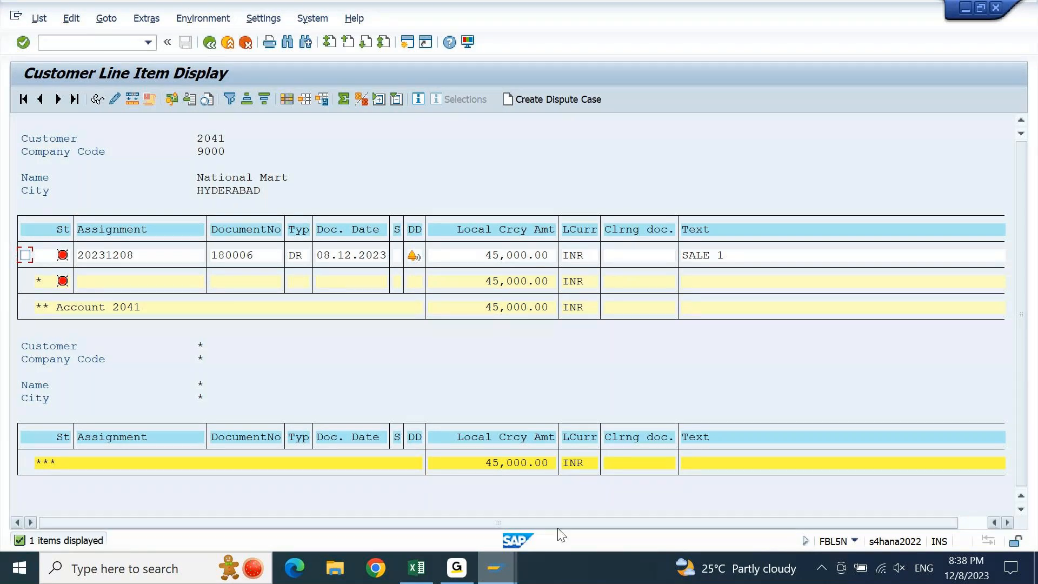
pyautogui.press('F3')
# - Start transaction F-28 for posting incoming payments and set the document date to 08.12.2023
pyautogui.click(124, 44)
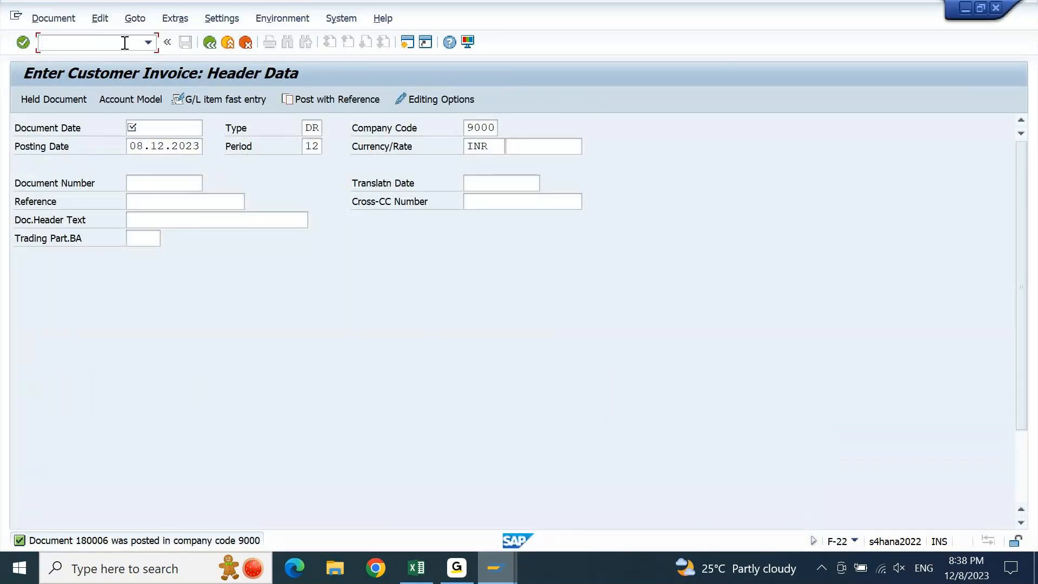
pyautogui.write('/NF-28')
pyautogui.press('Return')
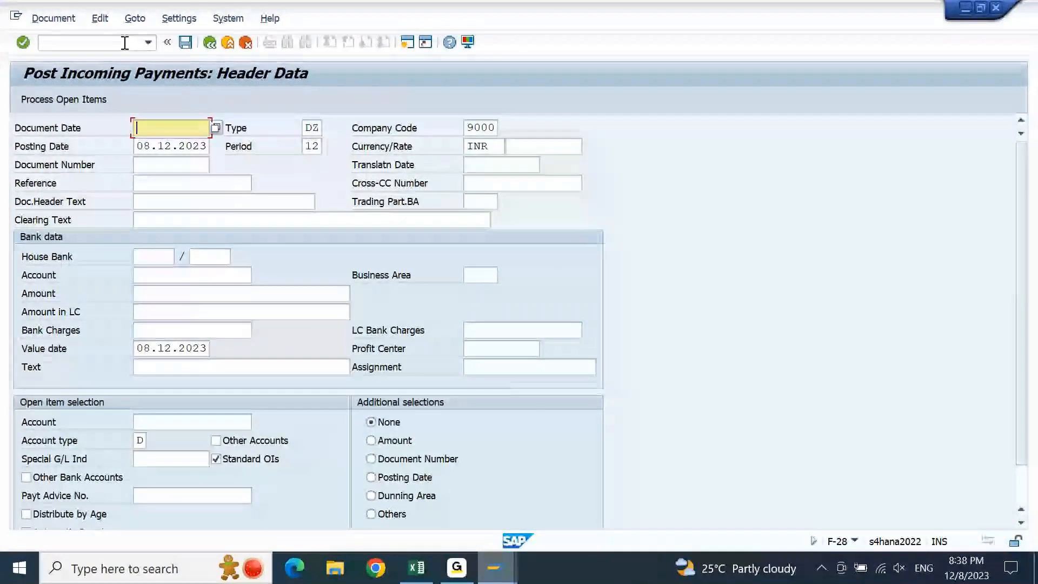
pyautogui.press('Down')
pyautogui.press('Up')
pyautogui.press('space')
pyautogui.press('Down')
pyautogui.press('Return')
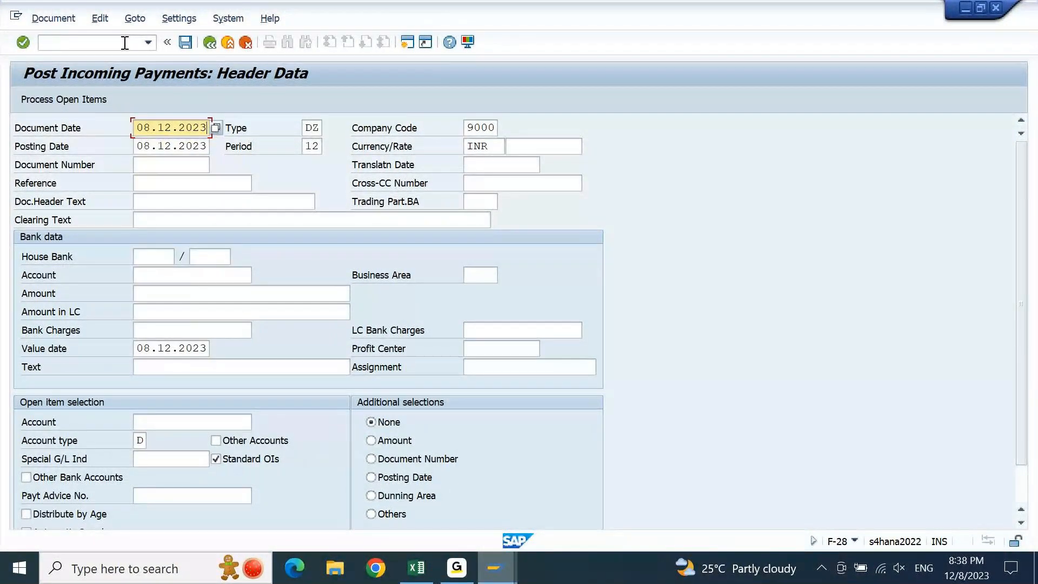
# - Set the payment's reference, document header text and clearing text to PMT 1
pyautogui.press('Down')
pyautogui.press('Down')
pyautogui.press('Down')
pyautogui.write('PMT 1')
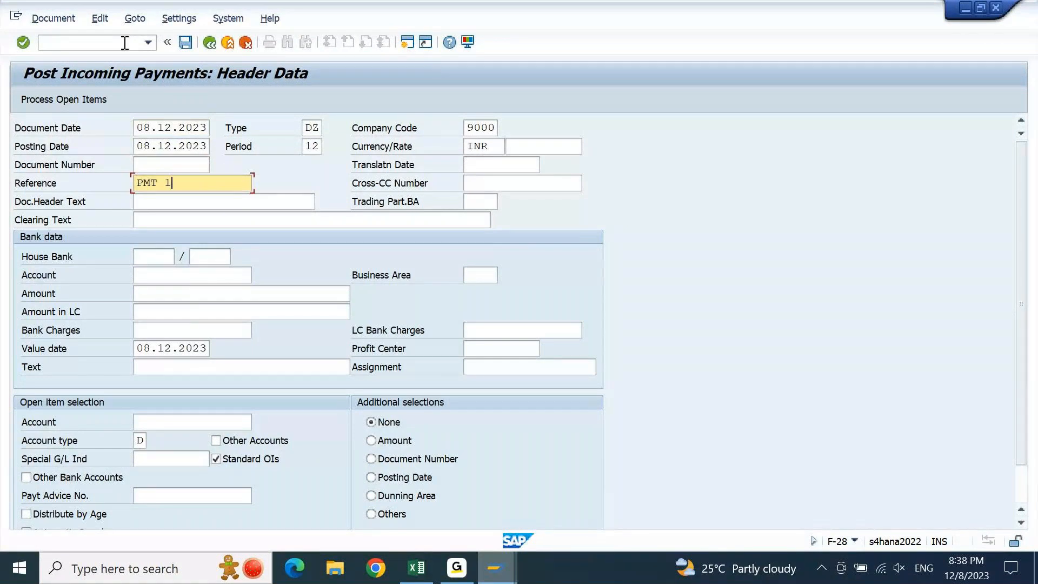
pyautogui.hotkey('shift', 'Left')
pyautogui.hotkey('ctrl', 'shift', 'Left')
pyautogui.hotkey('ctrl', 'c')
pyautogui.press('Down')
pyautogui.hotkey('ctrl', 'v')
pyautogui.press('Down')
pyautogui.hotkey('ctrl', 'v')
pyautogui.press('Down')
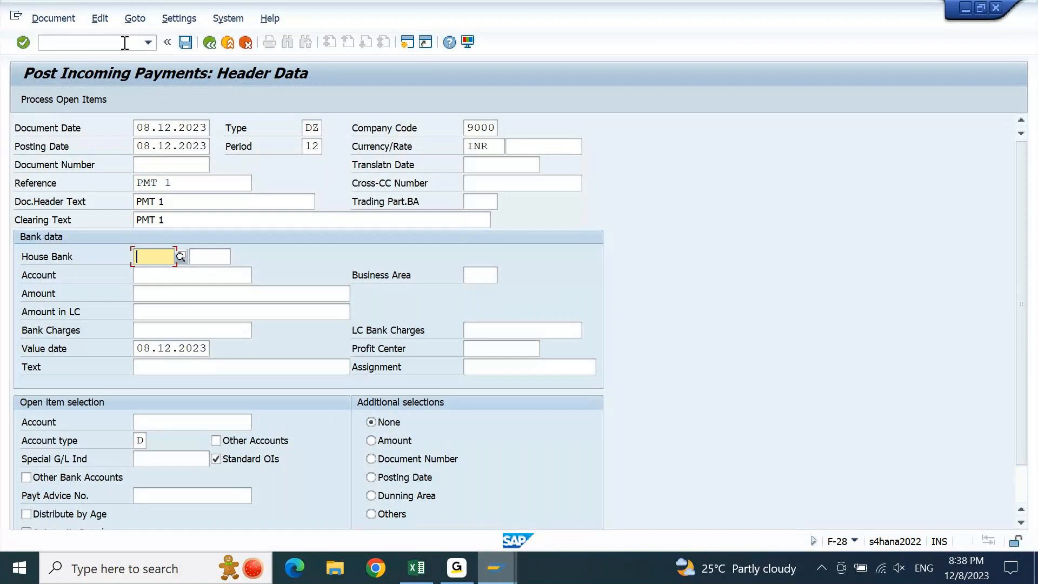
# - Set the bank data account to G/L account 200521 HSBC CHECK INCOMING from chart of accounts 9000
pyautogui.press('Down')
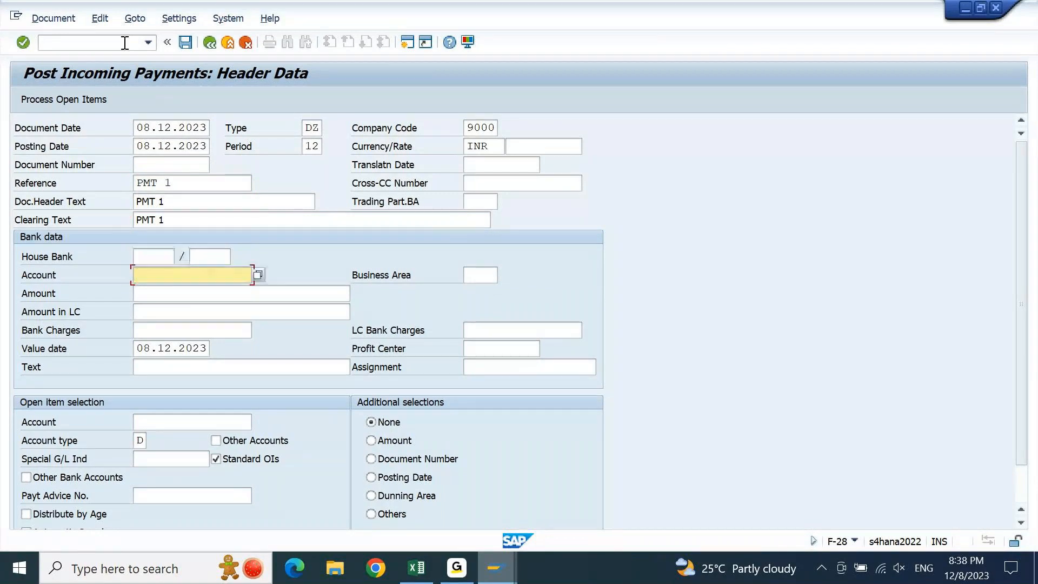
pyautogui.press('F4')
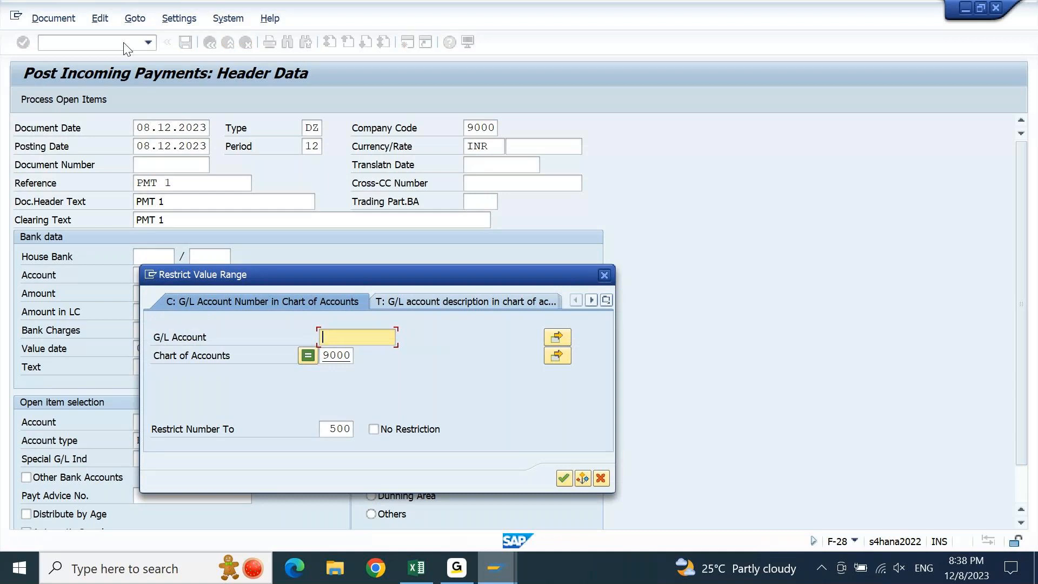
pyautogui.press('Return')
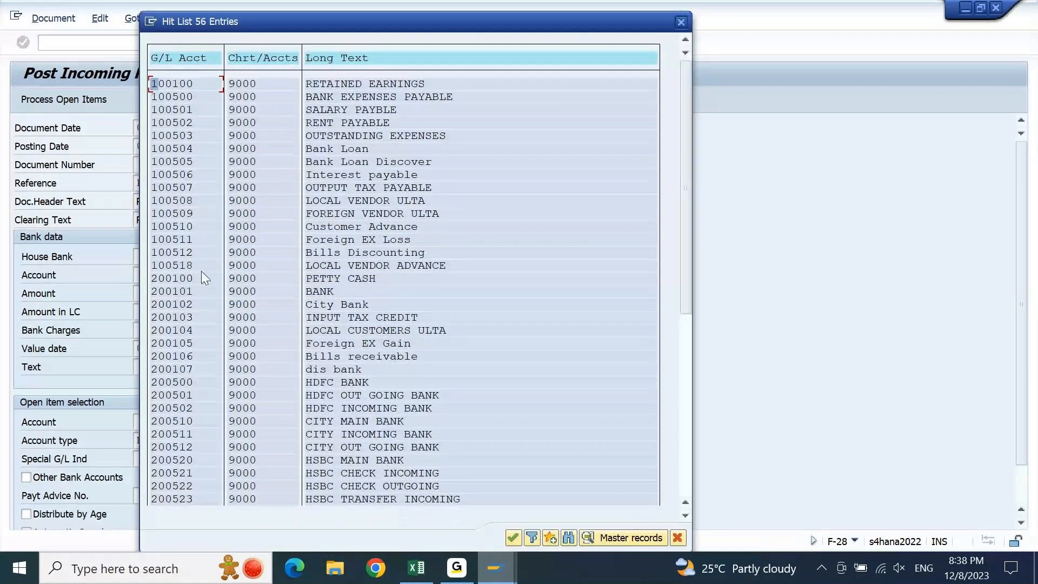
pyautogui.doubleClick(330, 477)
pyautogui.press('Tab')
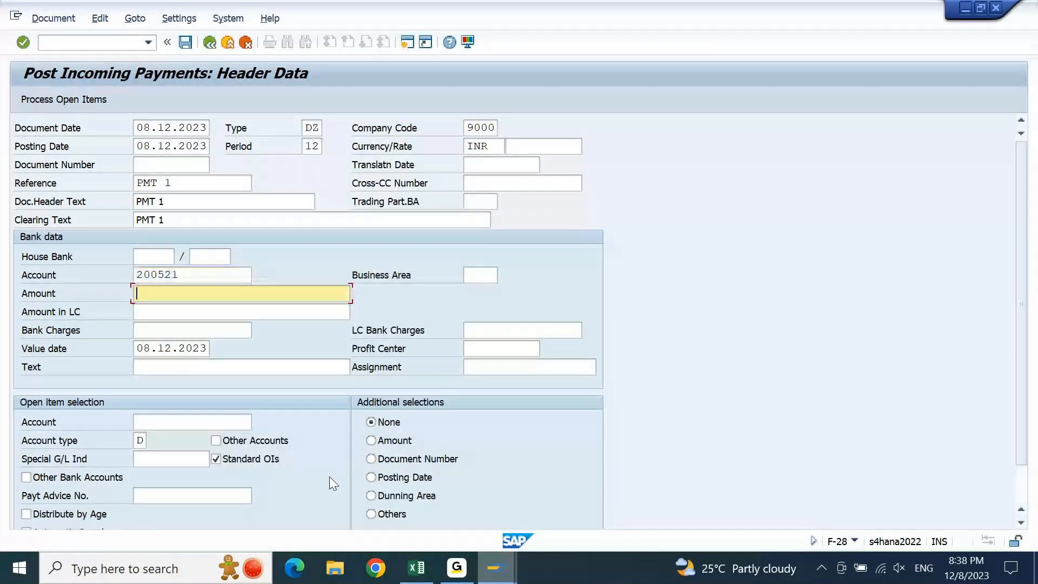
# - Set the bank item's amount to 45000 and its text to PMT 1
pyautogui.write('45000')
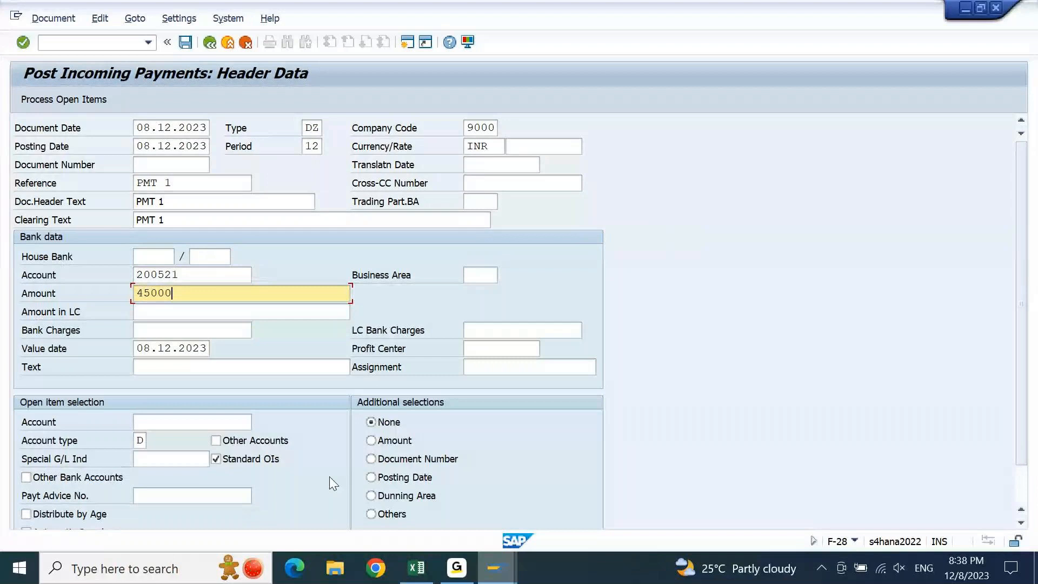
pyautogui.press('Down')
pyautogui.press('Down')
pyautogui.press('Down')
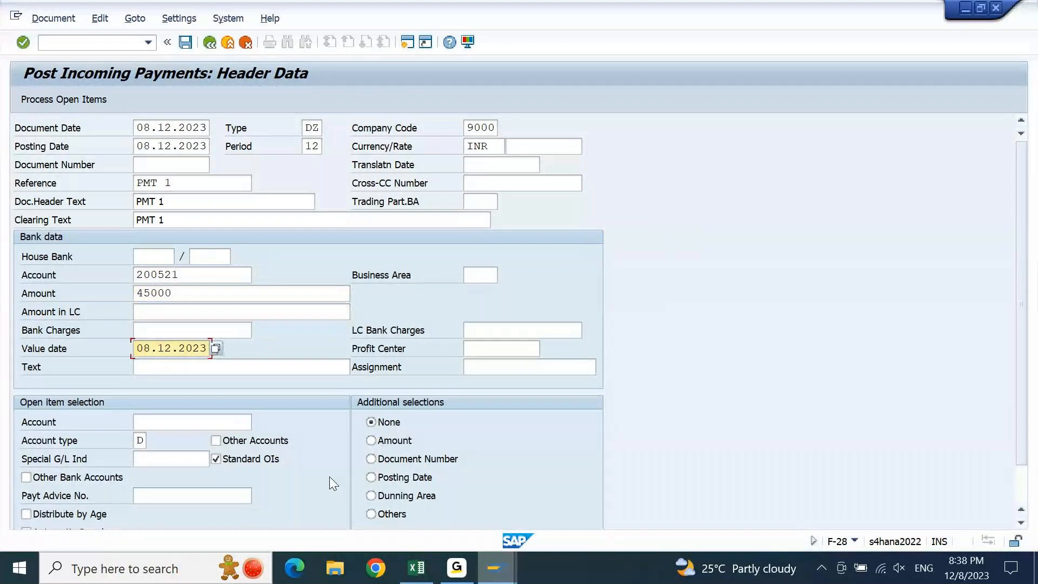
pyautogui.press('Down')
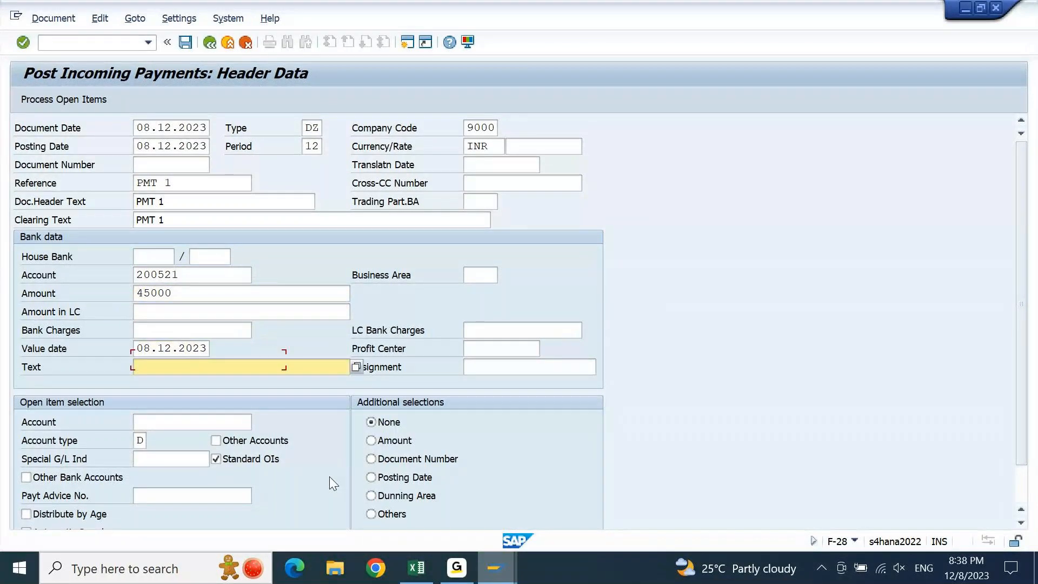
pyautogui.hotkey('ctrl', 'v')
# - Process the open items of customer National Mart and simulate the incoming payment
pyautogui.click(507, 346)
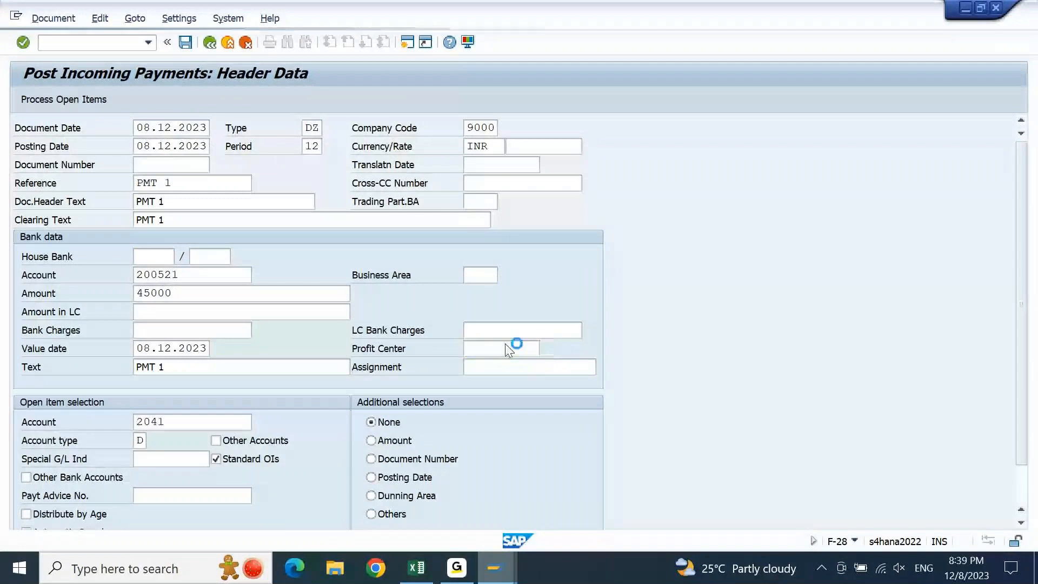
pyautogui.press('Return')
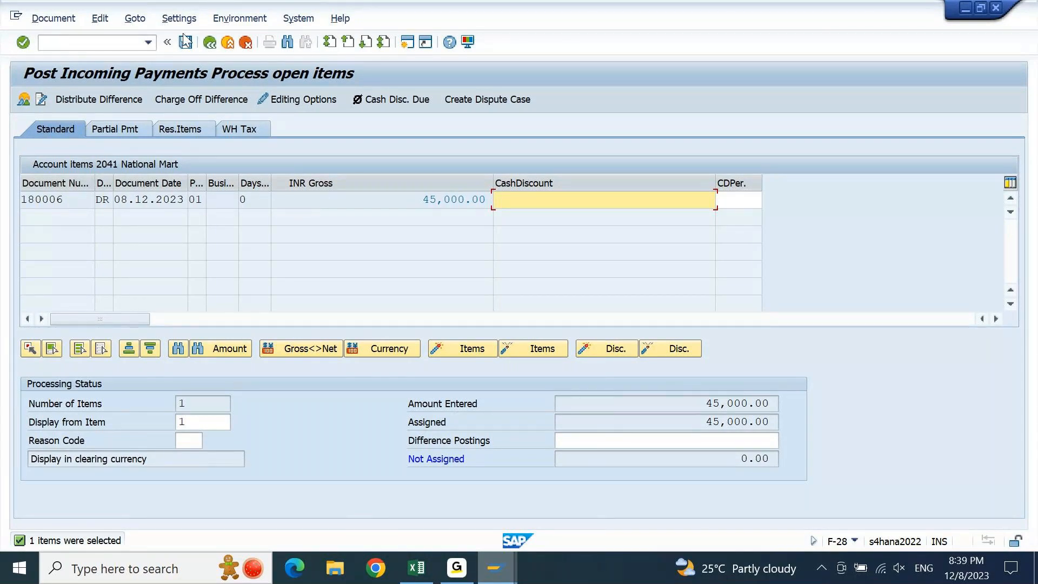
pyautogui.click(54, 17)
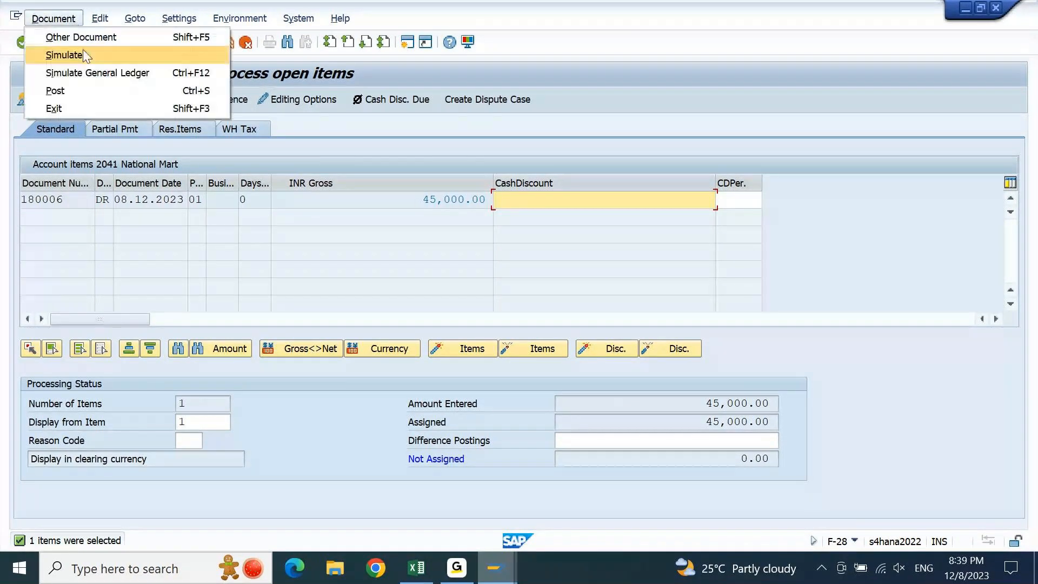
pyautogui.click(83, 54)
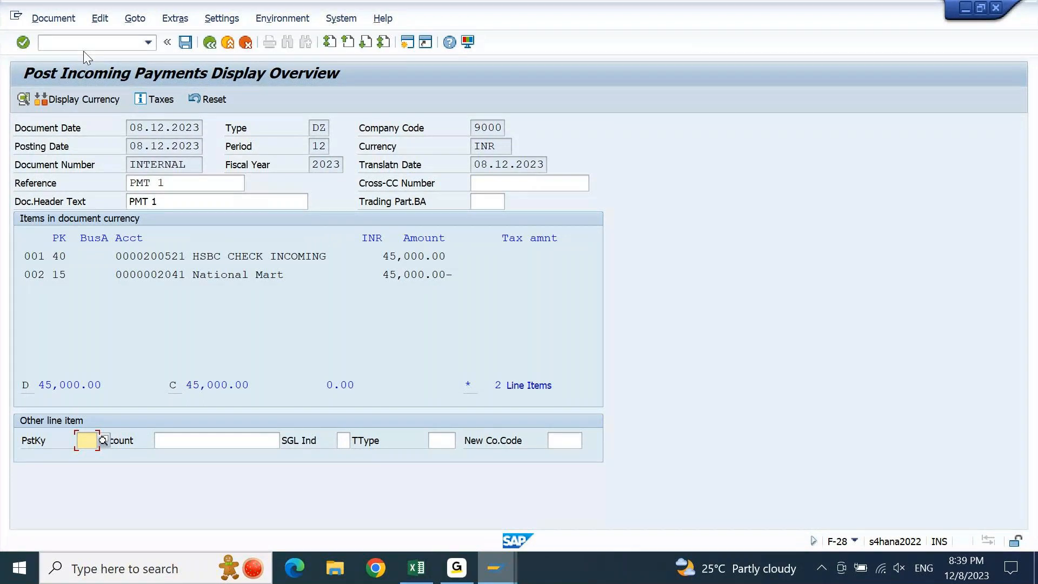
# - Copy check number 6651323 from the Excel notes into the assignment of the payment's HSBC CHECK INCOMING item
pyautogui.doubleClick(260, 257)
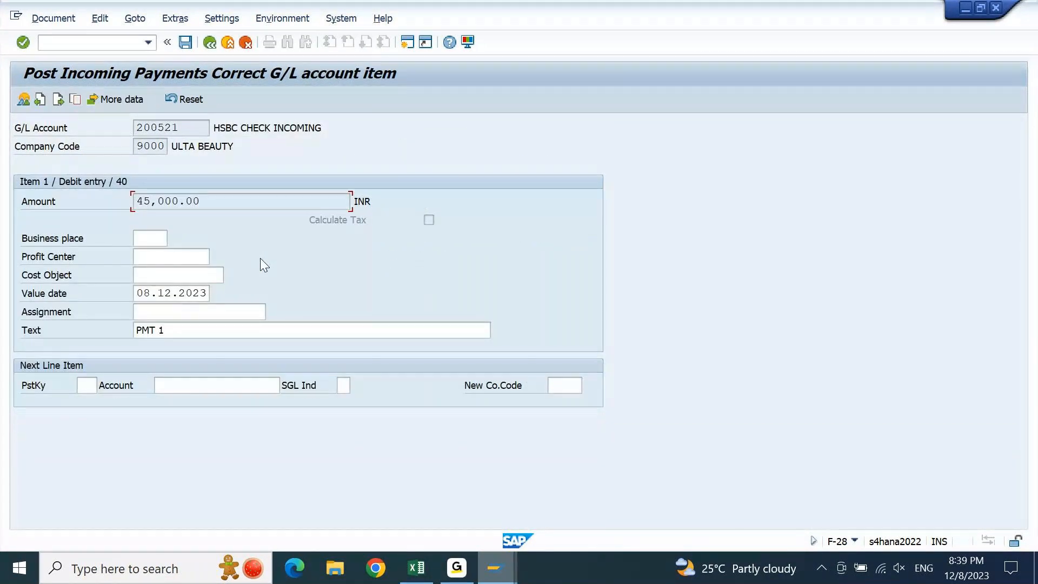
pyautogui.click(230, 308)
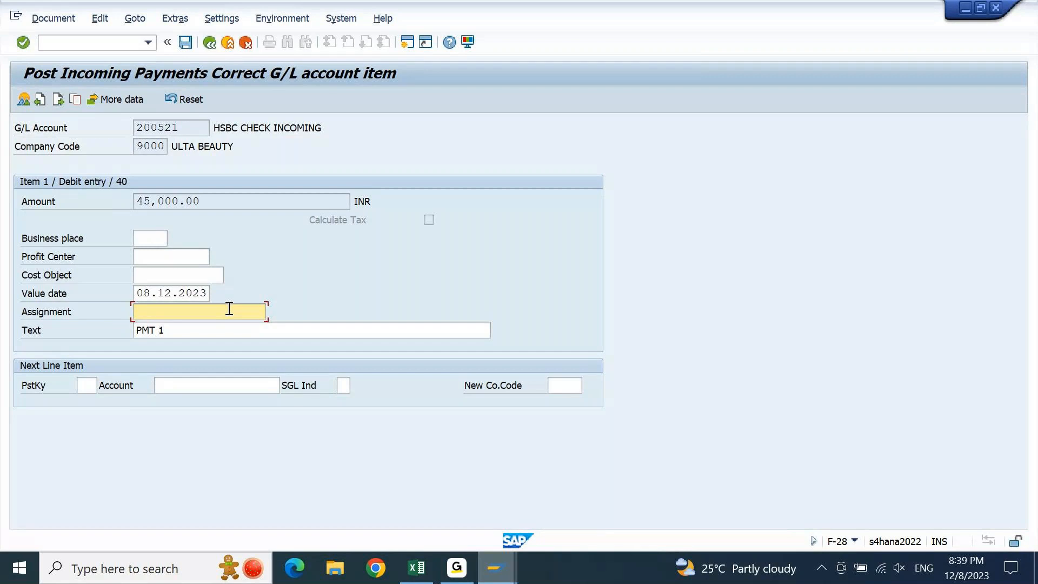
pyautogui.click(425, 578)
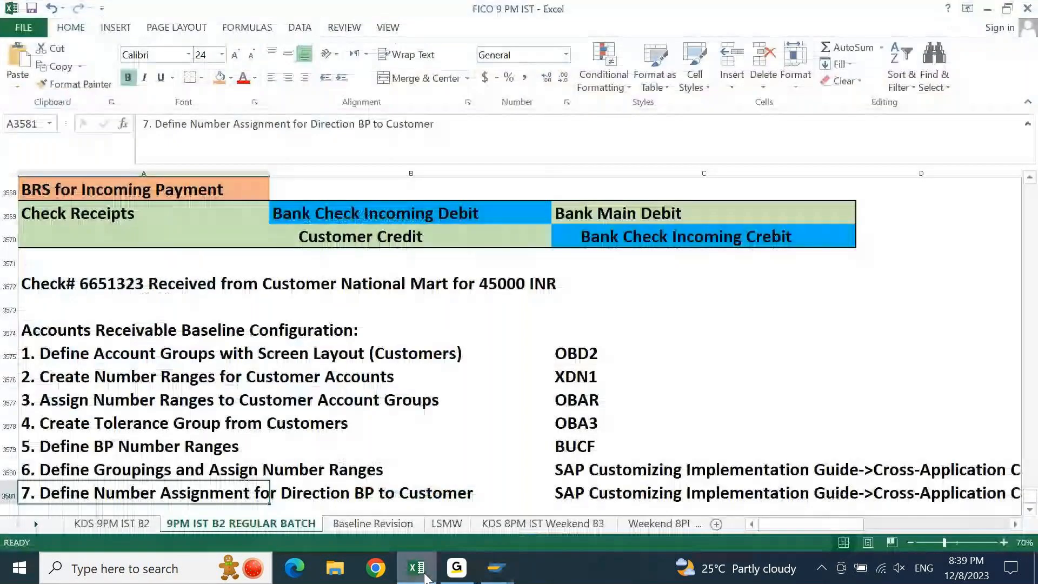
pyautogui.click(48, 281)
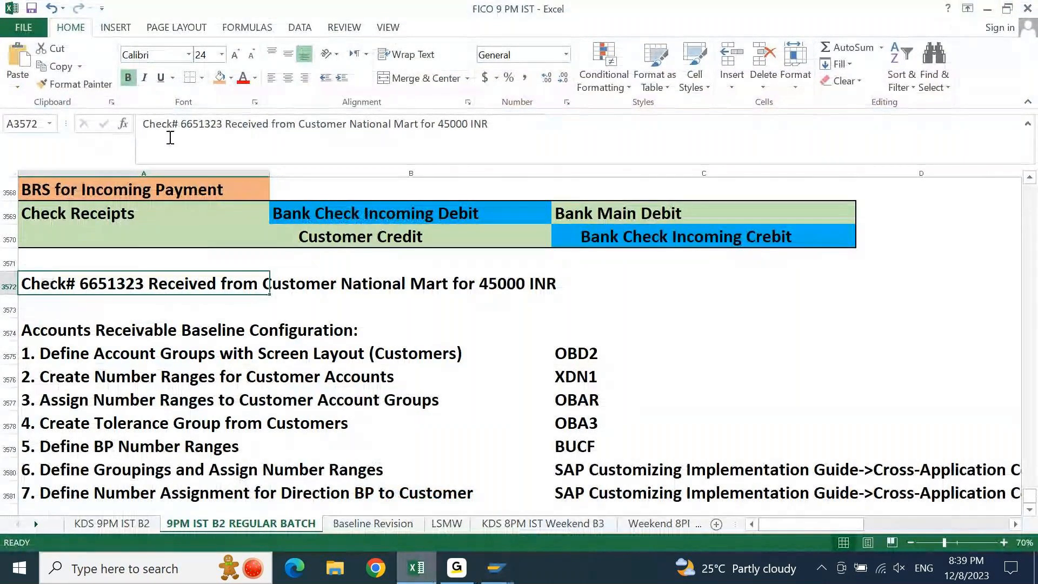
pyautogui.doubleClick(210, 125)
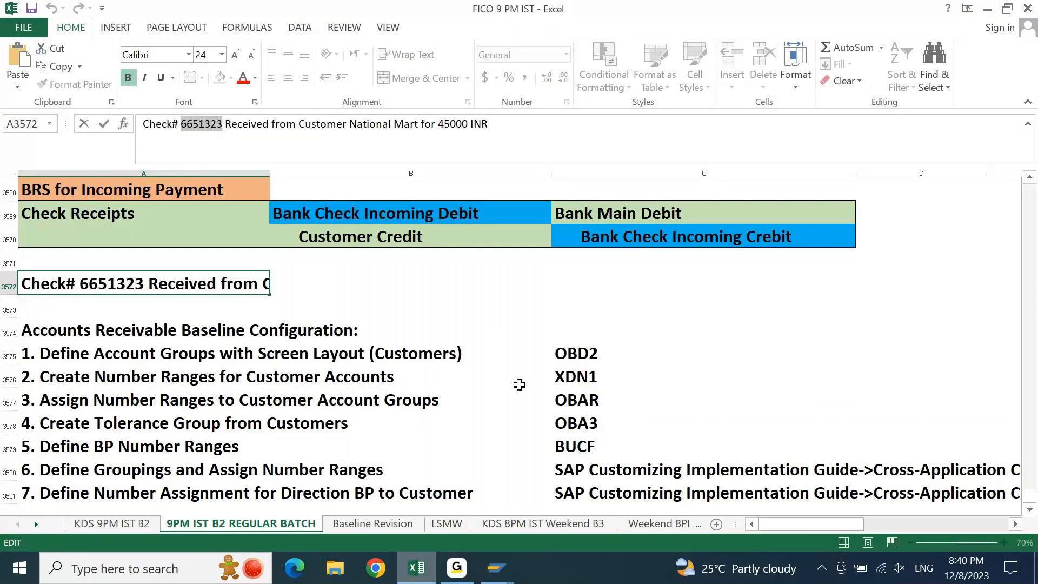
pyautogui.click(496, 567)
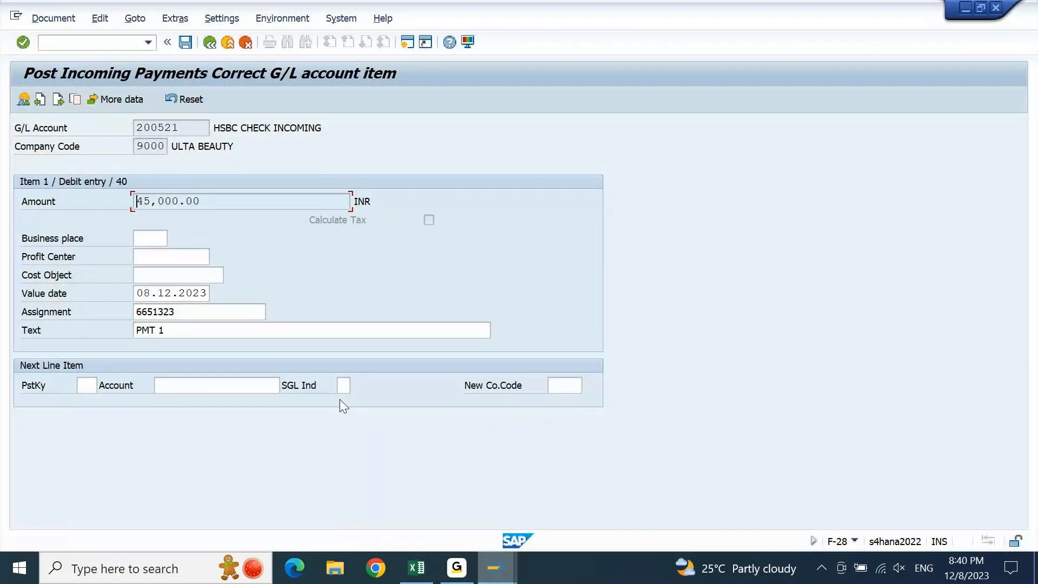
# - Return to the document overview and post the incoming payment
pyautogui.click(61, 20)
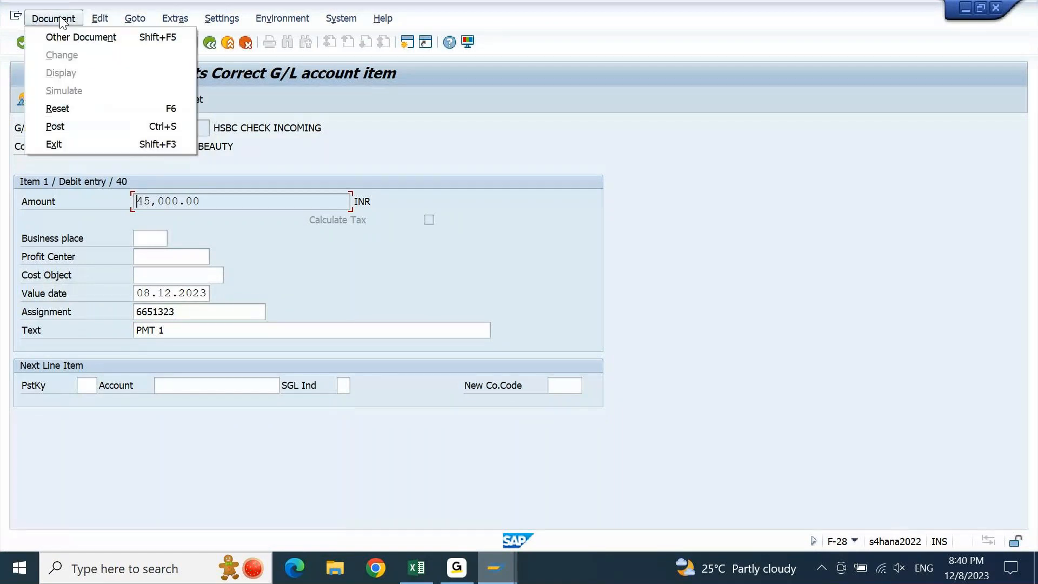
pyautogui.click(333, 114)
pyautogui.click(211, 44)
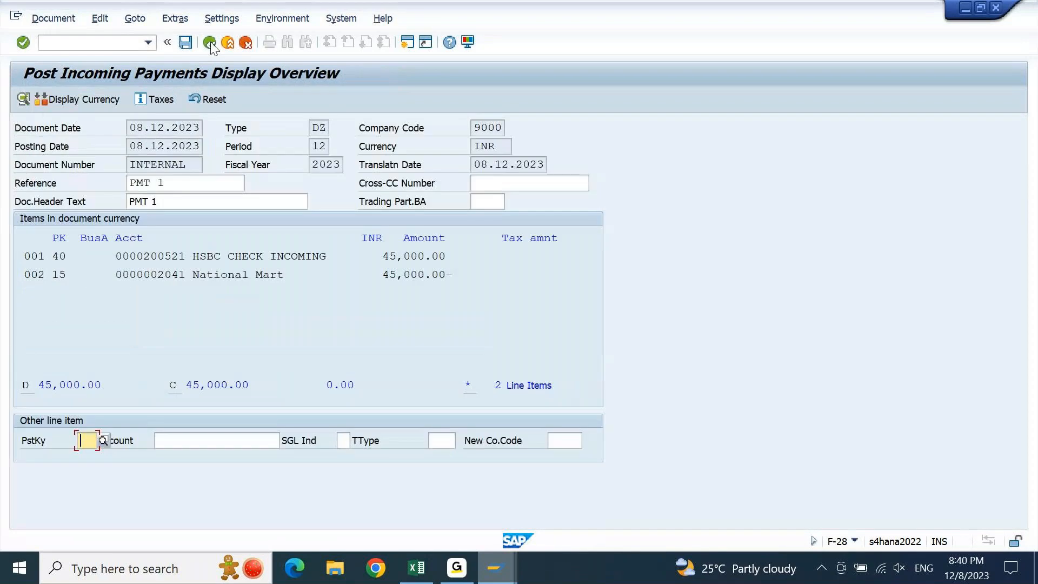
pyautogui.click(186, 44)
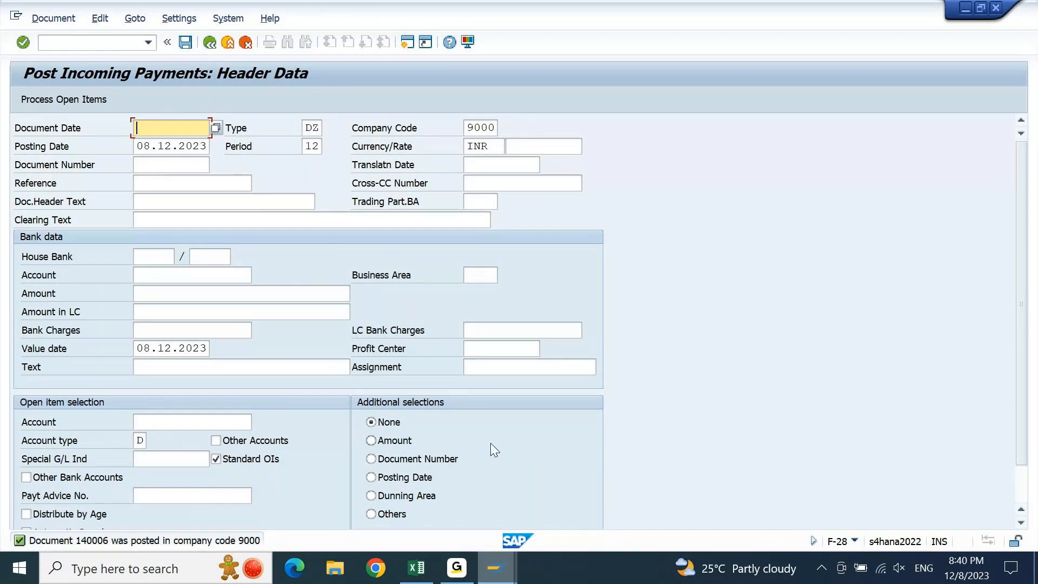
# - Switch to the customer line item session and refresh National Mart's open items list
pyautogui.click(508, 576)
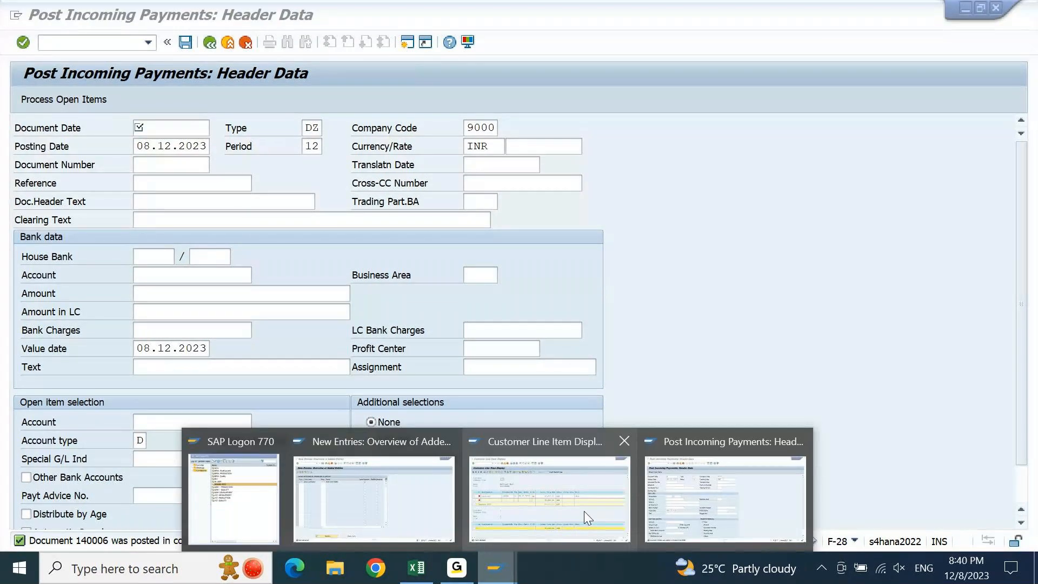
pyautogui.click(584, 511)
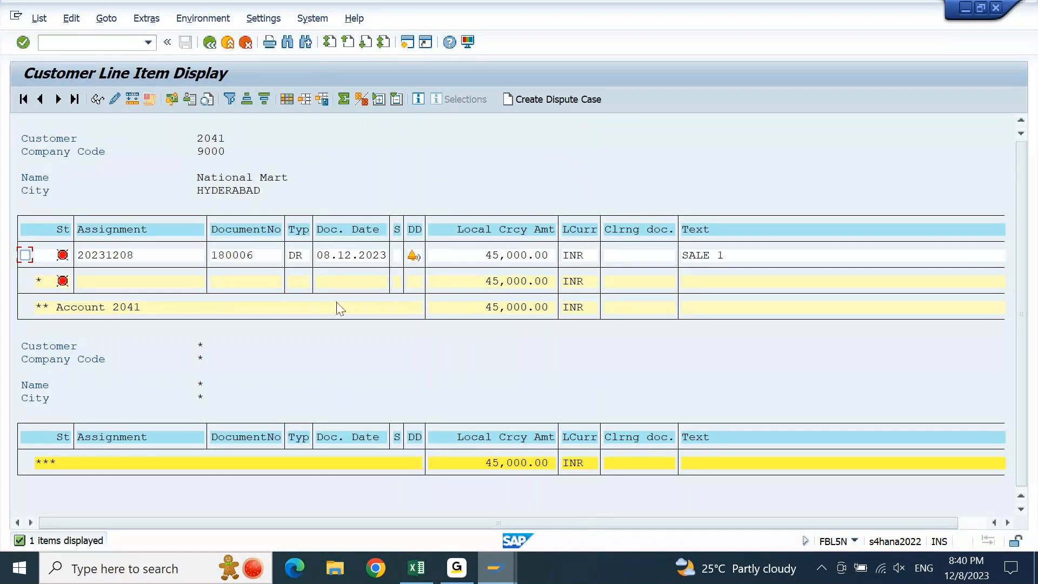
pyautogui.click(39, 18)
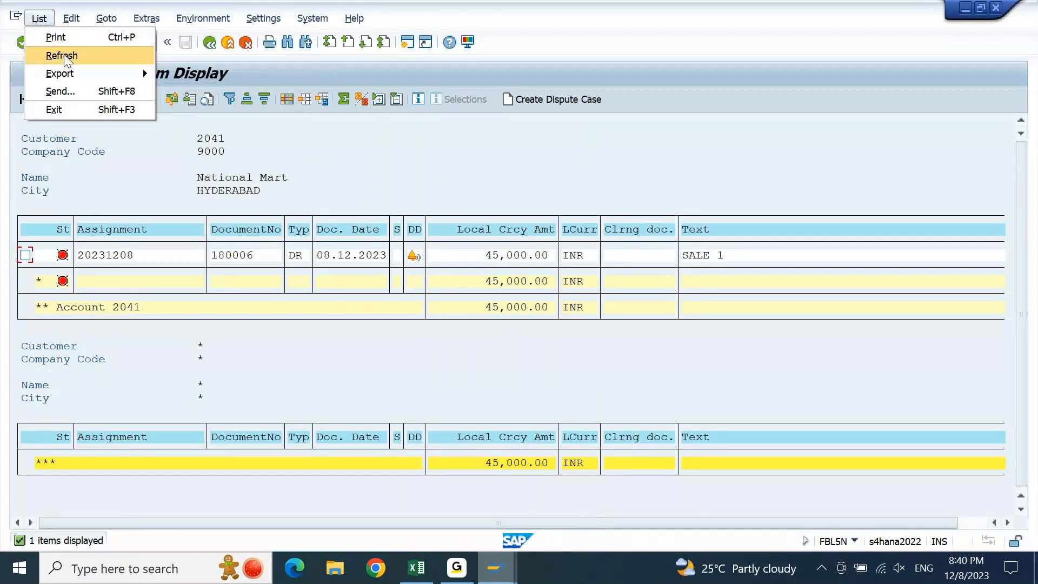
pyautogui.click(64, 55)
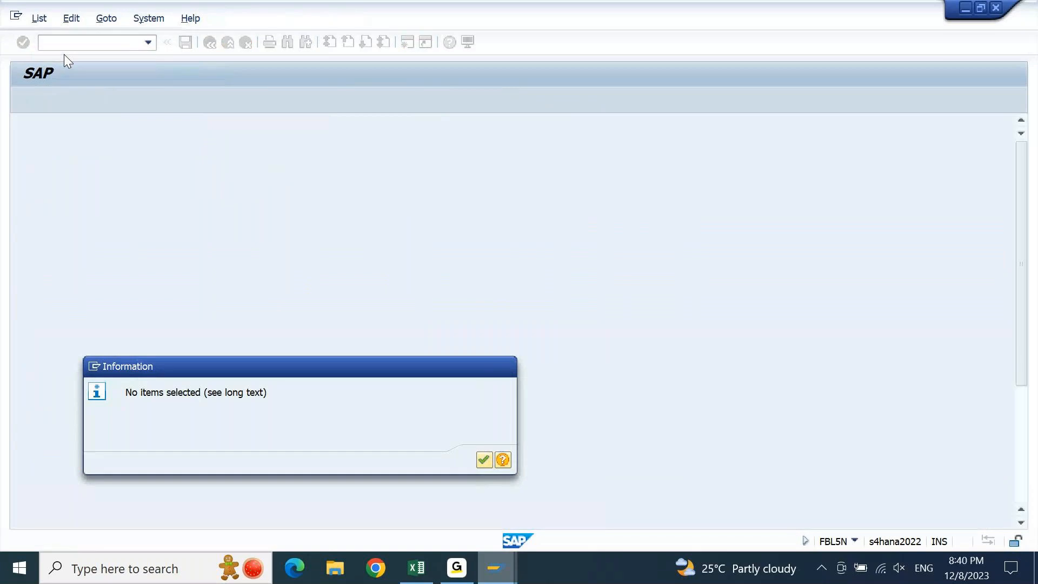
pyautogui.press('Return')
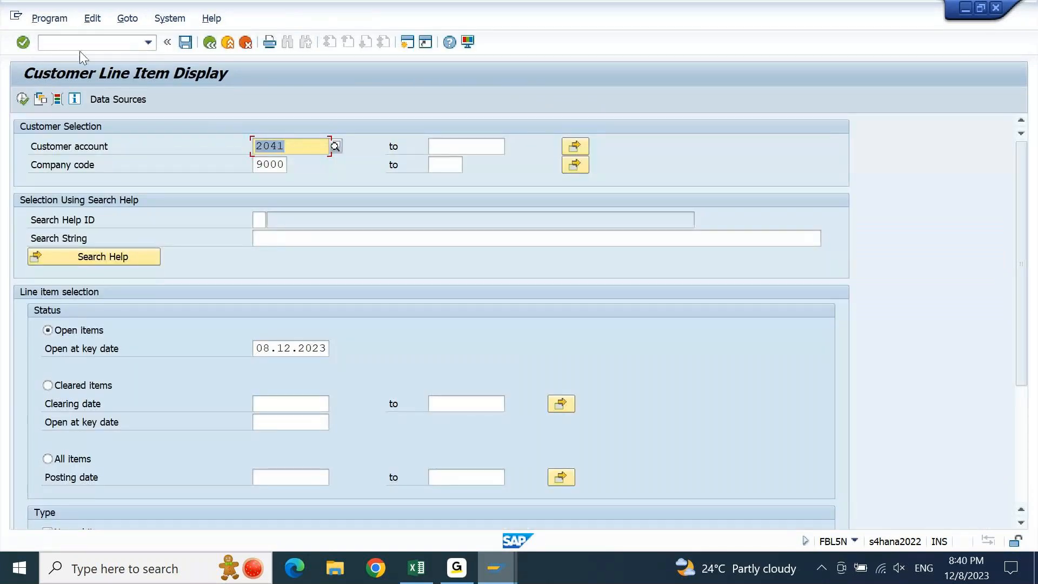
# - Leave the customer line item display and start the G/L account line item transaction FAGLL03
pyautogui.click(80, 45)
pyautogui.write('/n')
pyautogui.press('BackSpace')
pyautogui.write('n')
pyautogui.press('Return')
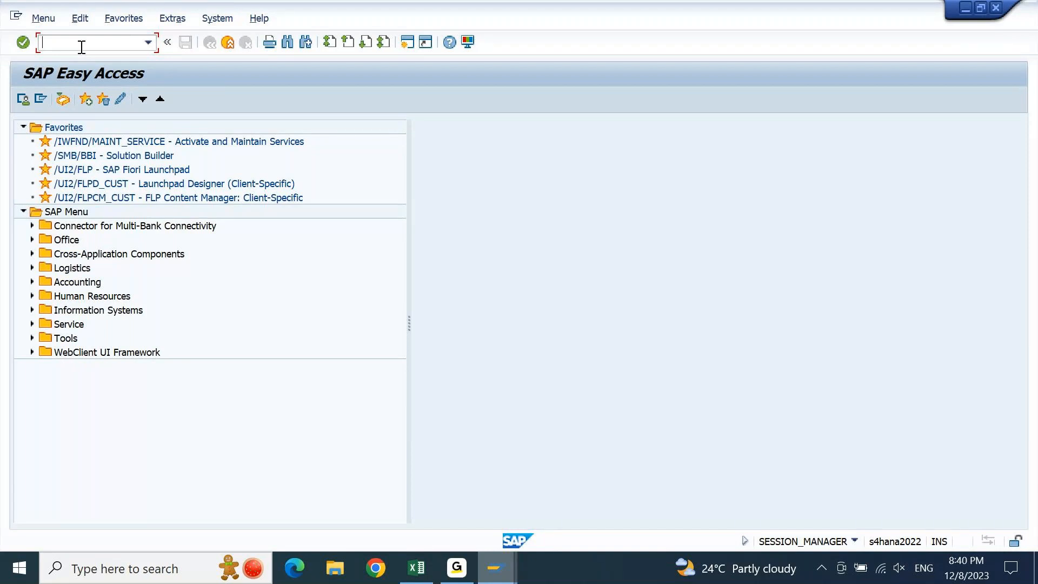
pyautogui.write('FAGLL03')
pyautogui.press('Return')
# - Display the open line items of G/L account 200521 HSBC CHECK INCOMING in company code 9000
pyautogui.press('space')
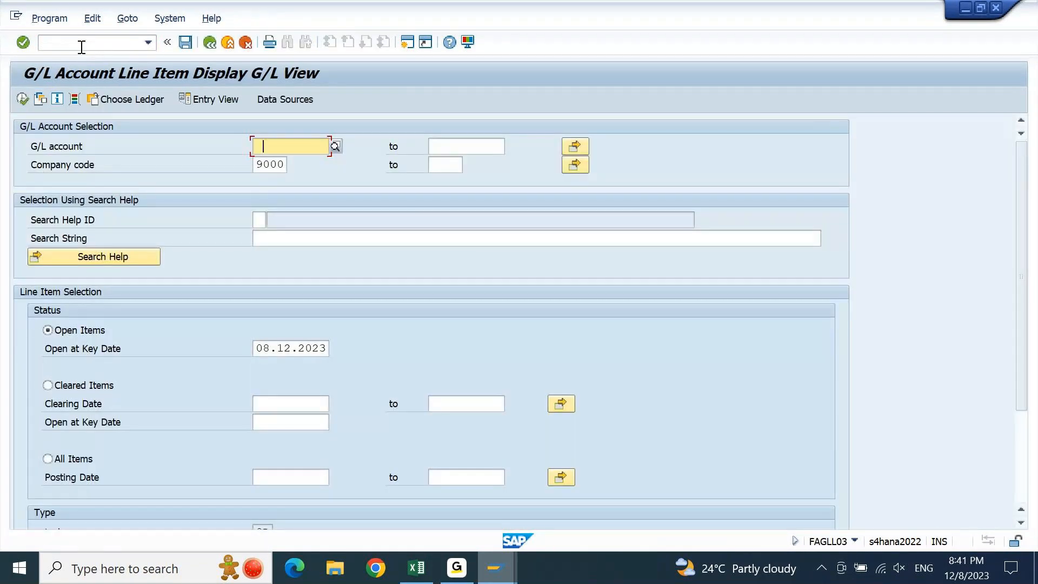
pyautogui.press('Down')
pyautogui.press('Down')
pyautogui.write('20052')
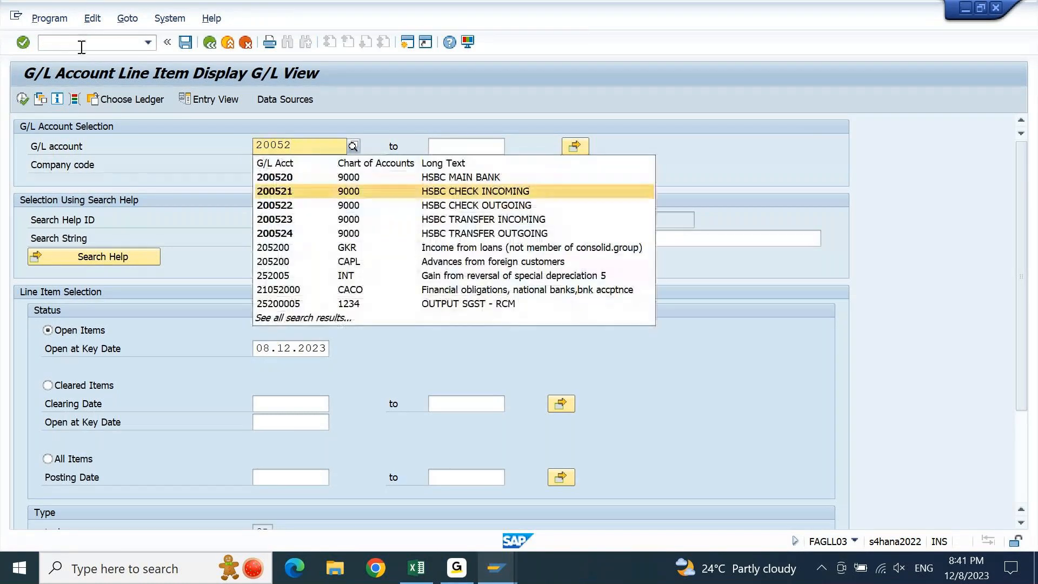
pyautogui.press('Down')
pyautogui.press('Down')
pyautogui.press('Down')
pyautogui.press('Up')
pyautogui.press('Up')
pyautogui.press('Return')
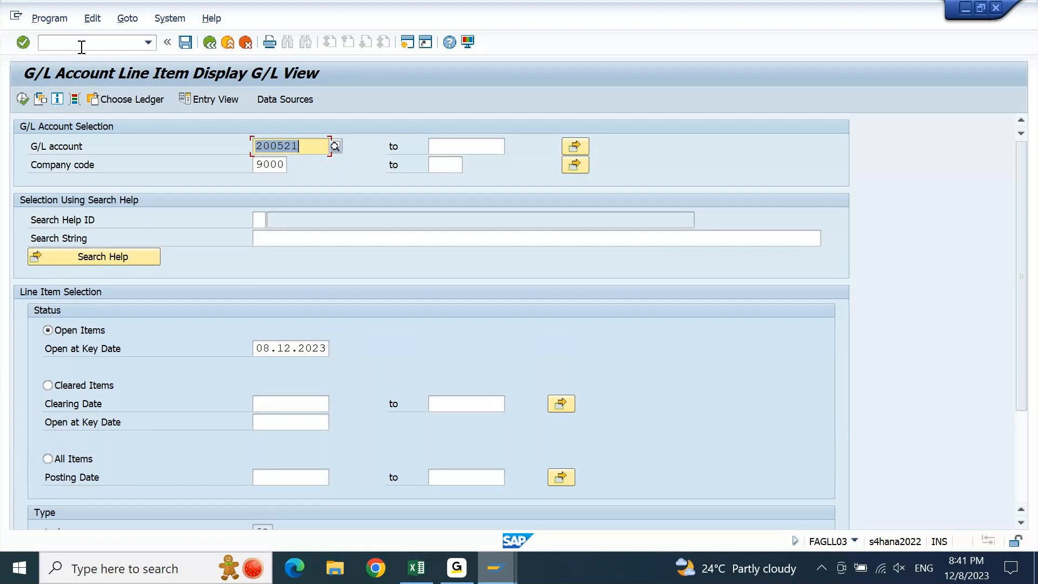
pyautogui.press('F8')
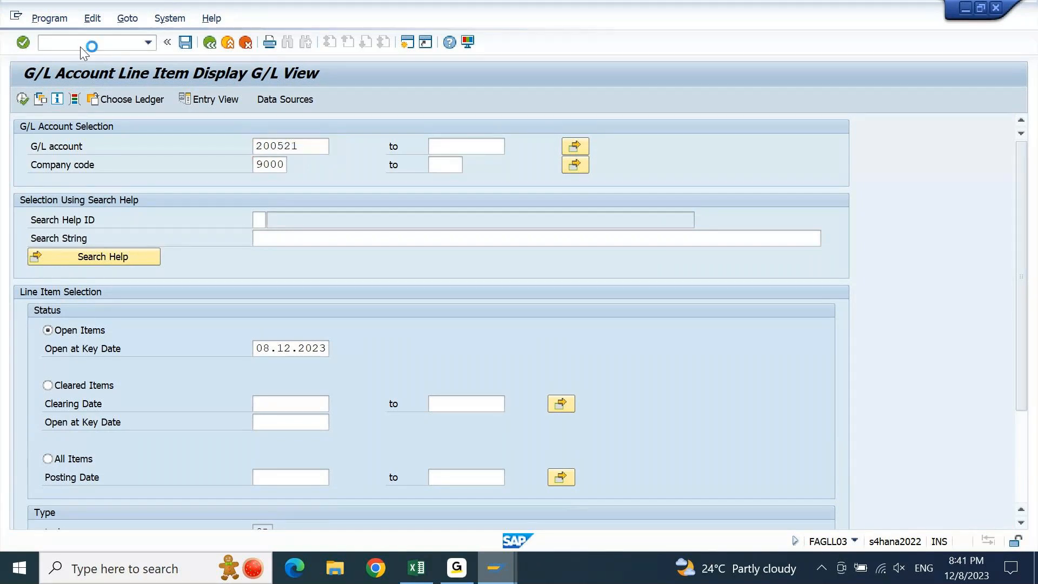
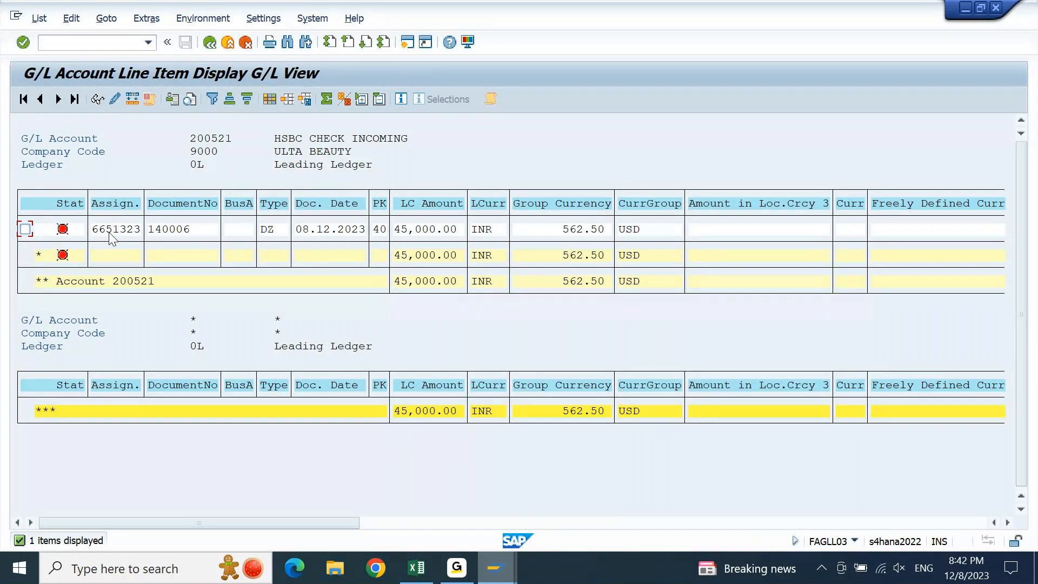
pyautogui.click(327, 152)
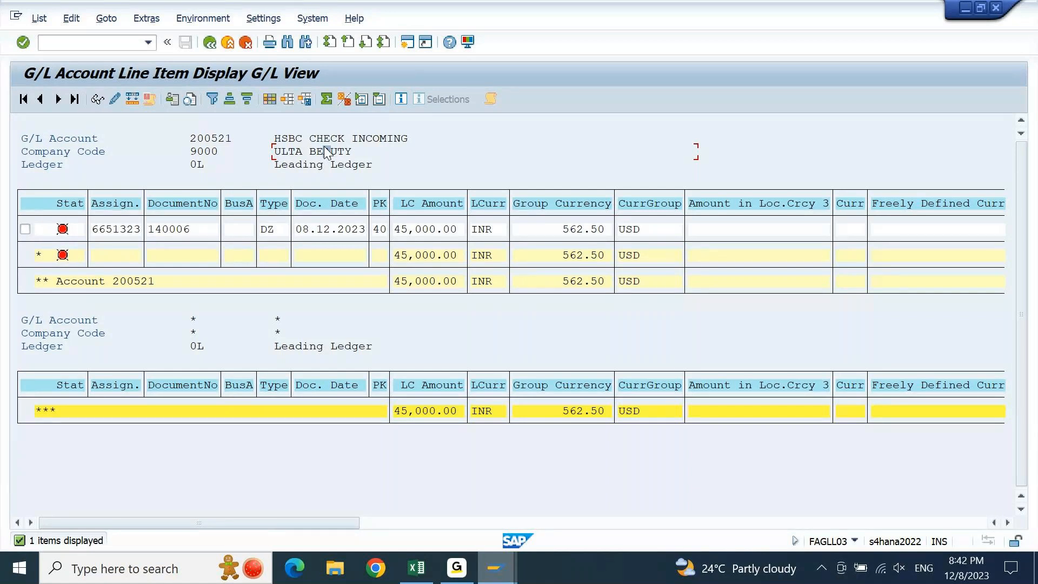
pyautogui.click(326, 152)
# - Switch to the Excel notes and review the Manual BRS configuration steps for account symbols and their account assignments
pyautogui.hotkey('alt', 'Tab')
pyautogui.press('Return')
pyautogui.press('pageup')
pyautogui.press('pageup')
pyautogui.press('pageup')
pyautogui.press('pageup')
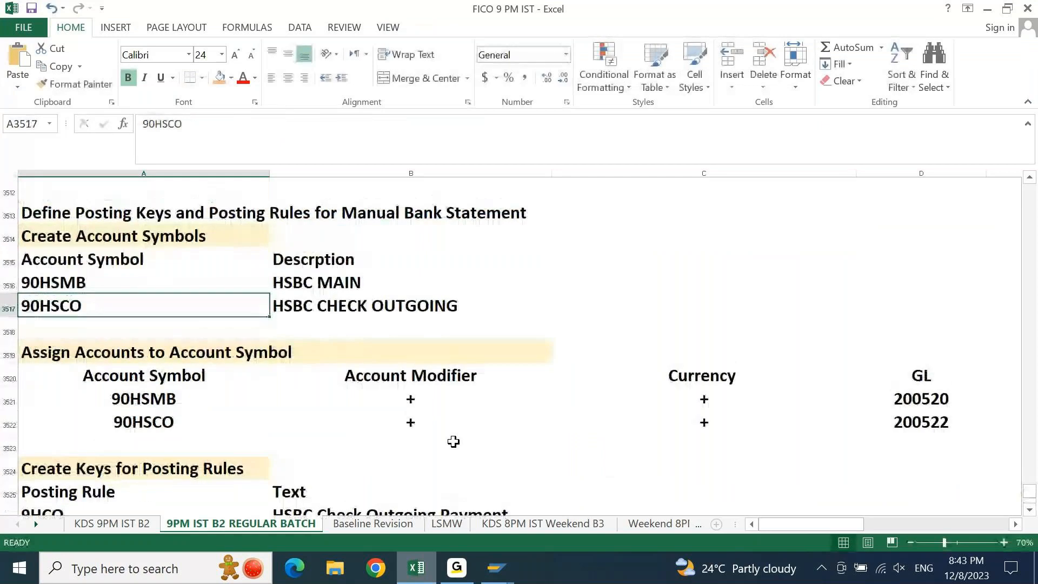
pyautogui.press('Up')
pyautogui.press('Up')
pyautogui.press('Up')
pyautogui.press('Up')
pyautogui.press('Up')
pyautogui.press('Up')
pyautogui.press('Up')
pyautogui.press('Up')
pyautogui.press('Up')
pyautogui.press('Up')
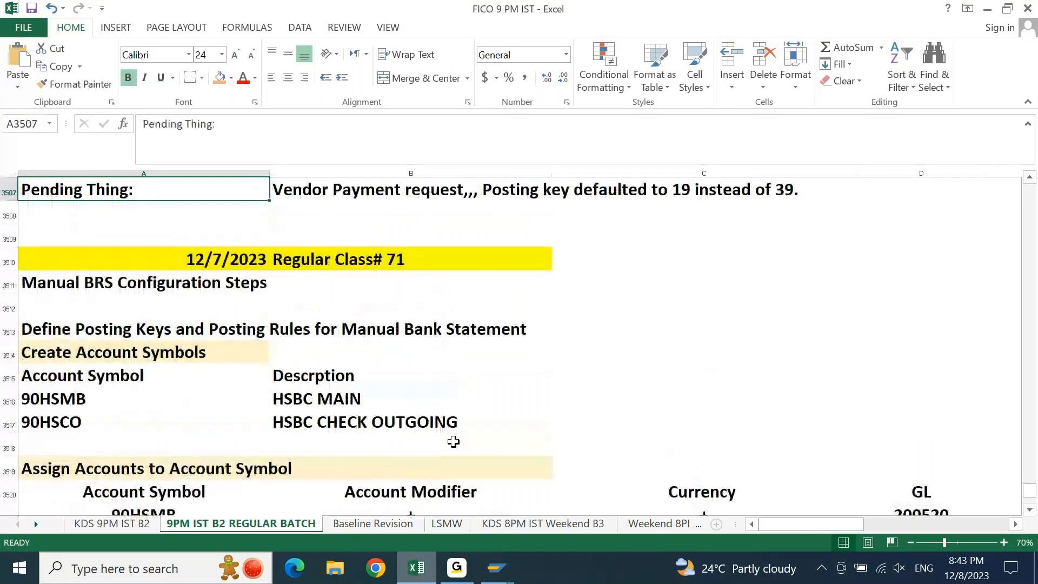
pyautogui.press('Down')
pyautogui.press('Down')
pyautogui.press('Down')
pyautogui.press('Down')
pyautogui.press('Down')
pyautogui.press('Down')
pyautogui.press('Down')
pyautogui.press('Down')
pyautogui.press('Down')
pyautogui.press('Down')
pyautogui.press('Down')
pyautogui.press('Down')
pyautogui.press('Down')
pyautogui.press('Down')
pyautogui.press('Down')
pyautogui.press('Down')
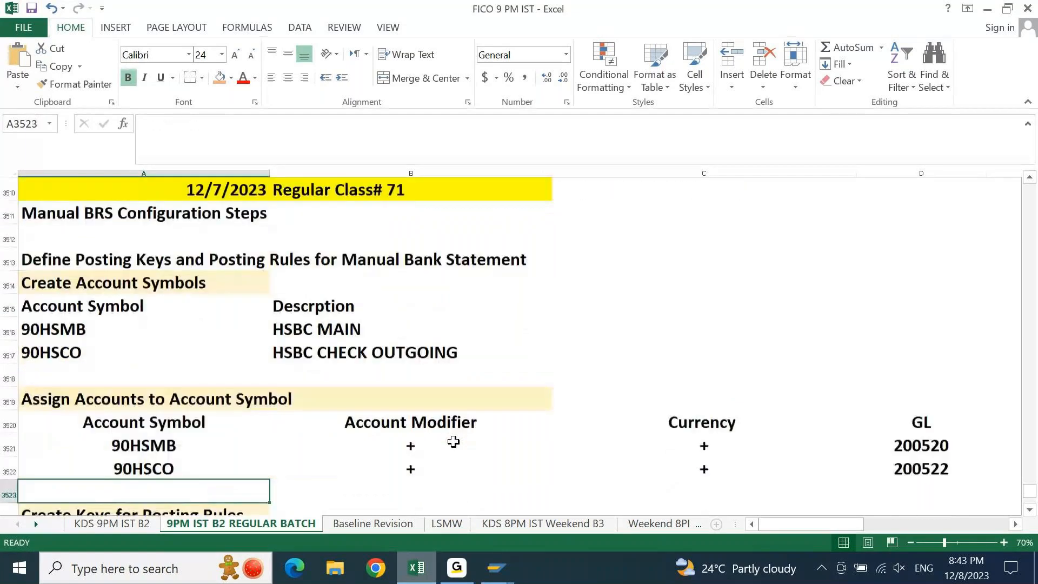
pyautogui.press('Down')
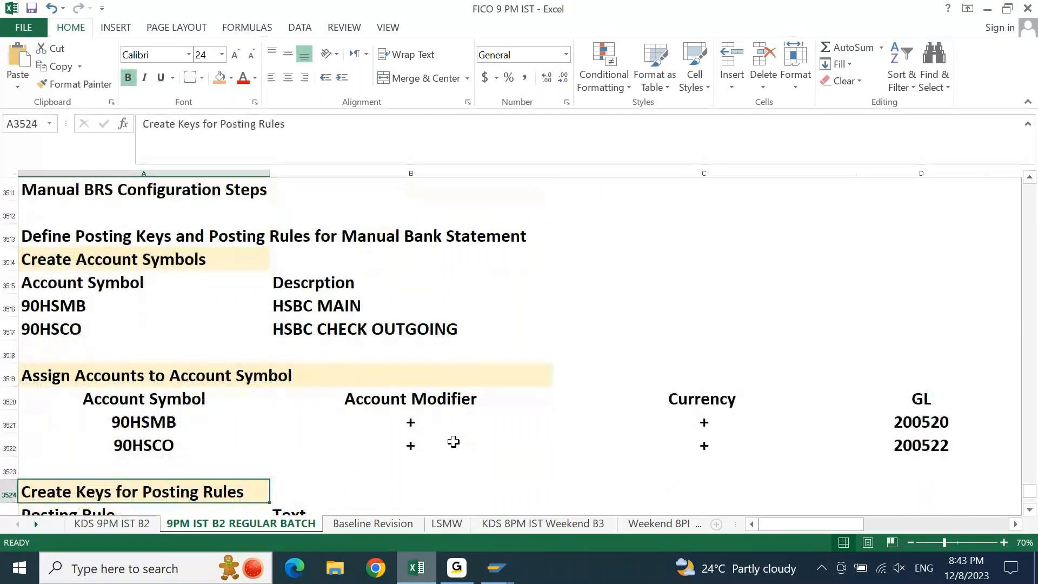
# - Switch to the SAP customizing session, start transaction SPRO and open the SAP Reference IMG
pyautogui.moveTo(496, 568)
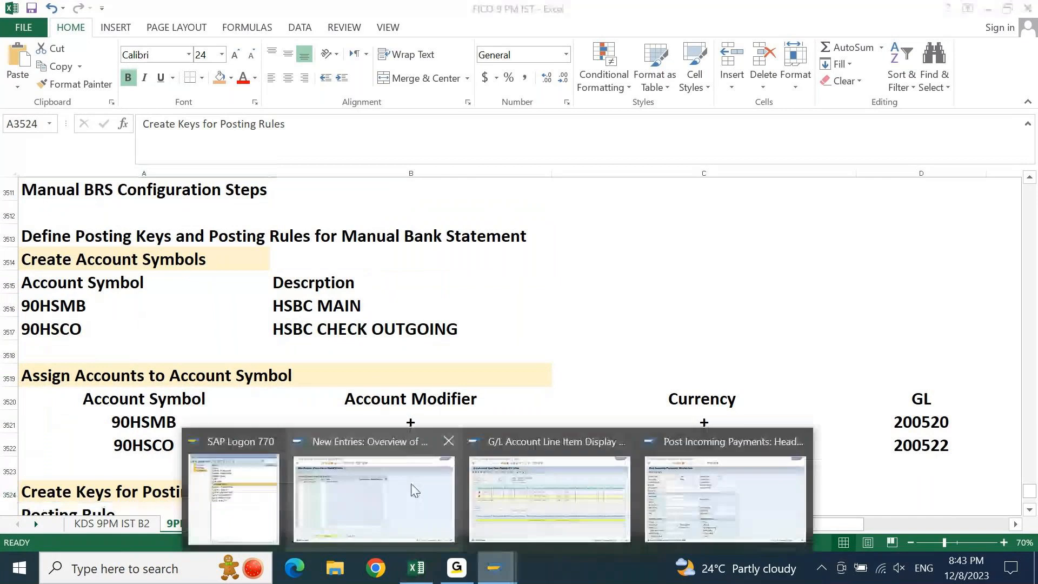
pyautogui.click(410, 488)
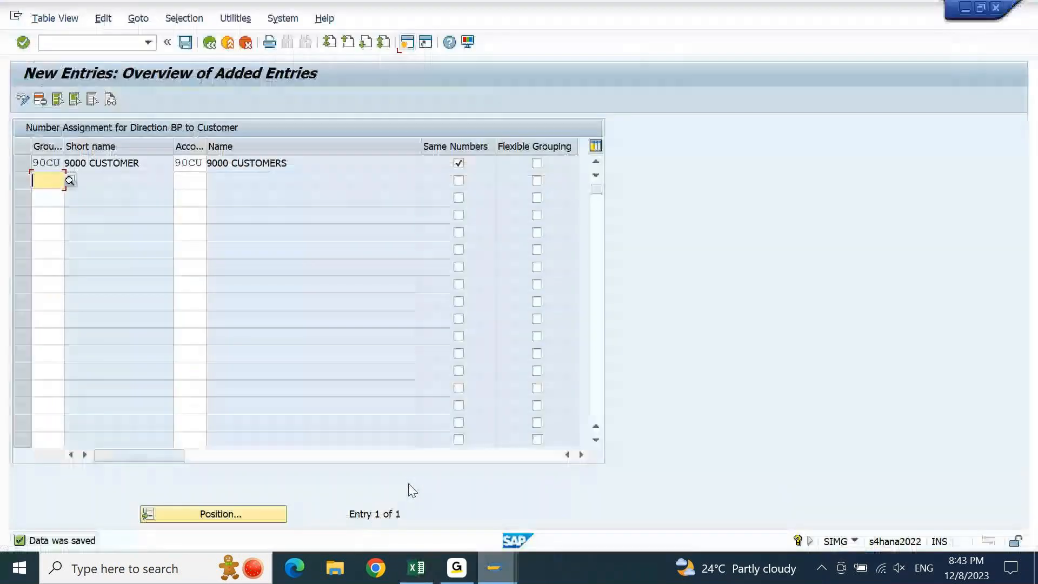
pyautogui.click(120, 43)
pyautogui.write('/nspro')
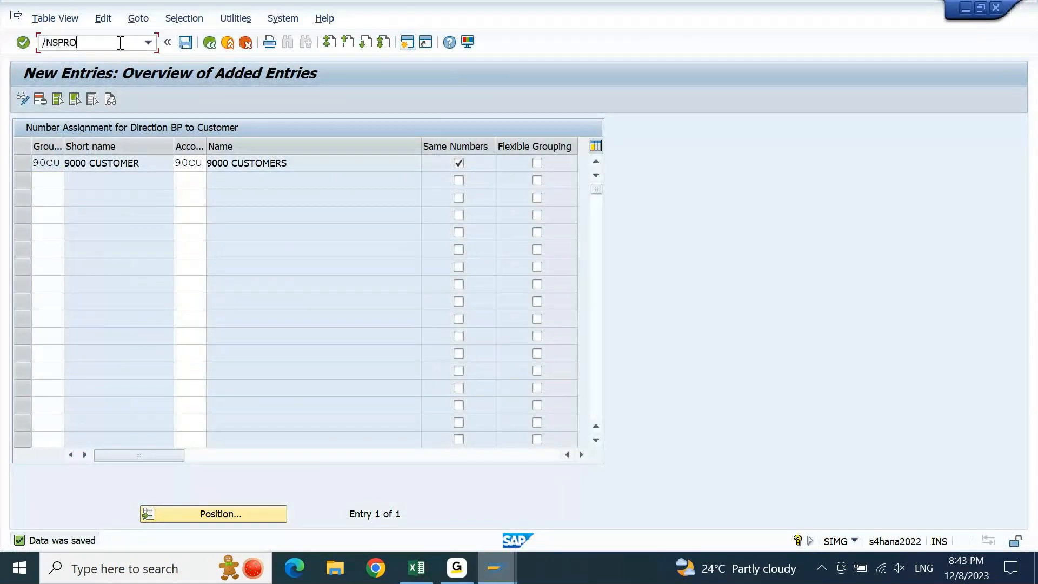
pyautogui.press('Return')
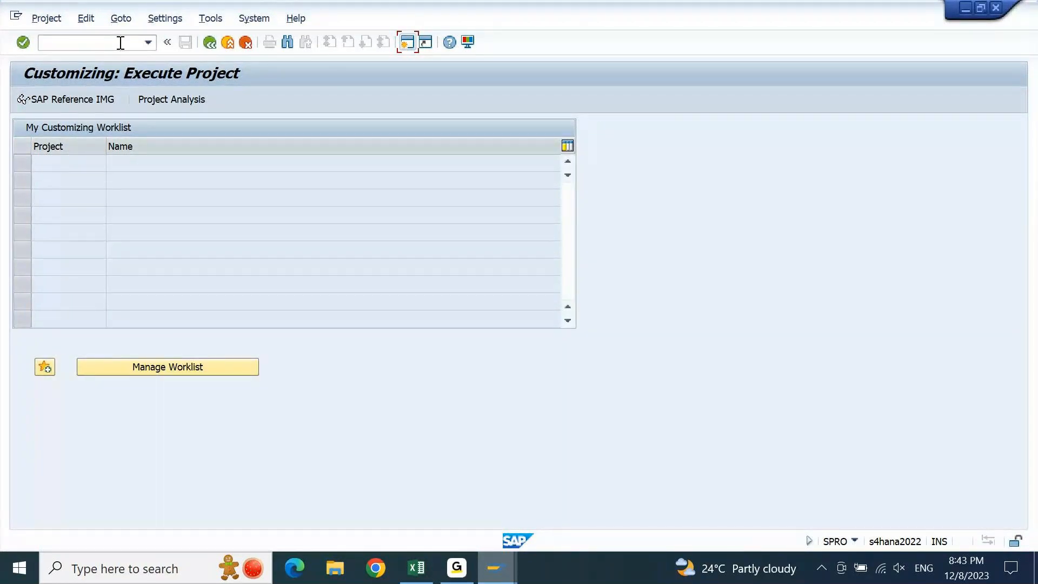
pyautogui.click(70, 104)
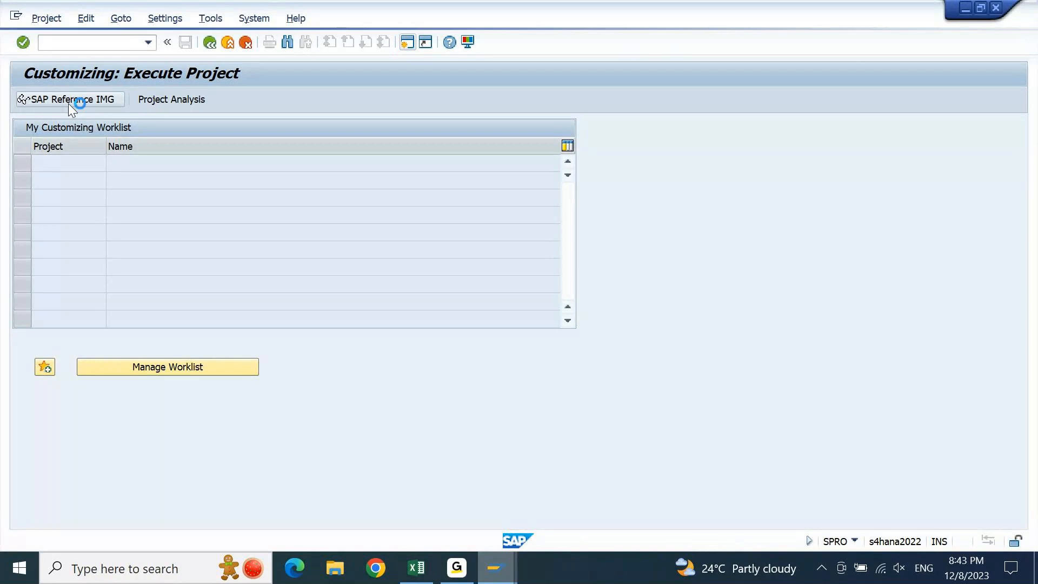
# - Expand the IMG structure through Financial Accounting, Bank Accounting, Business Transactions and Payment Transactions to the Manual Bank Statement activities
pyautogui.click(103, 269)
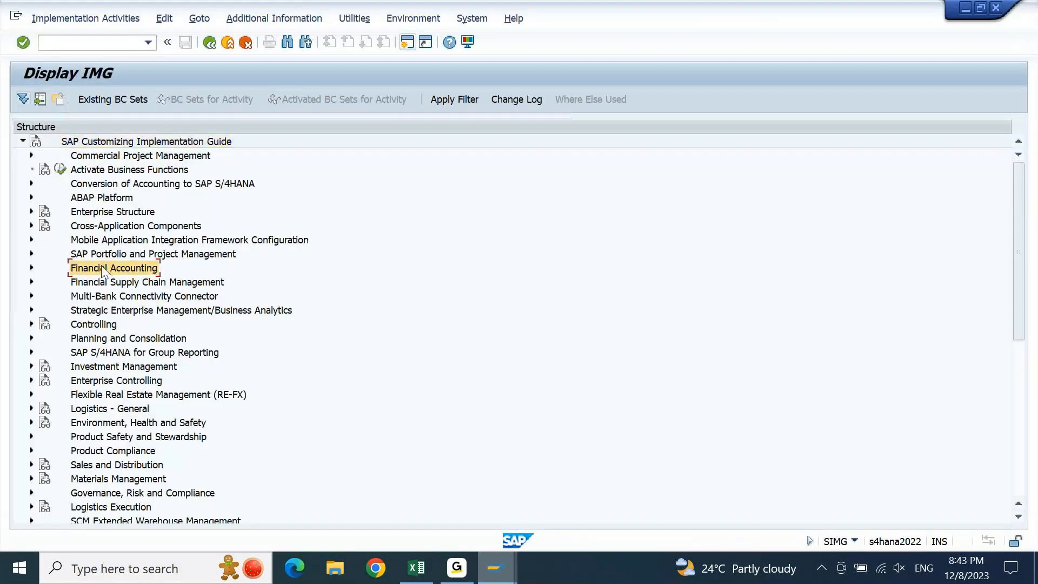
pyautogui.doubleClick(103, 268)
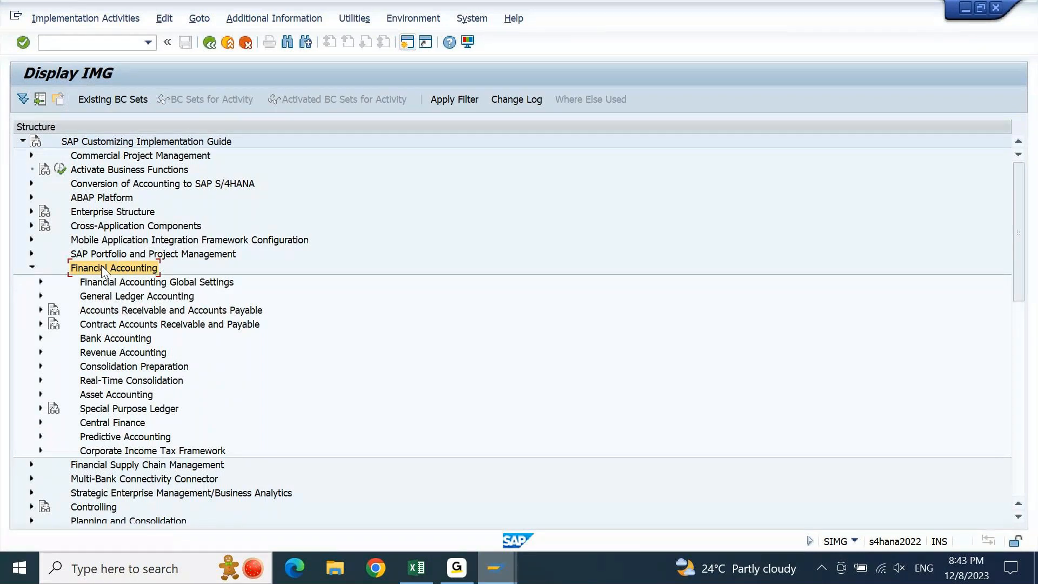
pyautogui.click(108, 339)
pyautogui.doubleClick(109, 340)
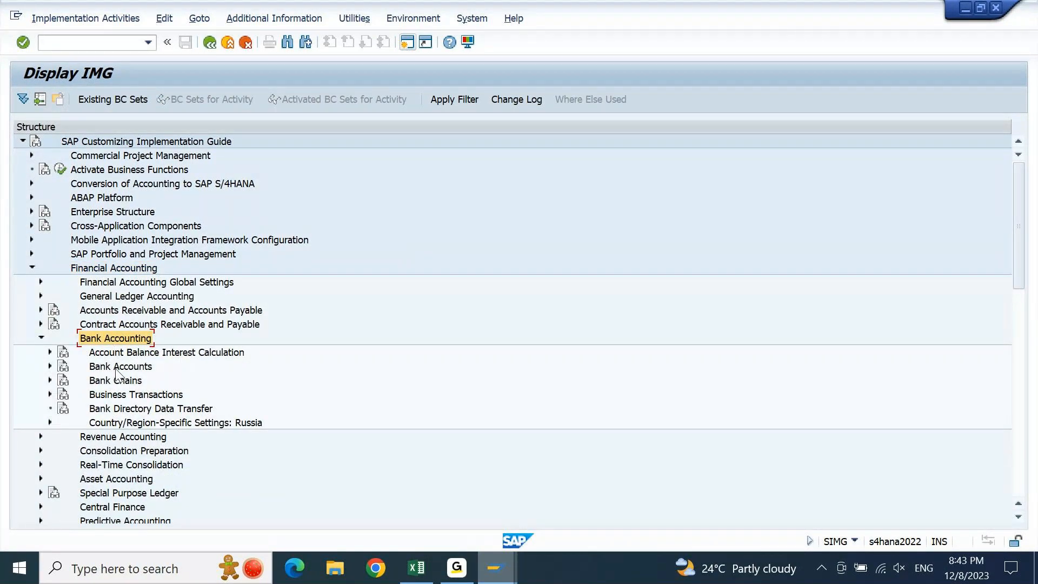
pyautogui.click(135, 395)
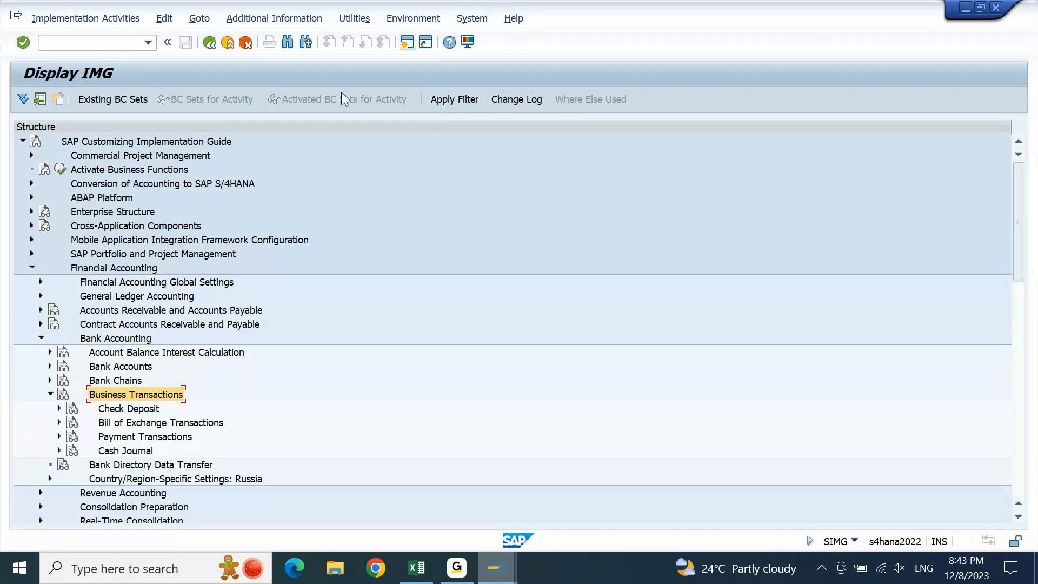
pyautogui.doubleClick(151, 440)
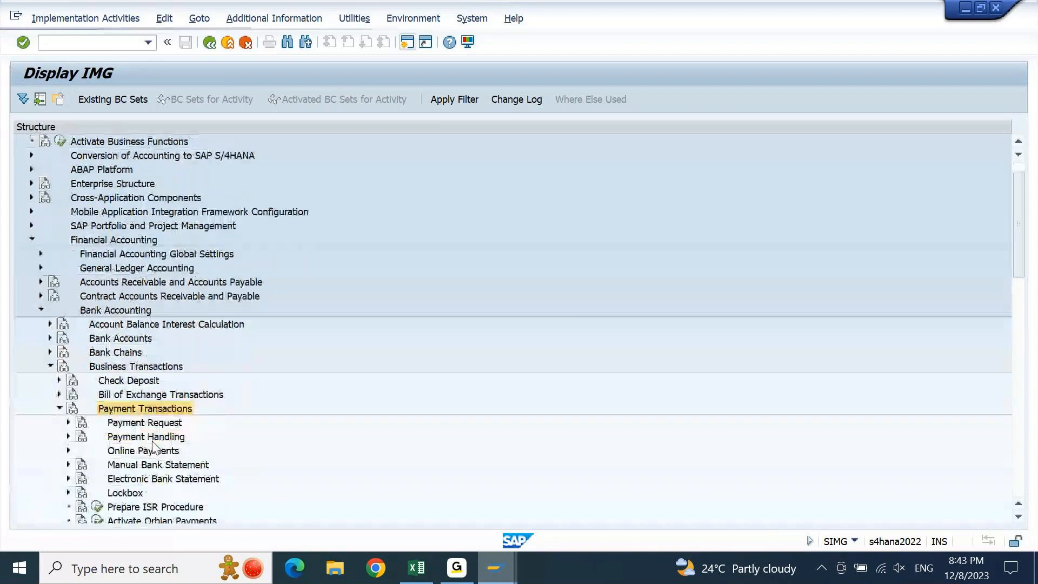
pyautogui.click(150, 468)
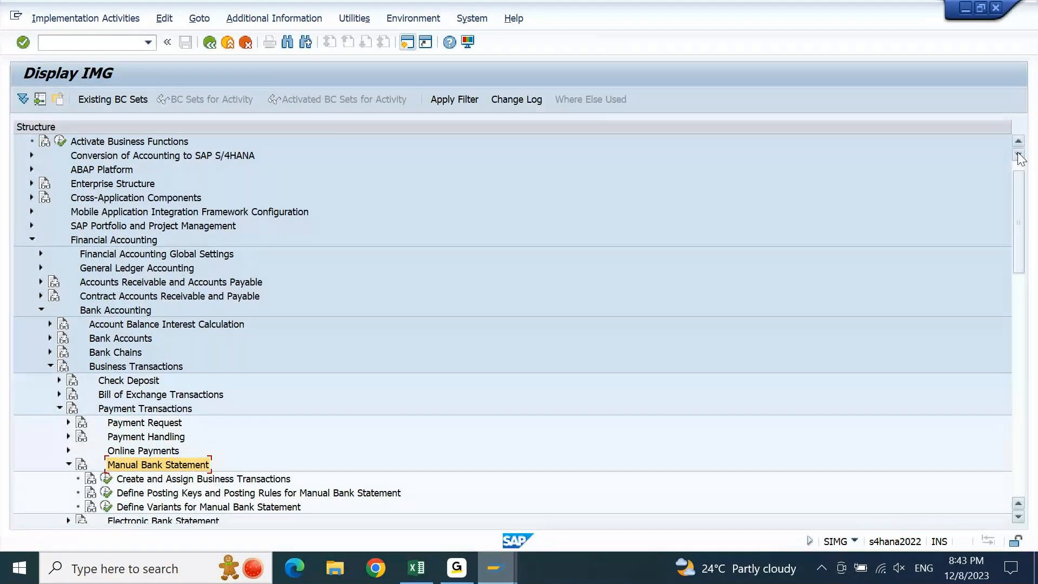
pyautogui.click(1015, 292)
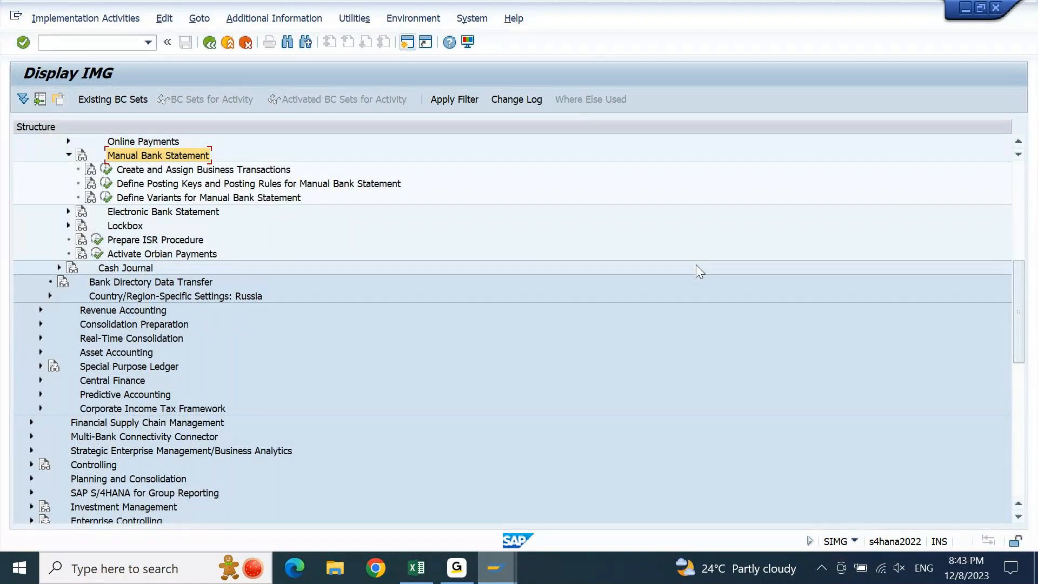
# - Open Define Posting Keys and Posting Rules for Manual Bank Statement with chart of accounts 9000 as the work area
pyautogui.click(173, 196)
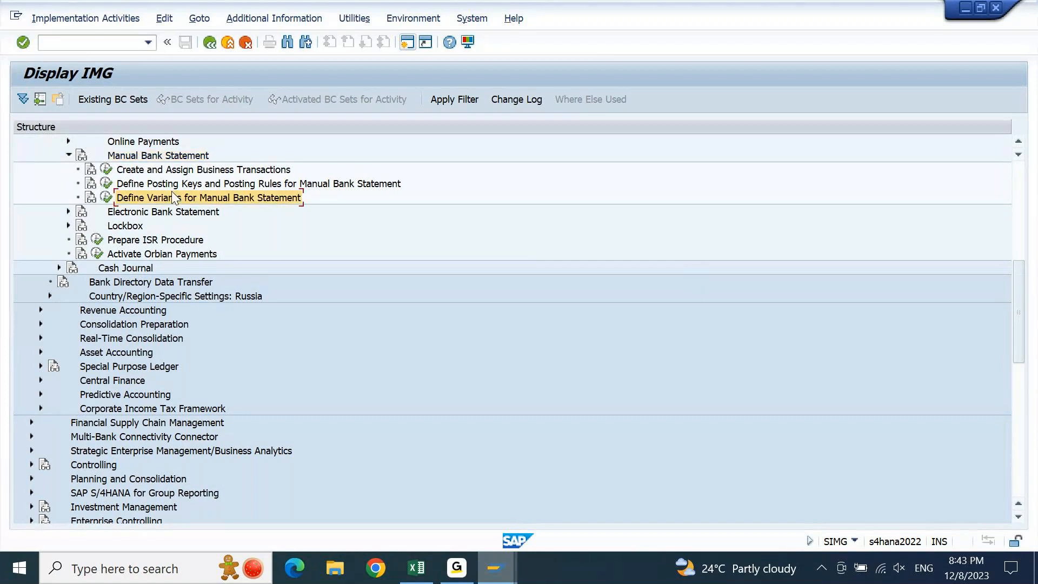
pyautogui.click(205, 186)
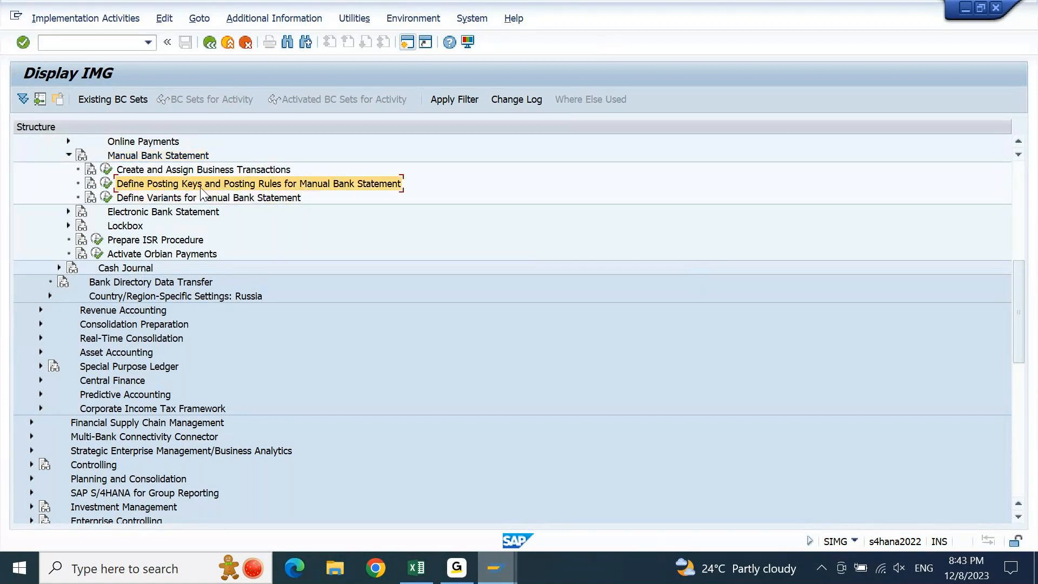
pyautogui.click(106, 184)
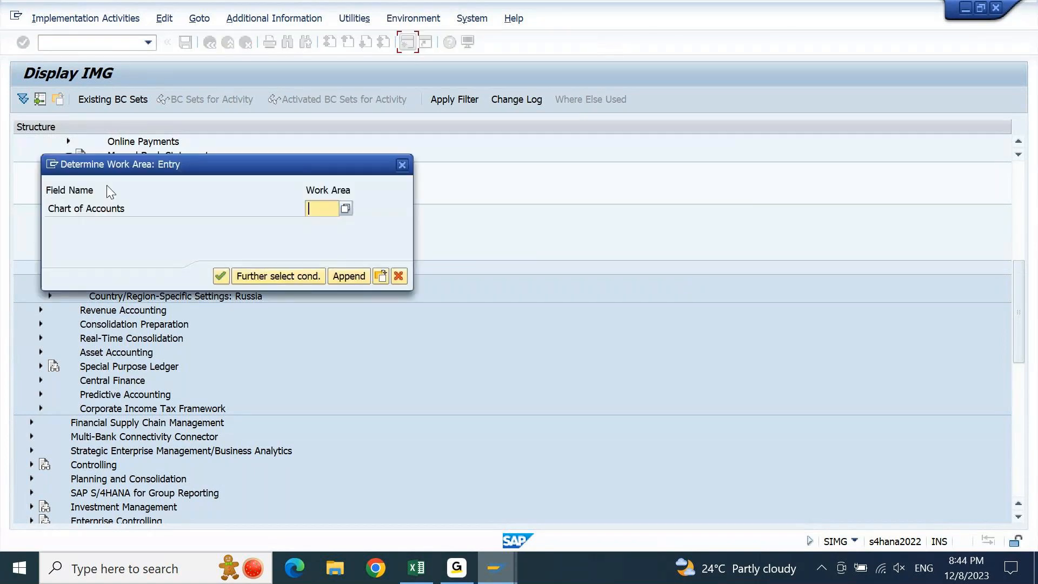
pyautogui.press('space')
pyautogui.press('Down')
pyautogui.press('Return')
pyautogui.press('Return')
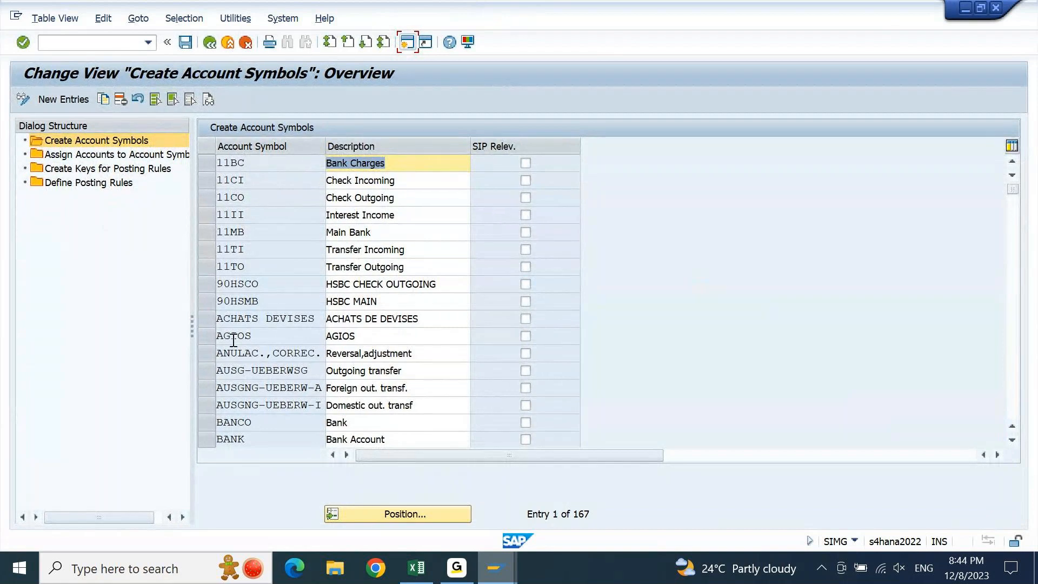
# - Copy account symbol 90HSCO as 90HSCI with the description HSBC CHECK INCOMING and save it under the proposed customizing request
pyautogui.click(207, 285)
pyautogui.click(208, 302)
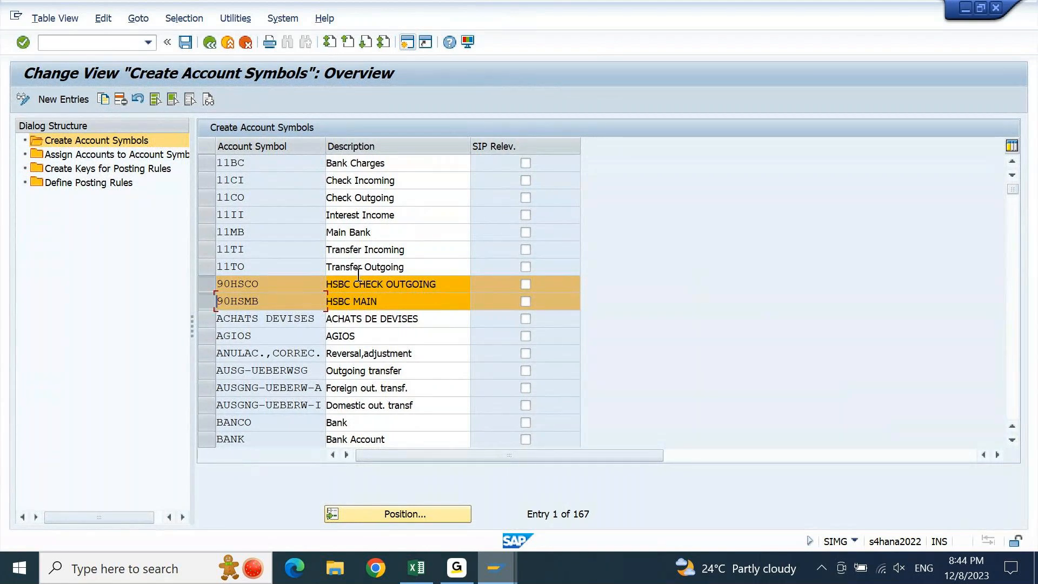
pyautogui.click(398, 301)
pyautogui.click(452, 282)
pyautogui.moveTo(452, 283); pyautogui.dragTo(305, 287)
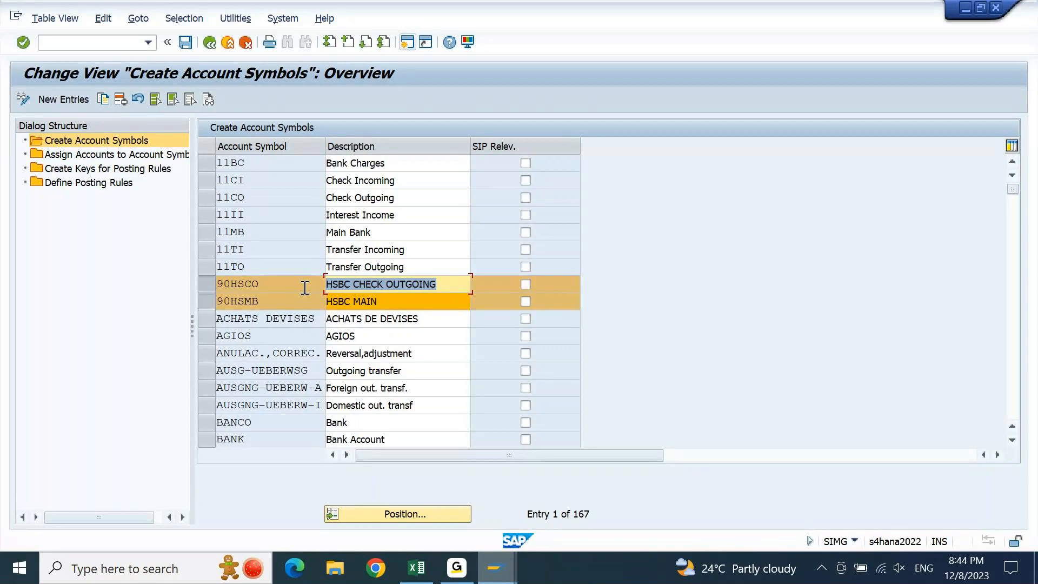
pyautogui.click(297, 295)
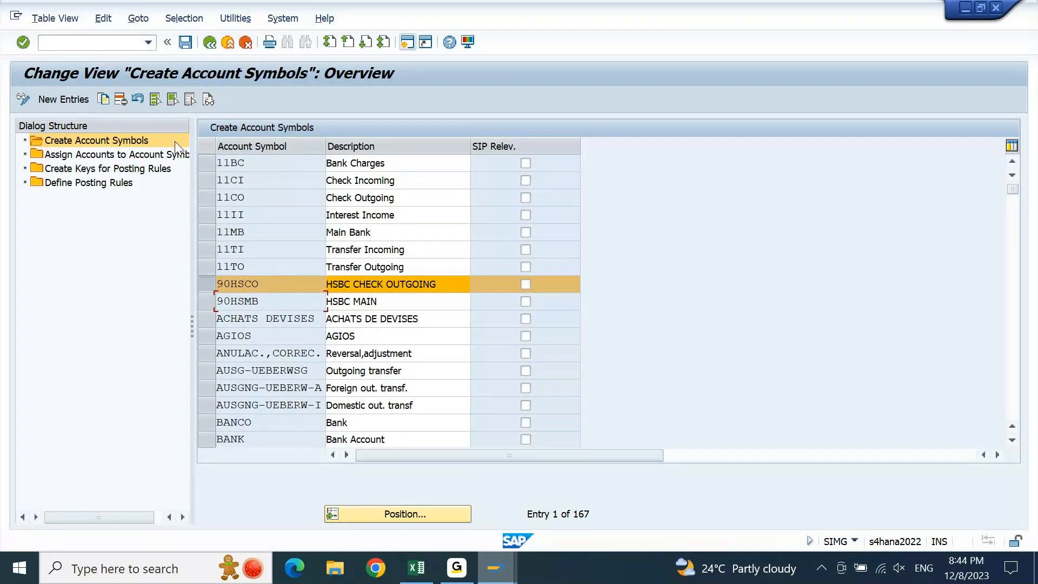
pyautogui.click(104, 99)
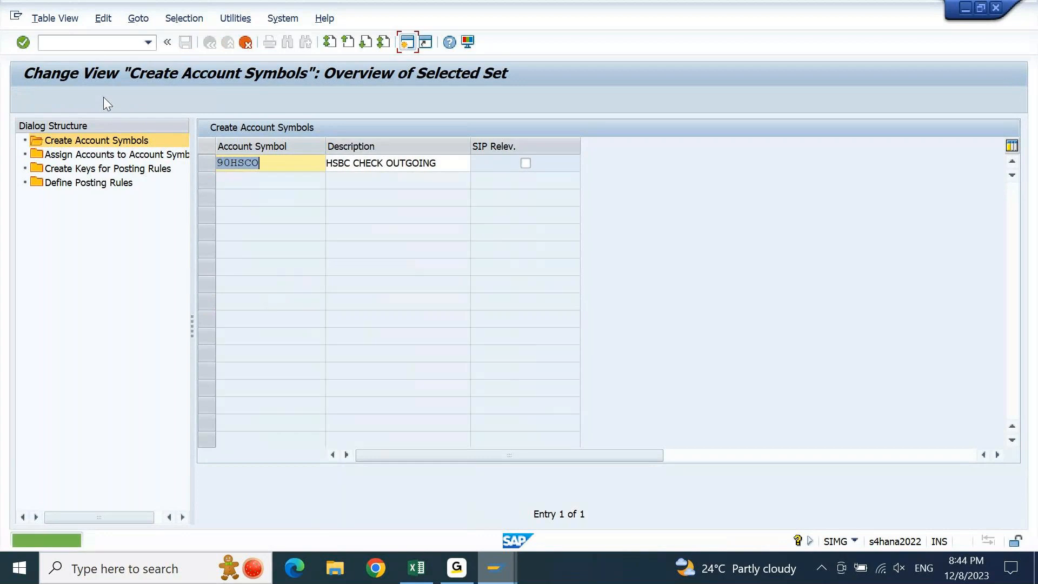
pyautogui.press('Right')
pyautogui.hotkey('shift', 'Right')
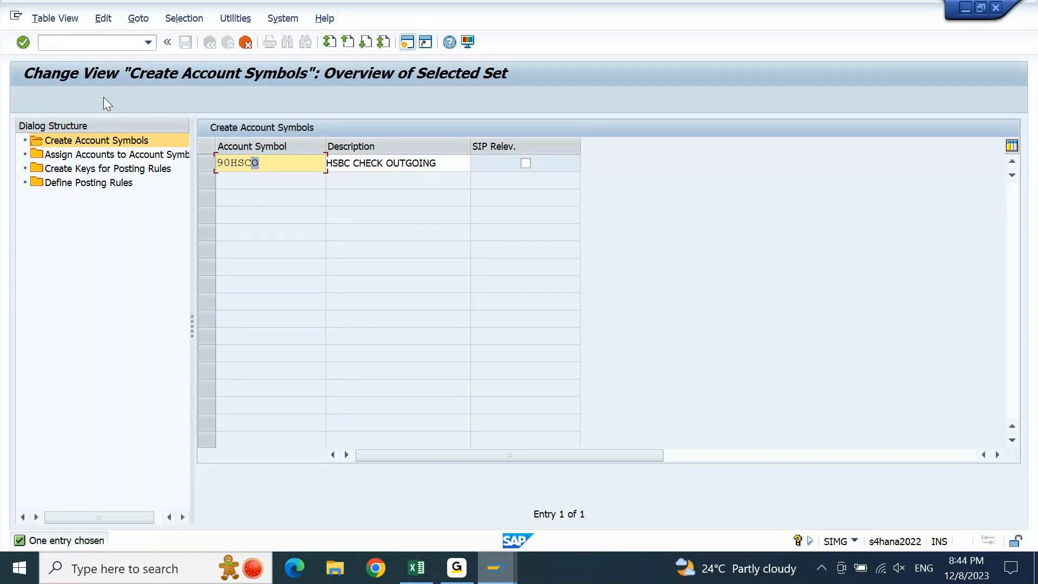
pyautogui.write('i')
pyautogui.press('Tab')
pyautogui.hotkey('ctrl', 'Left')
pyautogui.hotkey('ctrl', 'shift', 'Right')
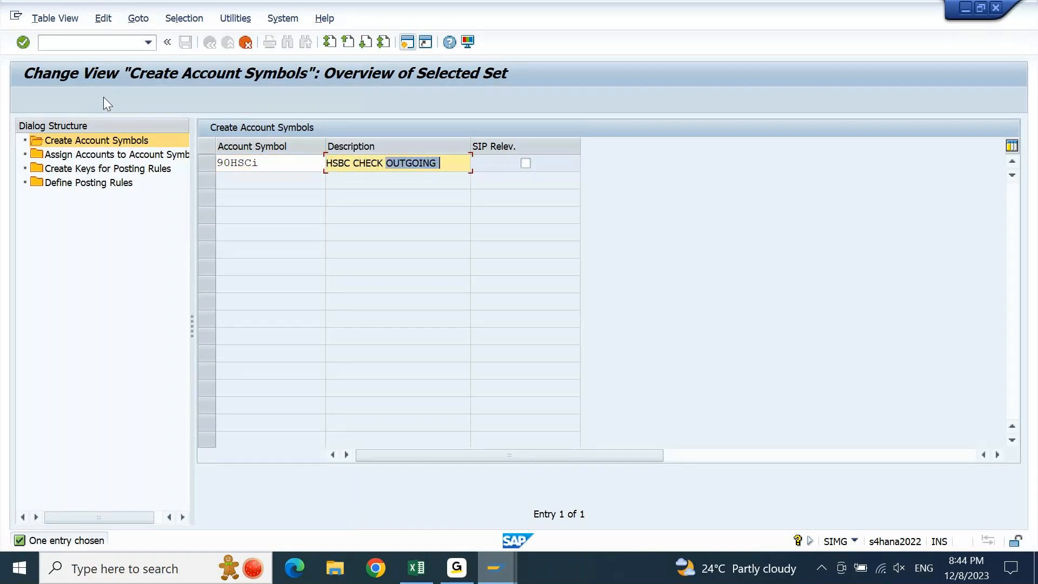
pyautogui.write('INCOMING')
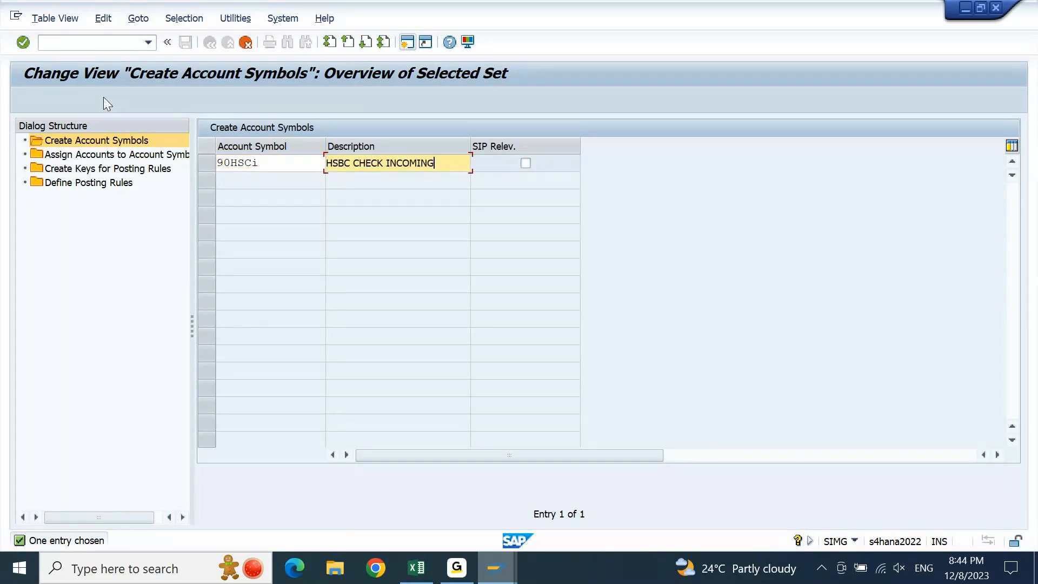
pyautogui.press('Return')
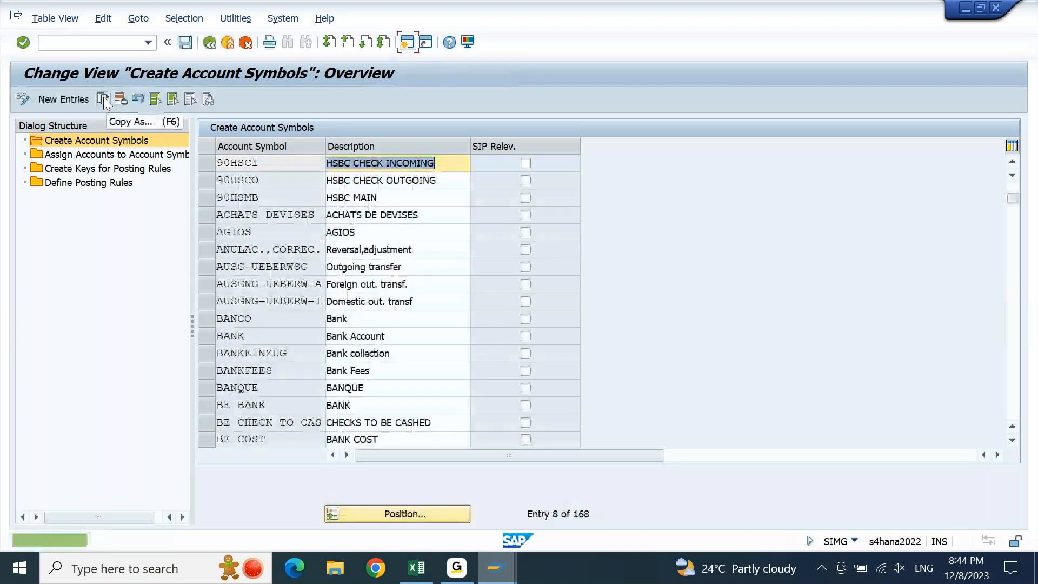
pyautogui.hotkey('ctrl', 's')
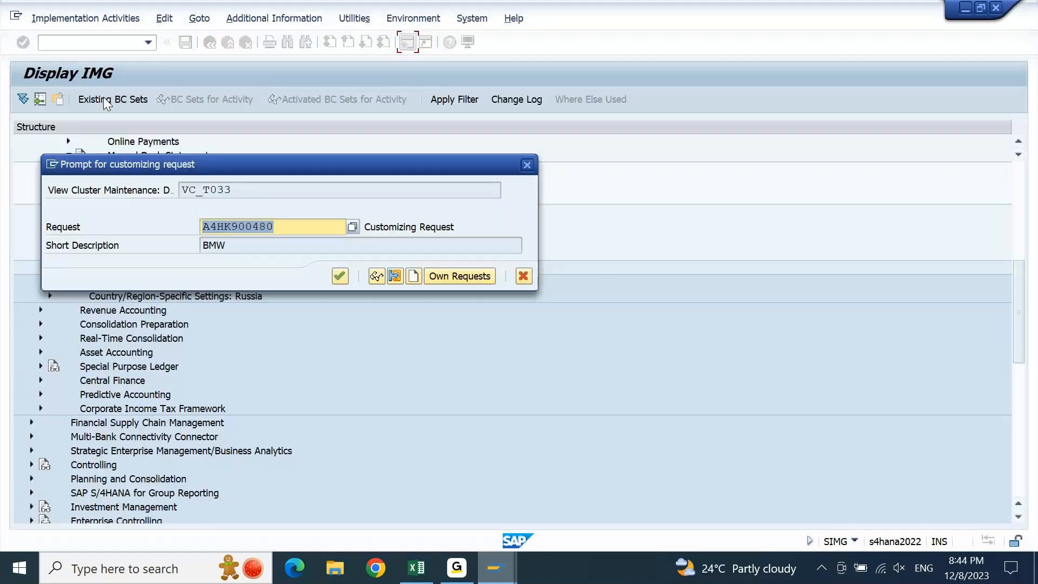
pyautogui.press('Return')
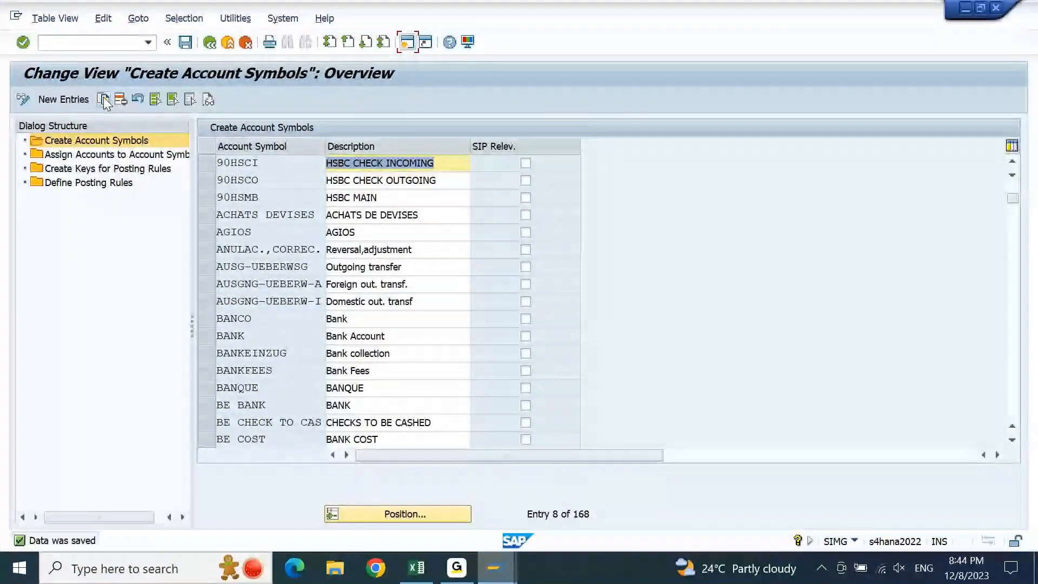
# - Copy the account assignment of 90HSCO for symbol 90HSCI with account modification + and G/L account 200521, and save it
pyautogui.doubleClick(124, 155)
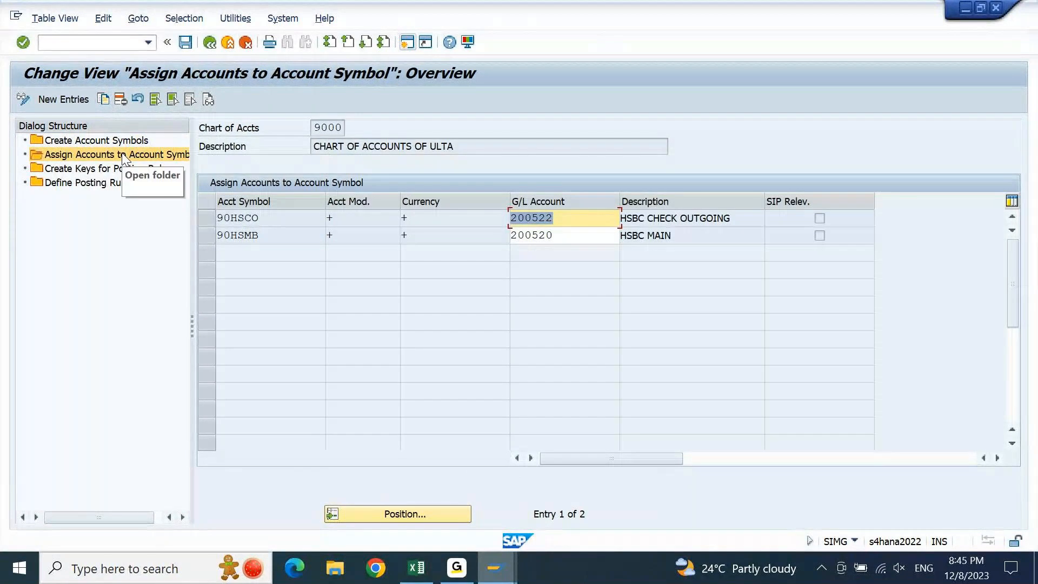
pyautogui.click(213, 218)
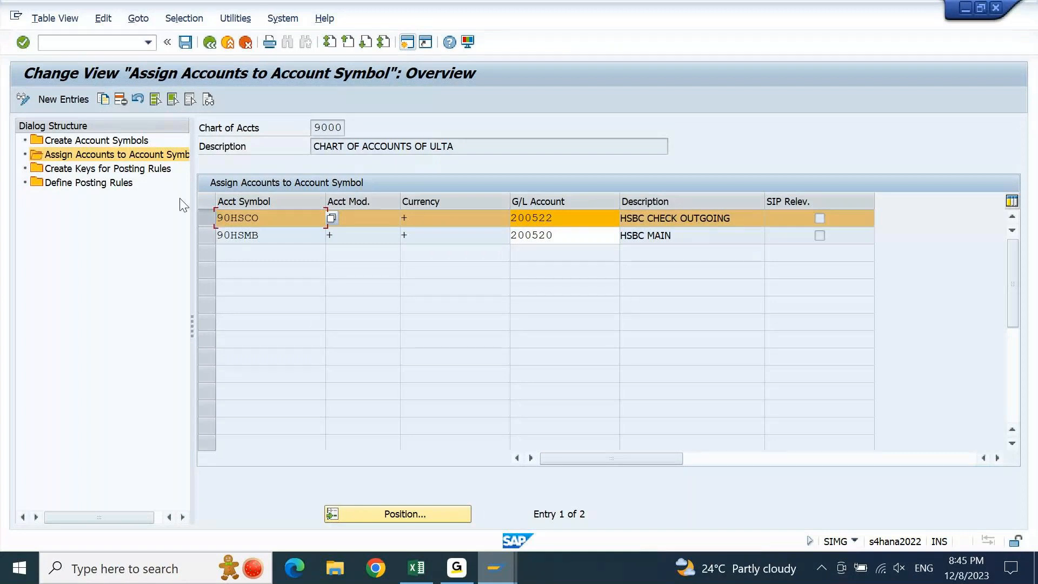
pyautogui.click(103, 100)
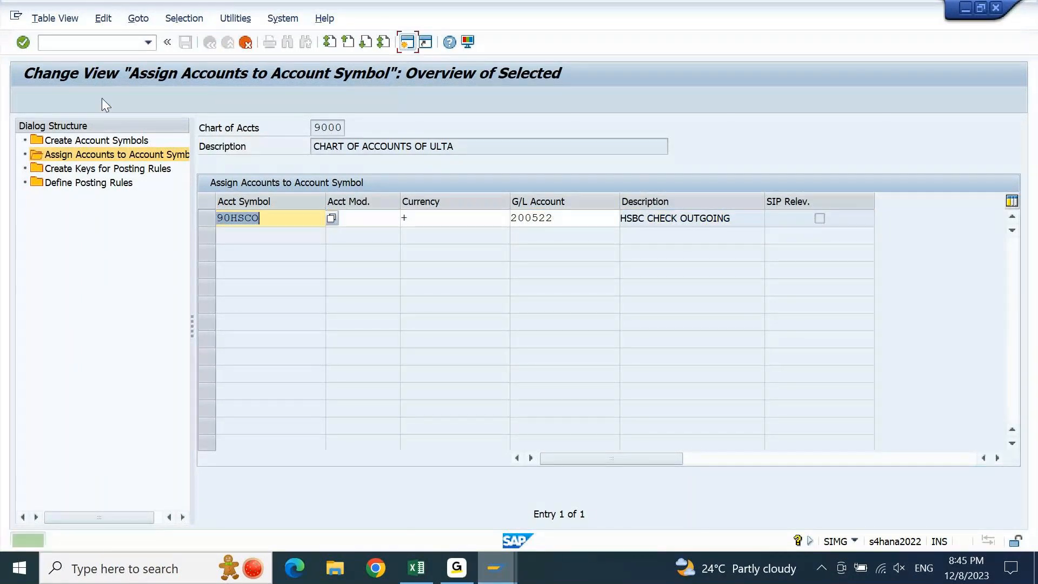
pyautogui.write('I')
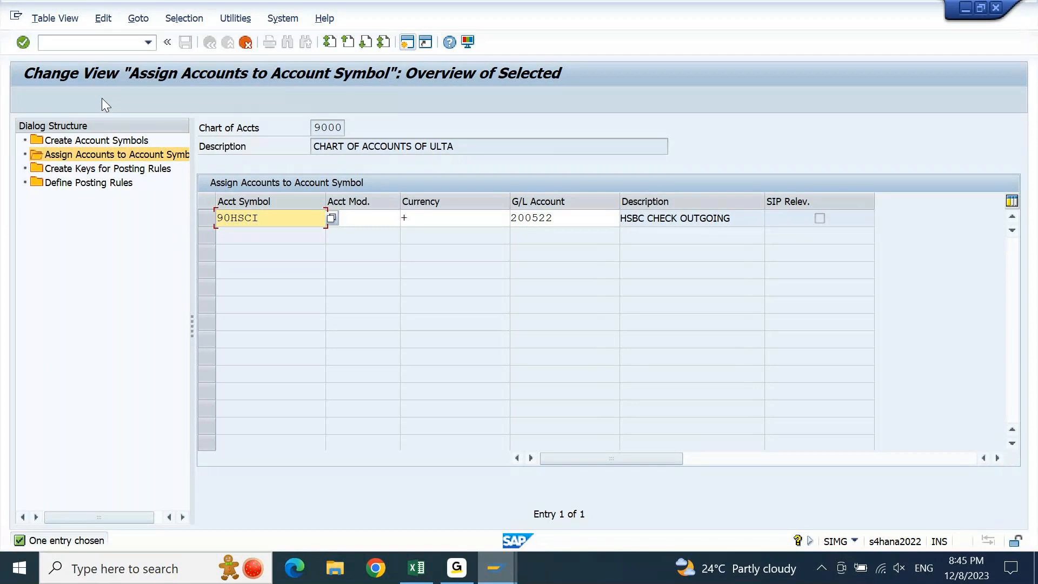
pyautogui.press('Tab')
pyautogui.write('+')
pyautogui.press('Tab')
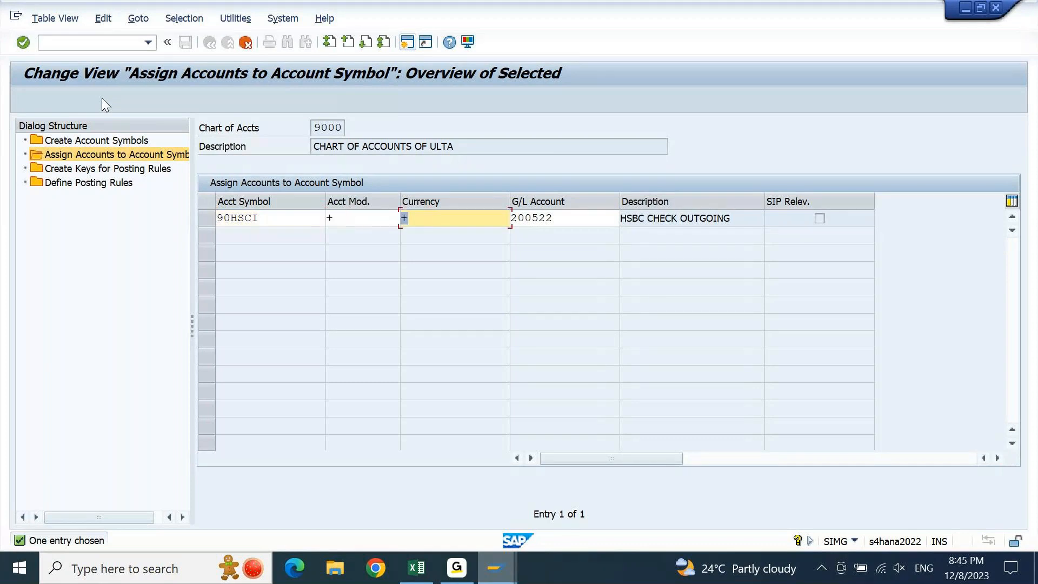
pyautogui.press('Tab')
pyautogui.write('200521')
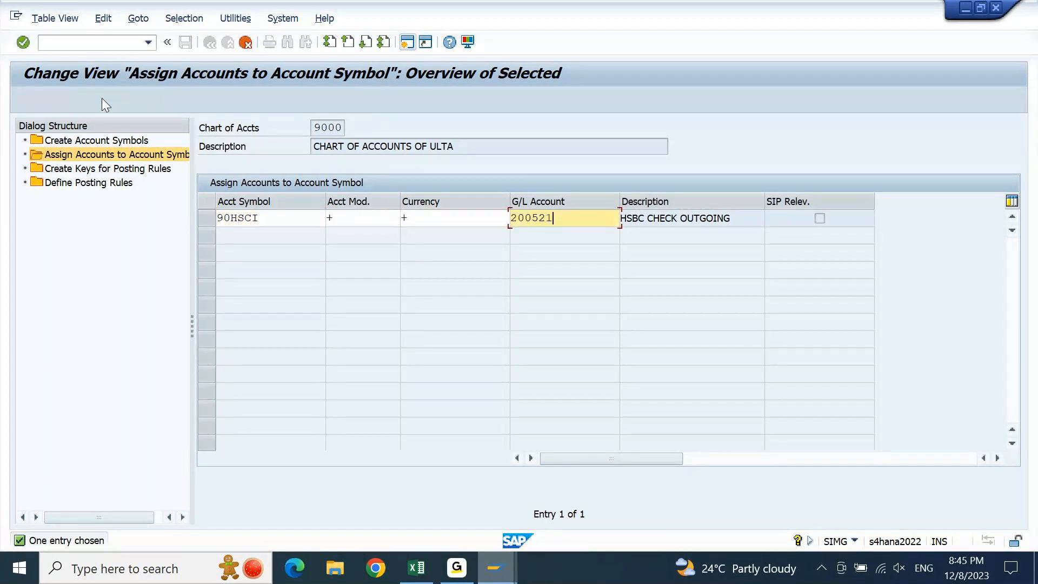
pyautogui.press('Return')
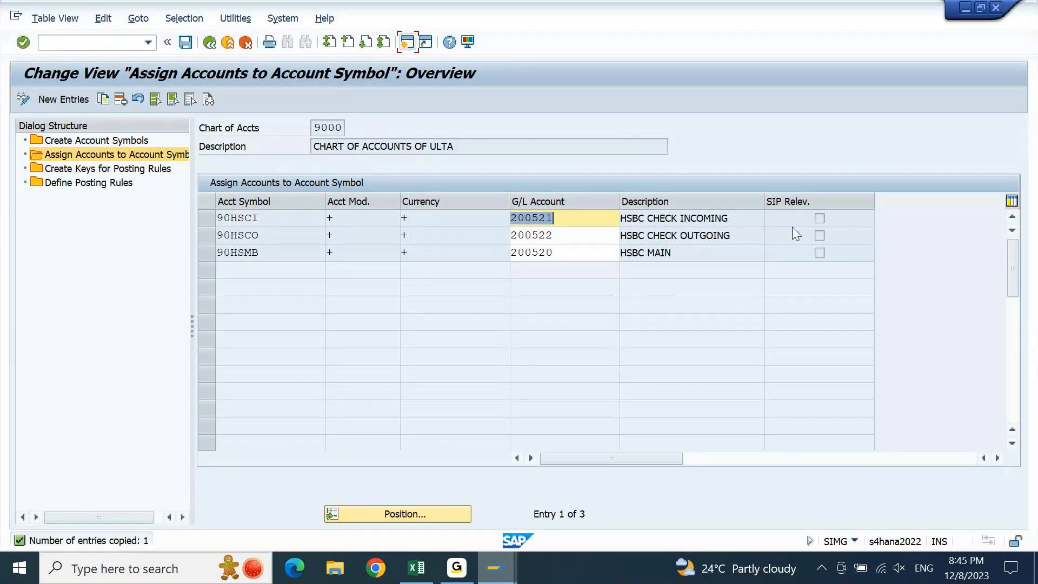
pyautogui.hotkey('ctrl', 's')
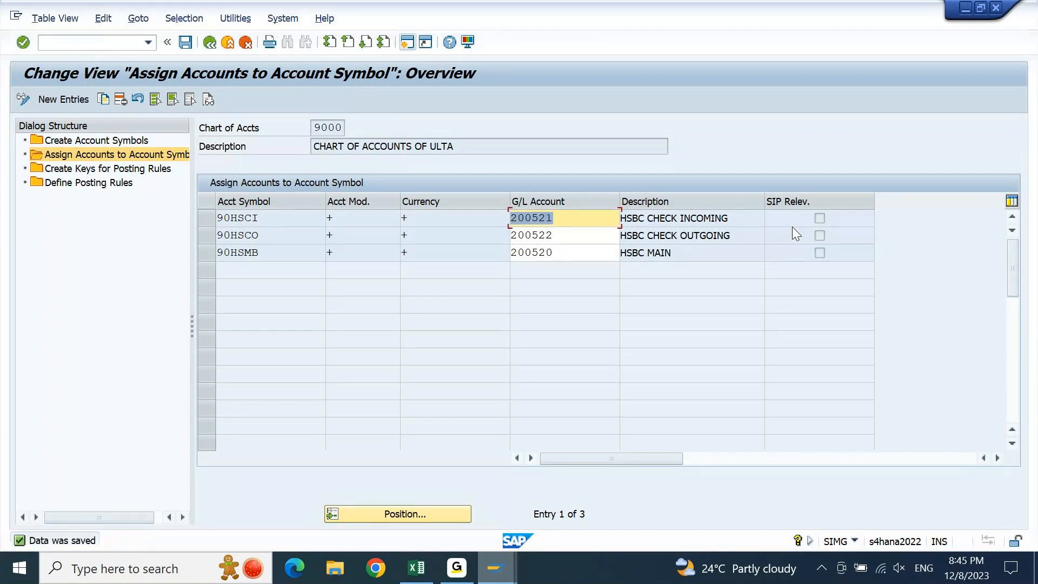
# - In the keys for posting rules, locate 9HCO and start a copy of it with the key 9HCI
pyautogui.doubleClick(130, 172)
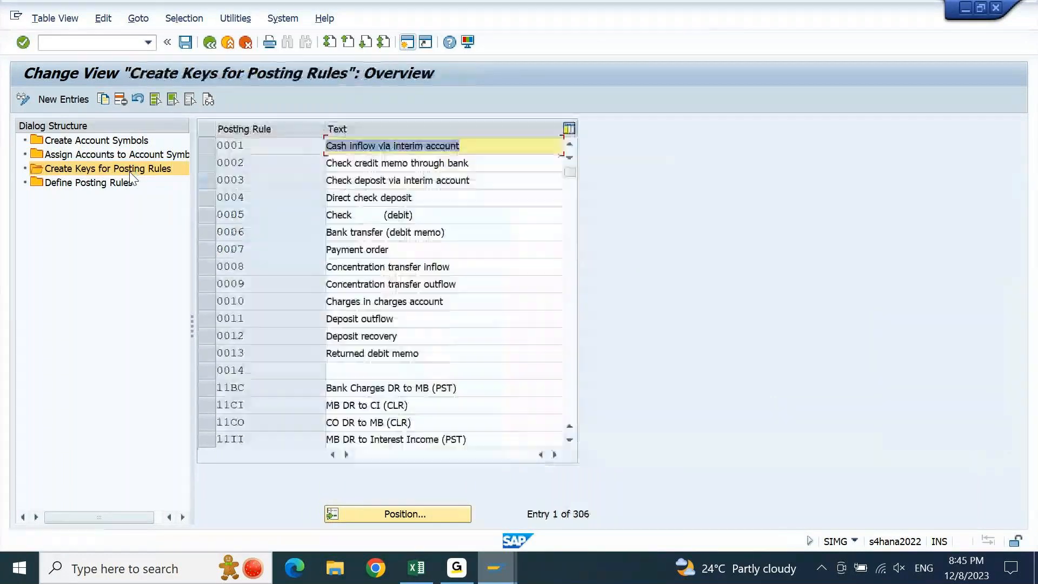
pyautogui.click(399, 519)
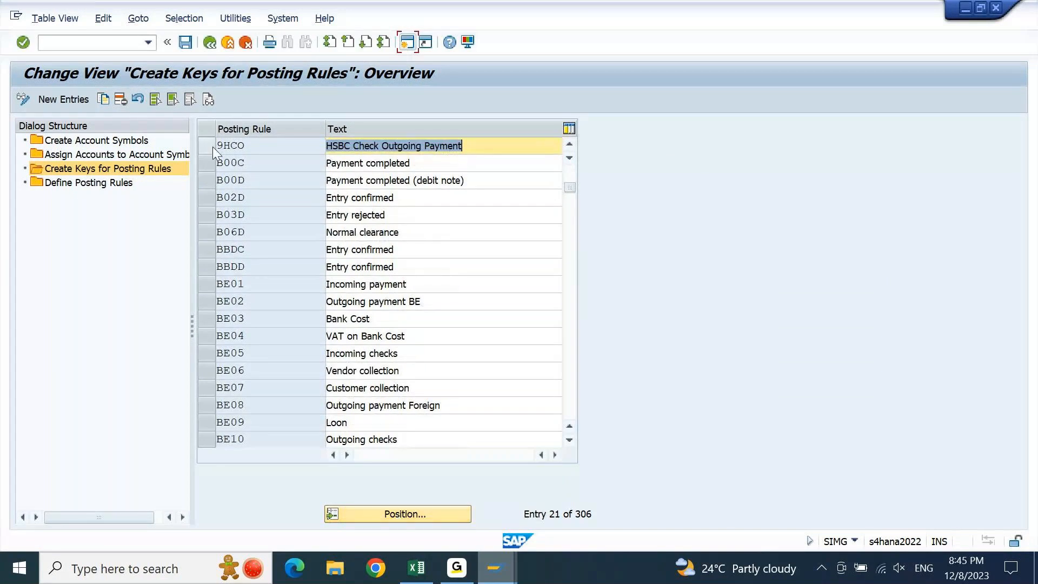
pyautogui.click(212, 147)
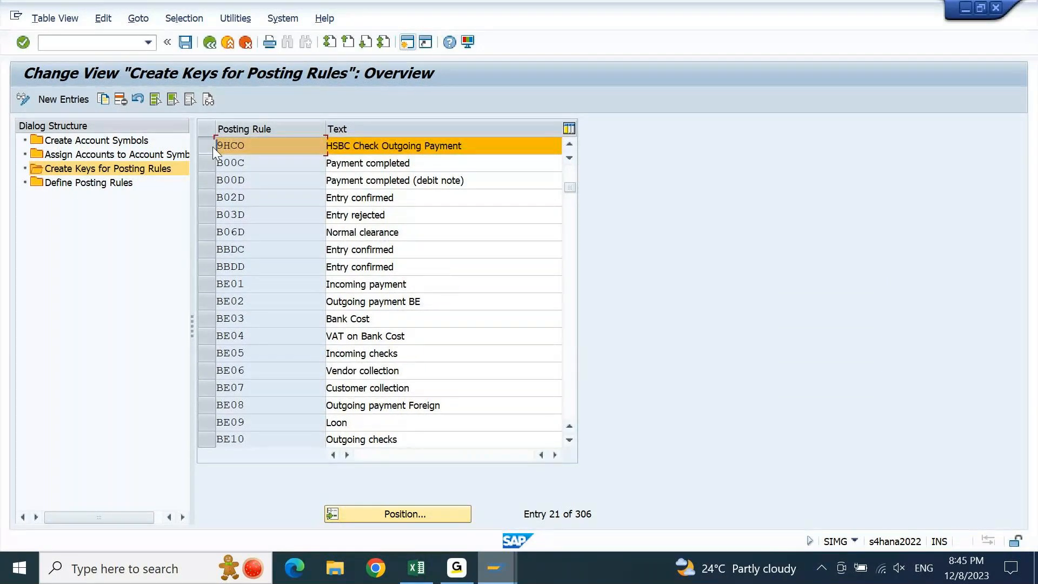
pyautogui.click(105, 100)
pyautogui.press('BackSpace')
pyautogui.write('i')
pyautogui.press('Tab')
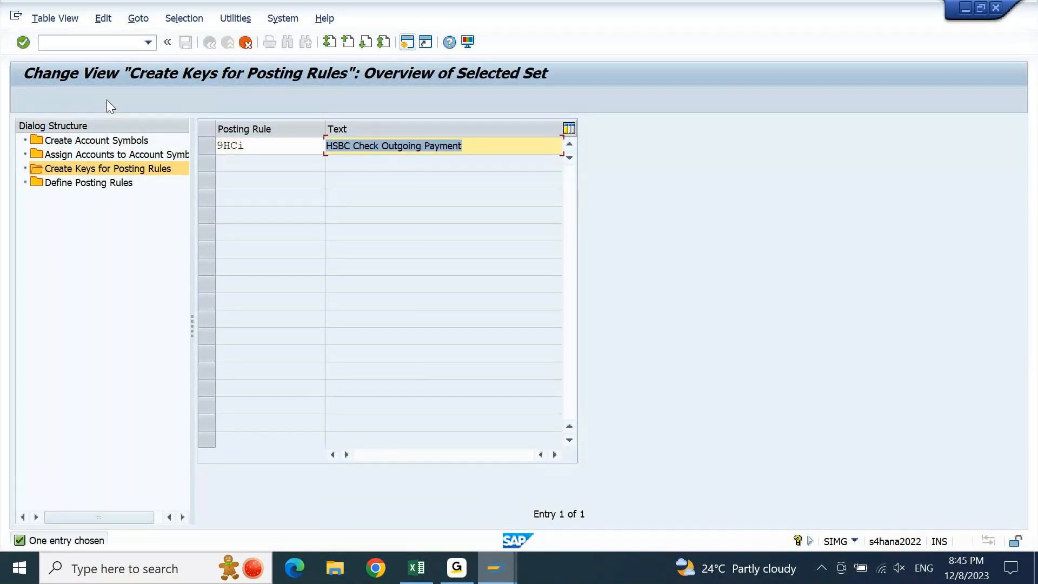
# - Change the text of posting rule 9HCI to HSBC Check Incoming Payment and accept the copied entry
pyautogui.press('Left')
pyautogui.press('Left')
pyautogui.press('Left')
pyautogui.press('Left')
pyautogui.press('Left')
pyautogui.press('Left')
pyautogui.press('Left')
pyautogui.press('Left')
pyautogui.hotkey('ctrl', 'shift', 'Left')
pyautogui.write('iNCOMI')
pyautogui.hotkey('ctrl', 'Left')
pyautogui.hotkey('ctrl', 'shift', 'Right')
pyautogui.press('BackSpace')
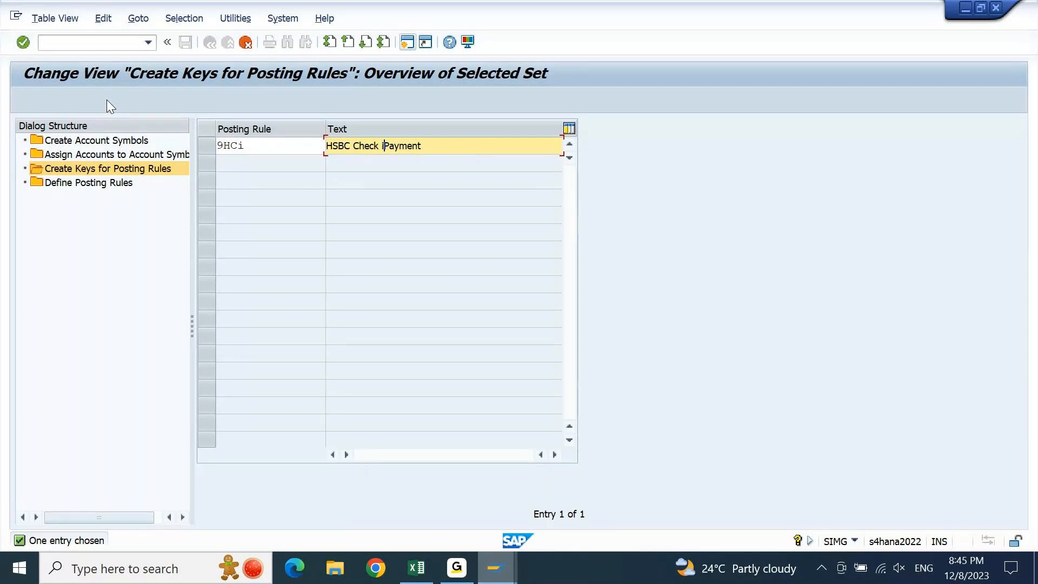
pyautogui.write('Incoming')
pyautogui.press('Return')
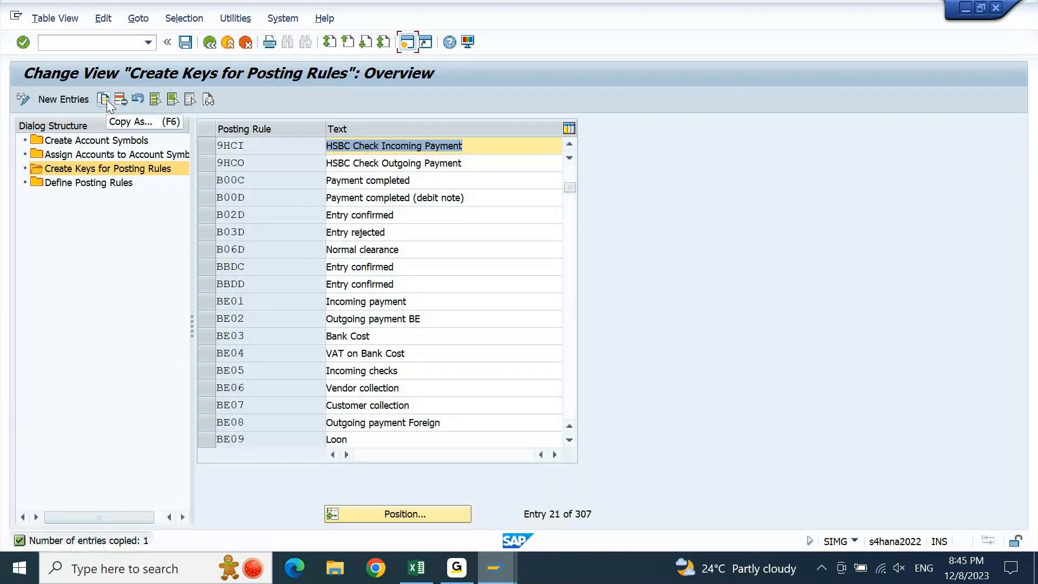
# - Save the new posting rule key, and in the posting rule definitions copy rule 9HCO with the key 9HCI
pyautogui.hotkey('ctrl', 's')
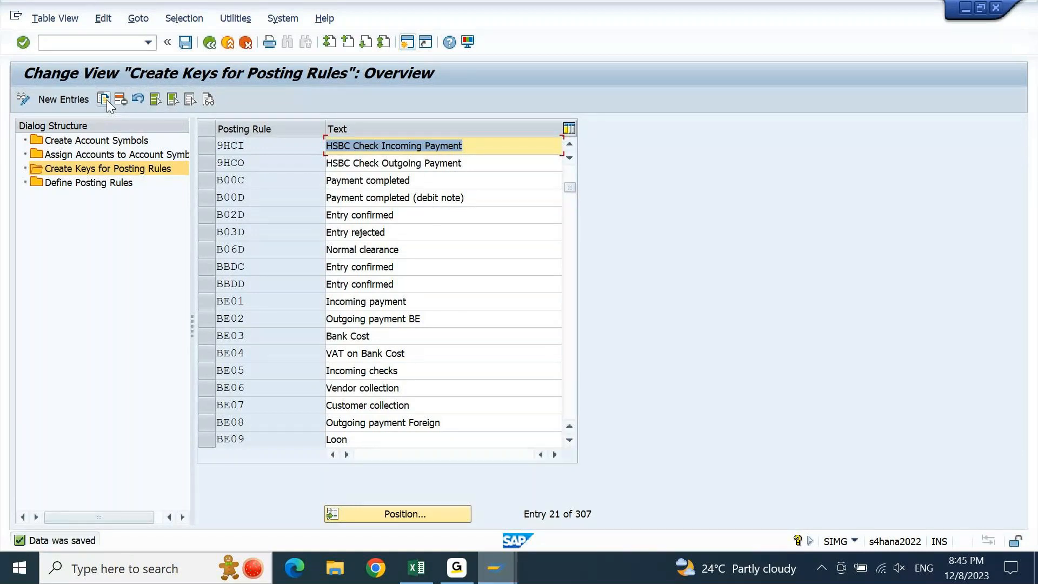
pyautogui.doubleClick(85, 184)
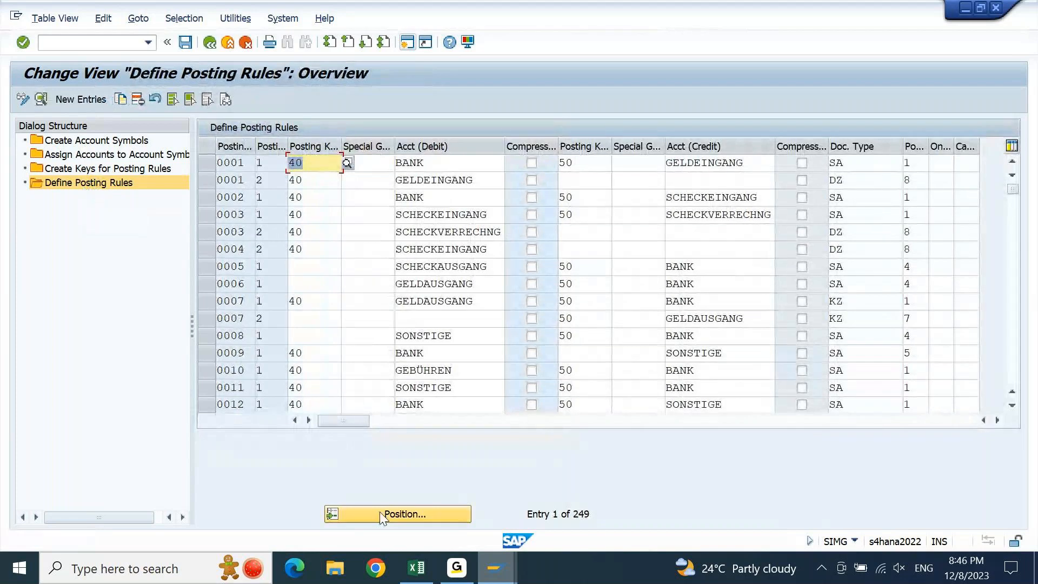
pyautogui.click(379, 513)
pyautogui.write('9')
pyautogui.press('Return')
pyautogui.click(209, 161)
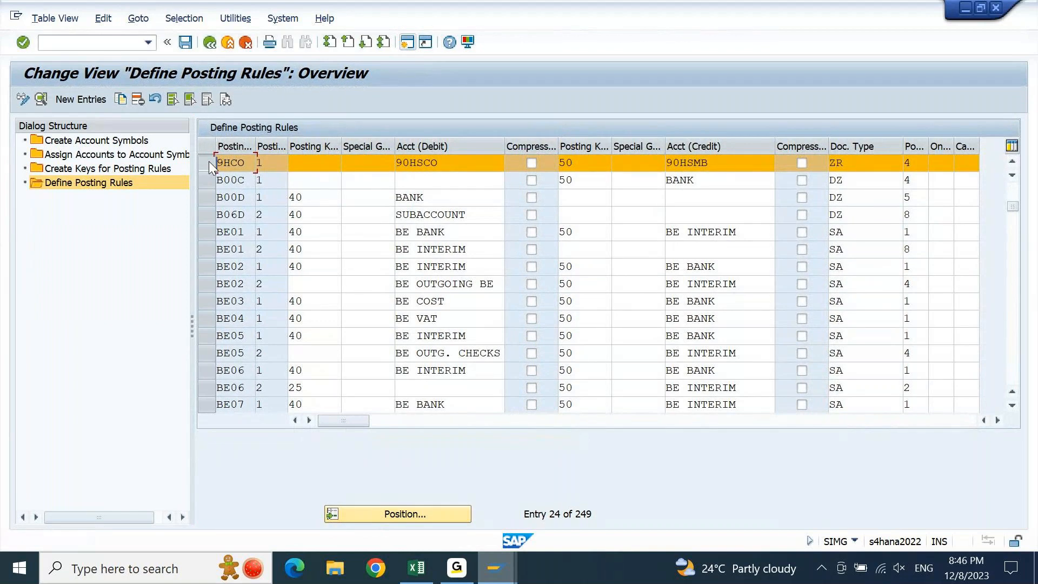
pyautogui.click(121, 99)
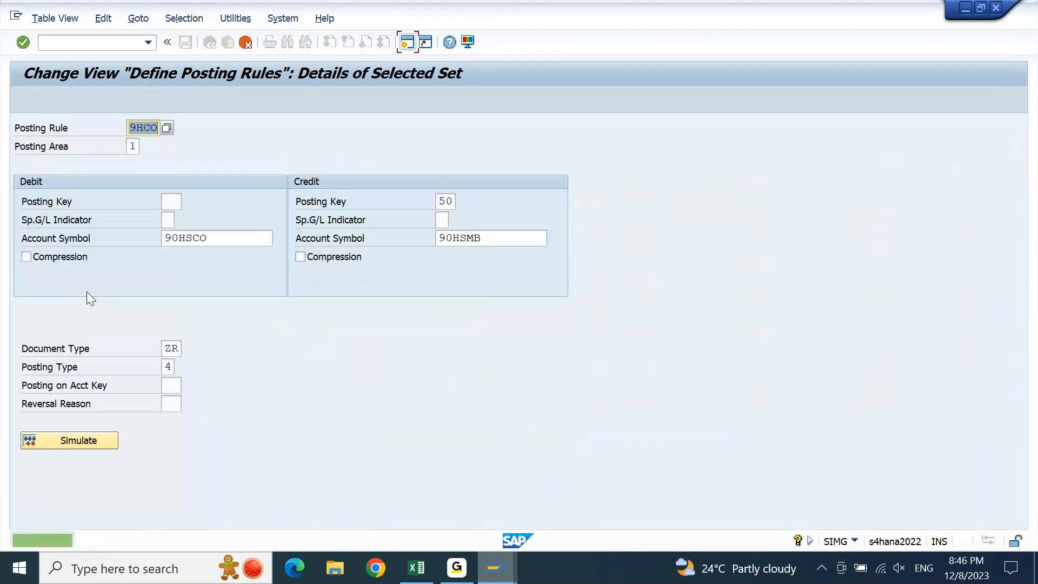
pyautogui.press('Right')
pyautogui.hotkey('shift', 'Left')
pyautogui.write('I')
pyautogui.press('Tab')
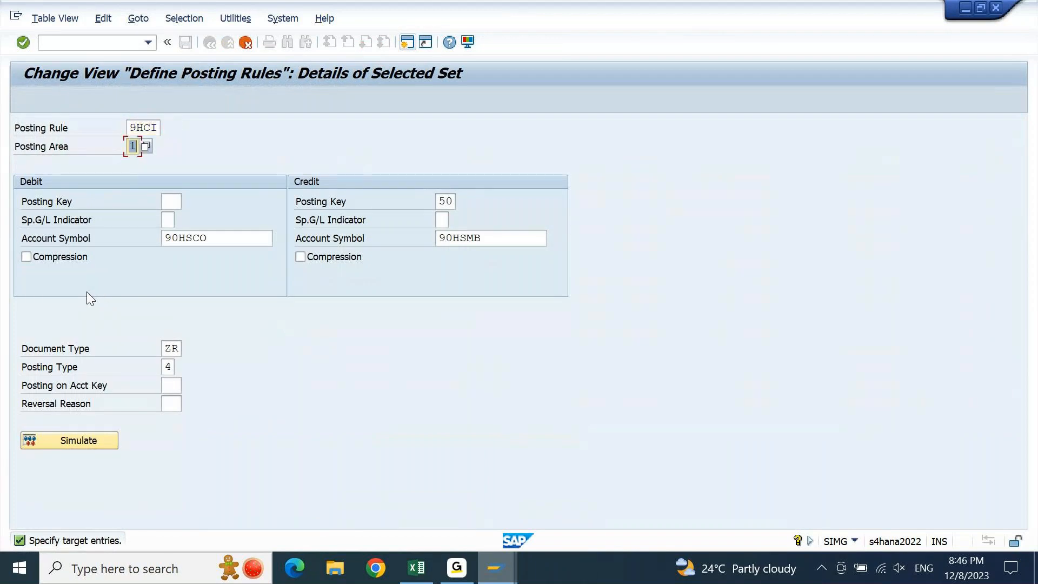
# - Clear the posting key and the account symbol on the credit side of posting rule 9HCI
pyautogui.doubleClick(445, 201)
pyautogui.press('Delete')
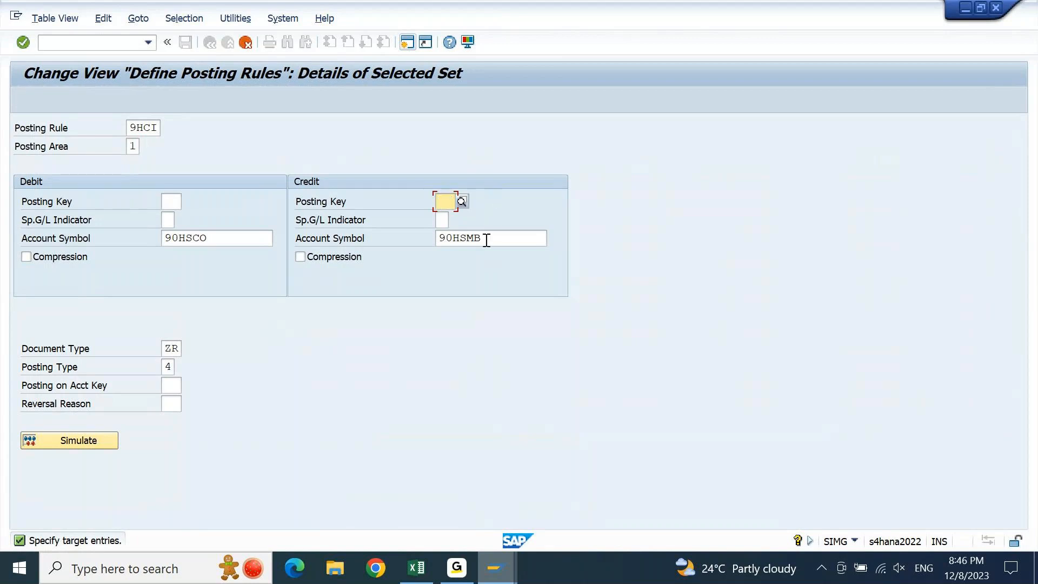
pyautogui.doubleClick(487, 239)
pyautogui.press('Delete')
pyautogui.hotkey('shift', 'Tab')
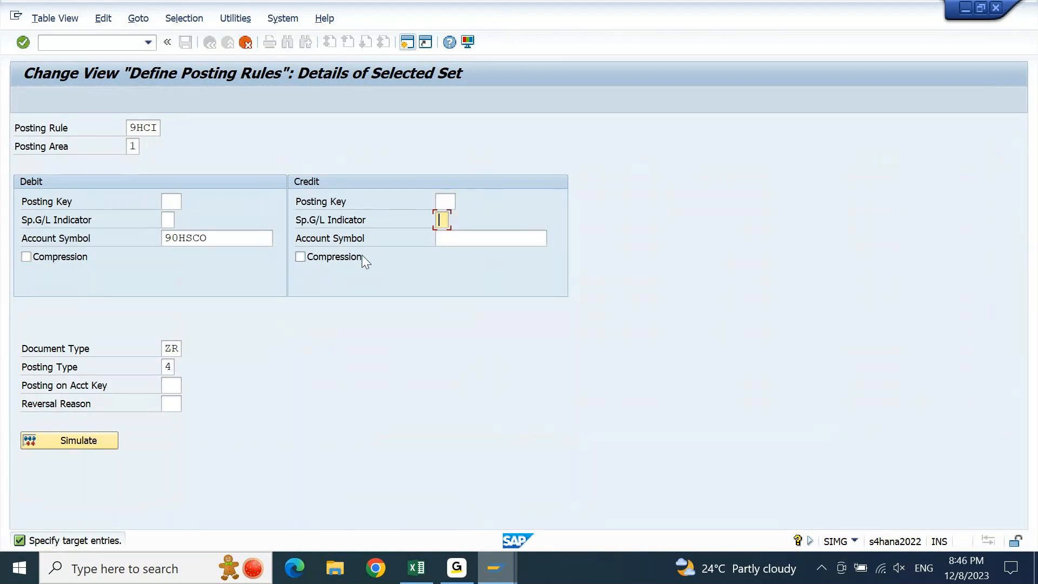
# - Clear the debit account symbol and the posting type of posting rule 9HCI
pyautogui.press('Tab')
pyautogui.press('Tab')
pyautogui.hotkey('shift', 'Tab')
pyautogui.hotkey('shift', 'Tab')
pyautogui.hotkey('shift', 'Tab')
pyautogui.hotkey('shift', 'Tab')
pyautogui.press('Delete')
pyautogui.press('Tab')
pyautogui.press('Tab')
pyautogui.press('Tab')
pyautogui.press('Tab')
pyautogui.press('Tab')
pyautogui.press('Tab')
pyautogui.press('Tab')
pyautogui.press('Delete')
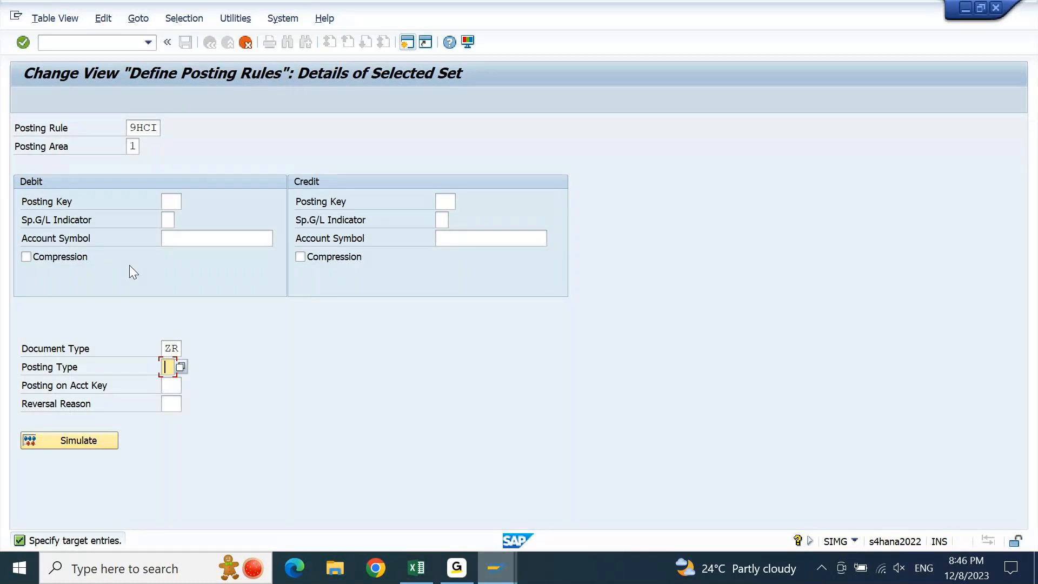
# - Switch to the Excel notes, review the debit and credit entries under BRS for Incoming Payment, and return to SAP
pyautogui.moveTo(417, 571)
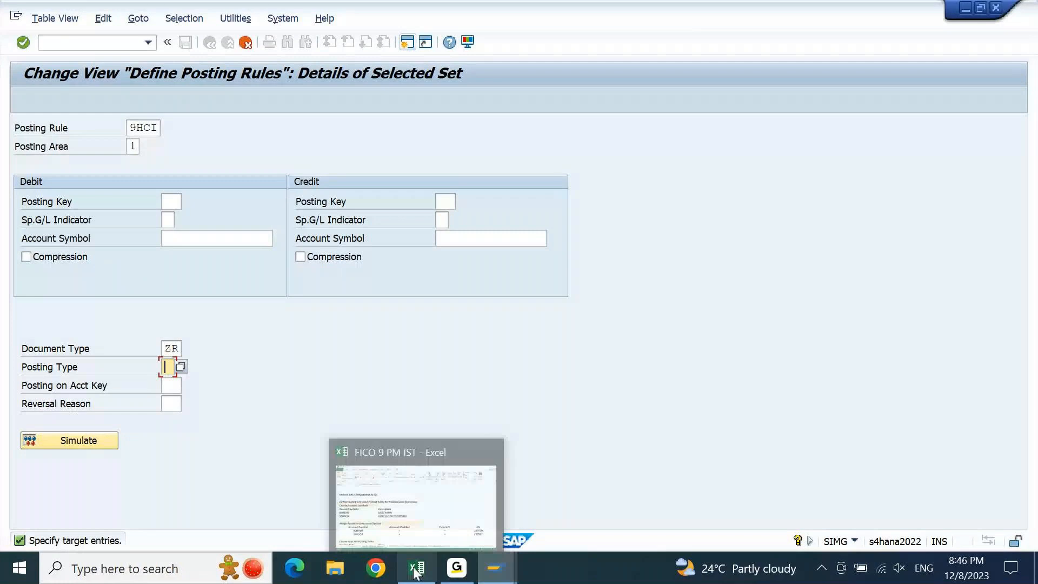
pyautogui.click(416, 571)
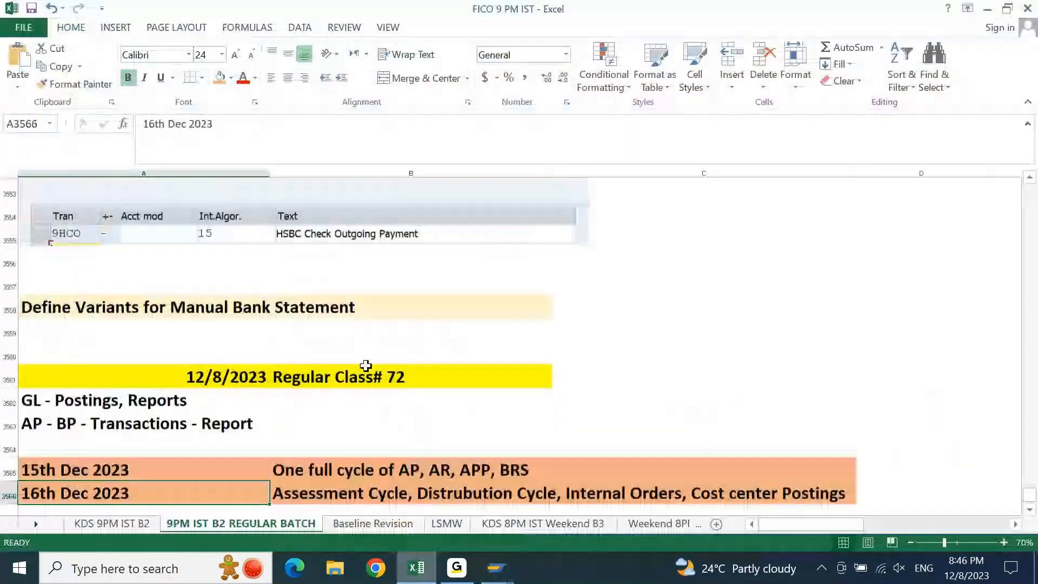
pyautogui.press('pagedown')
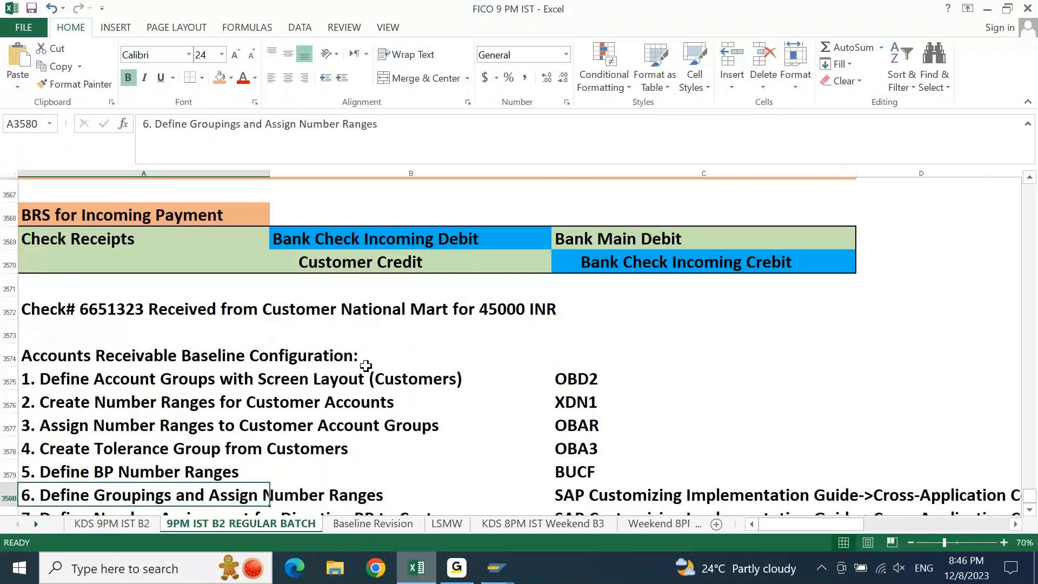
pyautogui.moveTo(654, 238); pyautogui.dragTo(657, 250)
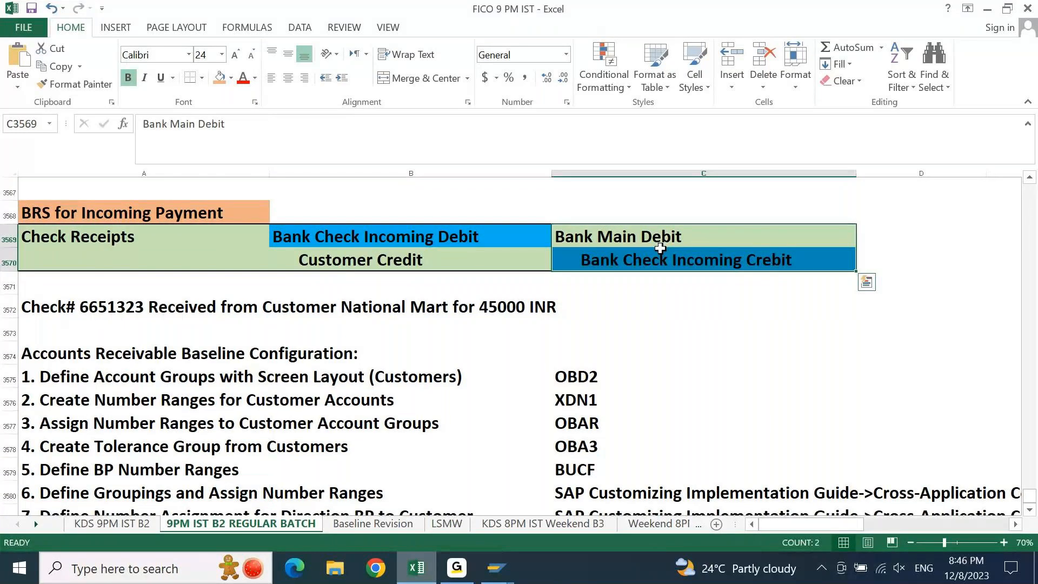
pyautogui.click(692, 236)
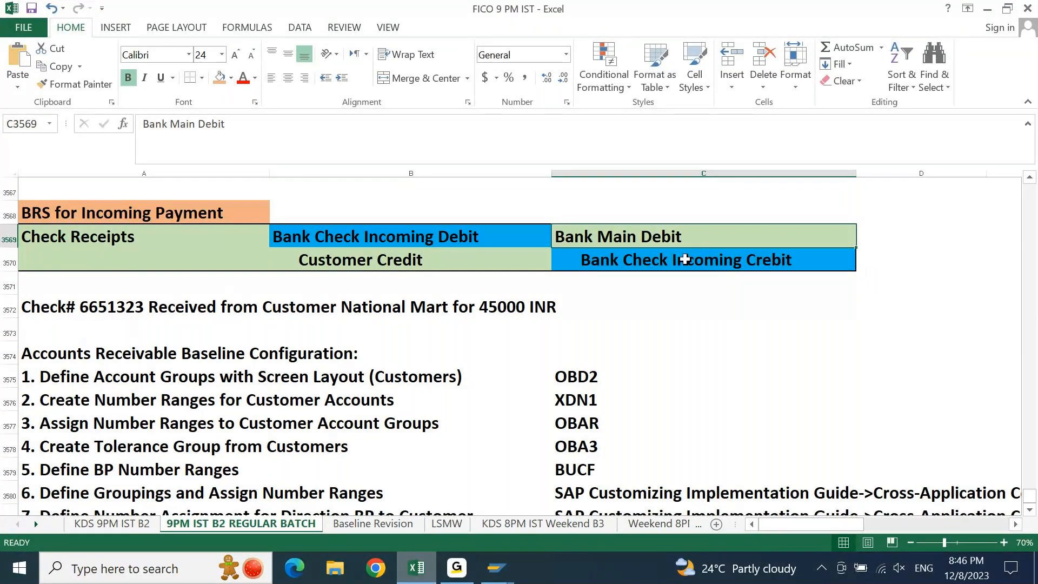
pyautogui.click(686, 253)
pyautogui.click(495, 567)
pyautogui.click(407, 528)
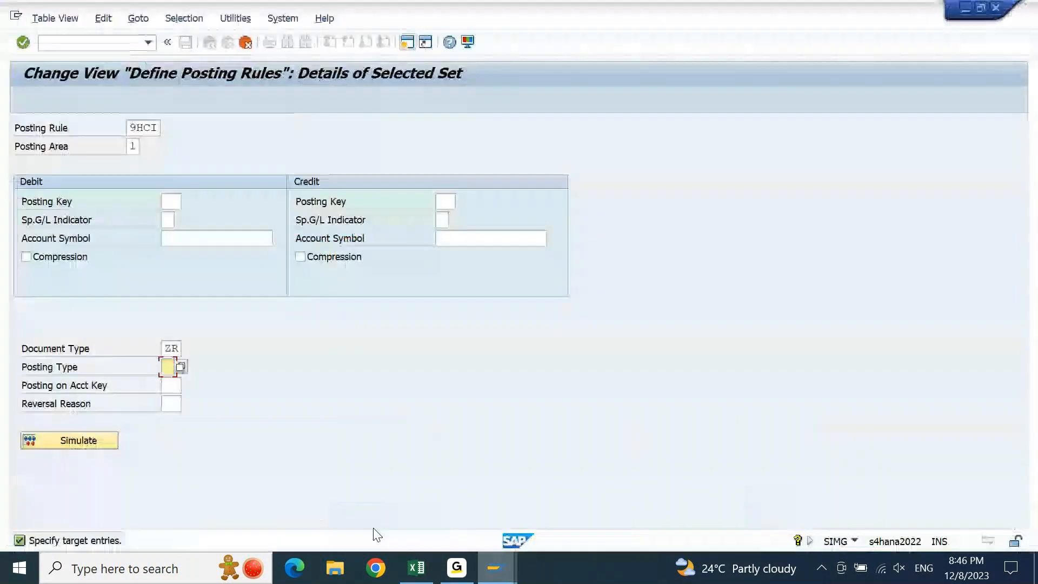
pyautogui.click(216, 234)
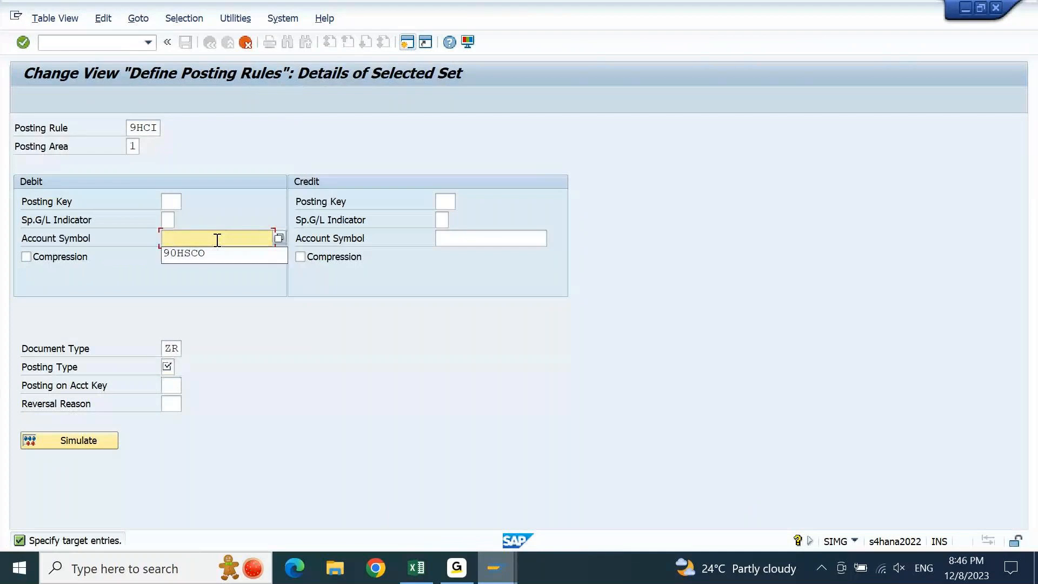
pyautogui.click(215, 253)
pyautogui.press('BackSpace')
pyautogui.press('BackSpace')
pyautogui.press('Tab')
pyautogui.hotkey('shift', 'Tab')
pyautogui.hotkey('shift', 'Tab')
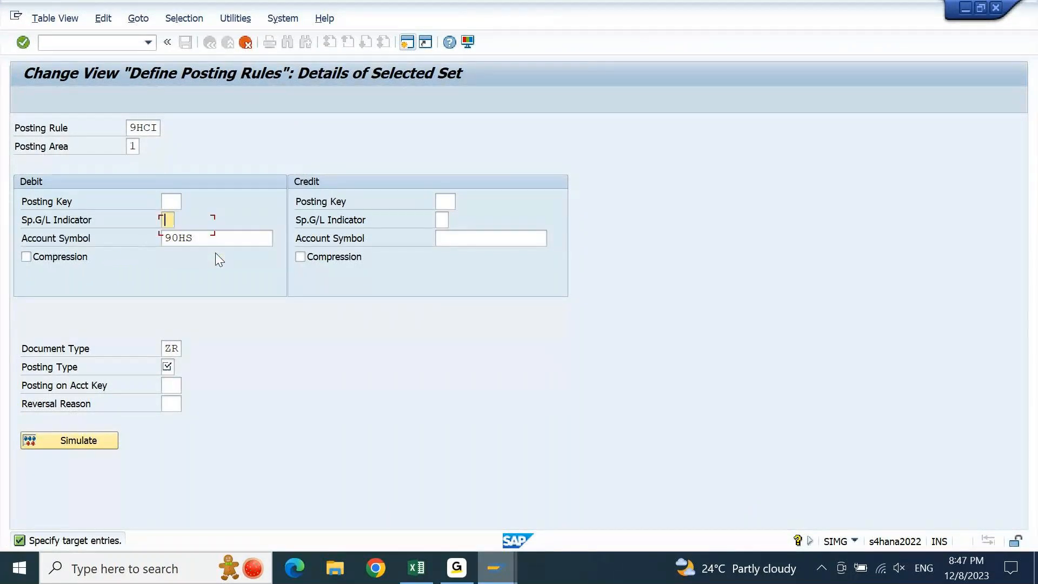
# - Enter 90HSMB as the credit account symbol and copy it into the debit account symbol
pyautogui.click(467, 235)
pyautogui.press('Down')
pyautogui.press('Tab')
pyautogui.hotkey('shift', 'Tab')
pyautogui.press('Right')
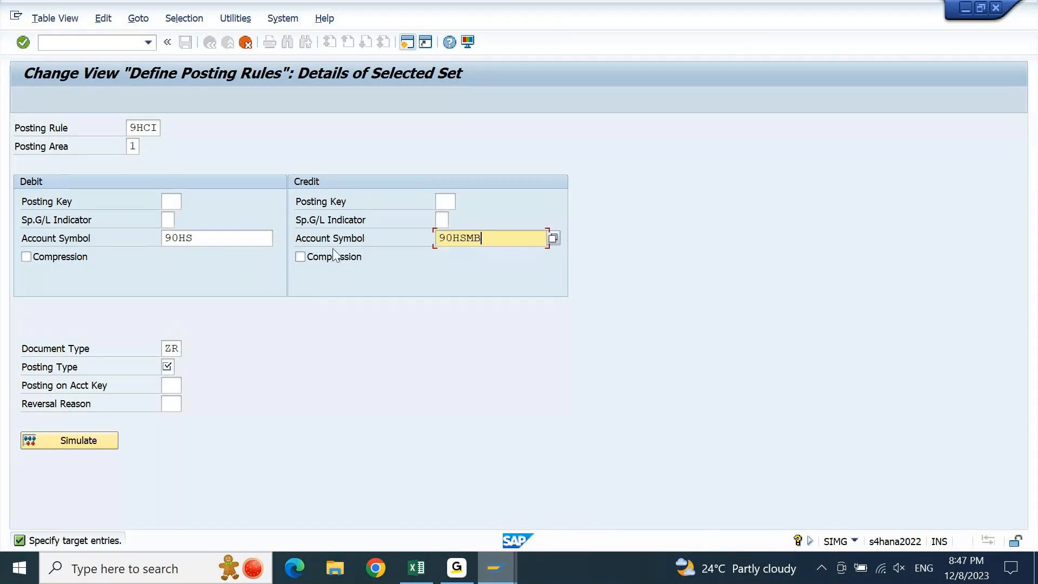
pyautogui.moveTo(230, 243); pyautogui.dragTo(121, 247)
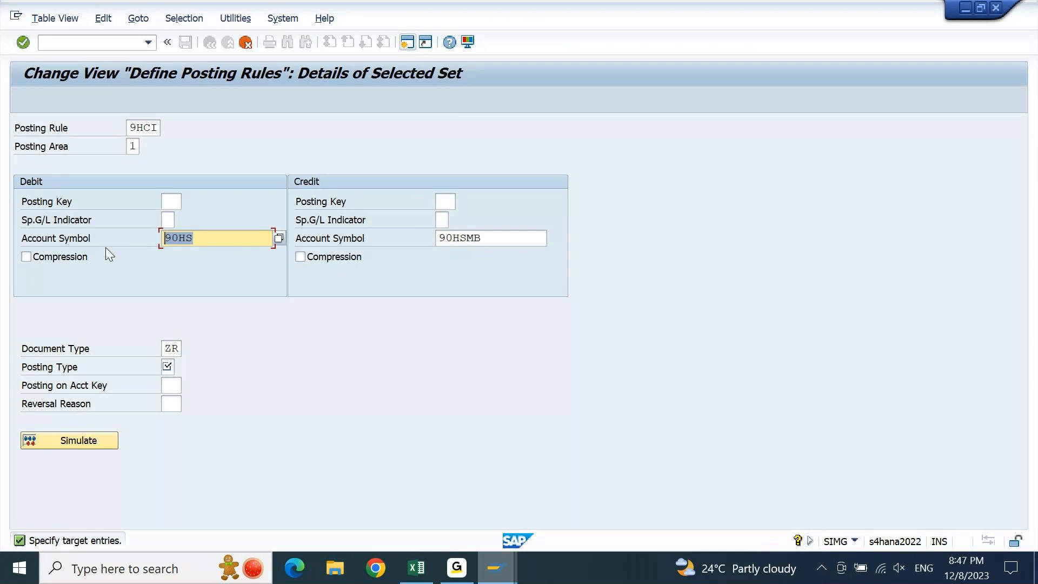
pyautogui.hotkey('ctrl', 'v')
pyautogui.press('Tab')
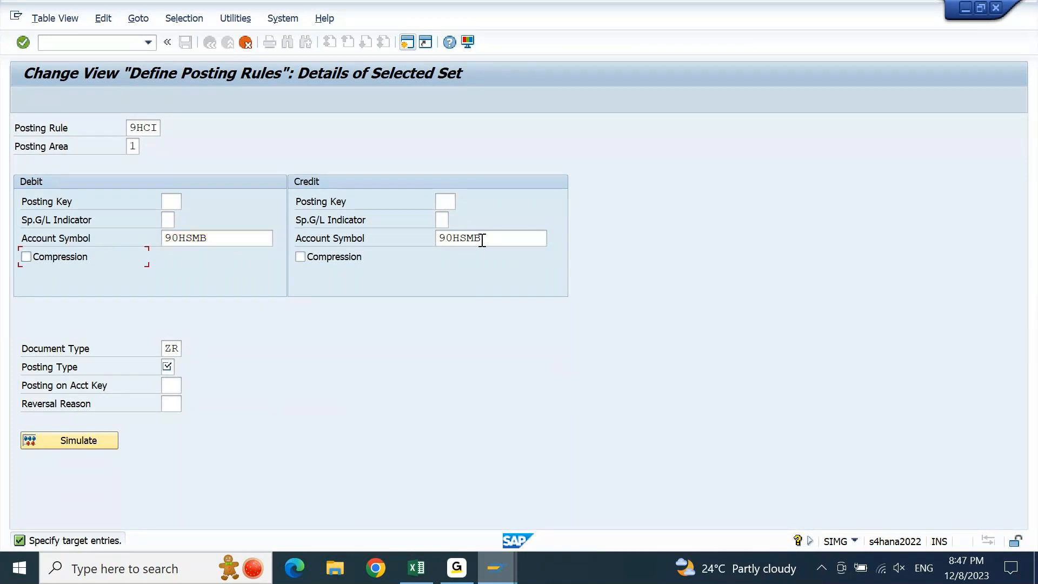
# - Replace the credit account symbol with 90HSCI (HSBC CHECK INCOMING) from the list of account symbols
pyautogui.click(502, 244)
pyautogui.press('BackSpace')
pyautogui.press('BackSpace')
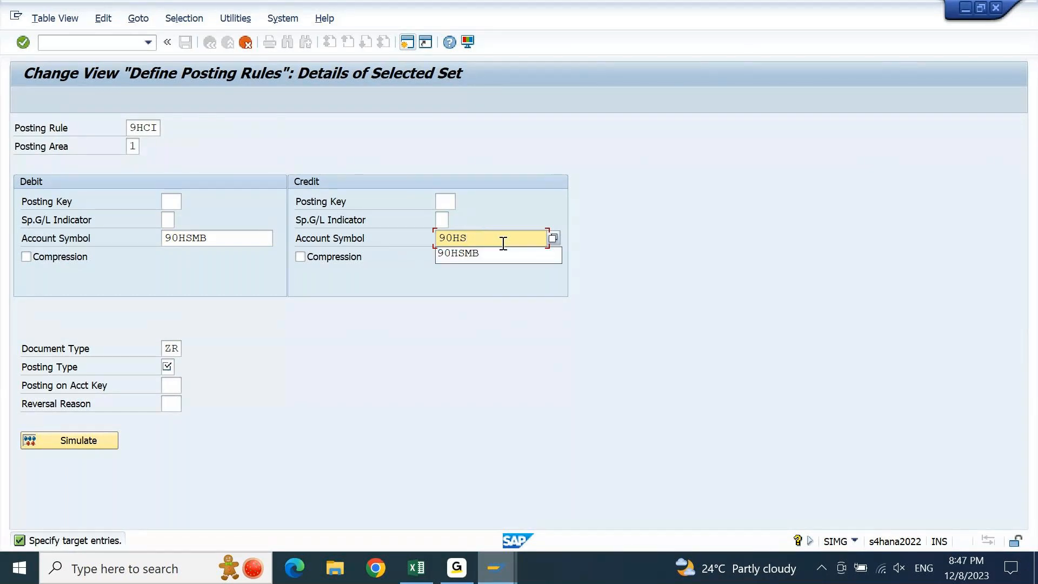
pyautogui.press('BackSpace')
pyautogui.press('BackSpace')
pyautogui.press('BackSpace')
pyautogui.press('BackSpace')
pyautogui.press('F4')
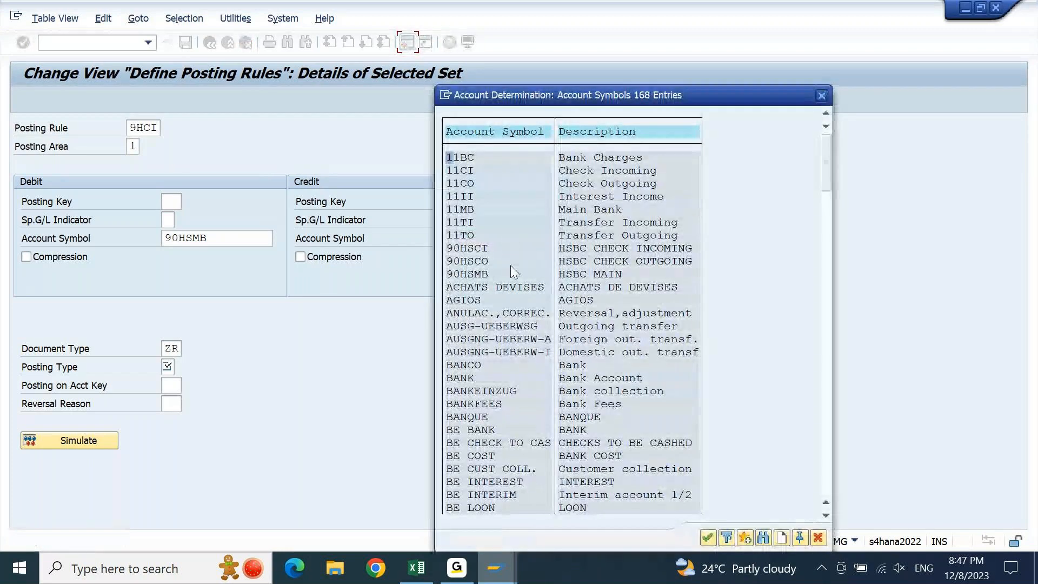
pyautogui.doubleClick(628, 248)
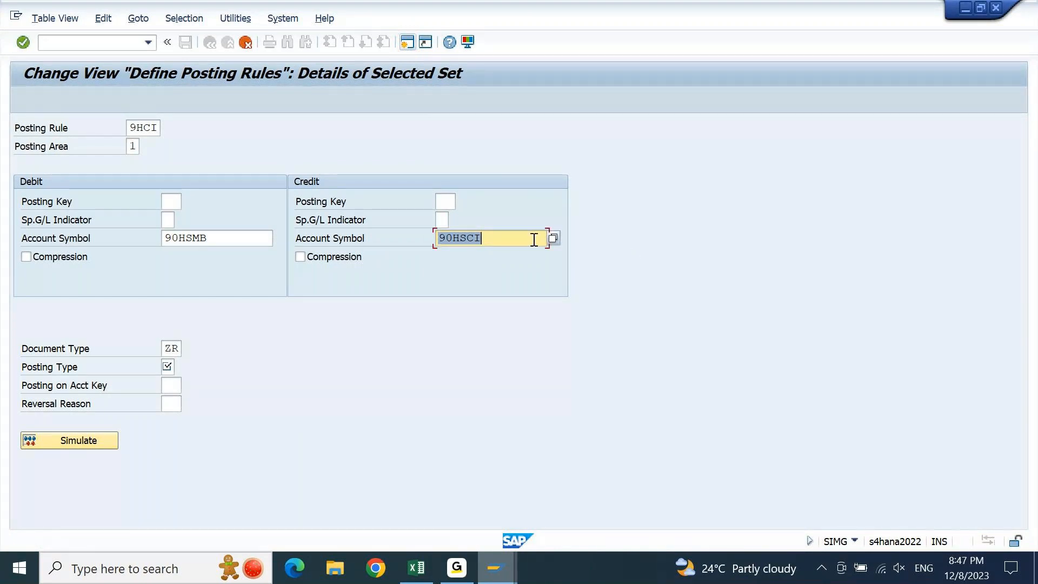
# - Set the debit posting key to 40 and leave the credit posting key blank
pyautogui.click(238, 241)
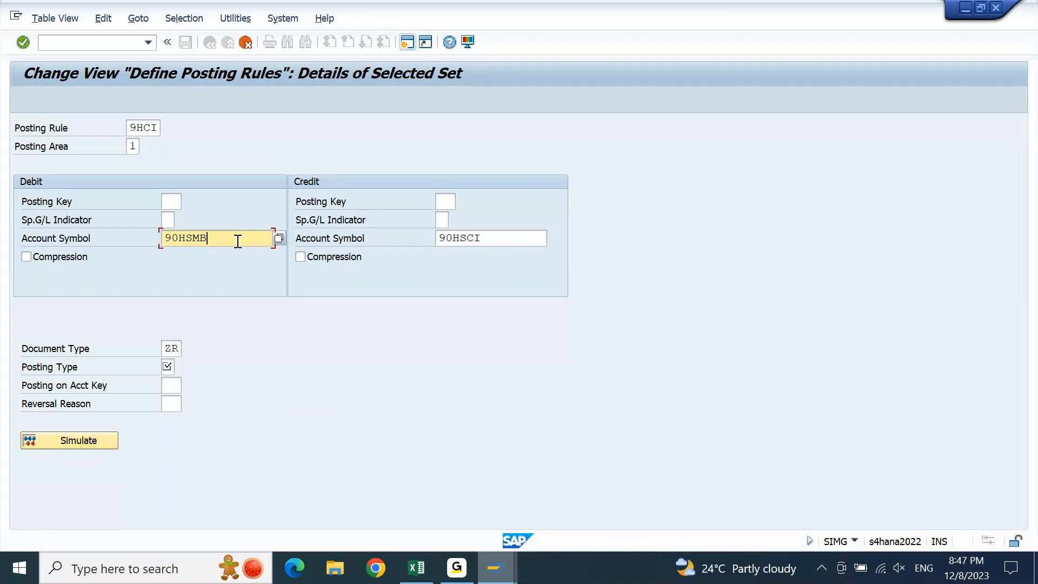
pyautogui.click(175, 202)
pyautogui.write('40')
pyautogui.press('Tab')
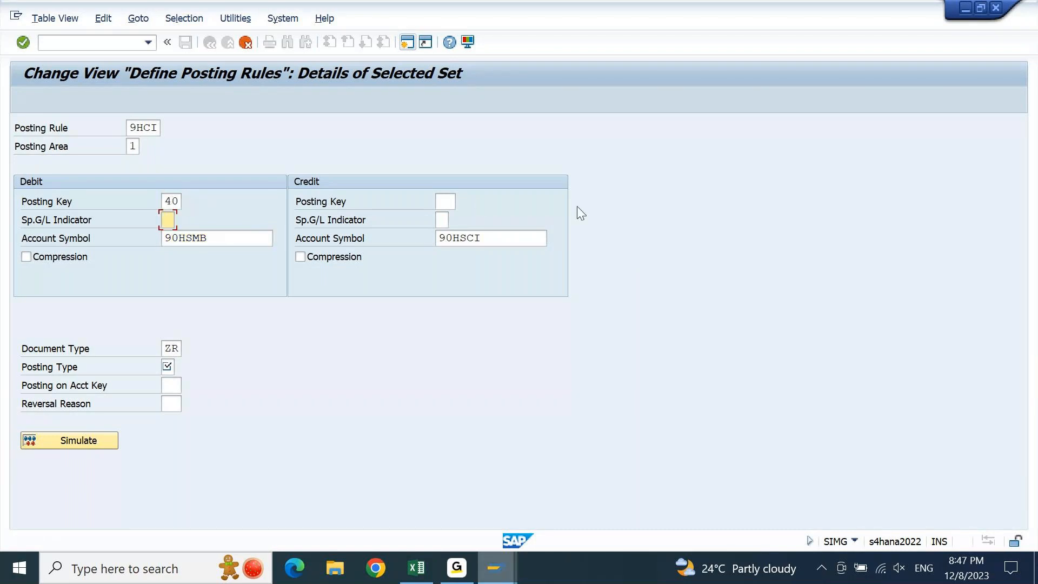
pyautogui.click(445, 201)
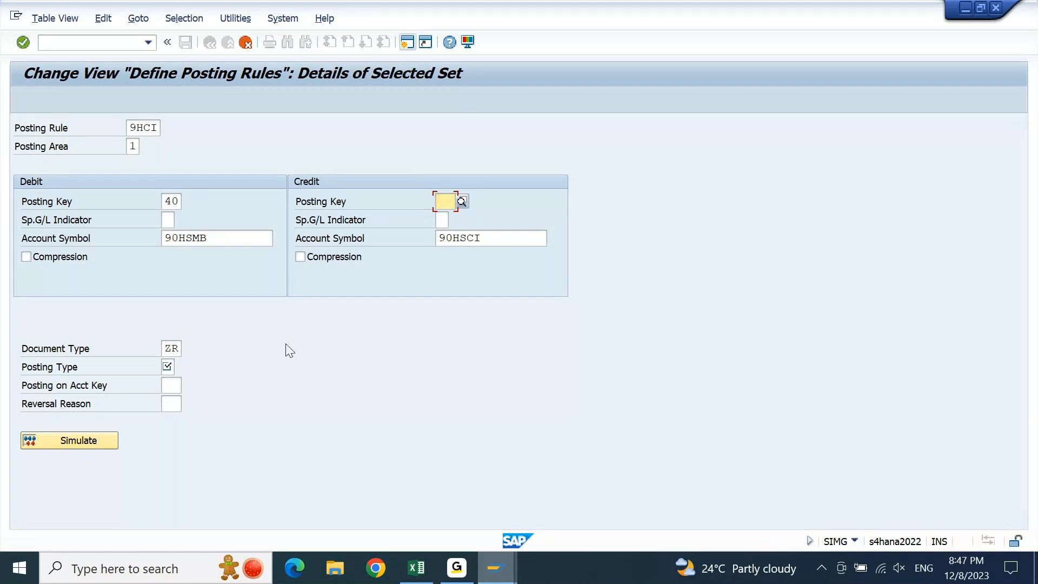
# - Set the posting type to 5, the clear credit G/L account option, and accept the copied posting rule
pyautogui.click(169, 367)
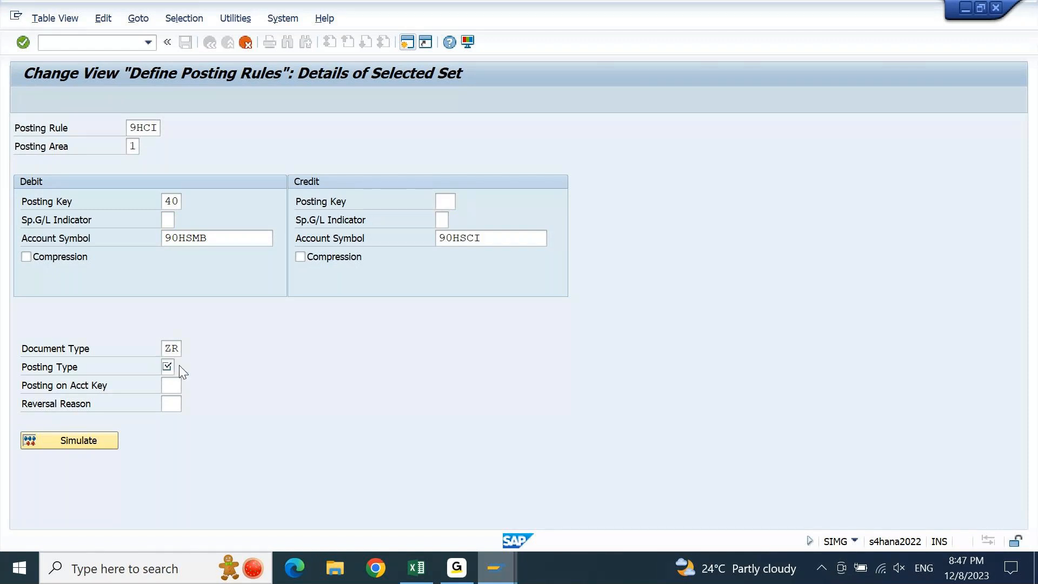
pyautogui.press('F4')
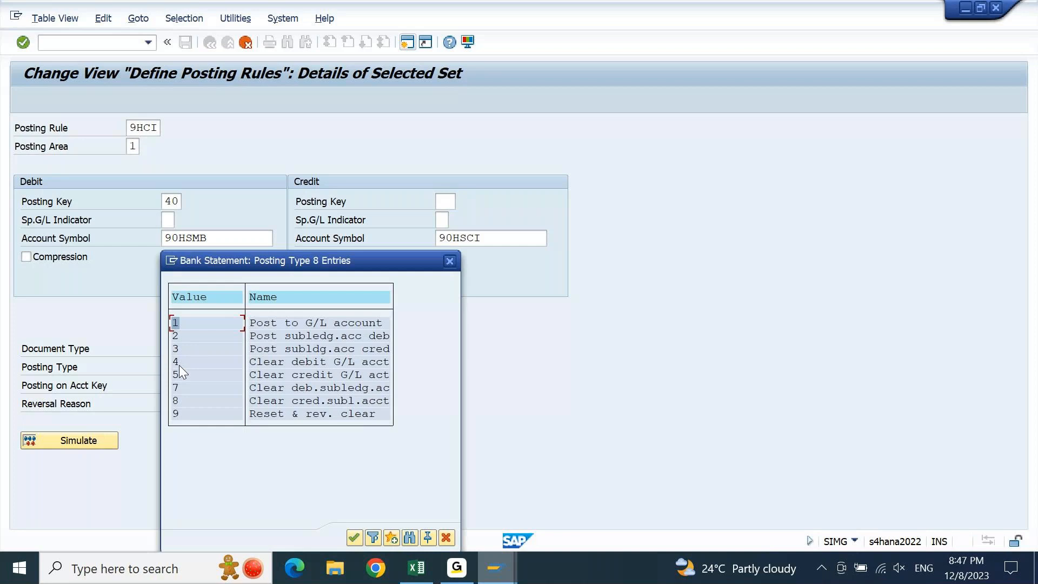
pyautogui.click(267, 358)
pyautogui.click(350, 376)
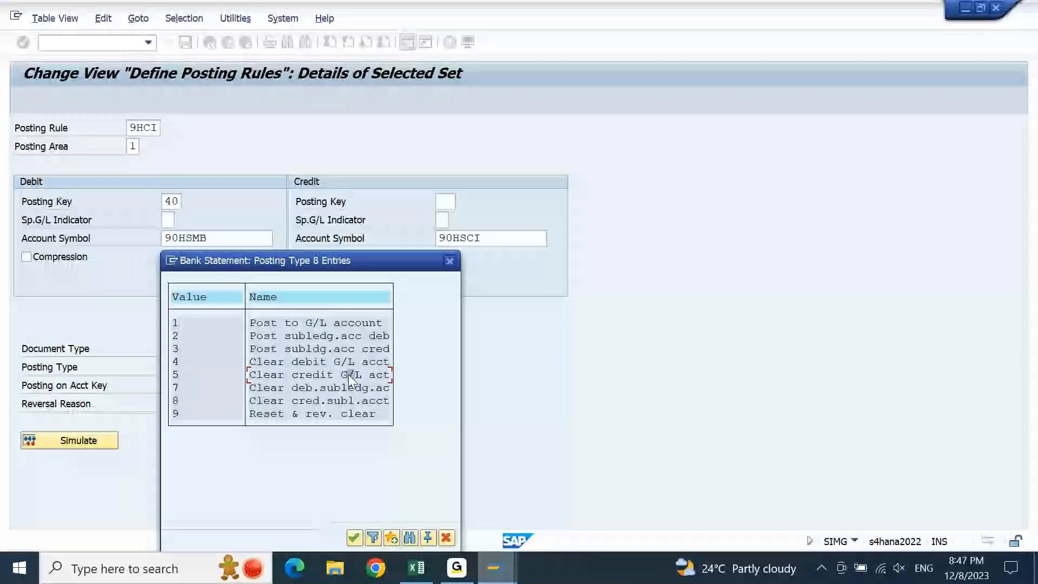
pyautogui.doubleClick(349, 377)
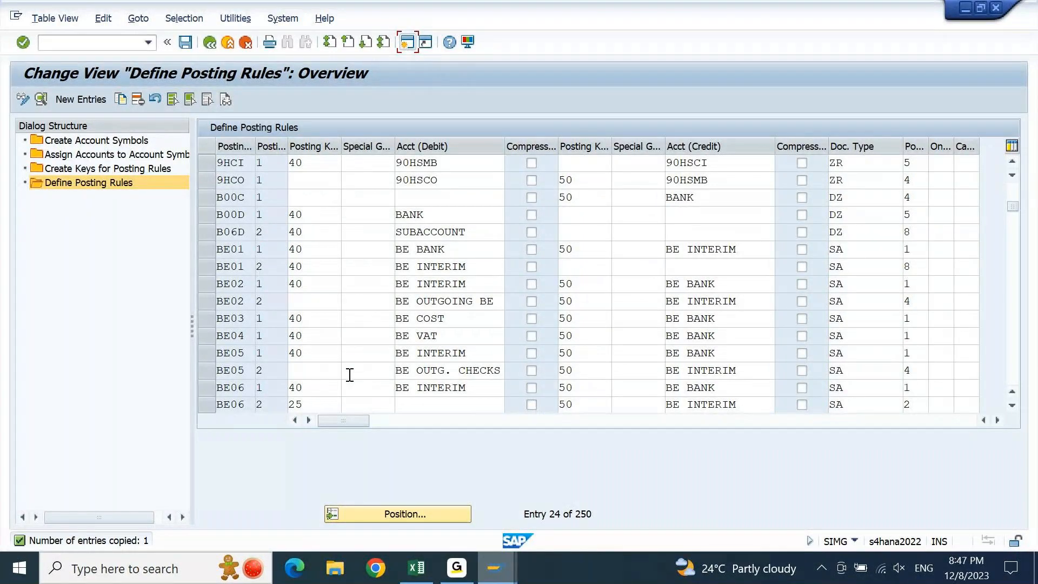
# - Open the details of posting rule 9HCI, save the rule, and return to the overview
pyautogui.doubleClick(358, 163)
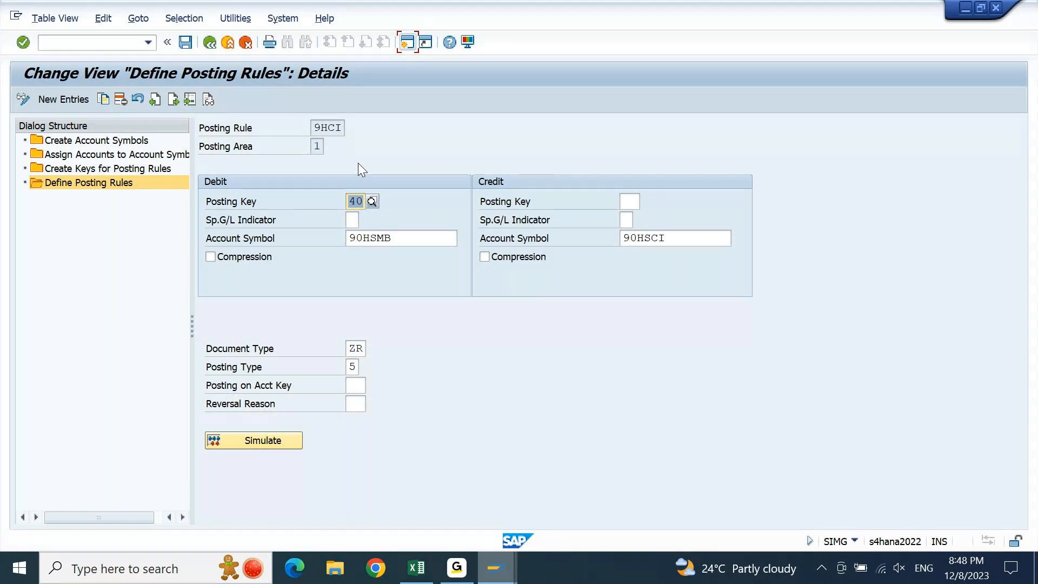
pyautogui.hotkey('ctrl', 's')
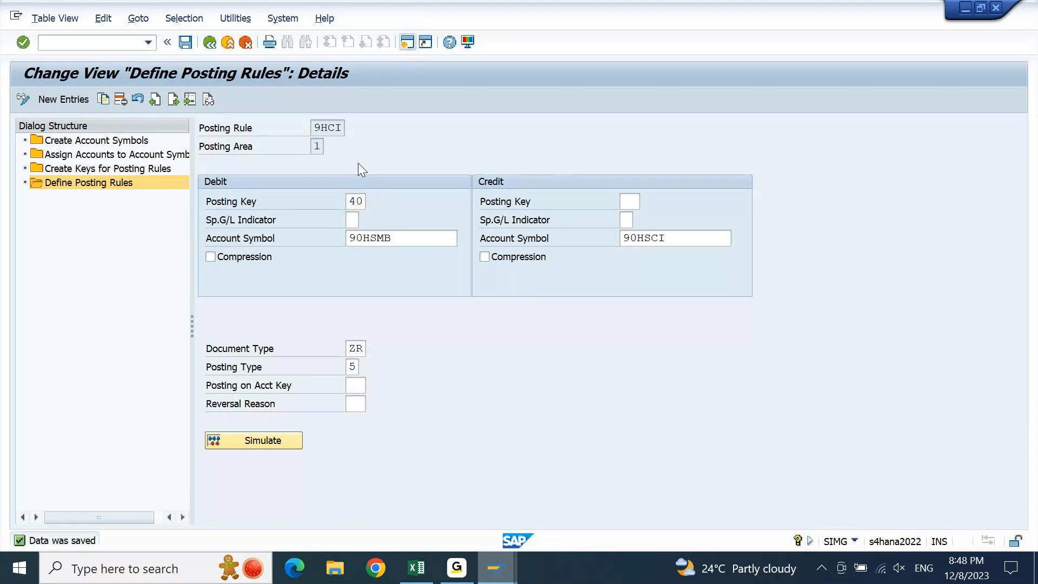
pyautogui.press('F3')
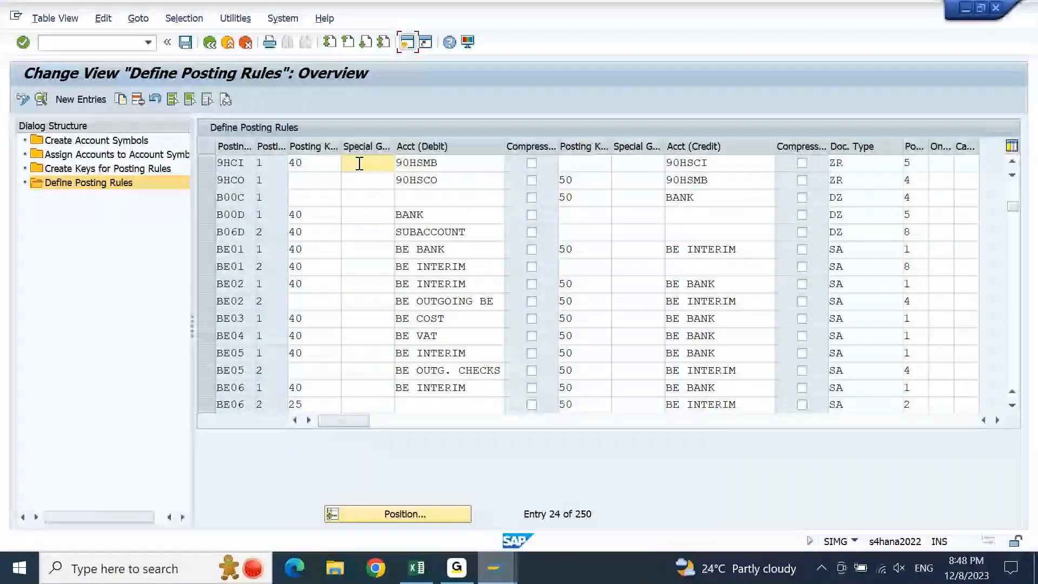
# - Go back to the IMG structure and open Create and Assign Business Transactions under Manual Bank Statement
pyautogui.press('F3')
pyautogui.press('F3')
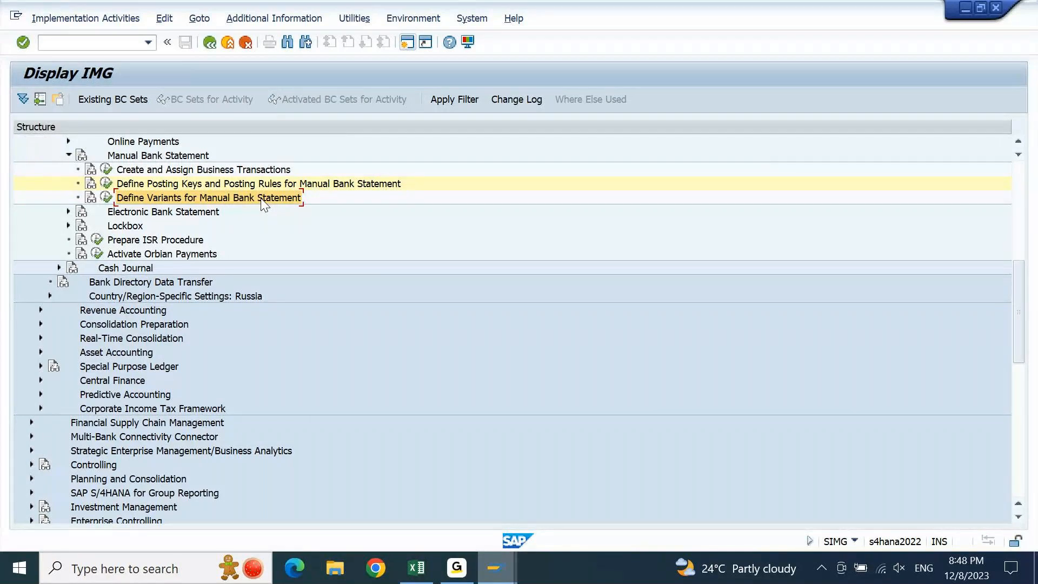
pyautogui.click(187, 171)
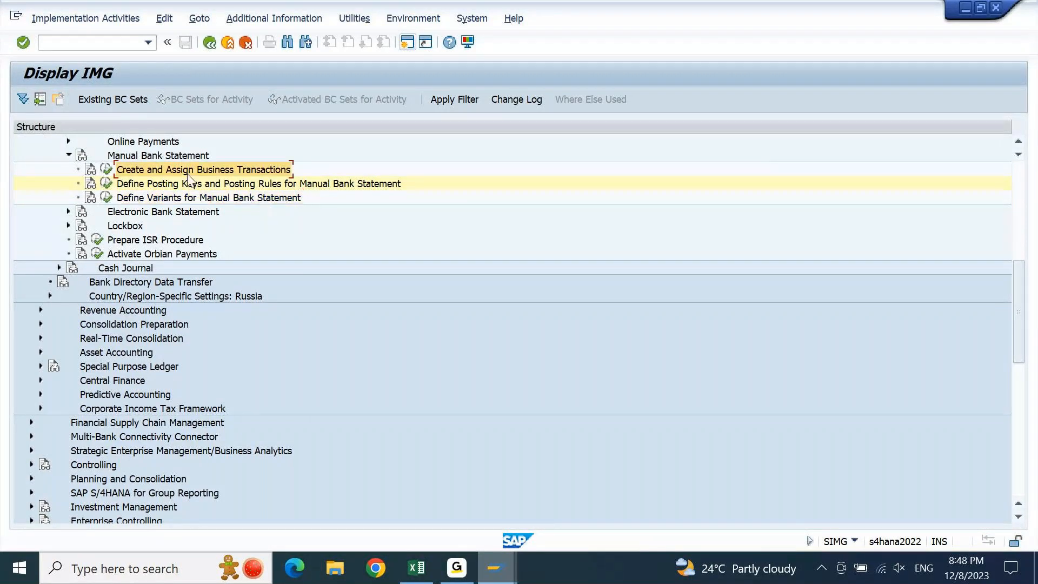
pyautogui.click(108, 170)
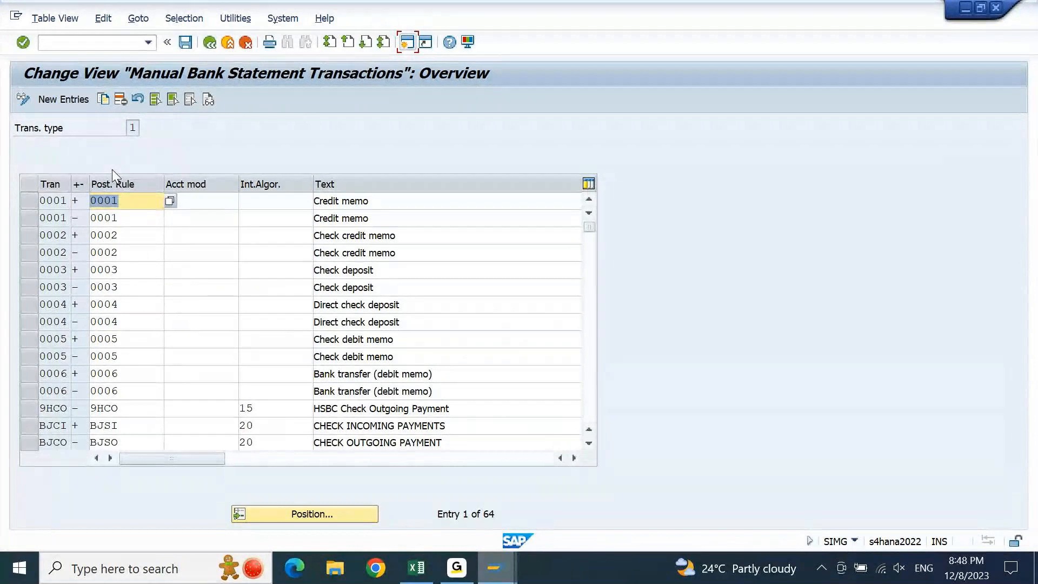
# - Copy manual bank statement transaction 9HCO and set both the copy's transaction code and posting rule to 9HCI
pyautogui.click(30, 409)
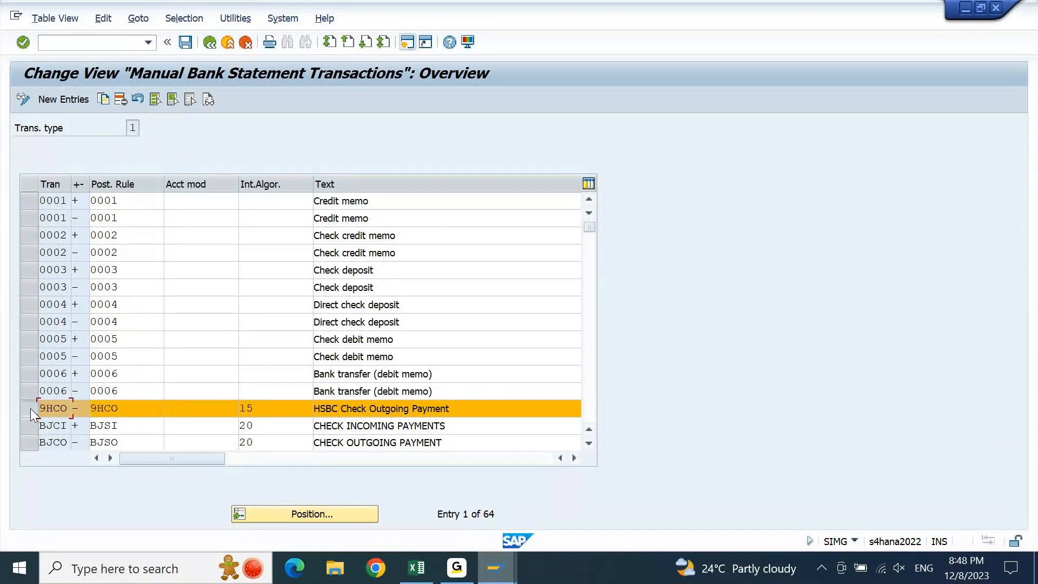
pyautogui.click(102, 103)
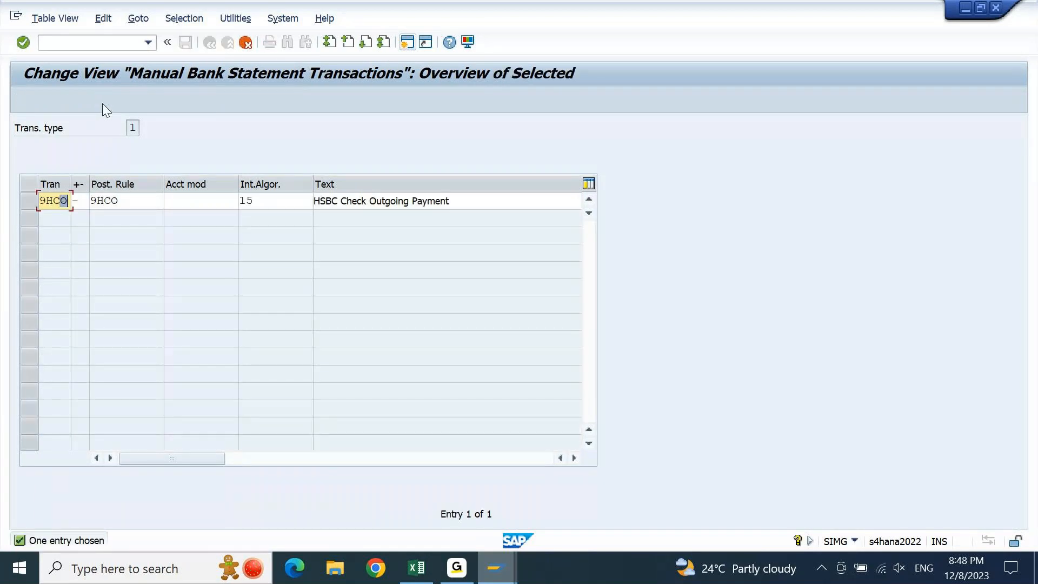
pyautogui.write('I')
pyautogui.press('Tab')
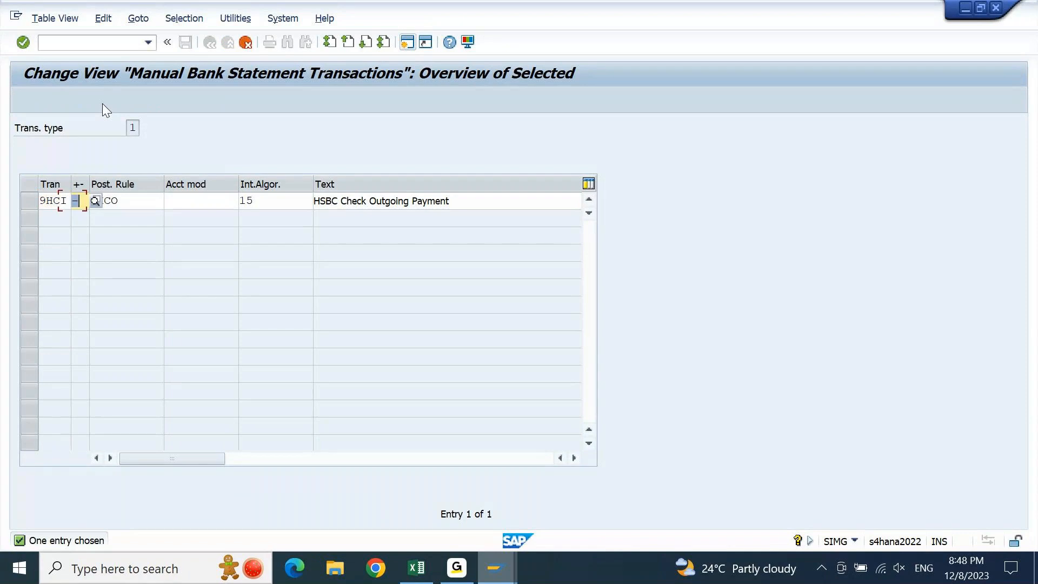
pyautogui.press('Tab')
pyautogui.press('End')
pyautogui.hotkey('shift', 'Left')
pyautogui.write('I')
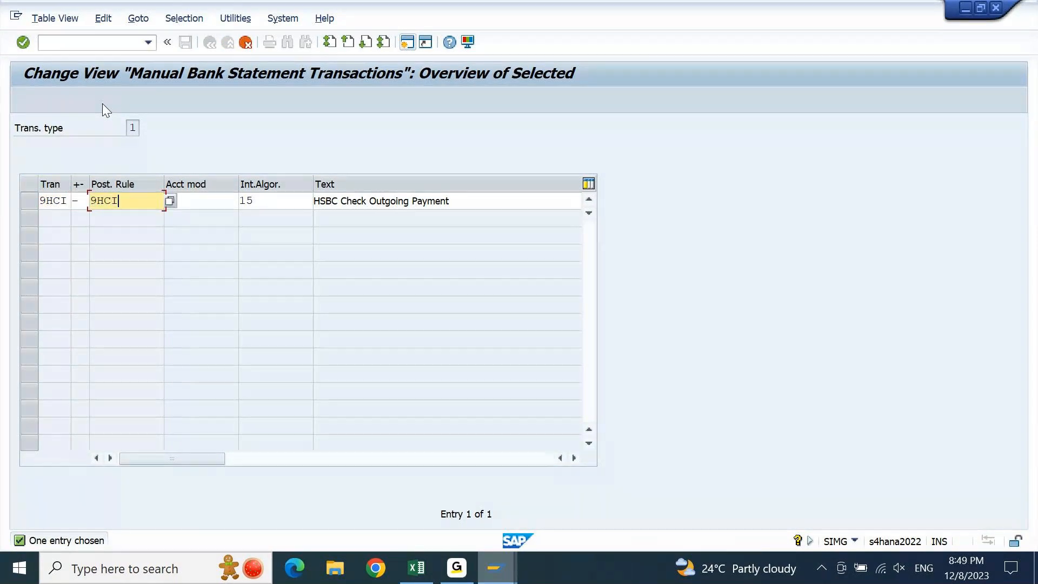
# - Set the incoming amount sign of transaction 9HCI to +, the positive value option
pyautogui.hotkey('shift', 'Tab')
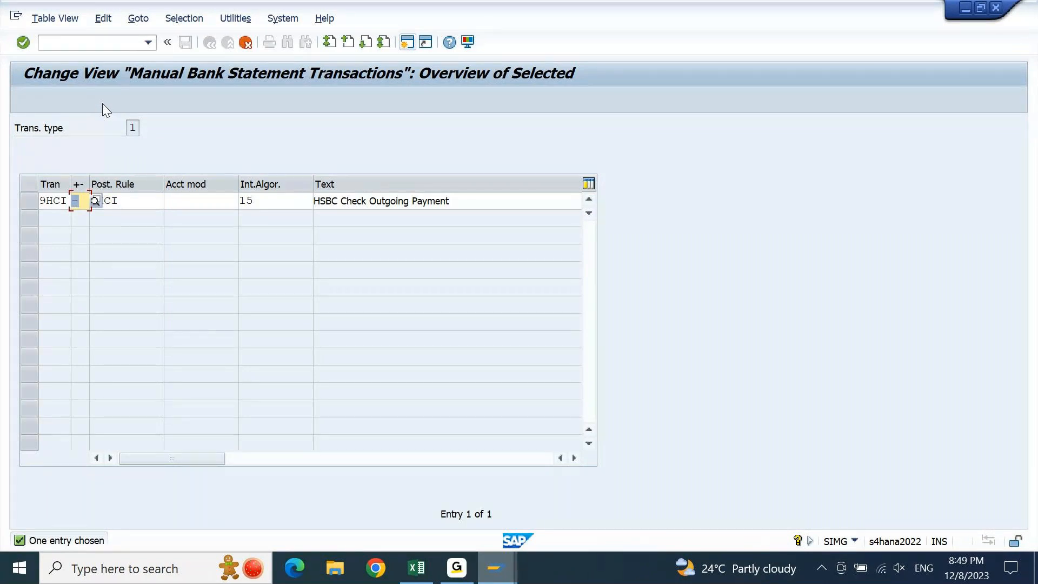
pyautogui.press('Delete')
pyautogui.press('F4')
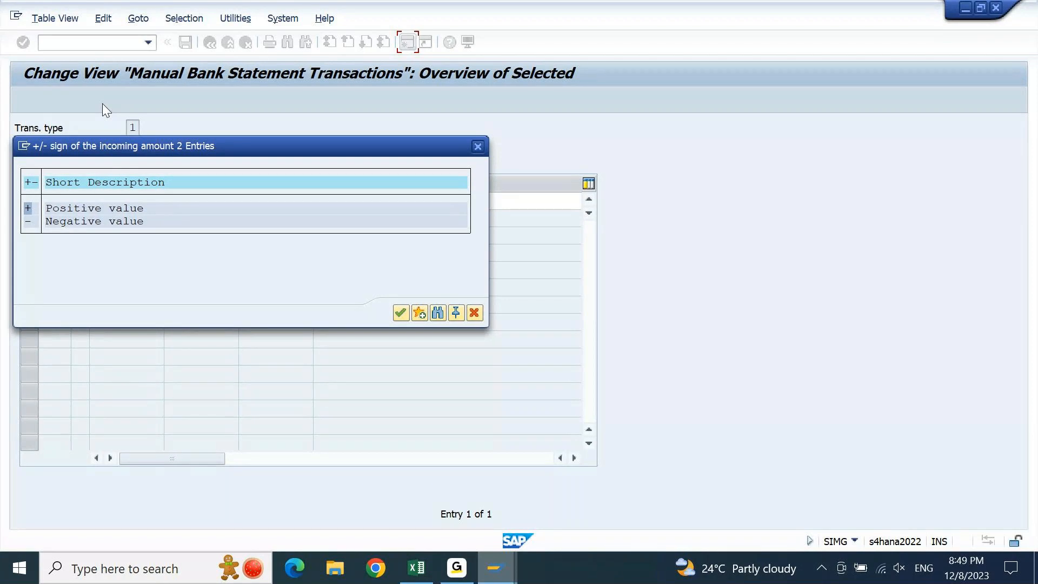
pyautogui.click(58, 212)
pyautogui.doubleClick(32, 212)
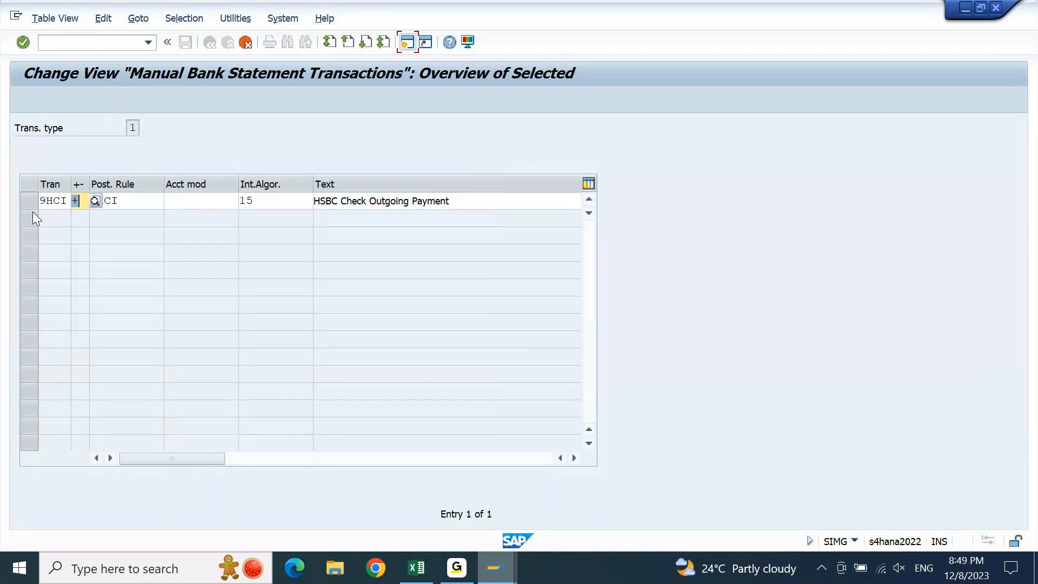
# - Set the interpretation algorithm of transaction 9HCI to 015, Clearing Transaction: Selection Using Assignment
pyautogui.press('Tab')
pyautogui.press('Tab')
pyautogui.press('Tab')
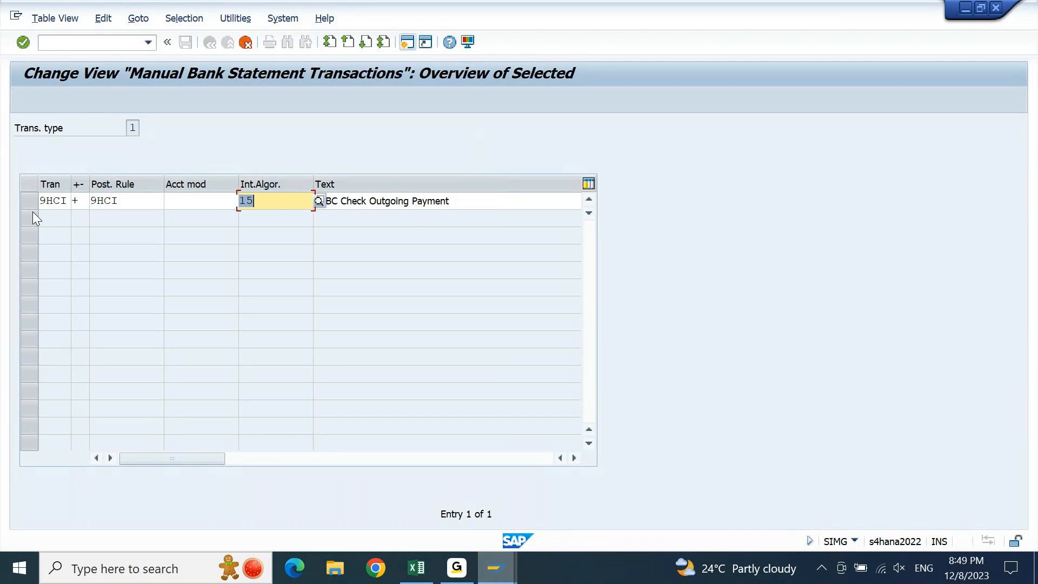
pyautogui.press('Return')
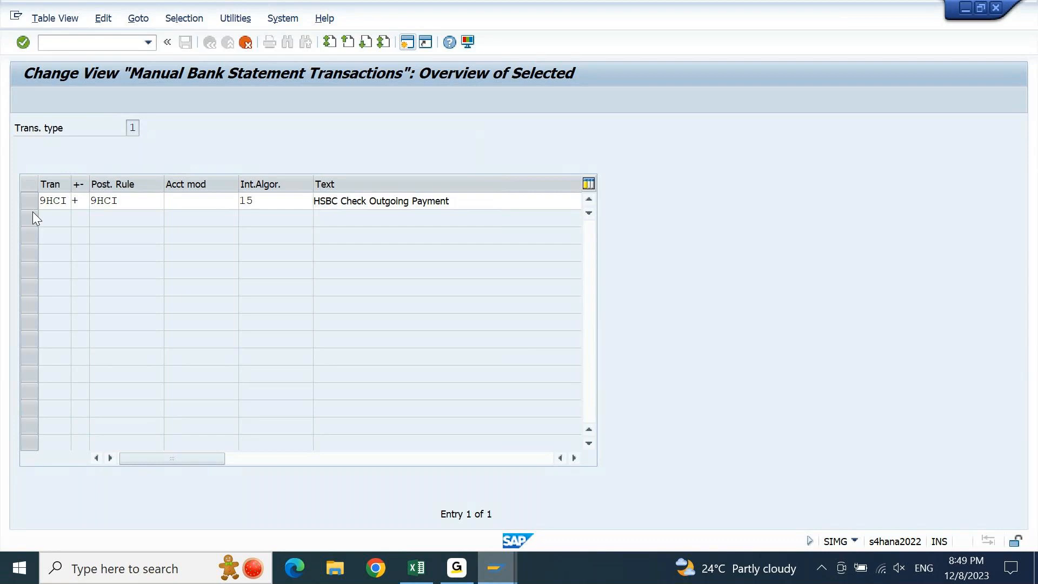
pyautogui.press('F4')
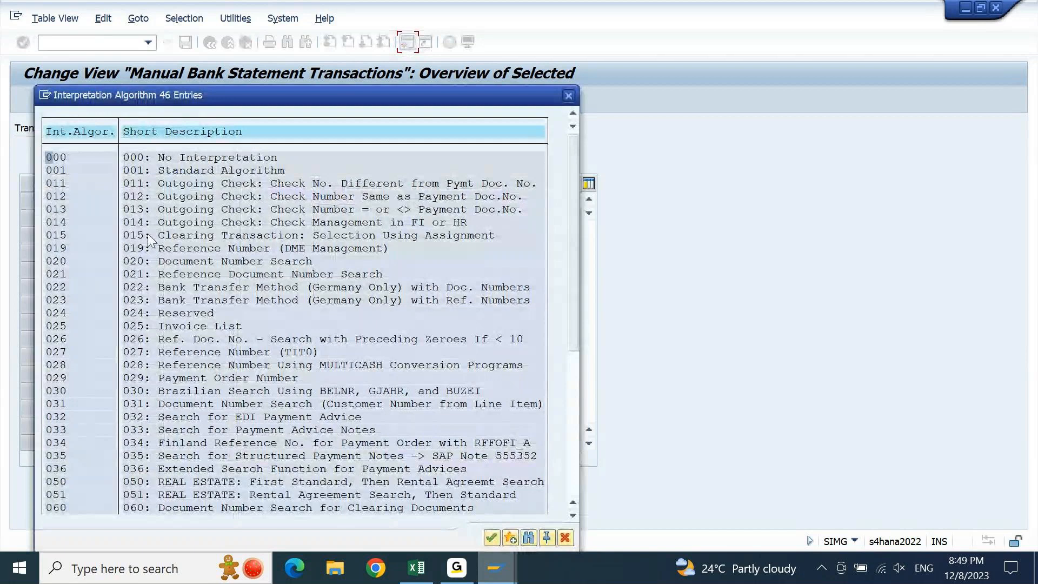
pyautogui.click(243, 236)
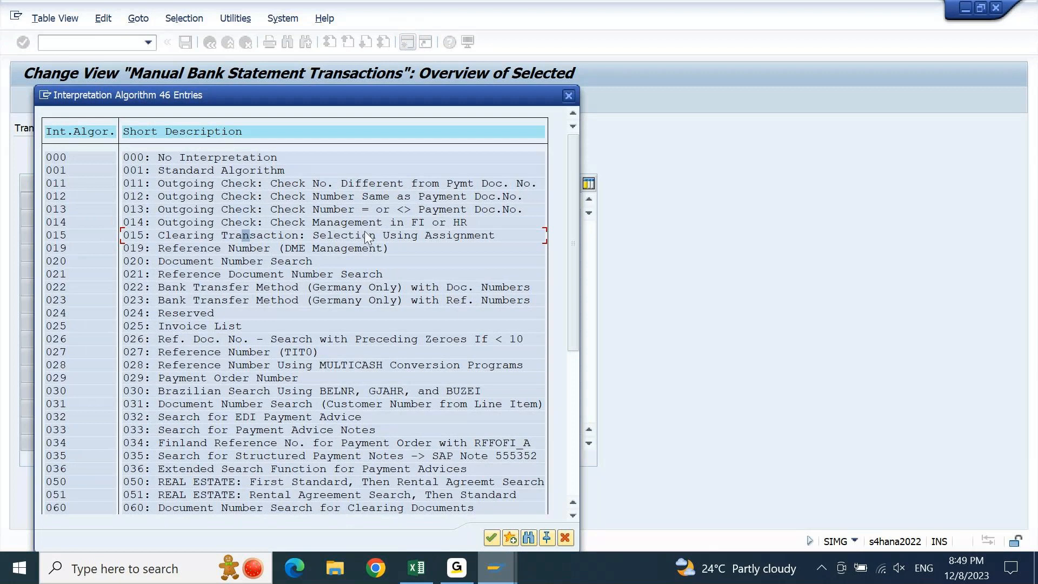
pyautogui.doubleClick(452, 240)
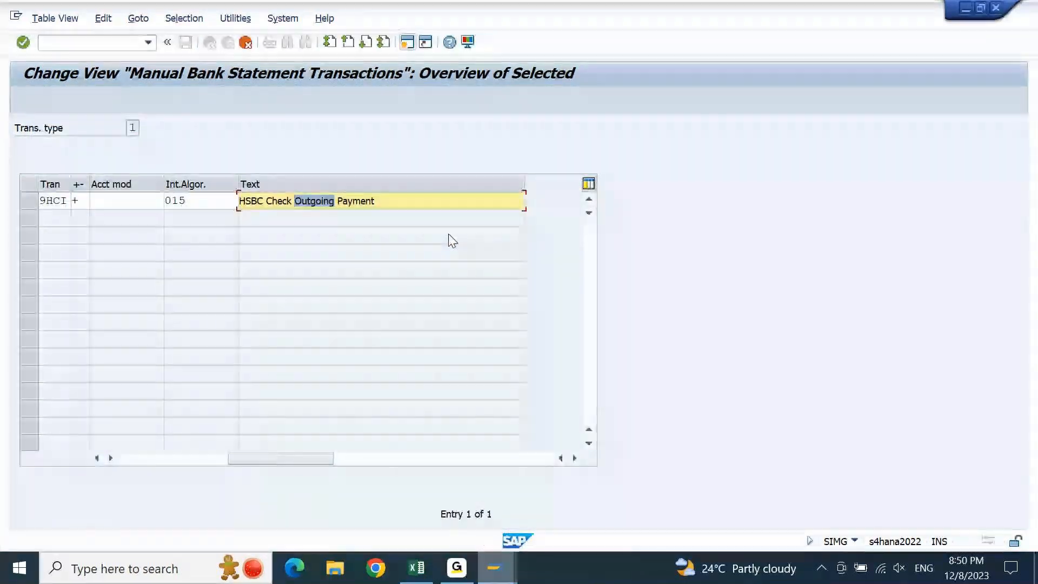
# - Change the transaction text to HSBC Check Incoming Payment, accept and save the copied entry, and return to the IMG structure
pyautogui.write('Incoming')
pyautogui.press('Return')
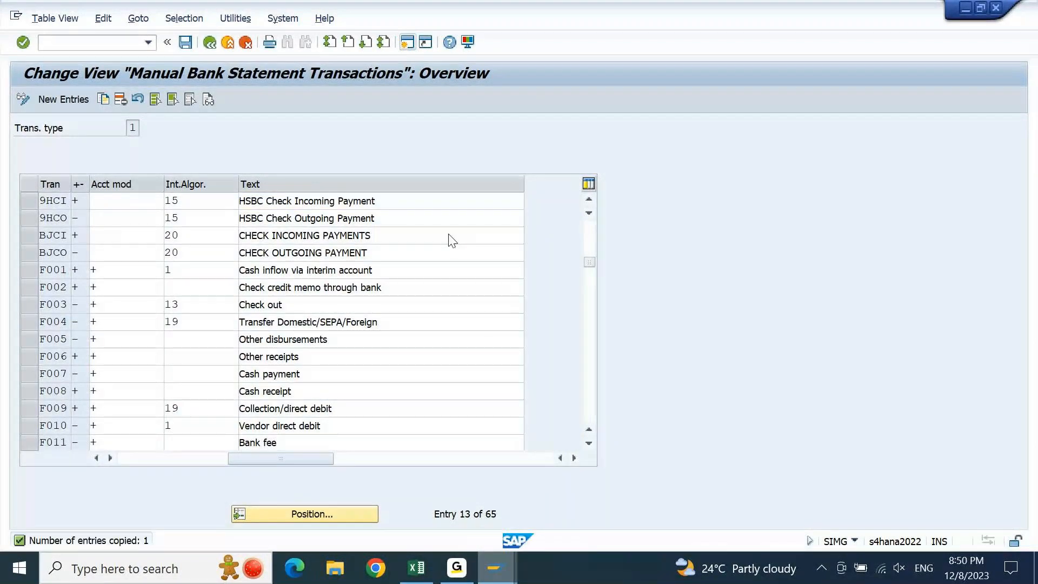
pyautogui.hotkey('ctrl', 's')
pyautogui.press('Return')
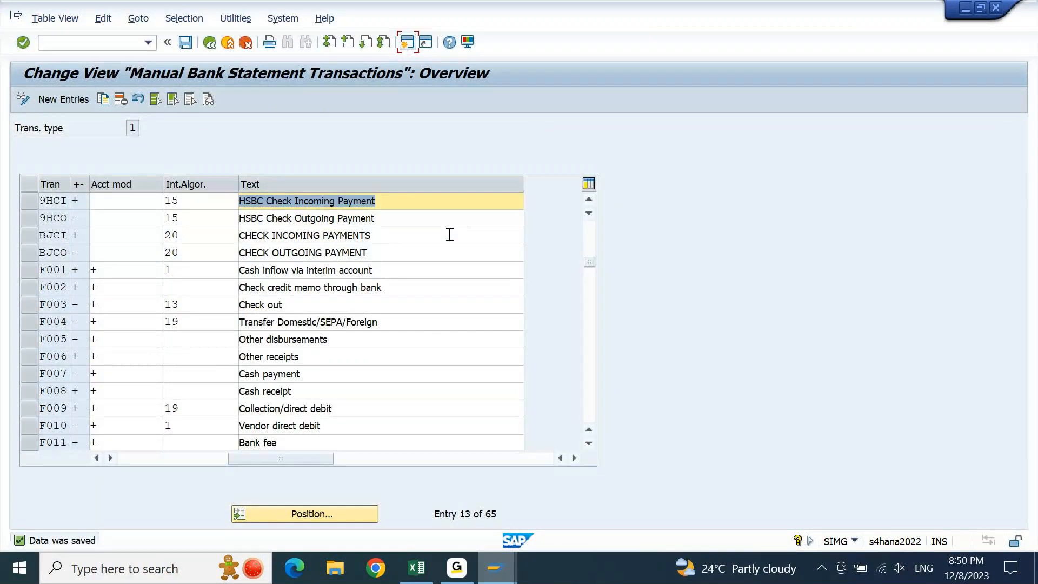
pyautogui.press('F3')
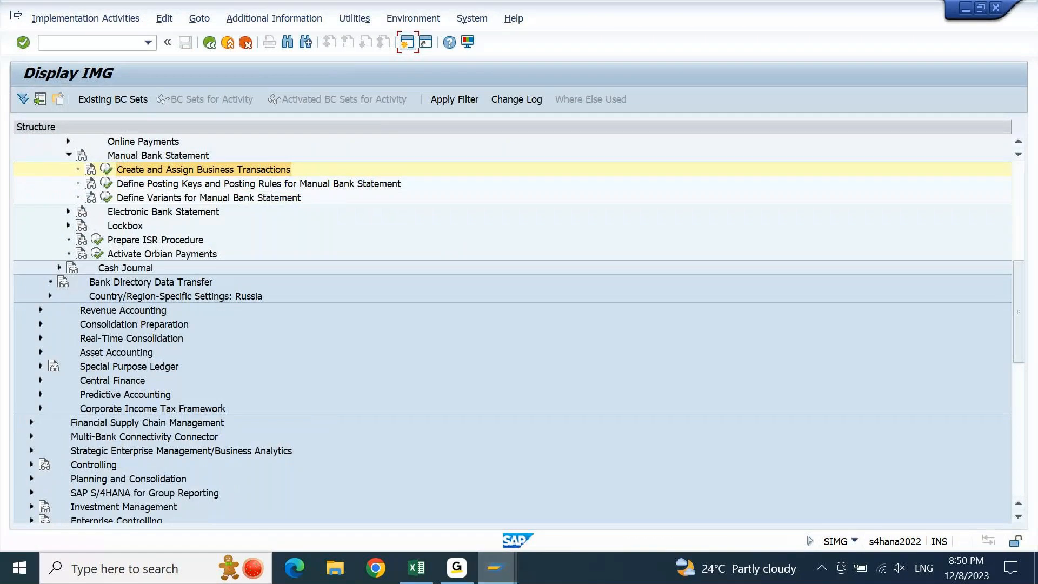
# - Switch to the Post Incoming Payments session, leave it, and start transaction FAGLL03
pyautogui.moveTo(493, 567)
pyautogui.click(707, 514)
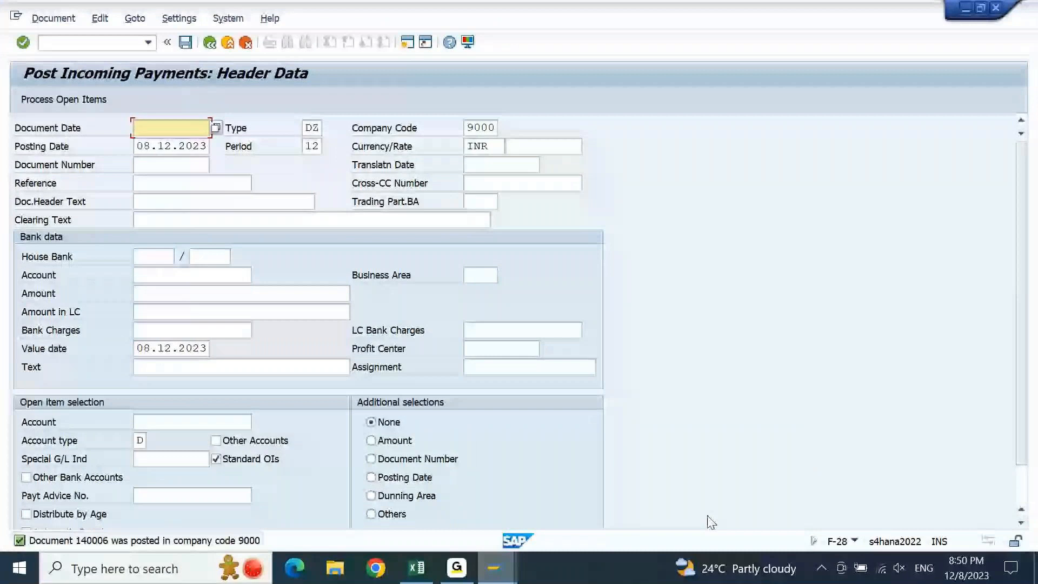
pyautogui.click(96, 43)
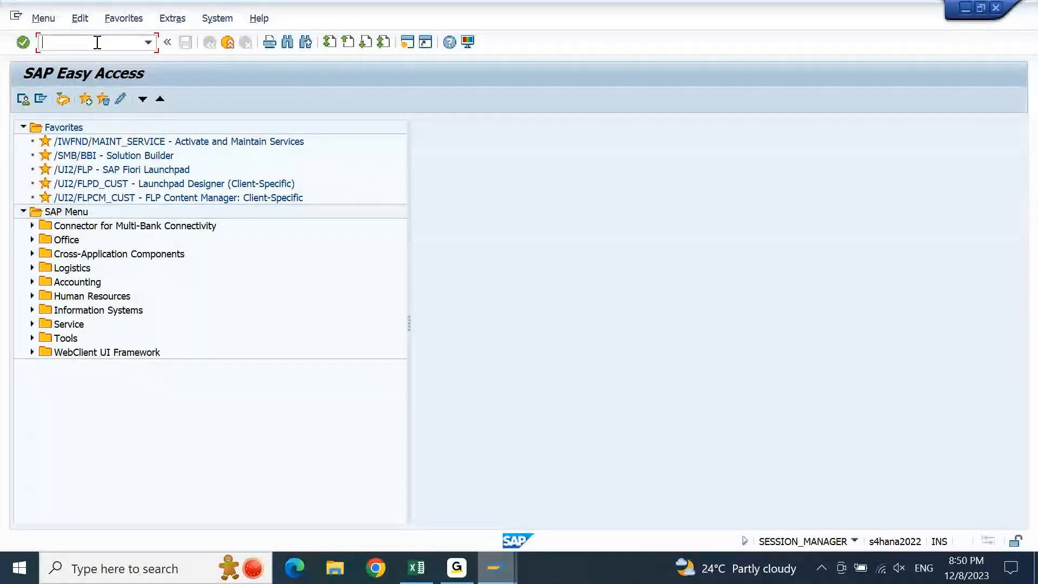
pyautogui.write('fagl')
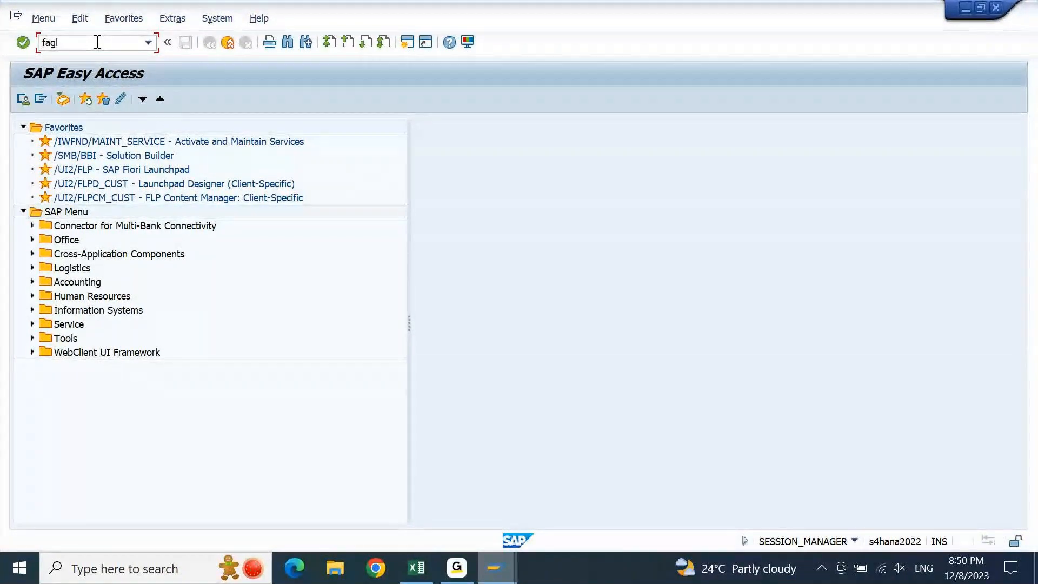
pyautogui.write('l')
pyautogui.write('03')
pyautogui.press('Return')
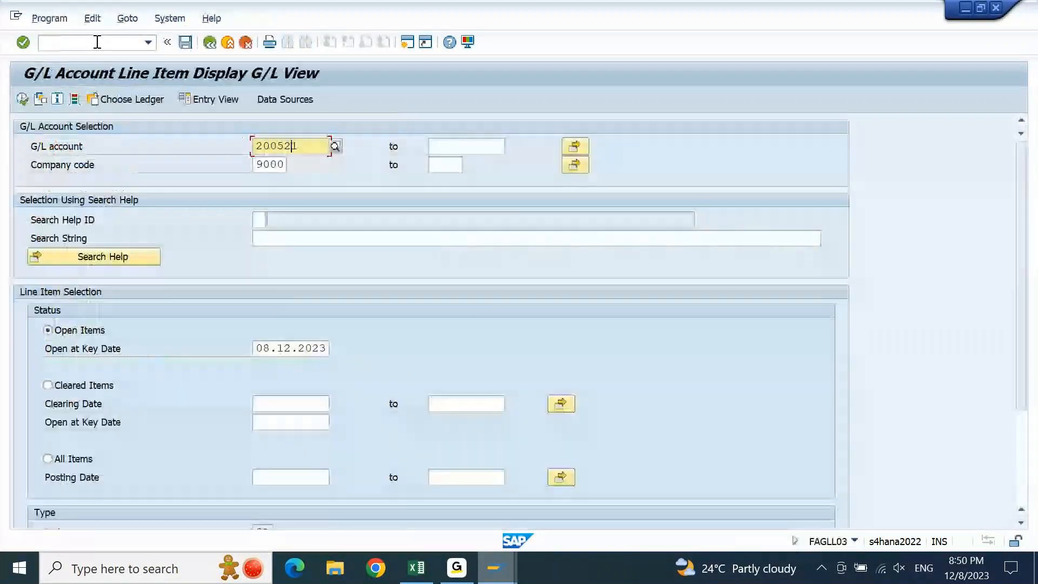
# - Display the open line items of G/L account 200520 in company code 9000
pyautogui.write('200520')
pyautogui.press('Return')
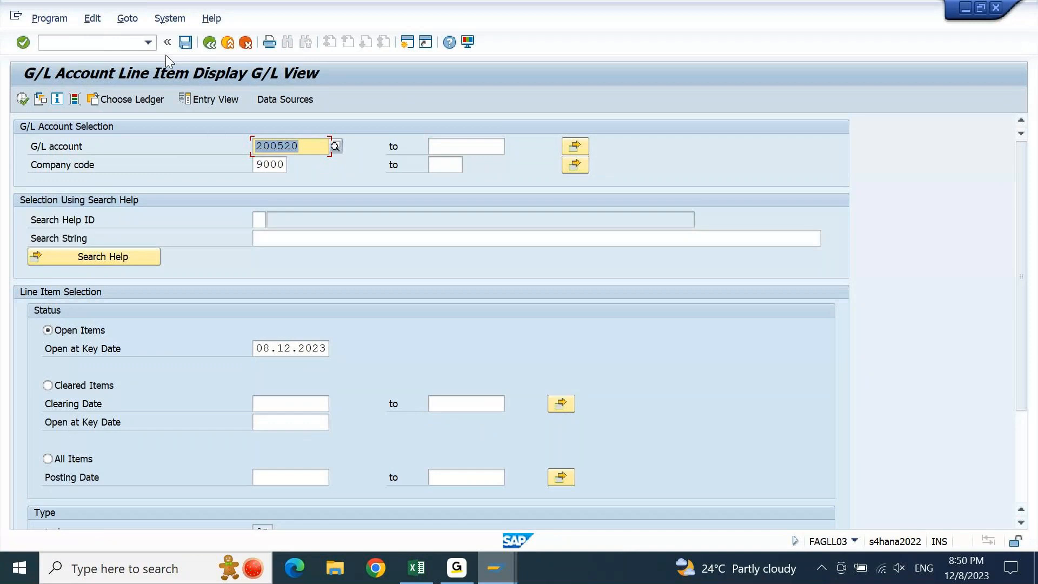
pyautogui.click(302, 142)
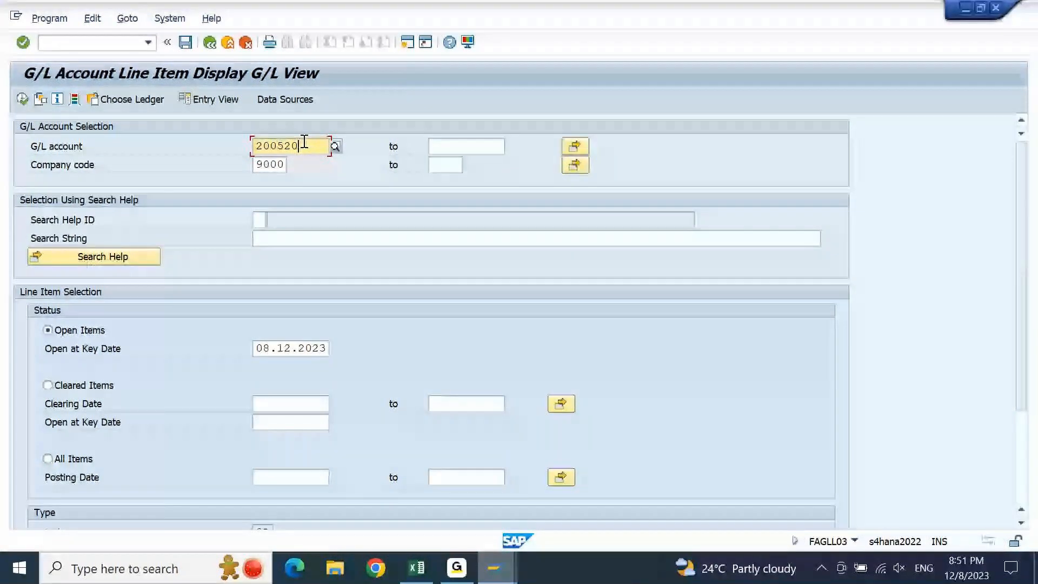
pyautogui.press('F8')
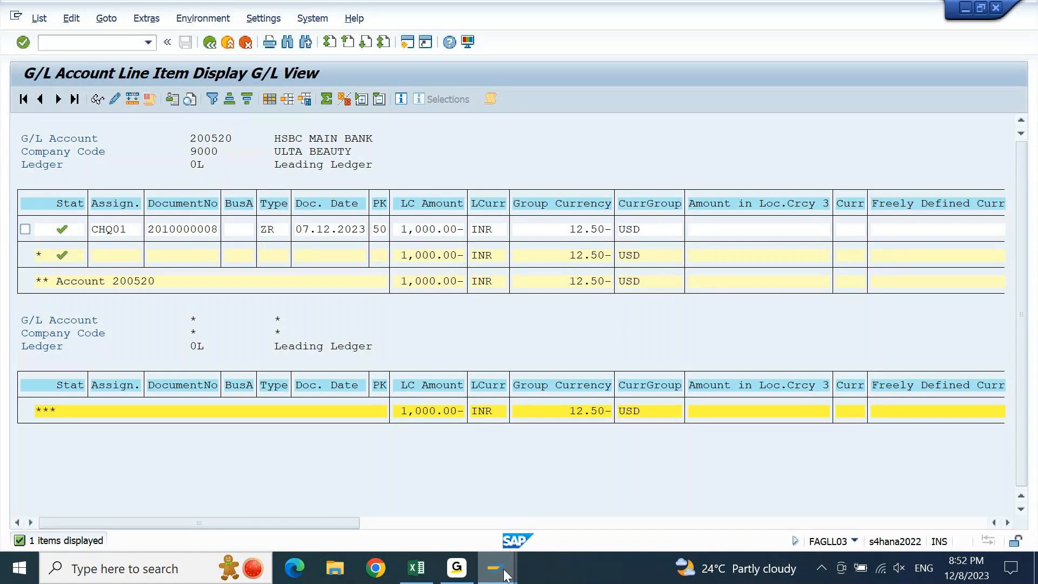
# - Switch to the Display IMG session, exit to the initial screen, and start transaction FF67 for manual bank statements
pyautogui.moveTo(504, 574)
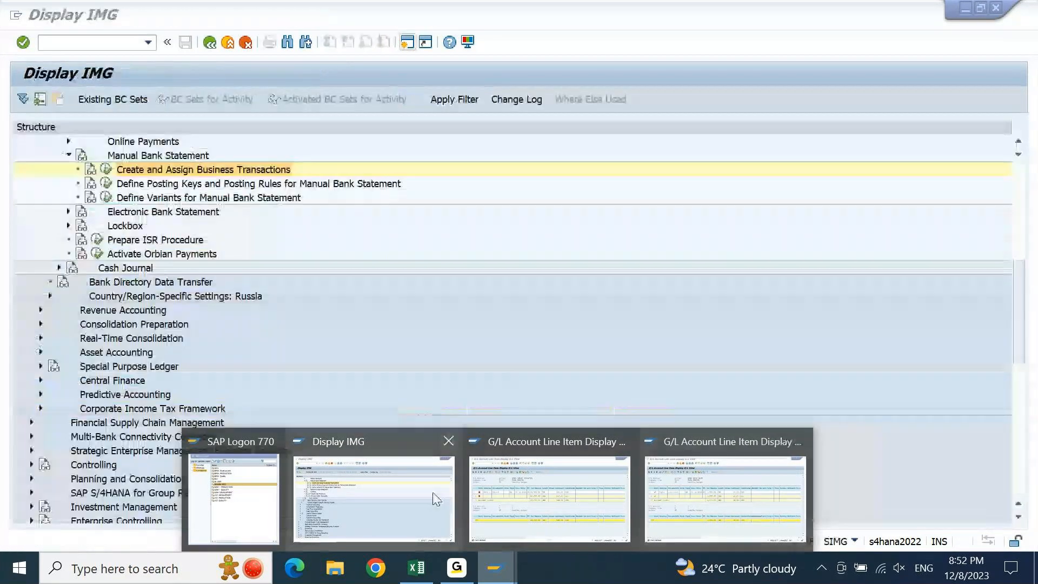
pyautogui.click(373, 498)
pyautogui.click(79, 43)
pyautogui.write('/n')
pyautogui.press('Return')
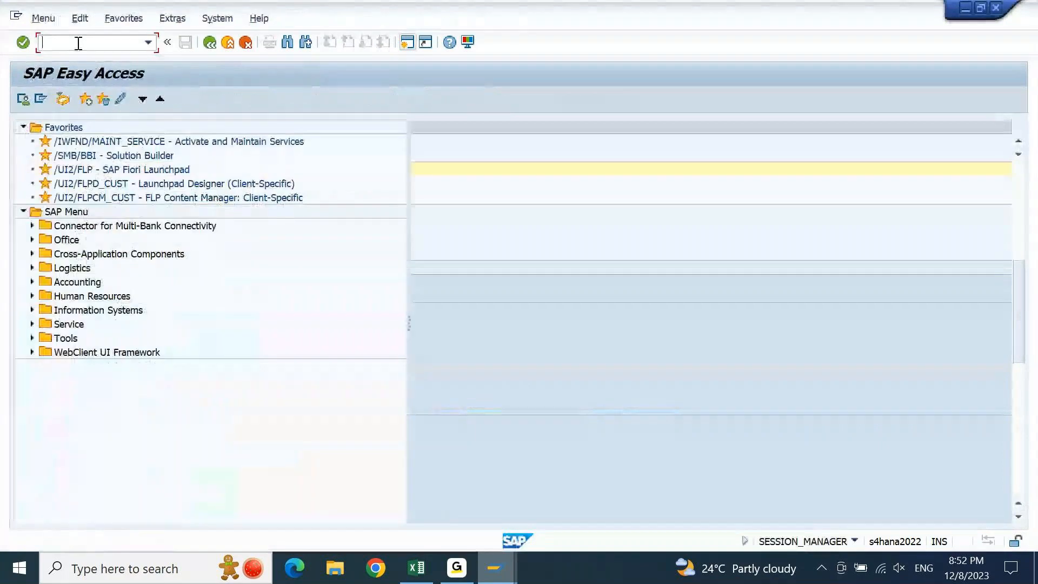
pyautogui.write('FF67')
pyautogui.press('Return')
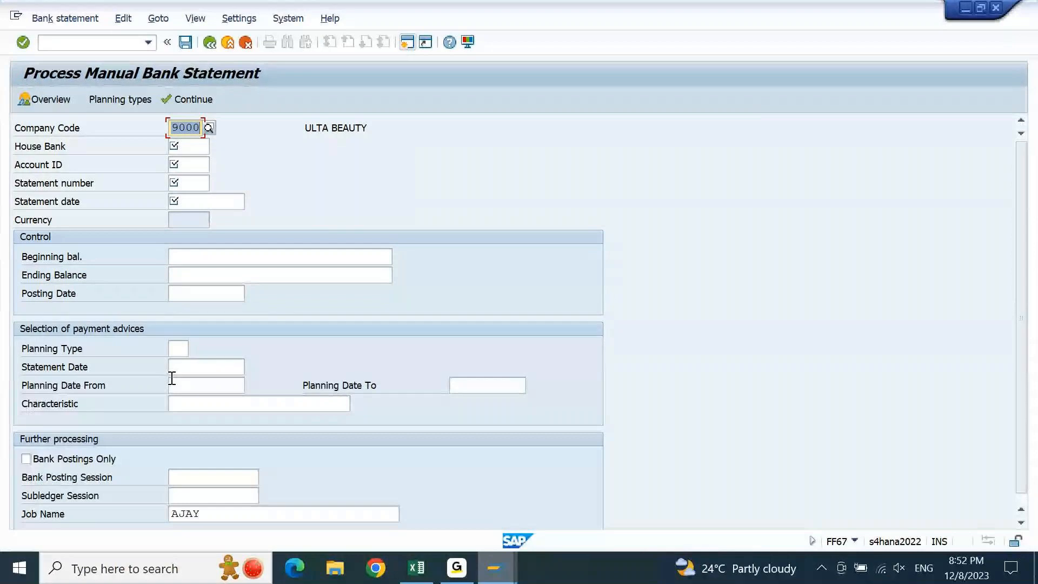
# - Open the manual bank statement overview and display the existing statements of HSBC BANK in company code 9000
pyautogui.click(54, 101)
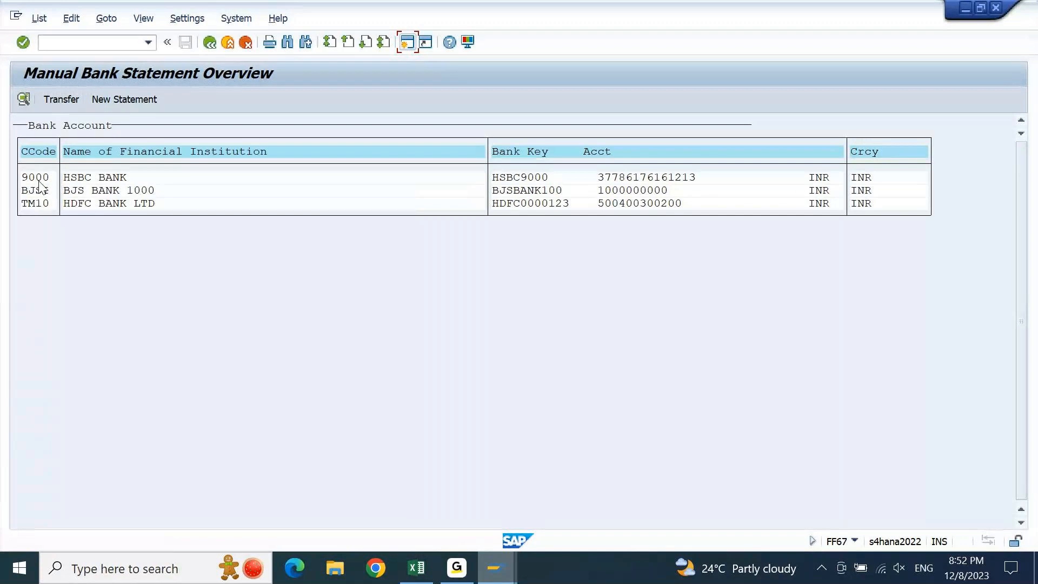
pyautogui.click(96, 181)
pyautogui.click(637, 177)
pyautogui.doubleClick(89, 183)
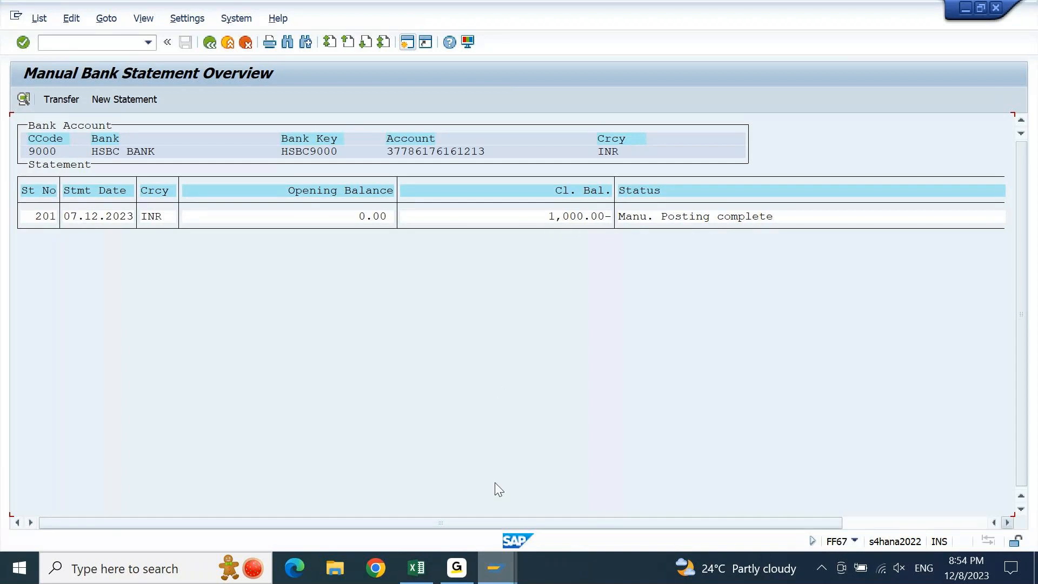
# - Compare the HSBC statement's closing balance with the line items of G/L account 200520, and return to the statement overview
pyautogui.click(508, 581)
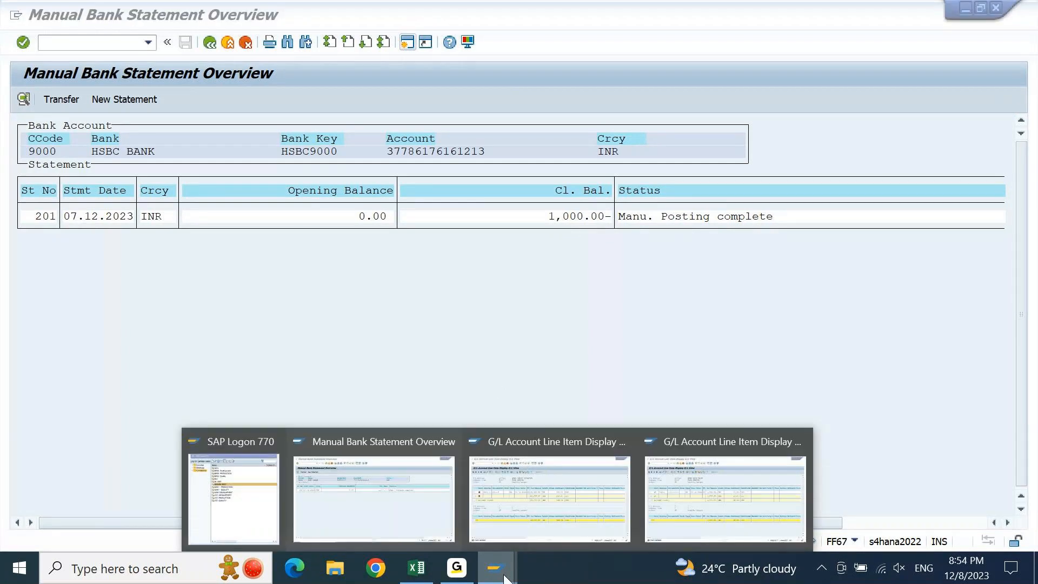
pyautogui.click(674, 519)
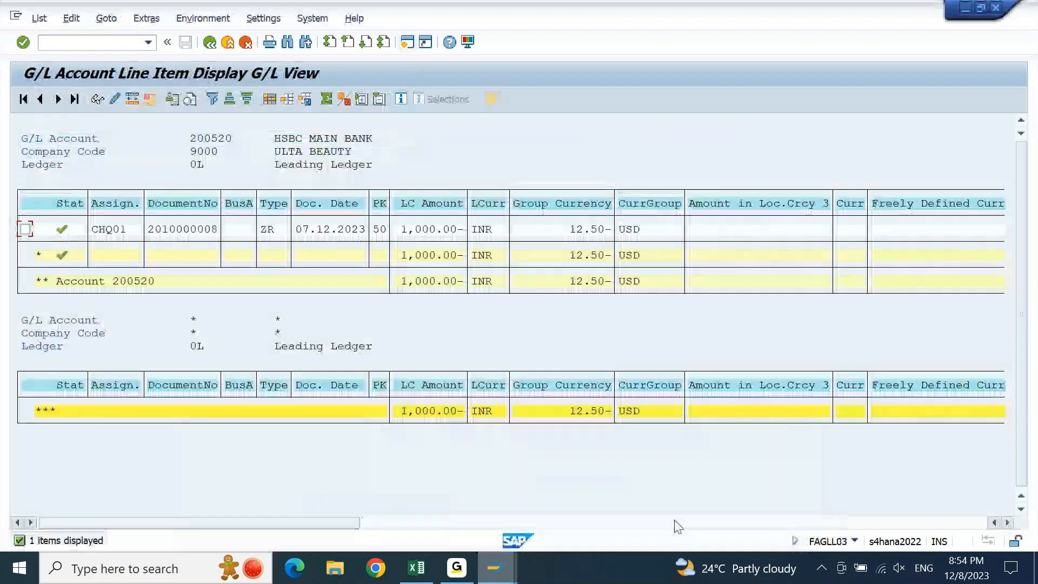
pyautogui.click(478, 335)
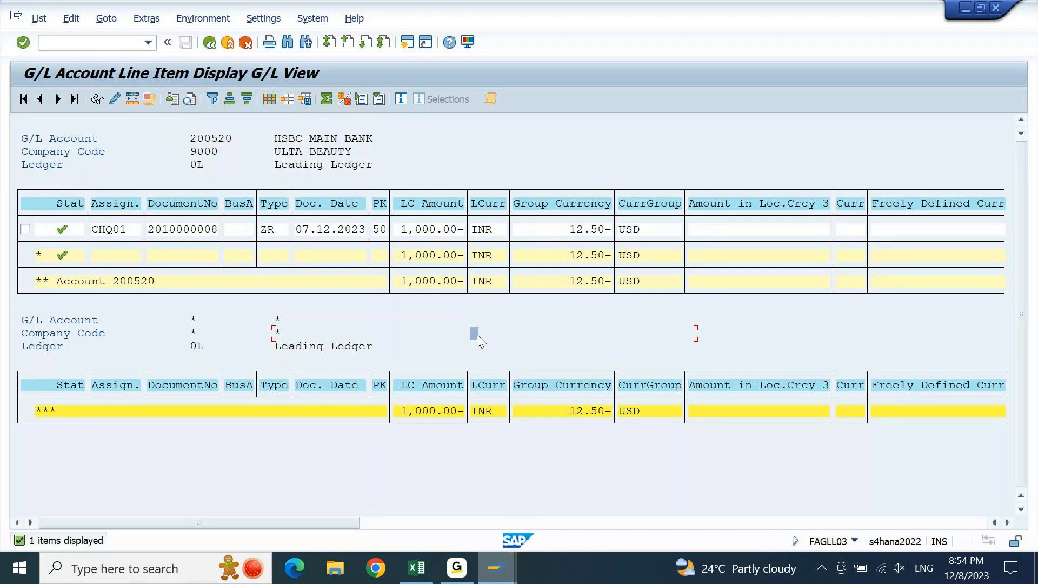
pyautogui.click(496, 567)
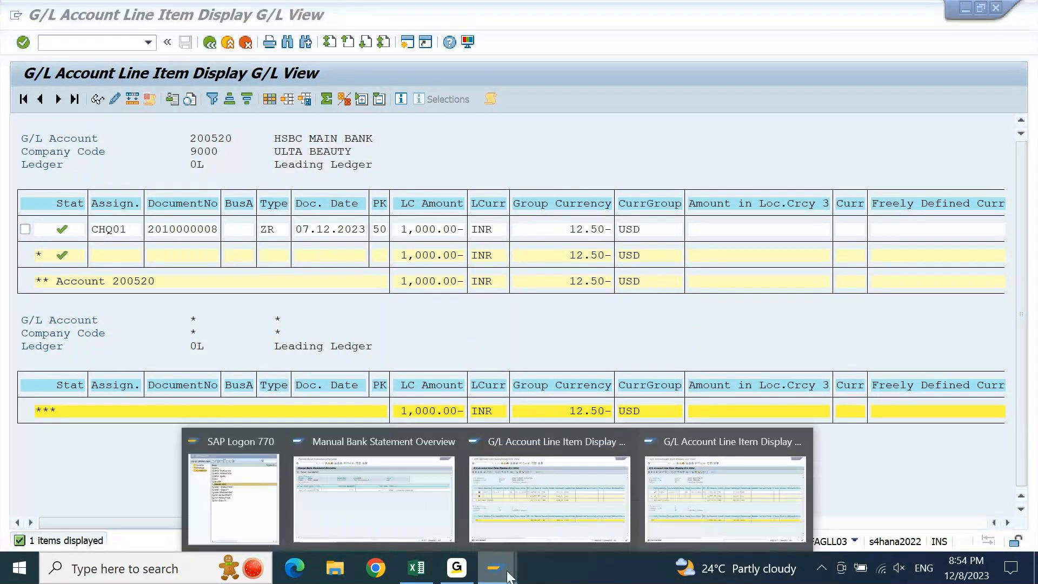
pyautogui.click(415, 517)
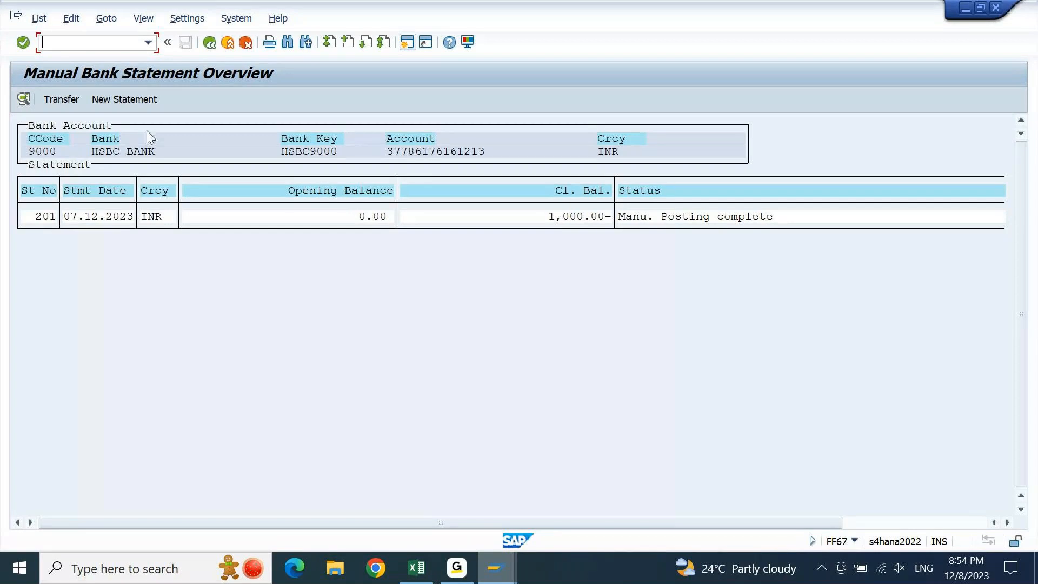
# - Start a new manual bank statement for the HSBC account and check its proposed statement number and beginning balance
pyautogui.click(132, 98)
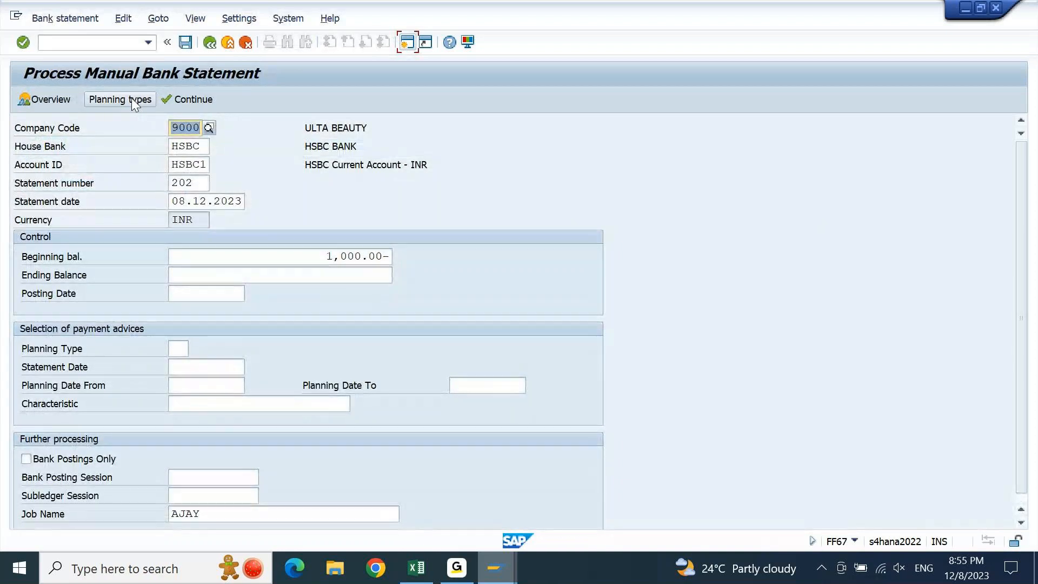
pyautogui.doubleClick(205, 184)
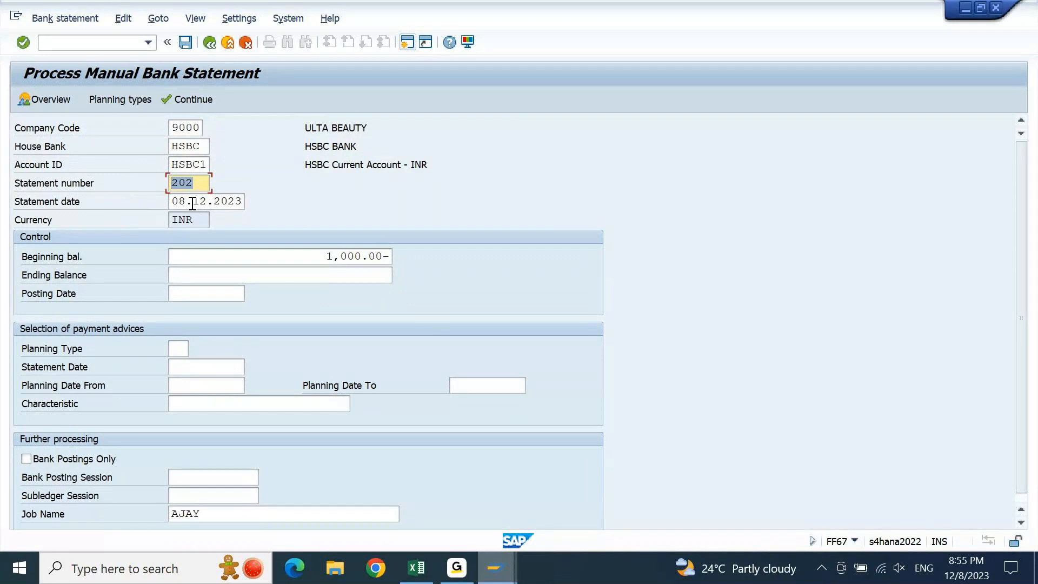
pyautogui.moveTo(300, 255); pyautogui.dragTo(421, 256)
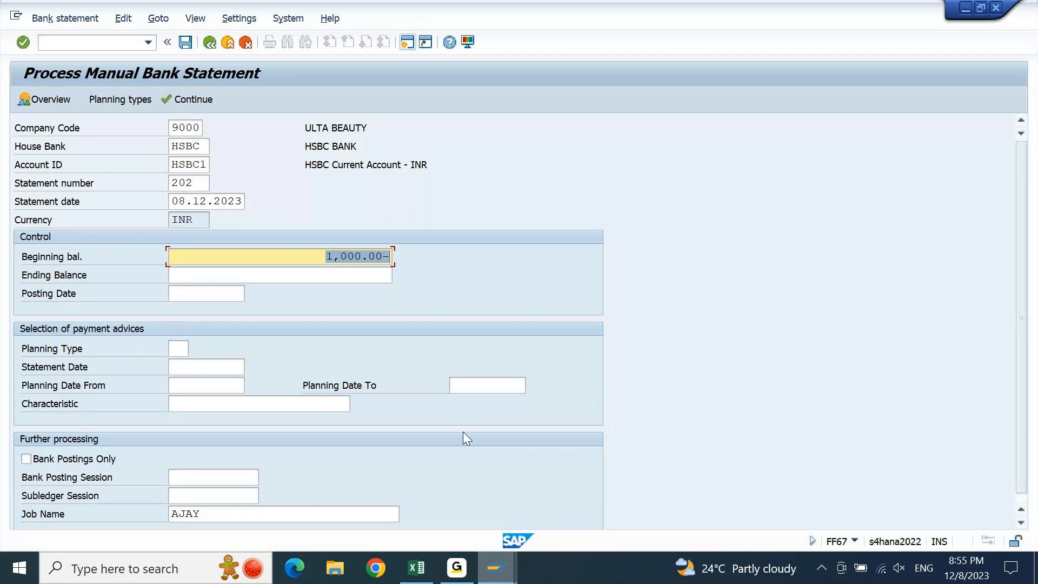
# - Review the line items of G/L account 200521, HSBC CHECK INCOMING, to work out the statement's ending balance
pyautogui.moveTo(490, 558)
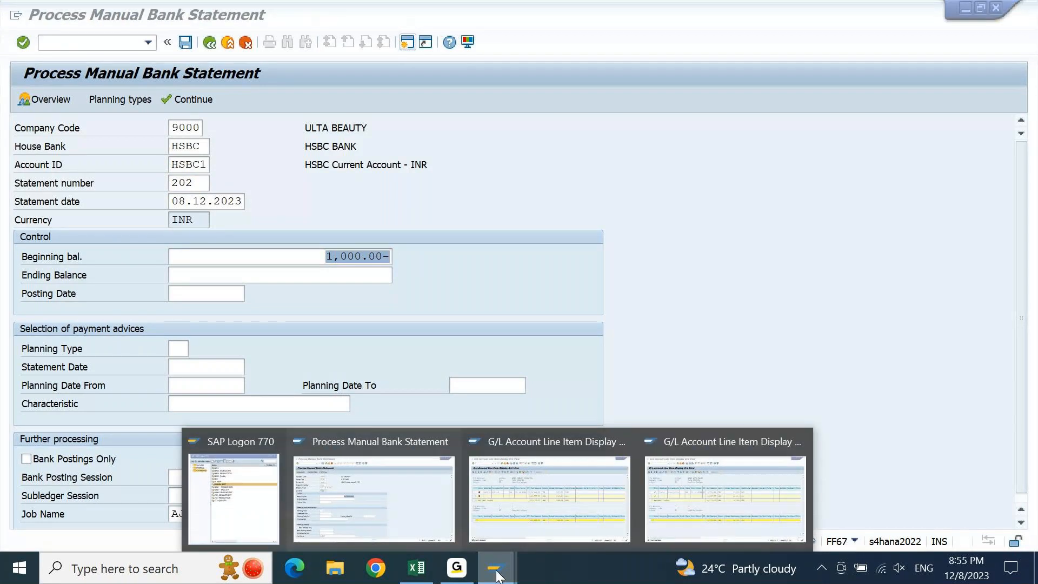
pyautogui.moveTo(716, 486)
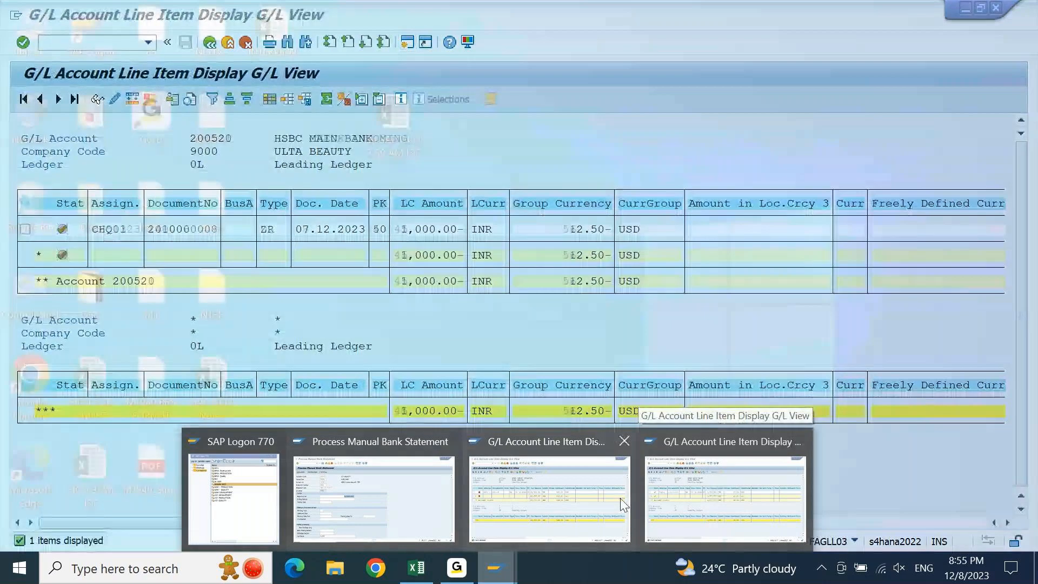
pyautogui.click(620, 498)
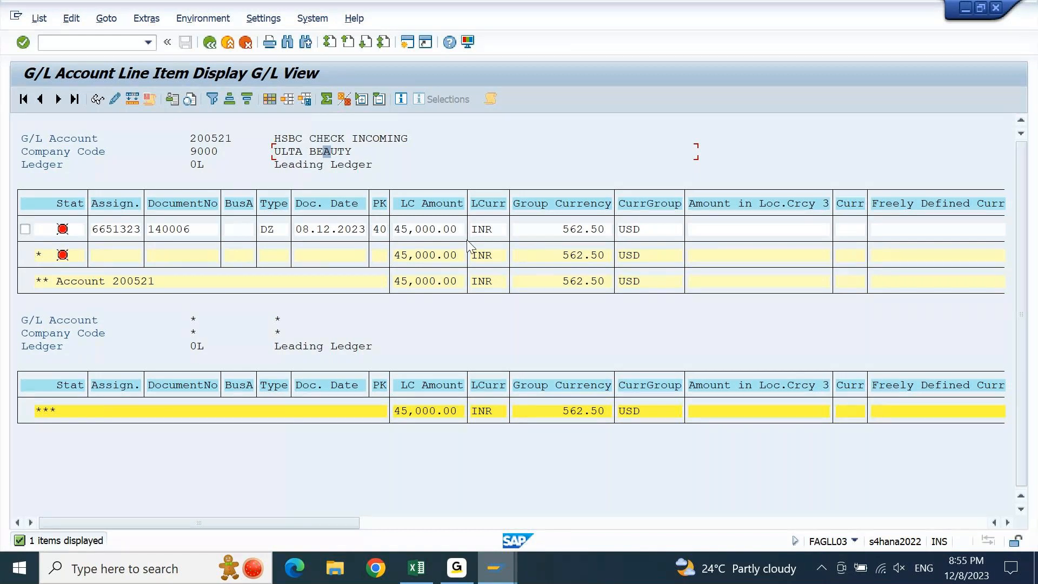
pyautogui.moveTo(498, 559)
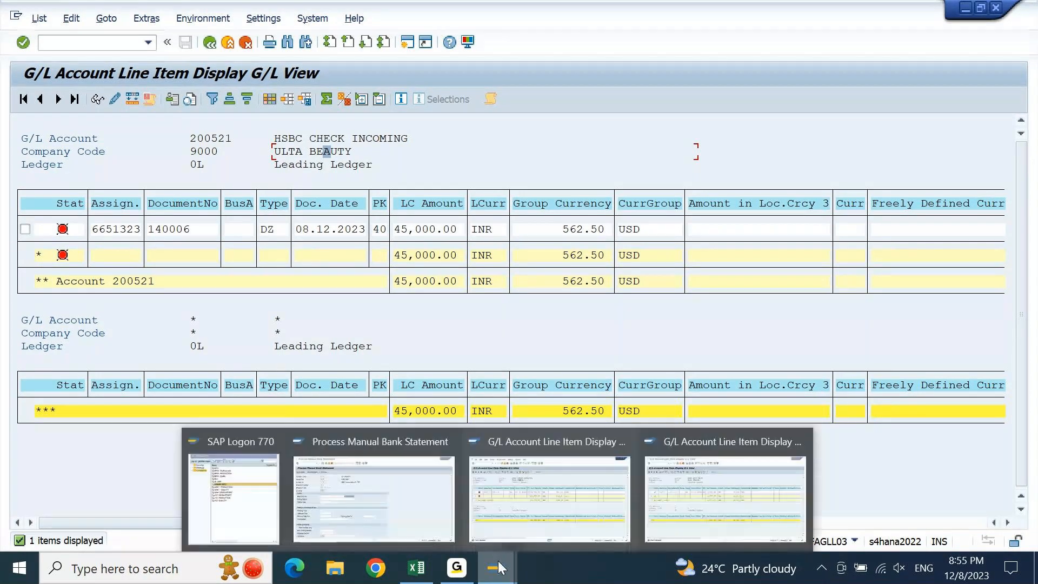
# - Set the HSBC statement's ending balance to 44000 and posting date to 08.12.2023, and continue to the statement items
pyautogui.click(394, 506)
pyautogui.press('Tab')
pyautogui.write('44000')
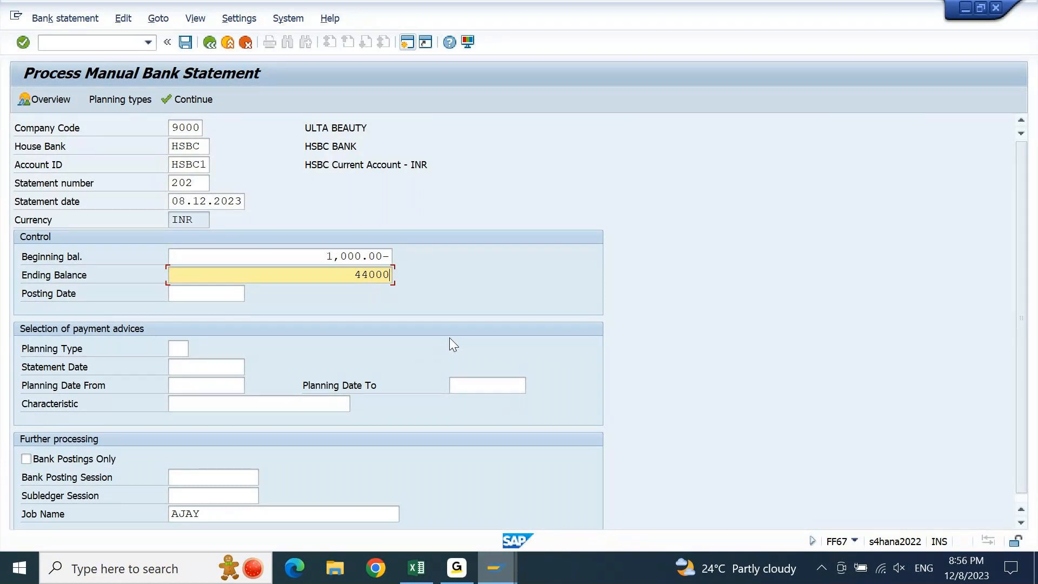
pyautogui.press('Tab')
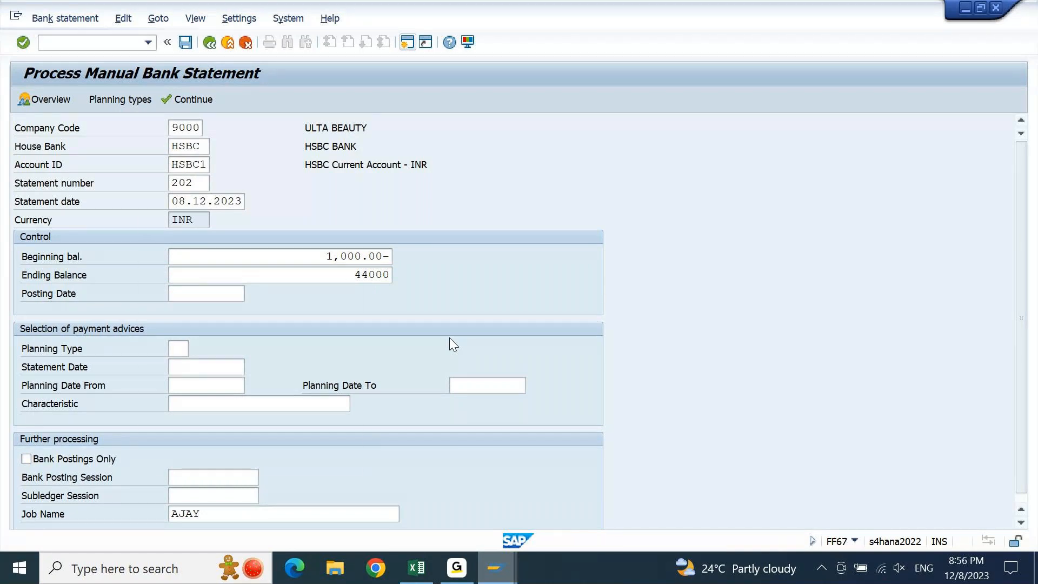
pyautogui.press('F4')
pyautogui.doubleClick(287, 321)
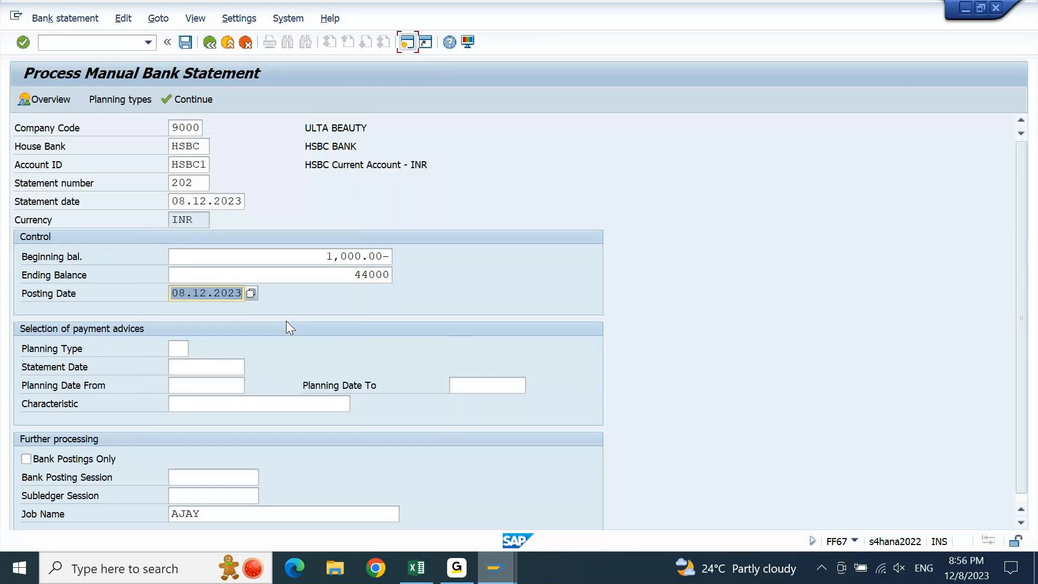
pyautogui.press('Return')
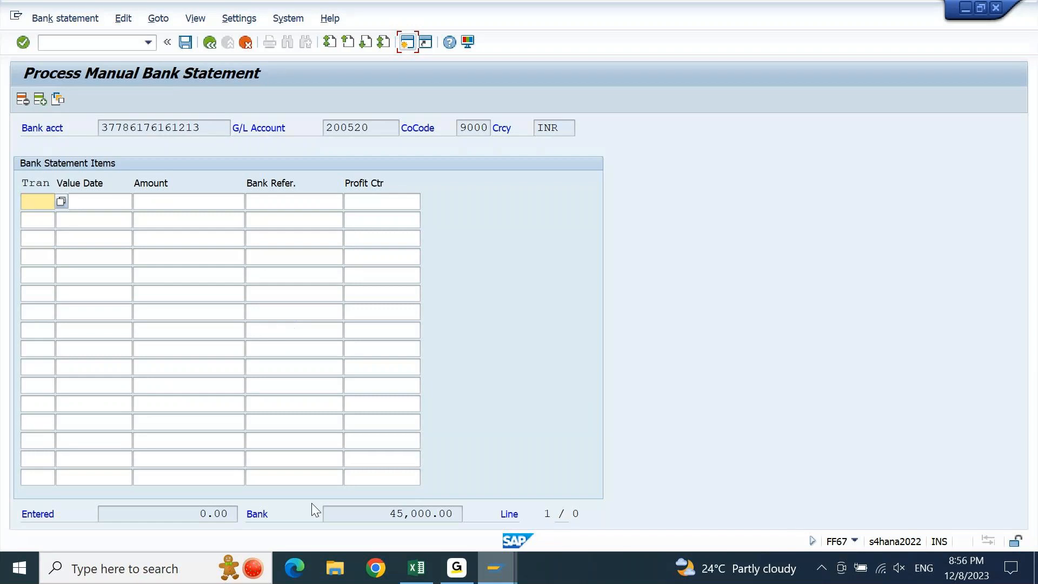
# - Copy the assignment number of the G/L account 200521 line item and return to the manual bank statement items
pyautogui.moveTo(390, 514); pyautogui.dragTo(460, 516)
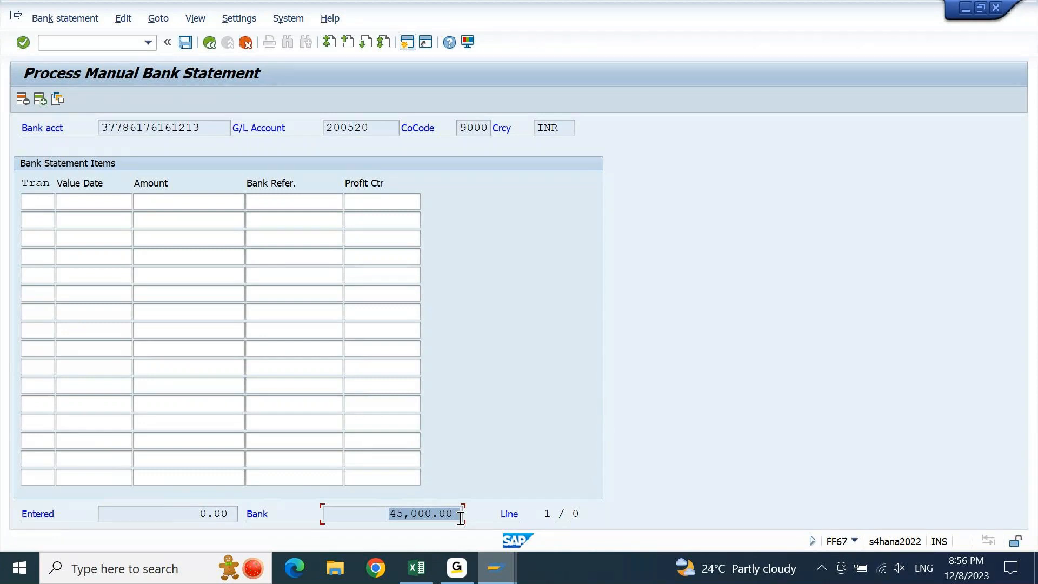
pyautogui.click(507, 580)
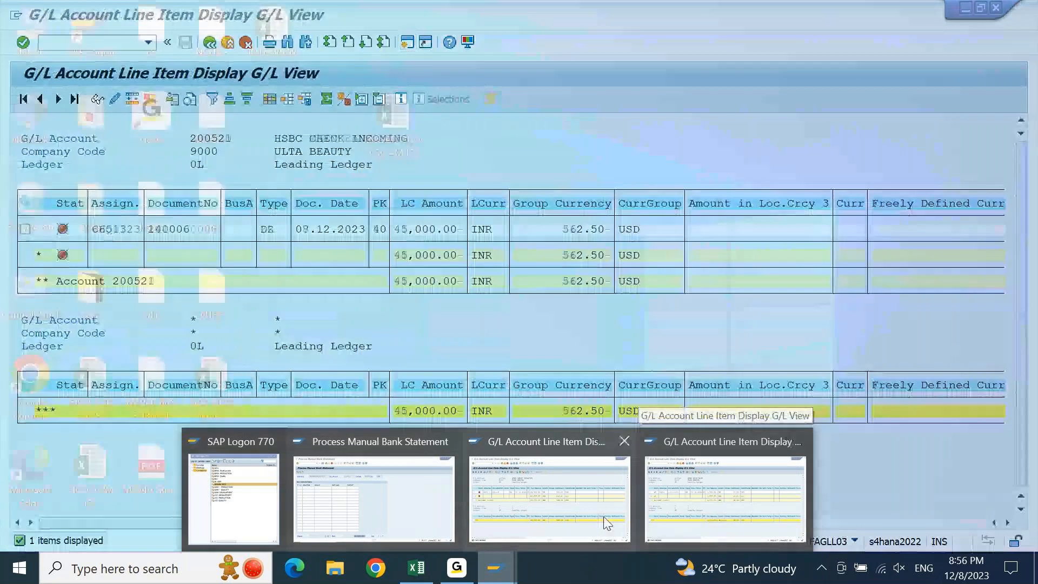
pyautogui.click(607, 522)
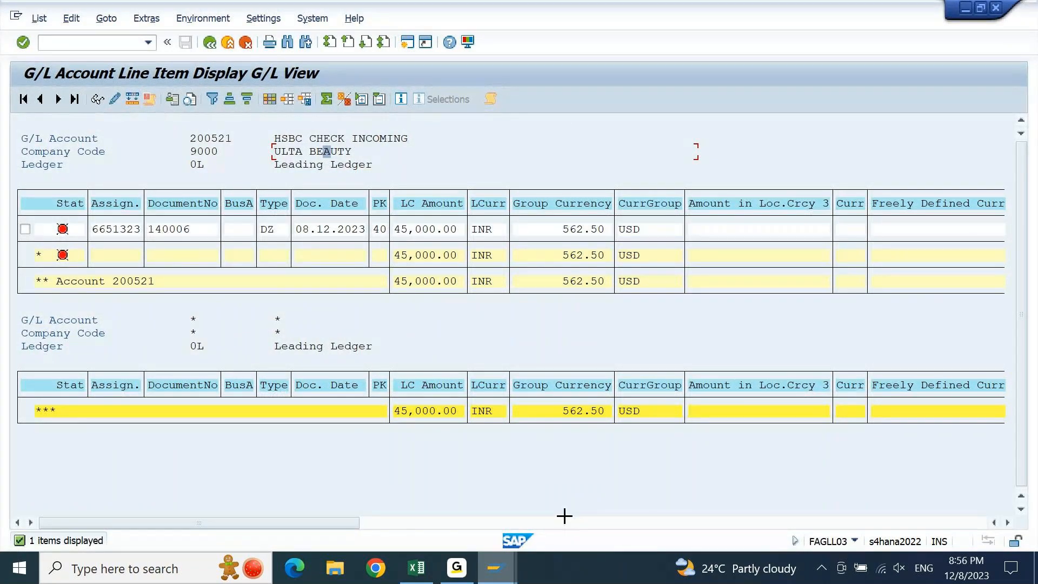
pyautogui.moveTo(92, 222); pyautogui.dragTo(141, 235)
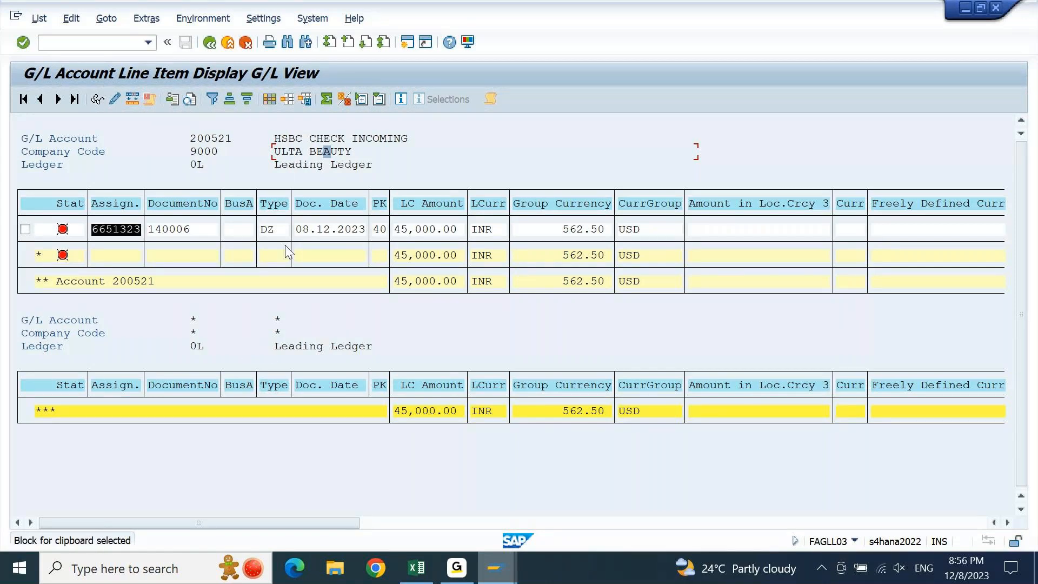
pyautogui.hotkey('ctrl', 'c')
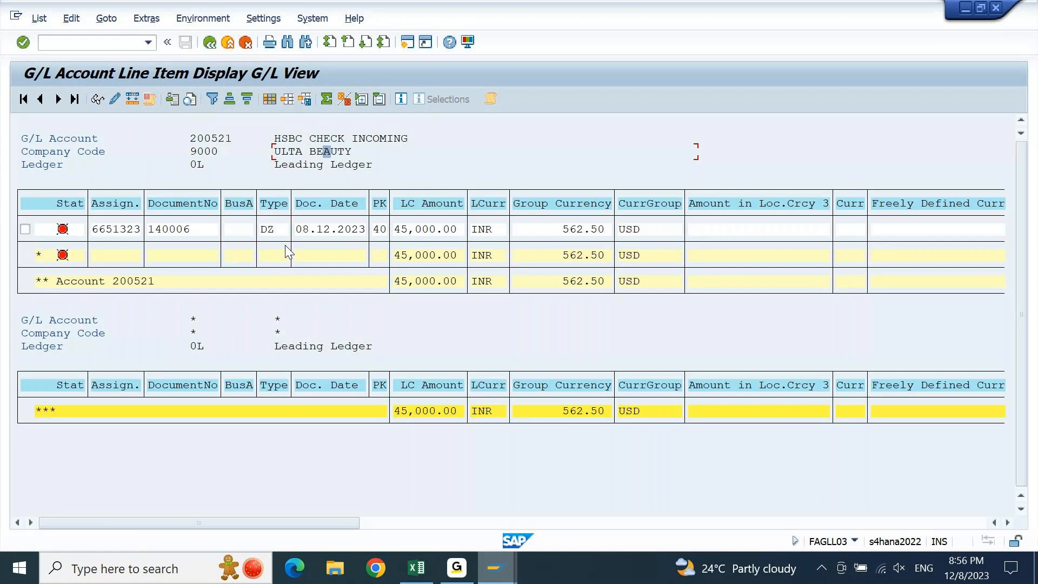
pyautogui.click(381, 515)
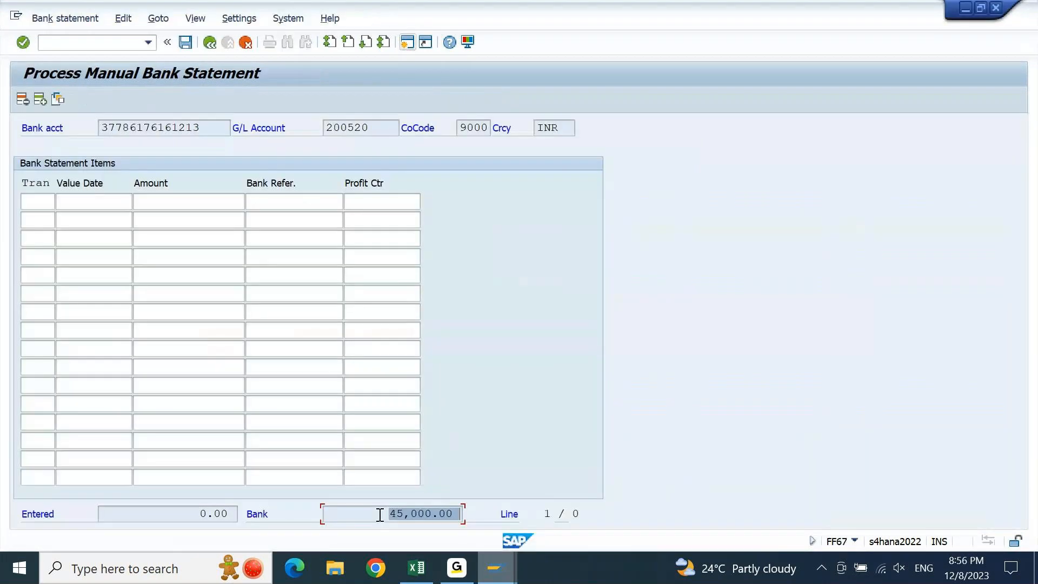
# - Enter transaction 9HCI, HSBC Check Incoming Payment, with value date 08.12.2023 on the first statement item line
pyautogui.click(41, 203)
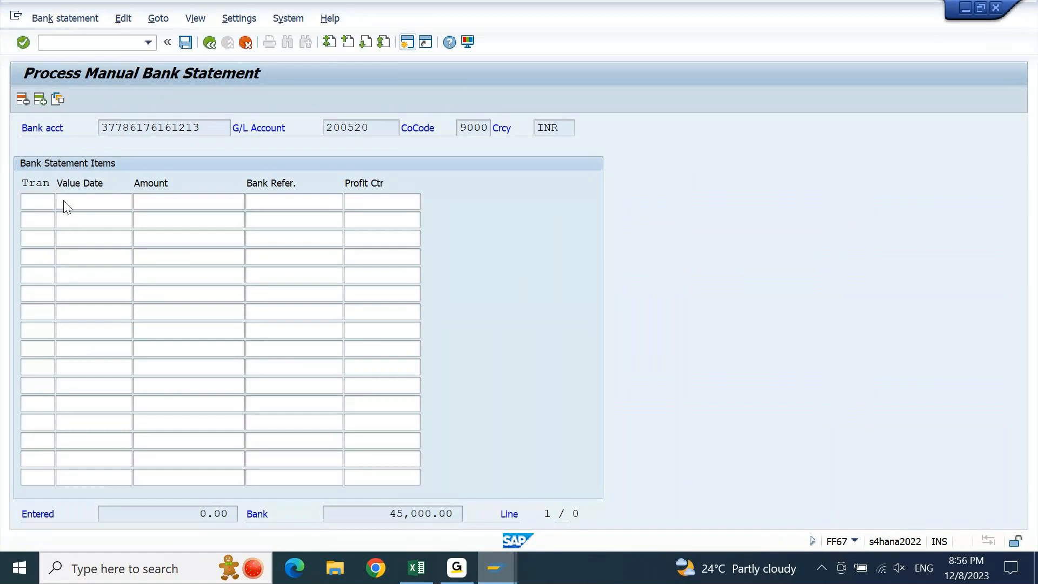
pyautogui.press('F4')
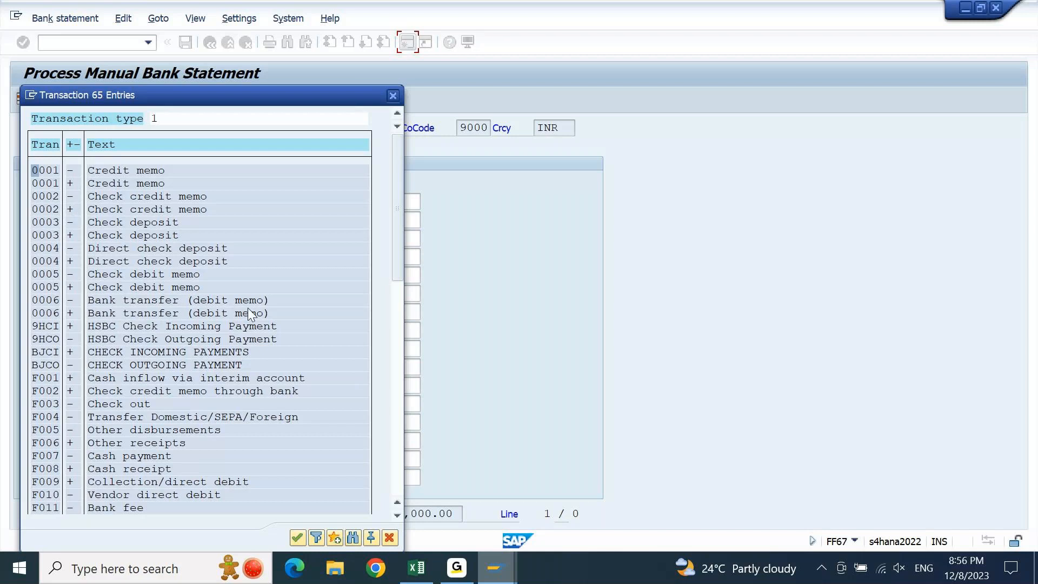
pyautogui.click(202, 332)
pyautogui.press('Return')
pyautogui.press('Tab')
pyautogui.press('space')
pyautogui.press('Down')
pyautogui.press('Return')
pyautogui.press('Right')
pyautogui.hotkey('shift', 'Right')
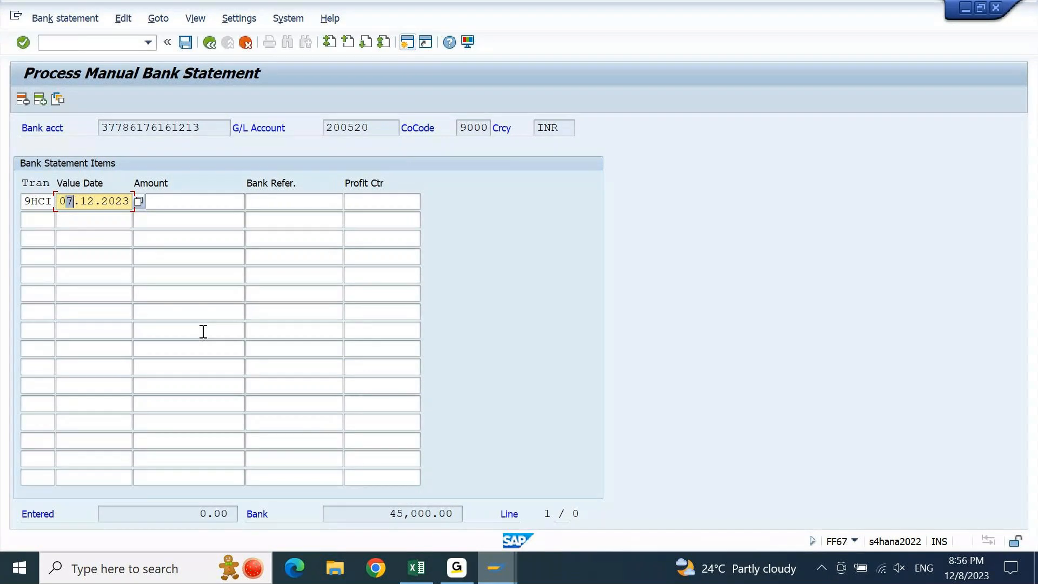
pyautogui.write('8')
pyautogui.press('Tab')
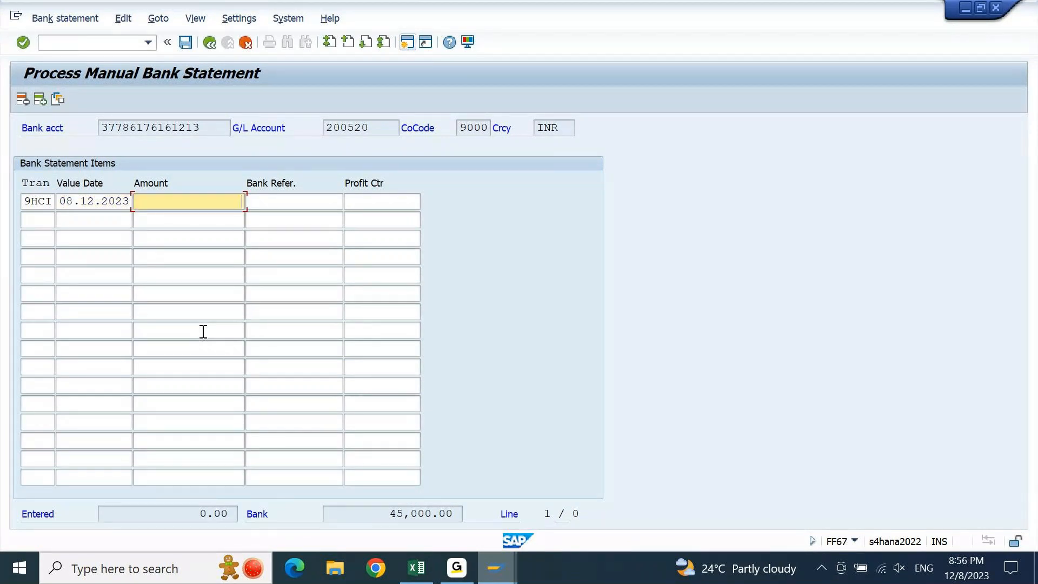
# - Complete the 9HCI statement item with amount 45000 and bank reference 6651323
pyautogui.write('45000')
pyautogui.press('Tab')
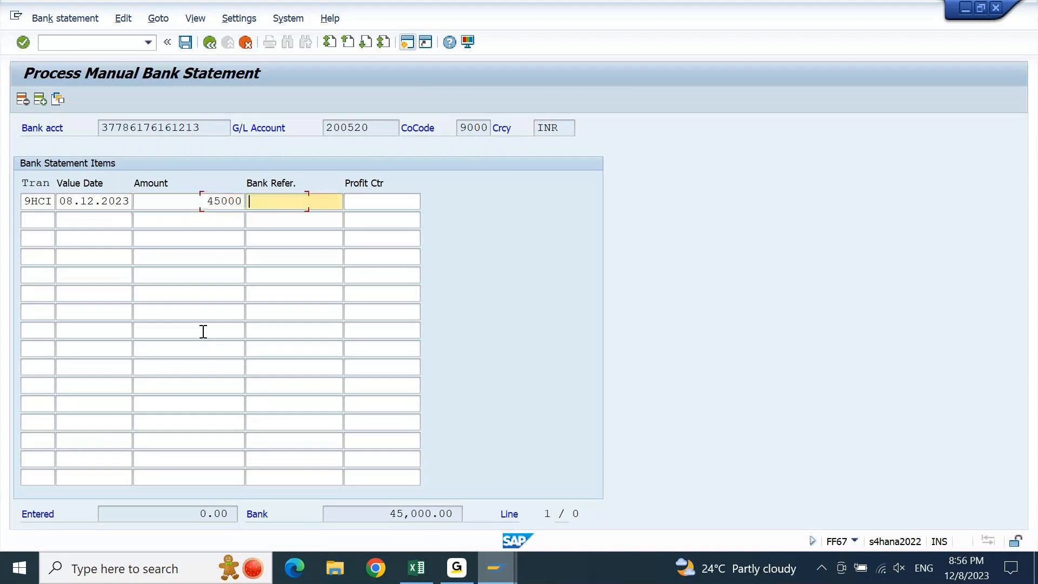
pyautogui.write('6651323')
pyautogui.press('Tab')
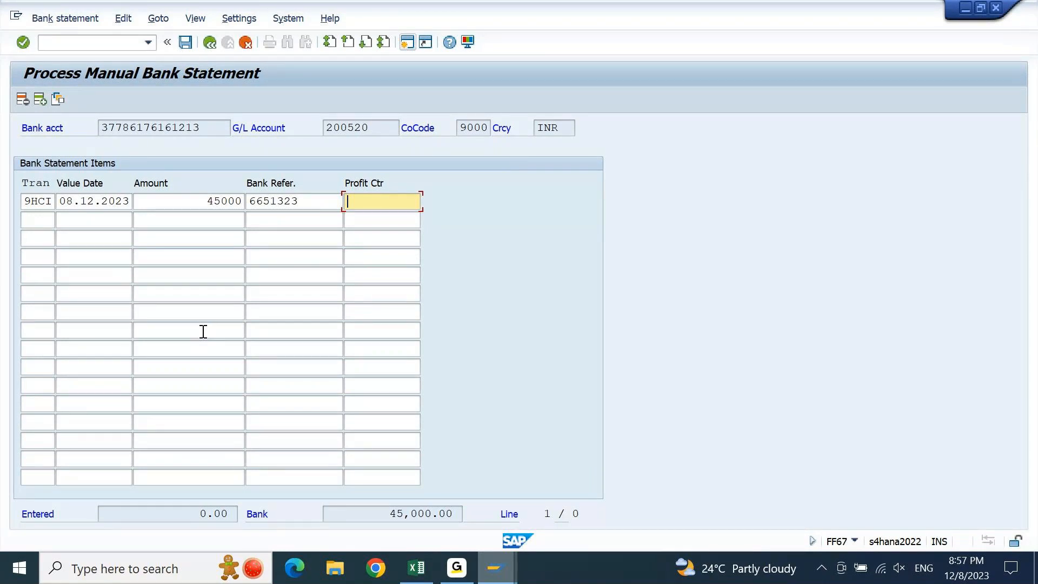
pyautogui.press('Return')
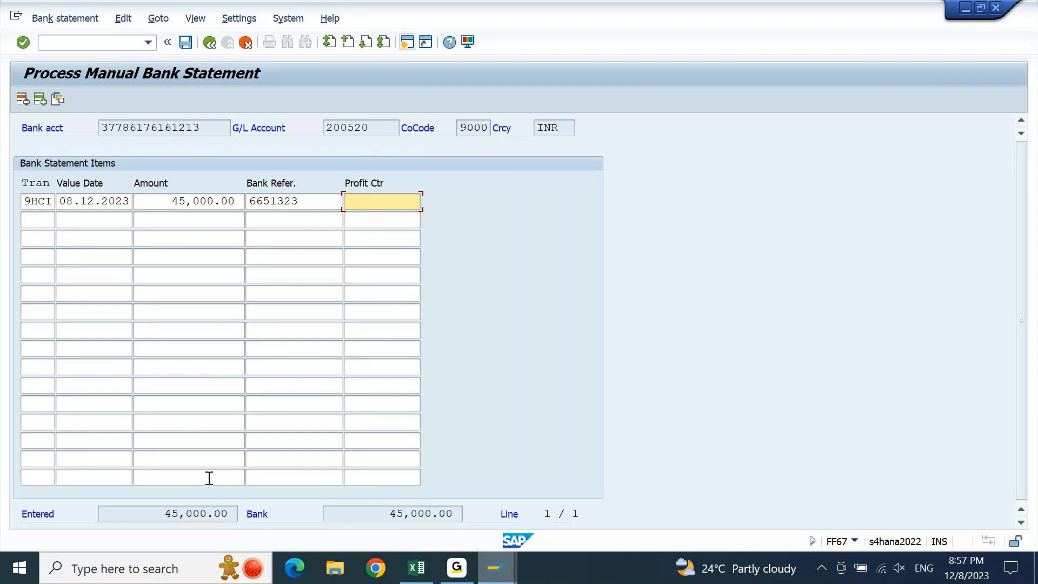
# - Save and post the HSBC bank statement, and open the batch input session overview with transaction SM35
pyautogui.click(185, 43)
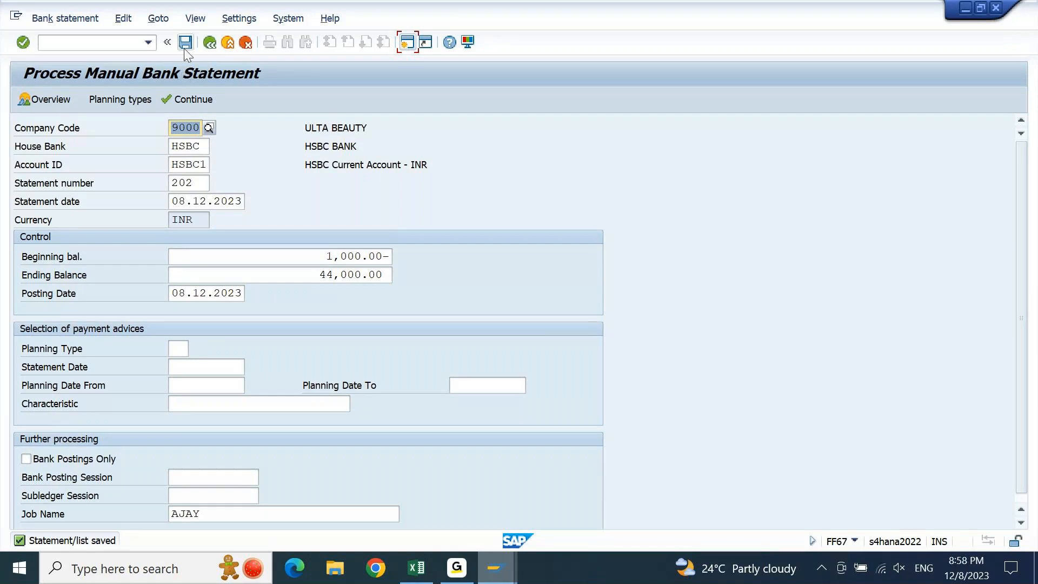
pyautogui.click(184, 48)
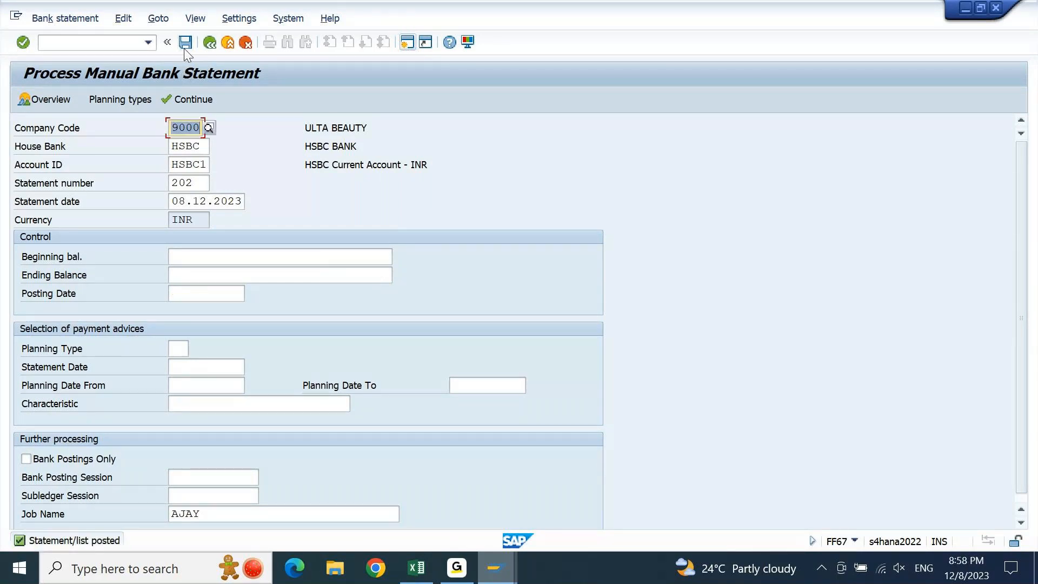
pyautogui.click(102, 36)
pyautogui.write('/N')
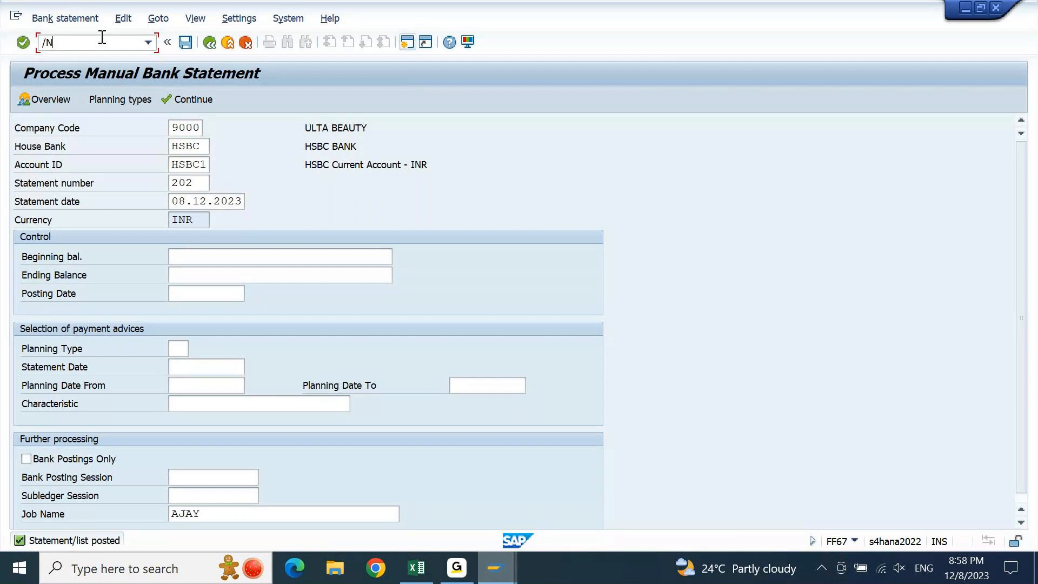
pyautogui.write('SM35')
pyautogui.press('Return')
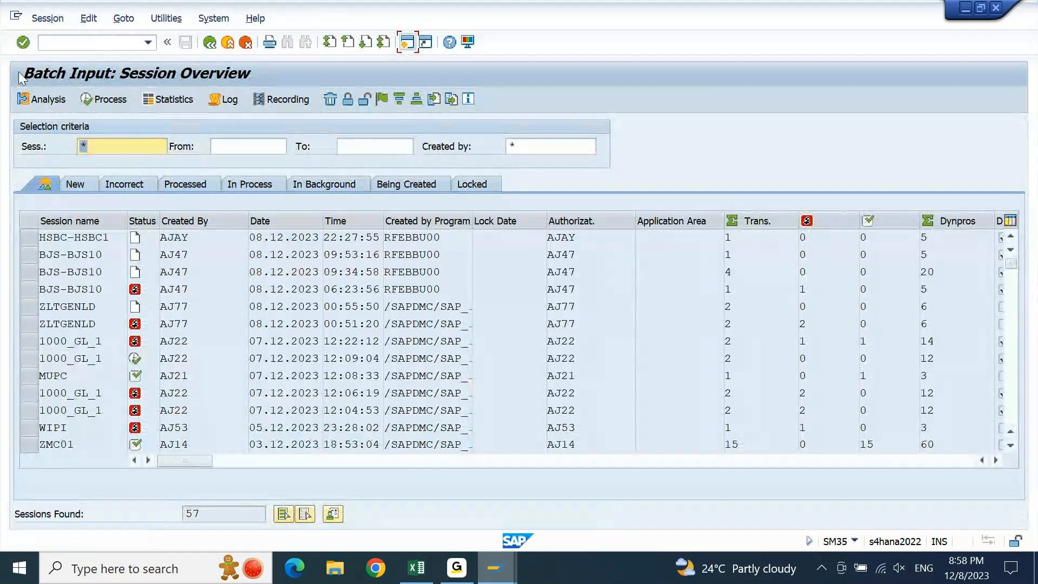
# - Start processing batch input session HSBC-HSBC1 in the foreground with Extended log and Expert mode enabled
pyautogui.click(32, 237)
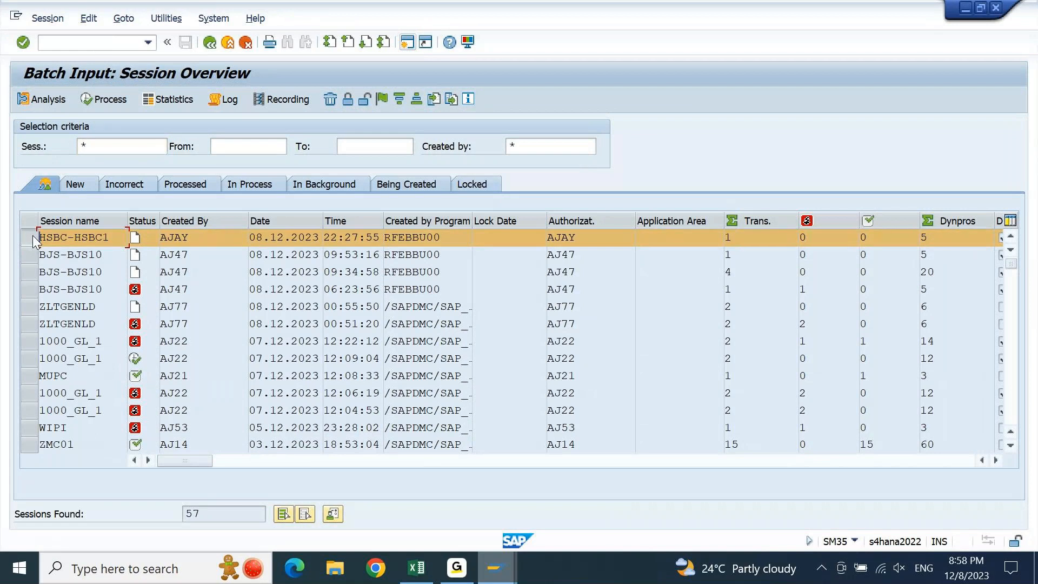
pyautogui.click(118, 98)
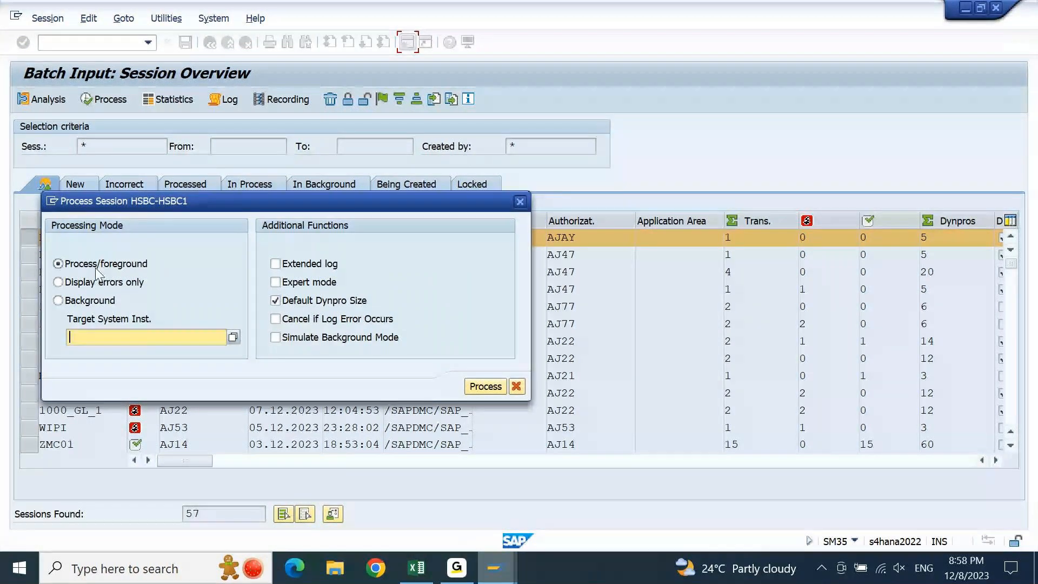
pyautogui.click(292, 263)
pyautogui.click(300, 282)
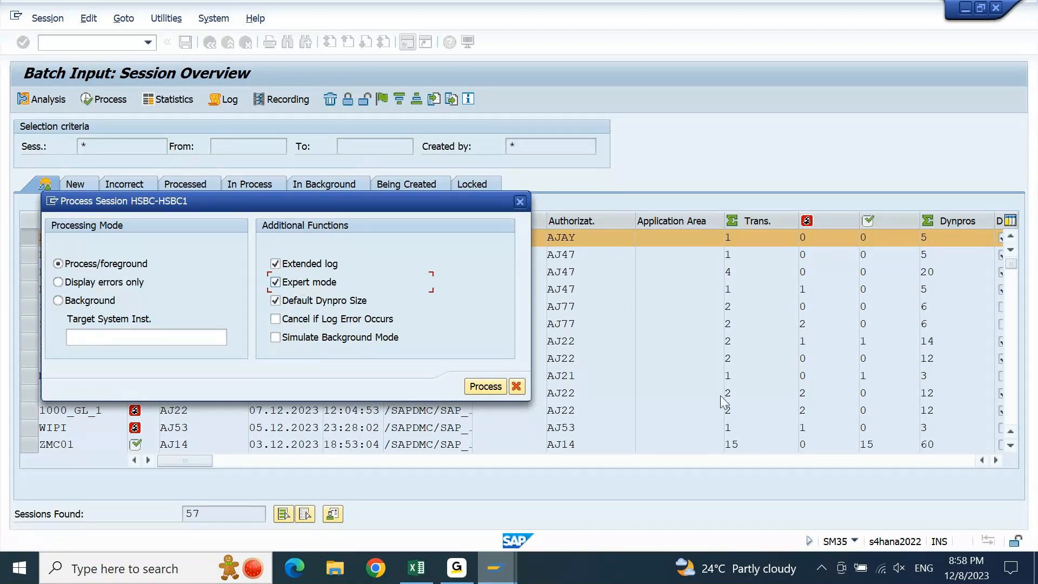
pyautogui.click(490, 389)
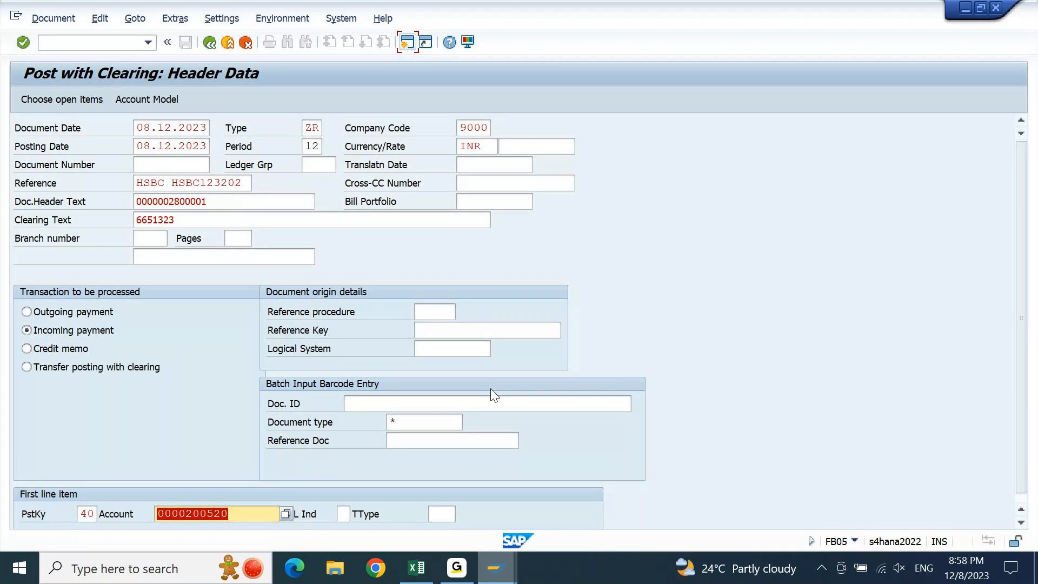
# - Run through the session's clearing screens for accounts 200520 and 200521 until completion, and return to the session overview
pyautogui.click(215, 519)
pyautogui.press('Return')
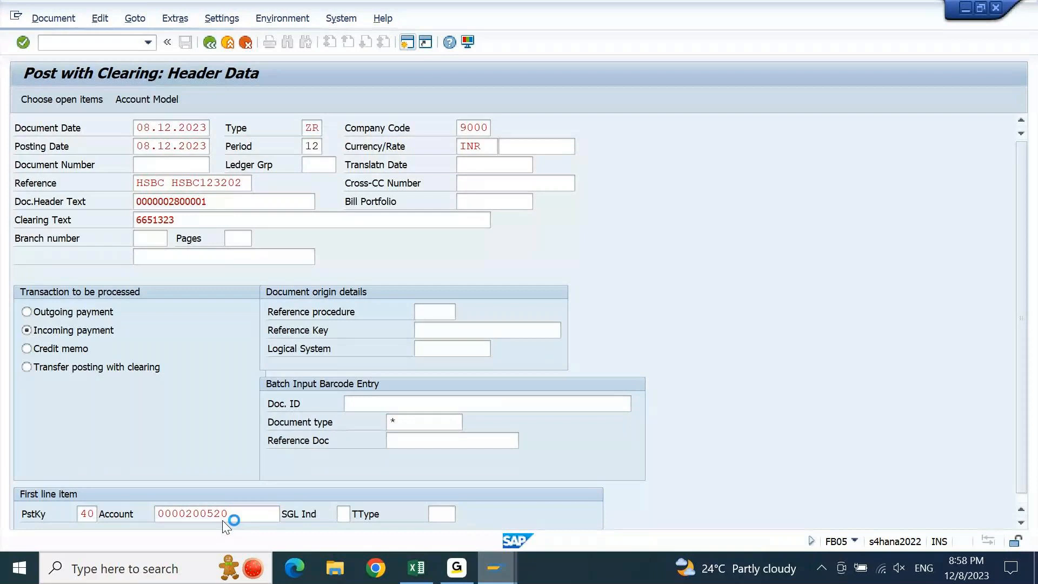
pyautogui.moveTo(158, 176); pyautogui.dragTo(562, 168)
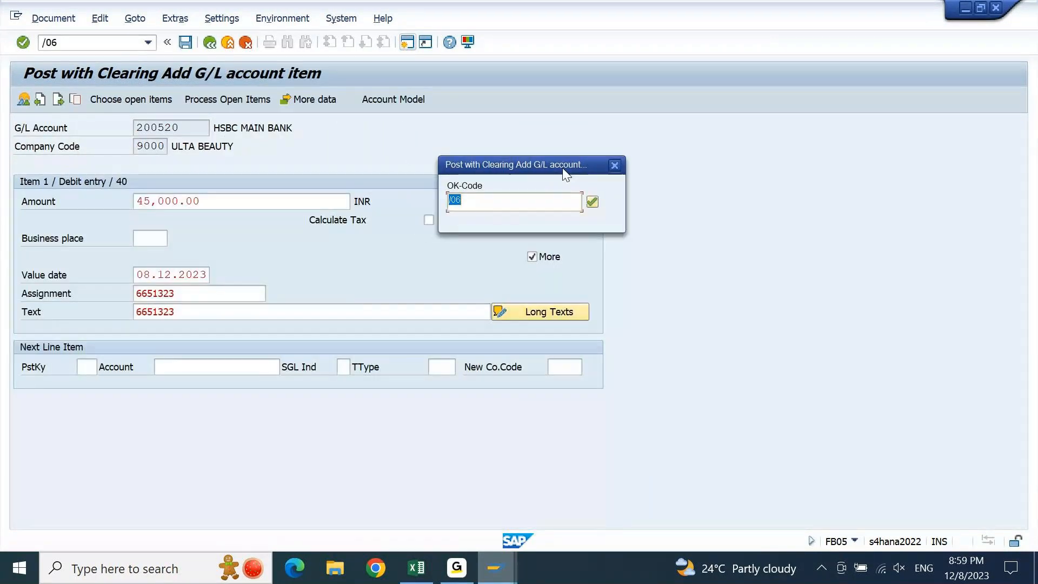
pyautogui.press('Return')
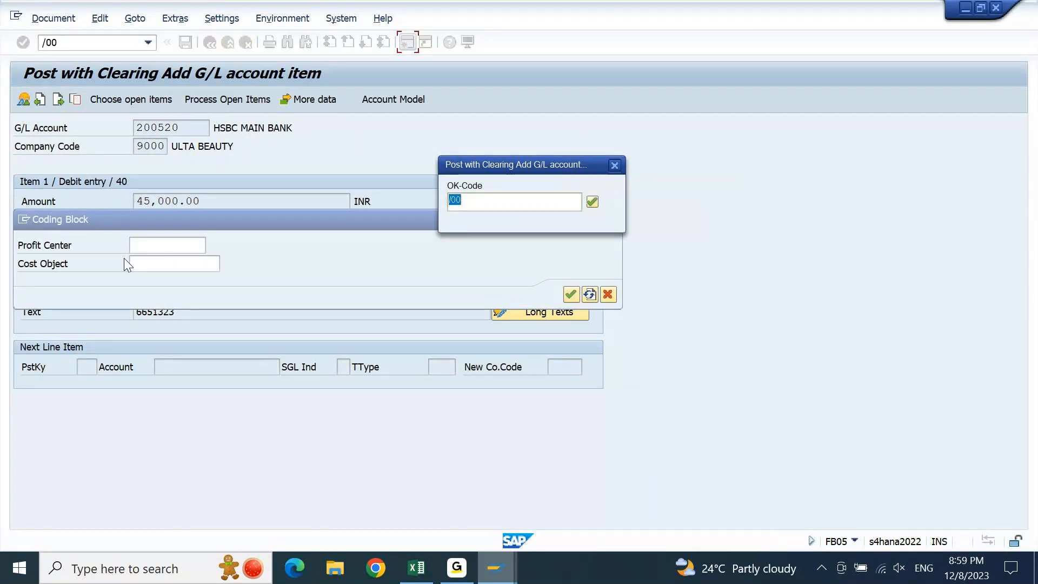
pyautogui.press('Return')
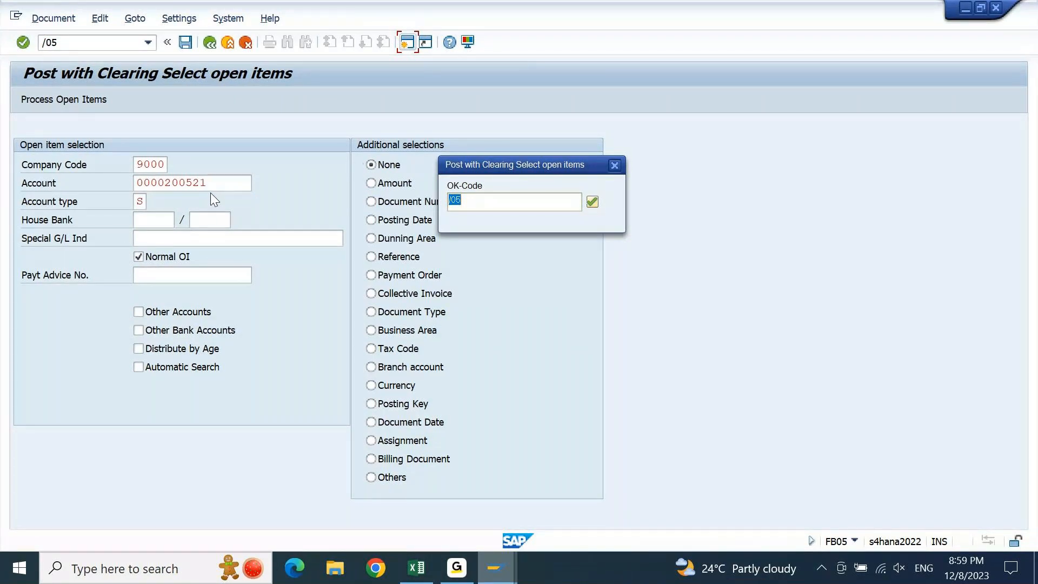
pyautogui.press('Return')
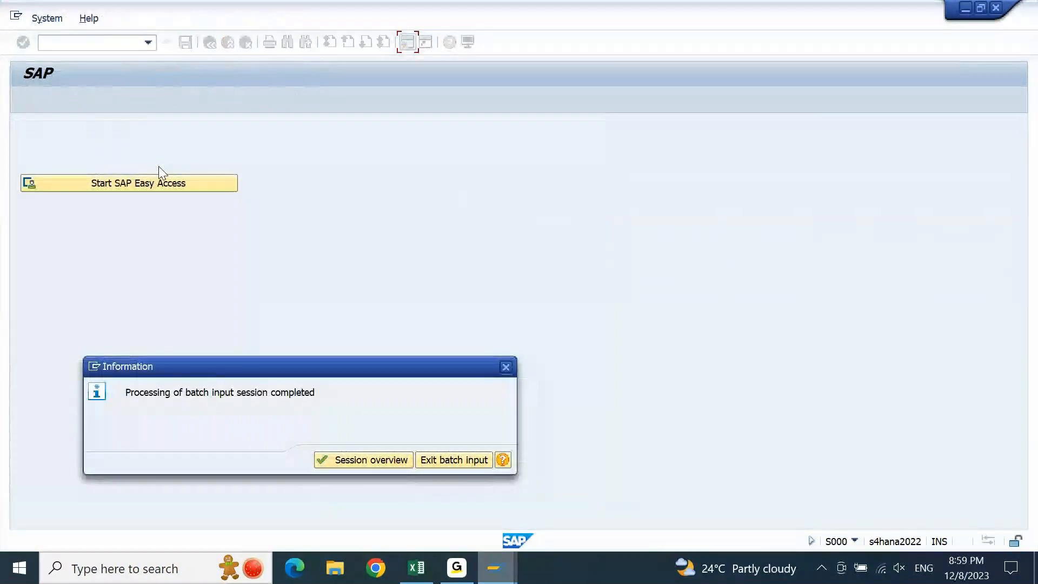
pyautogui.press('Return')
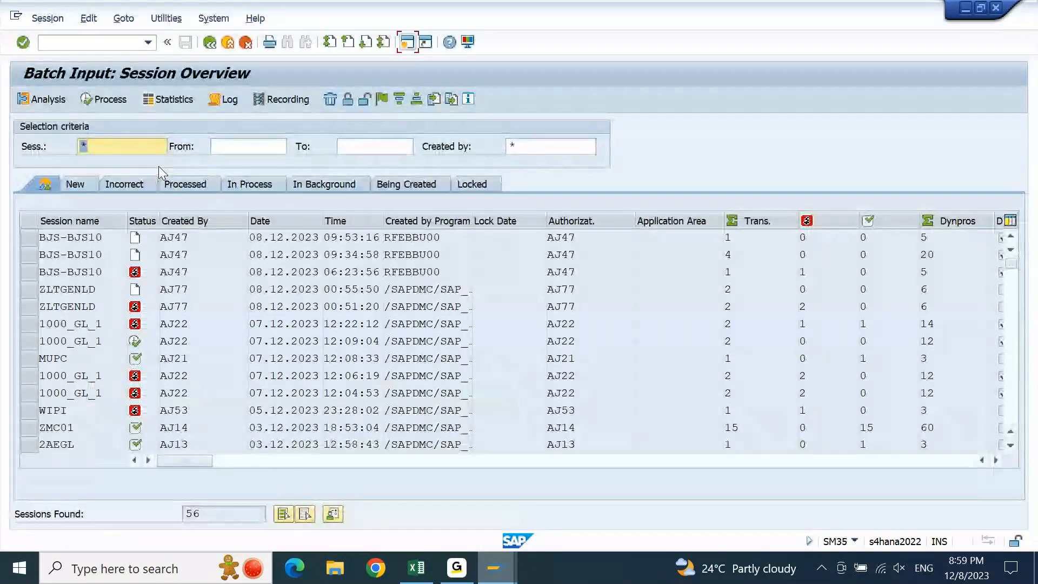
# - Return to the G/L line item displays and refresh the list for the HSBC main bank account 200520
pyautogui.moveTo(508, 581)
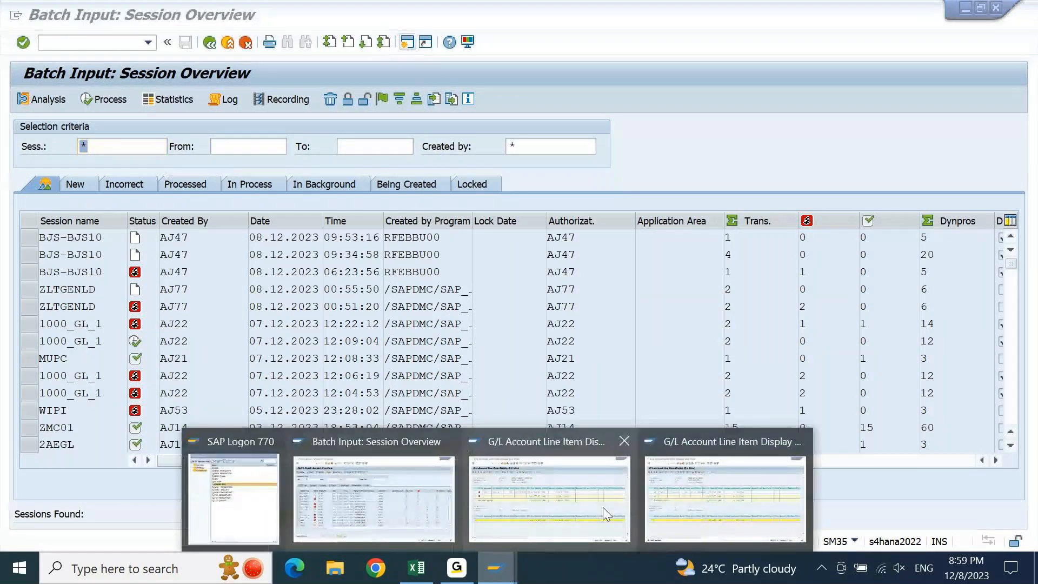
pyautogui.click(540, 514)
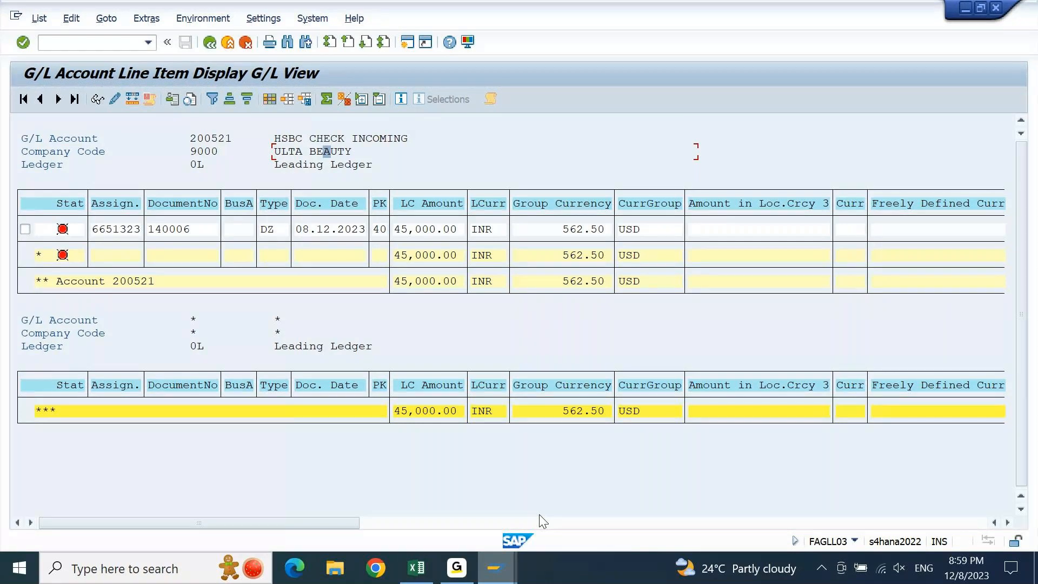
pyautogui.moveTo(496, 574)
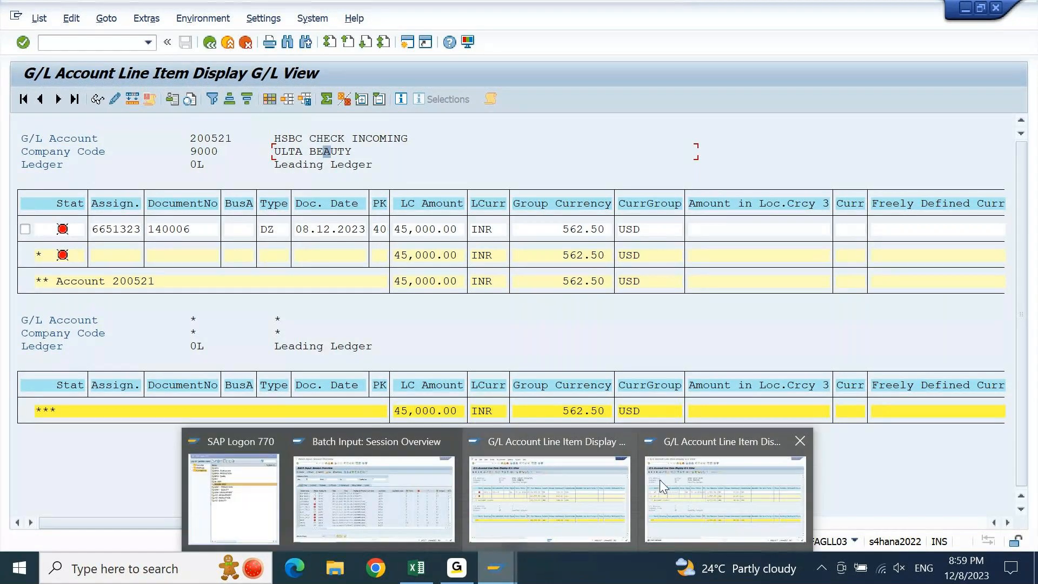
pyautogui.moveTo(664, 478)
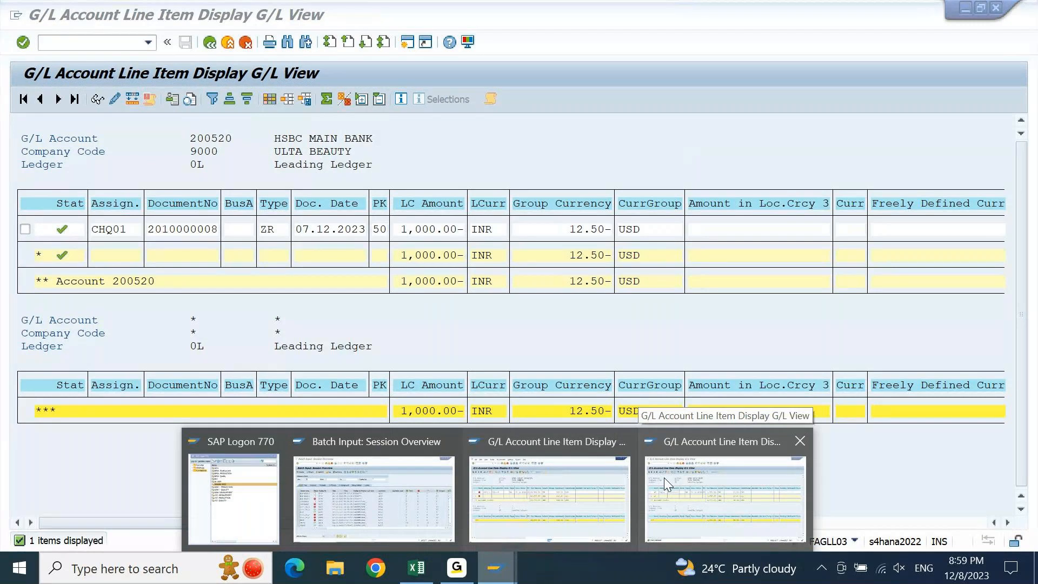
pyautogui.moveTo(602, 488)
pyautogui.click(601, 488)
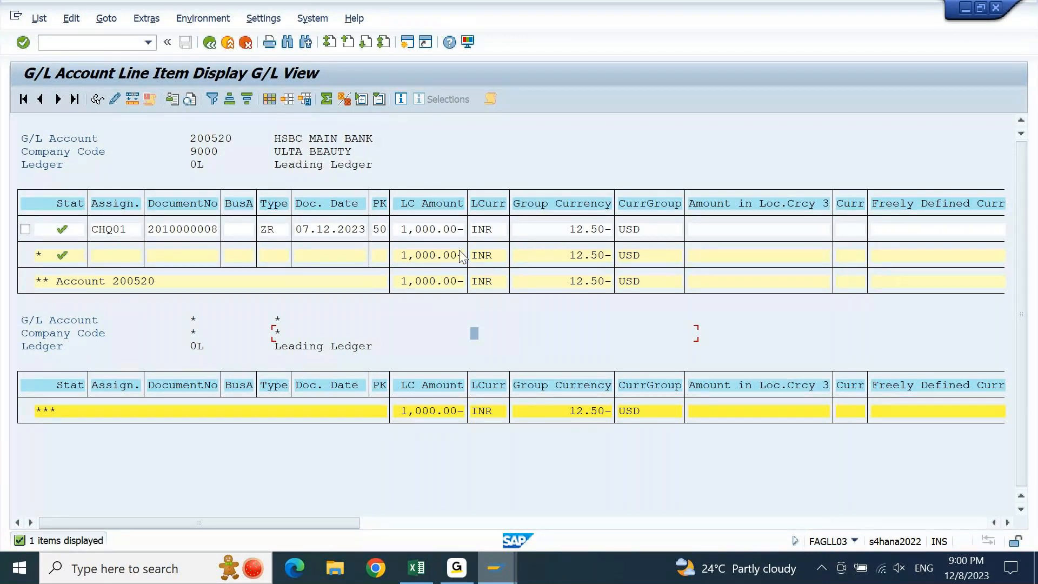
pyautogui.click(40, 21)
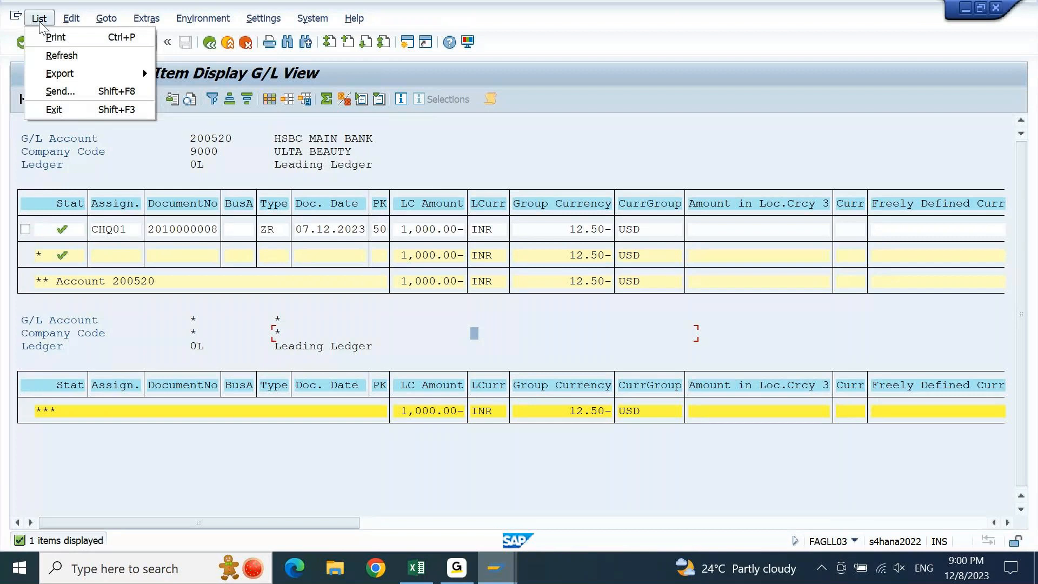
pyautogui.click(52, 57)
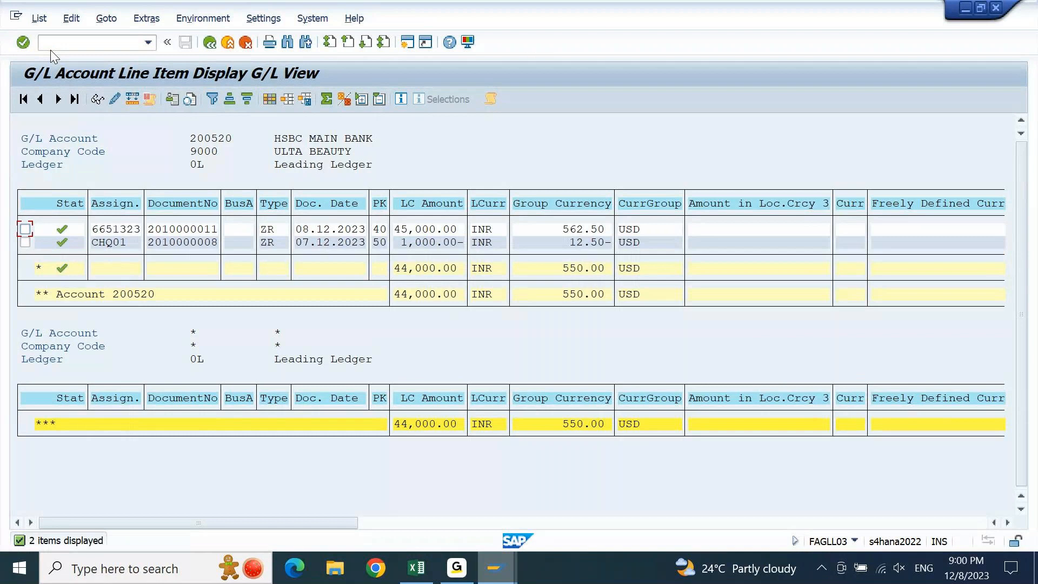
pyautogui.click(436, 269)
# - Switch to the Excel notes and review the incoming-payment BRS entries and the National Mart check receipt note
pyautogui.click(416, 570)
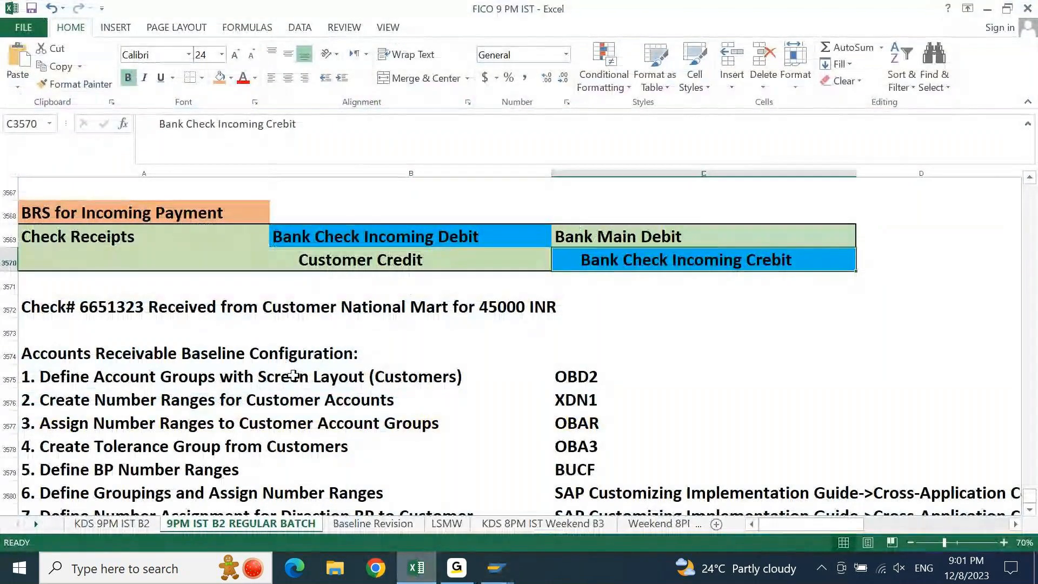
pyautogui.press('Left')
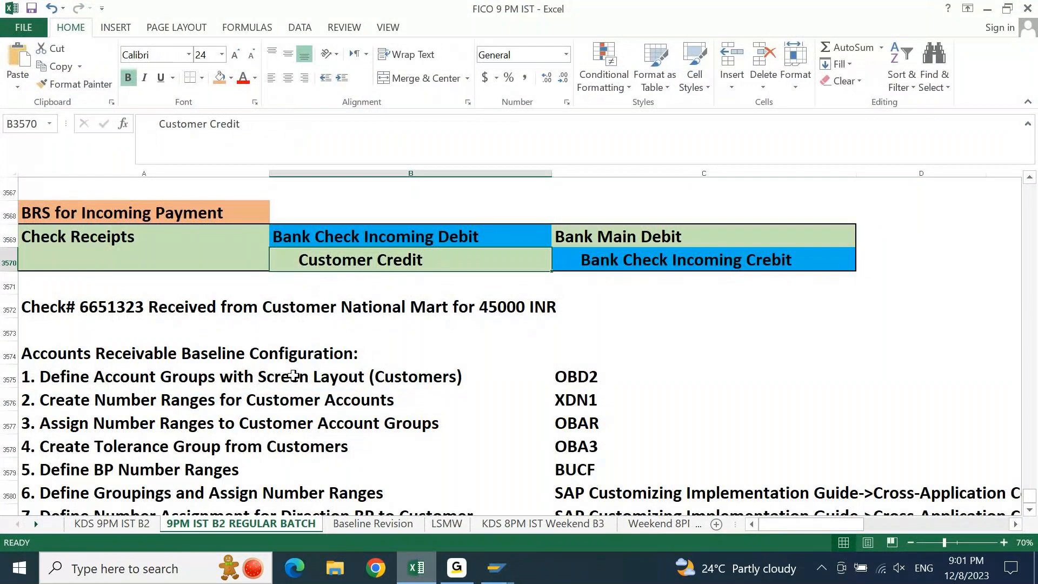
pyautogui.press('Down')
pyautogui.press('Down')
pyautogui.press('Down')
pyautogui.press('Left')
pyautogui.press('Up')
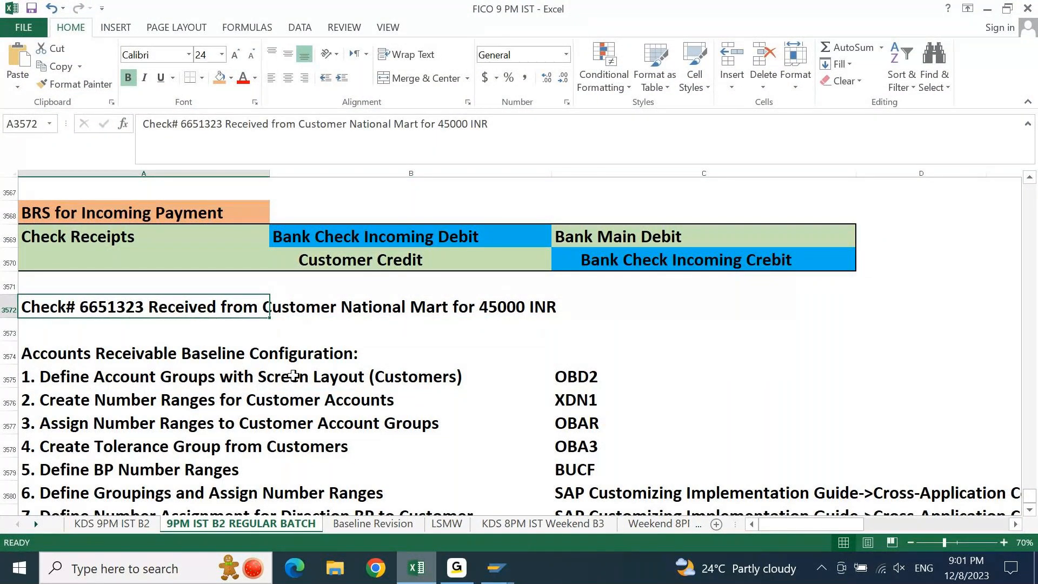
pyautogui.press('Down')
pyautogui.press('Down')
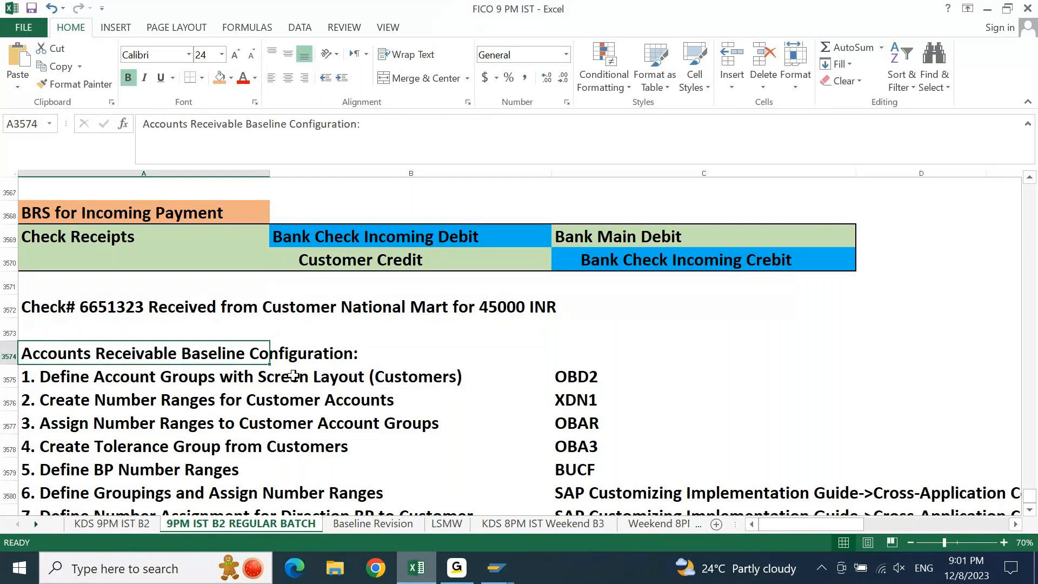
pyautogui.hotkey('ctrl', 'Right')
pyautogui.hotkey('ctrl', 'Left')
pyautogui.hotkey('ctrl', 'Up')
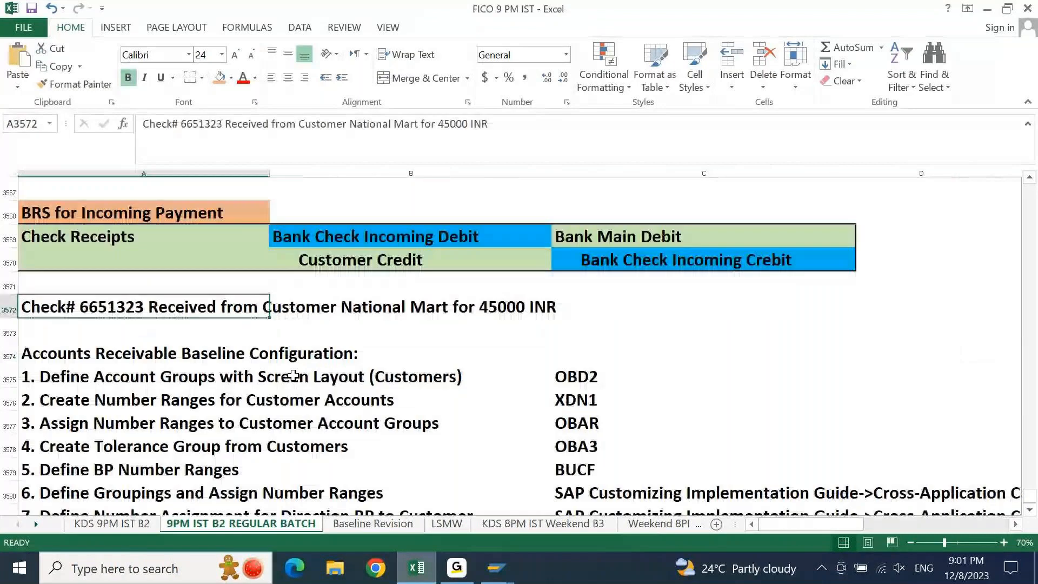
# - Read through the Accounts Receivable Baseline Configuration list of steps and transaction codes in the notes
pyautogui.press('Down')
pyautogui.press('Down')
pyautogui.press('Down')
pyautogui.press('Down')
pyautogui.press('Down')
pyautogui.press('Down')
pyautogui.press('Down')
pyautogui.press('Down')
pyautogui.press('Down')
pyautogui.press('Down')
pyautogui.press('Down')
pyautogui.press('Down')
pyautogui.press('Down')
pyautogui.press('Down')
pyautogui.press('Down')
pyautogui.press('Down')
pyautogui.press('Down')
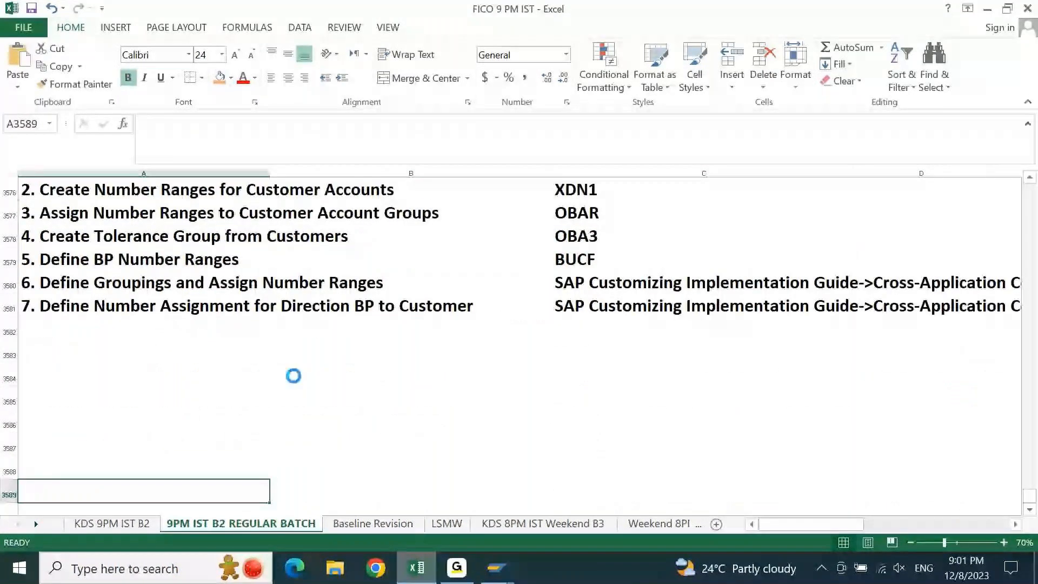
pyautogui.hotkey('ctrl', 'Up')
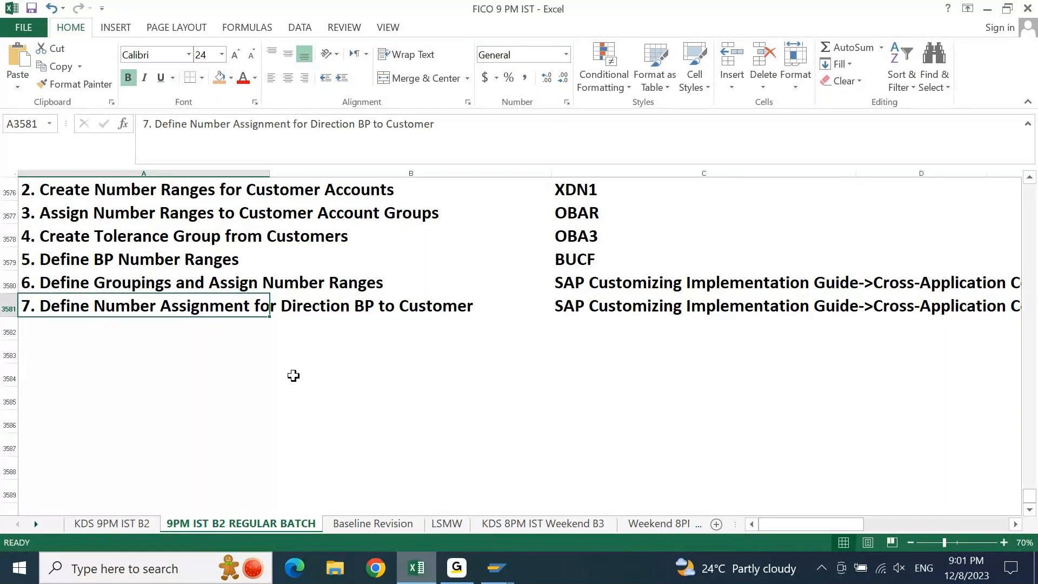
pyautogui.hotkey('ctrl', 'Up')
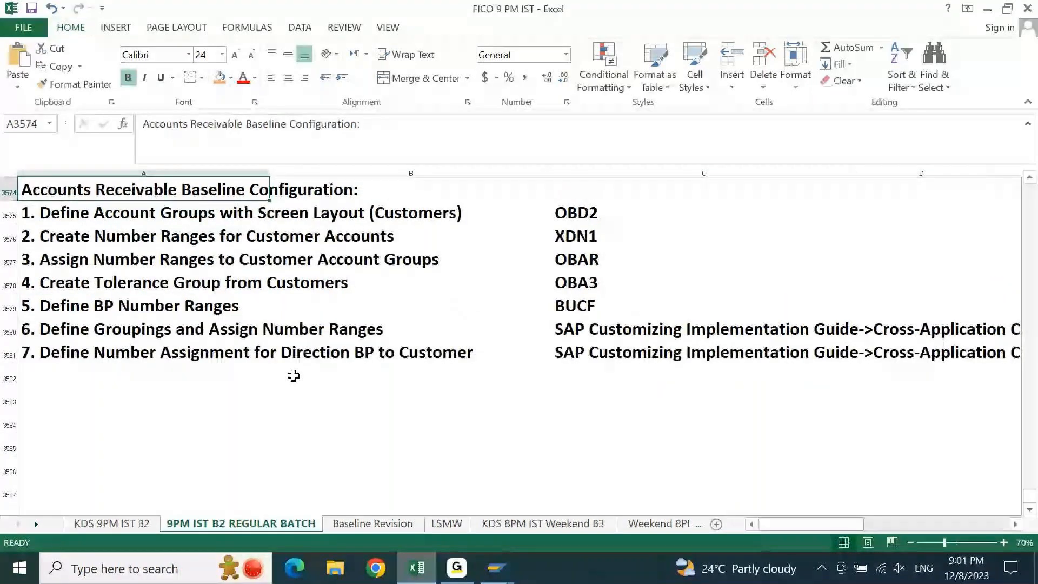
pyautogui.hotkey('ctrl', 'Up')
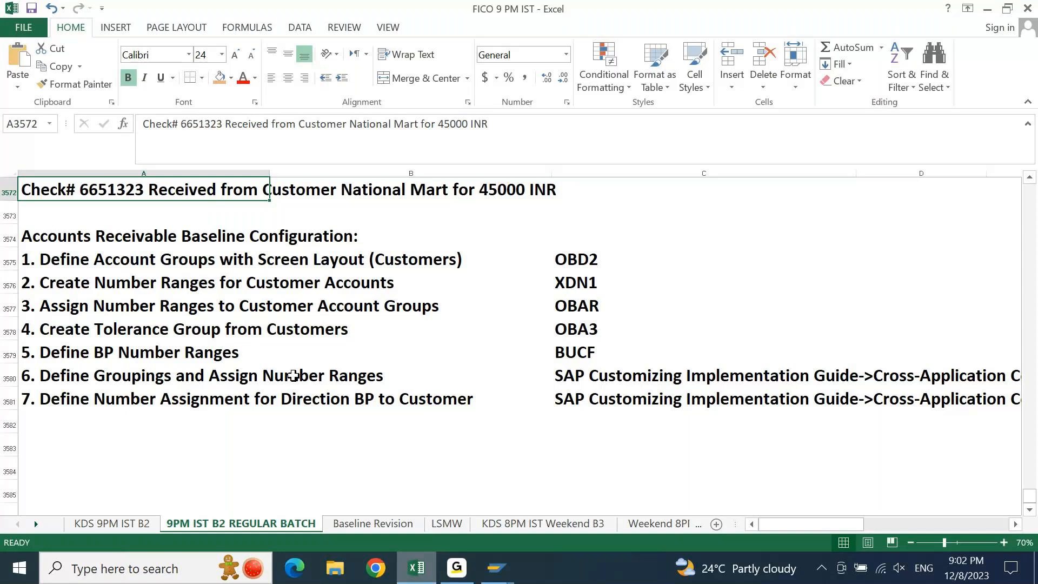
# - Review the December 2023 class schedule in the notes and return to the BRS for Incoming Payment table
pyautogui.press('pageup')
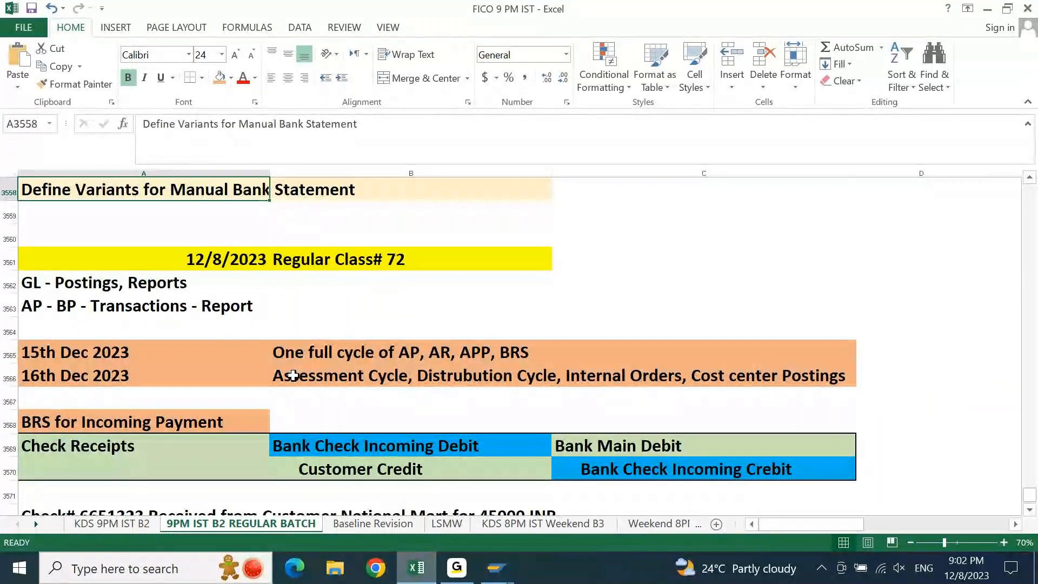
pyautogui.press('pagedown')
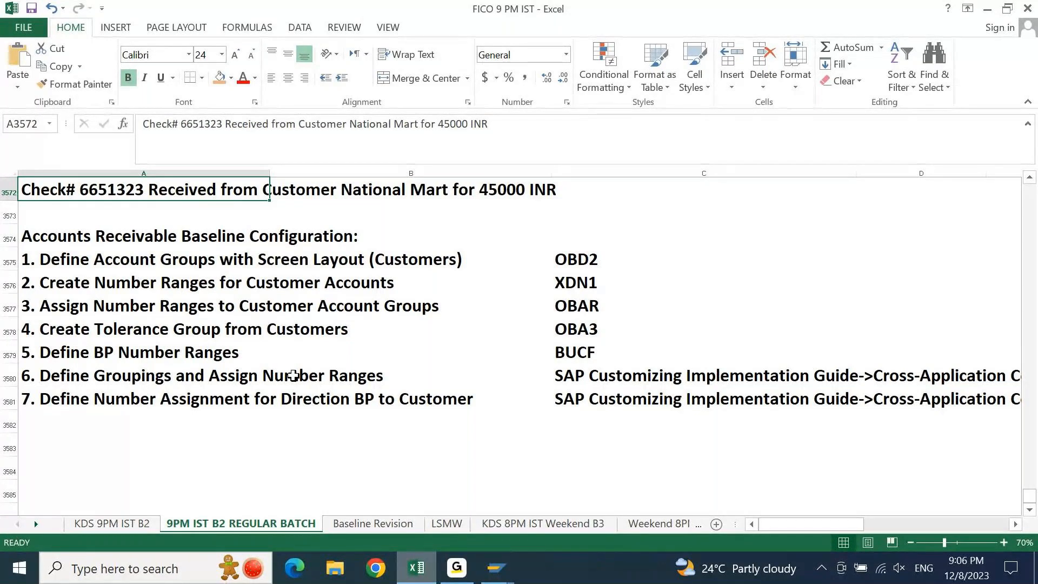
pyautogui.press('Up')
pyautogui.press('Up')
pyautogui.press('Up')
pyautogui.press('Up')
pyautogui.press('Up')
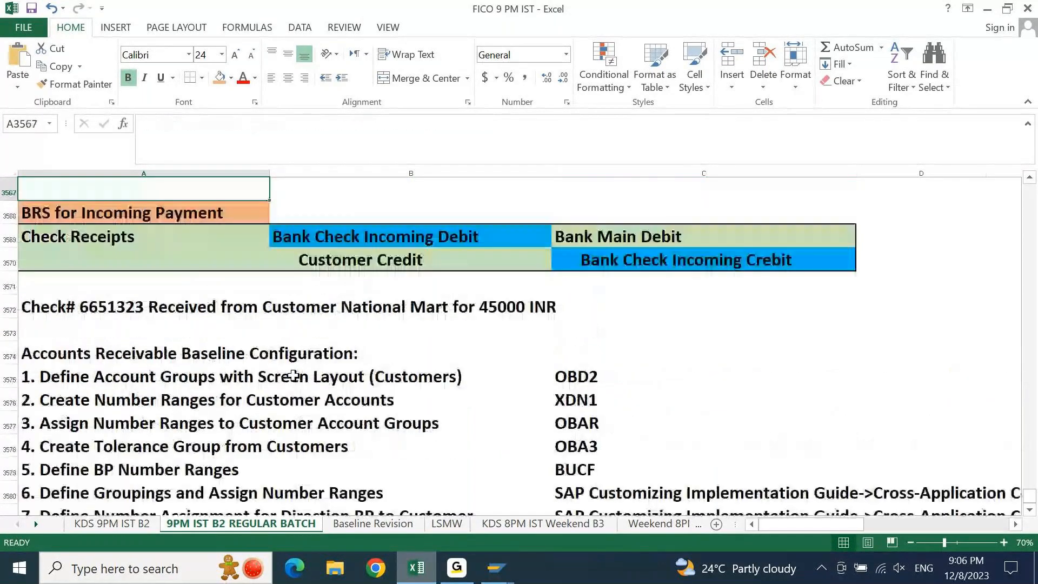
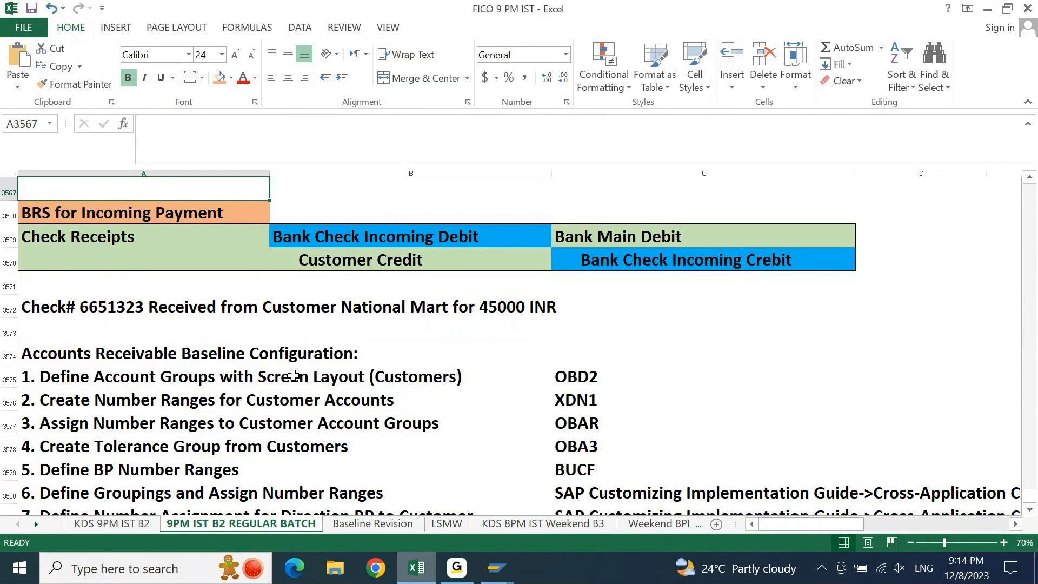
# - Switch back to SAP and inspect the line item amount of the HSBC check incoming account 200521
pyautogui.click(495, 572)
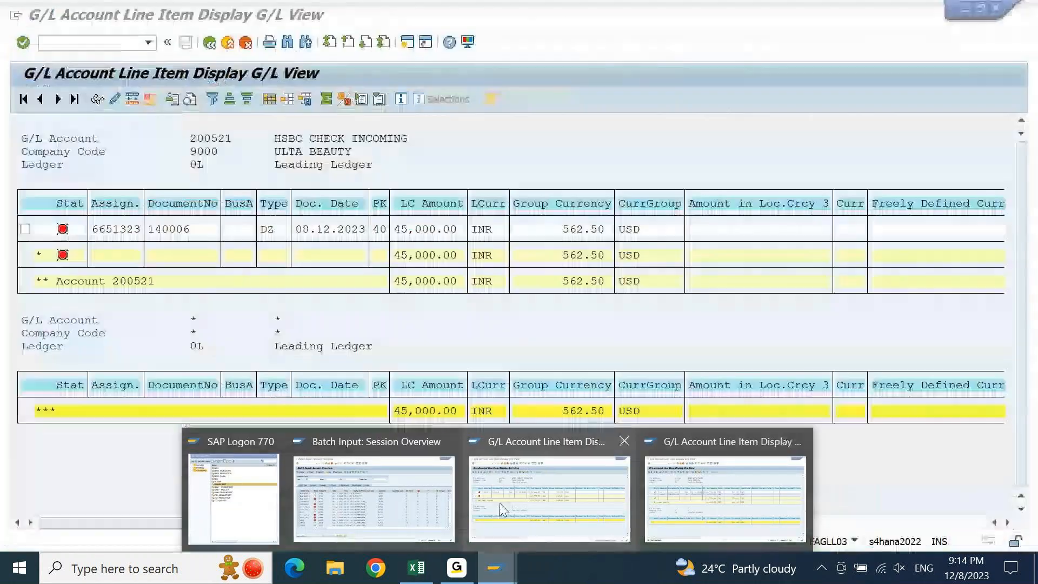
pyautogui.click(501, 510)
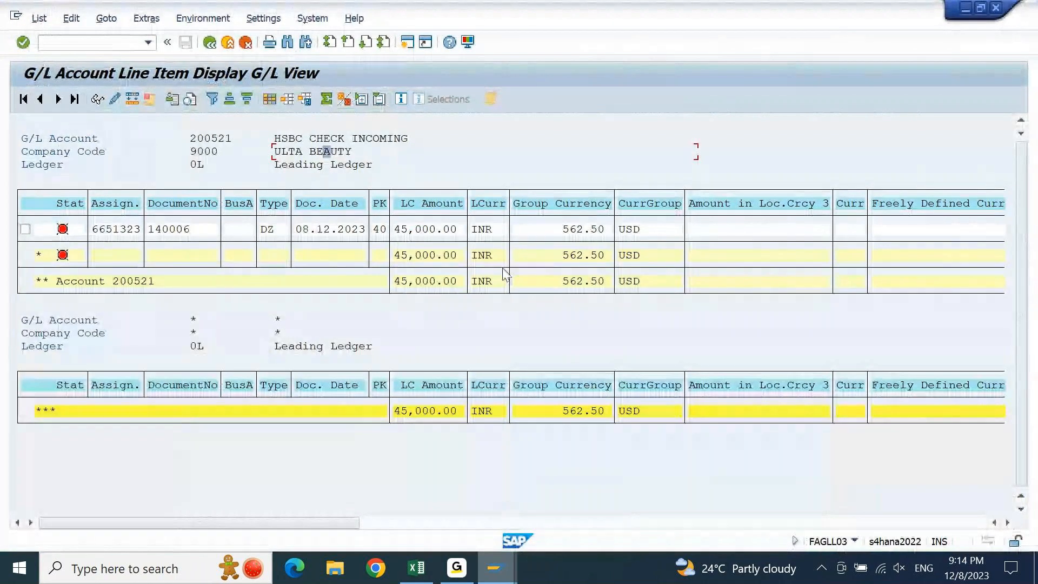
pyautogui.click(403, 230)
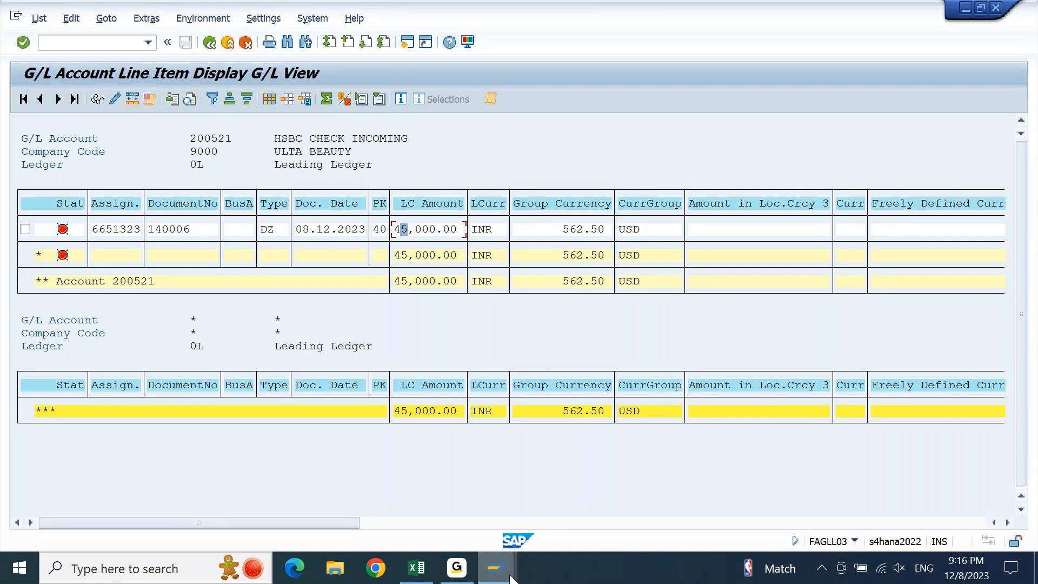
# - Start transaction FF67 from the session overview window and display the items of HSBC BANK statement 202 in the statement overview
pyautogui.moveTo(511, 577)
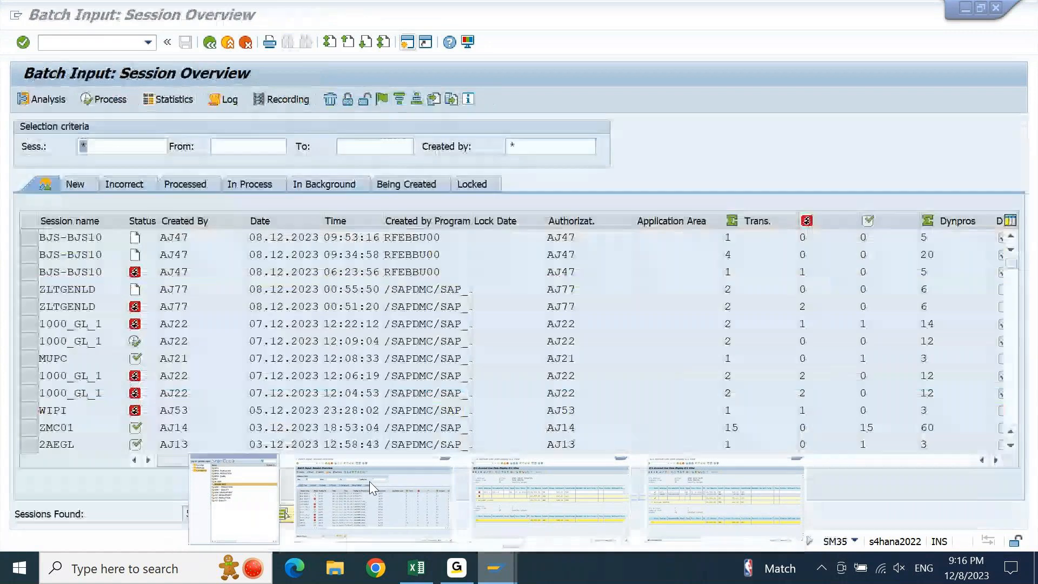
pyautogui.click(369, 481)
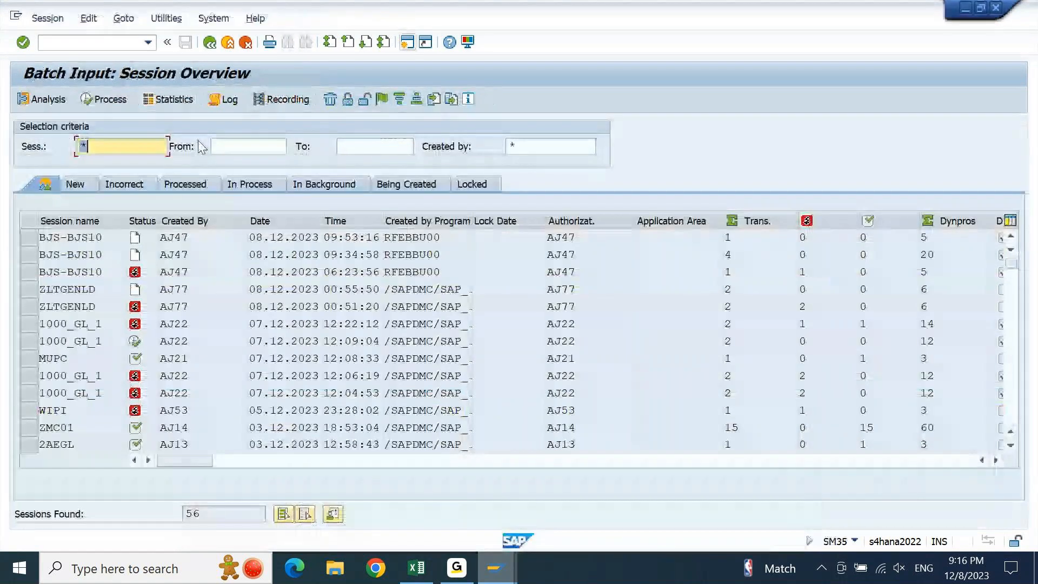
pyautogui.click(110, 44)
pyautogui.write('/')
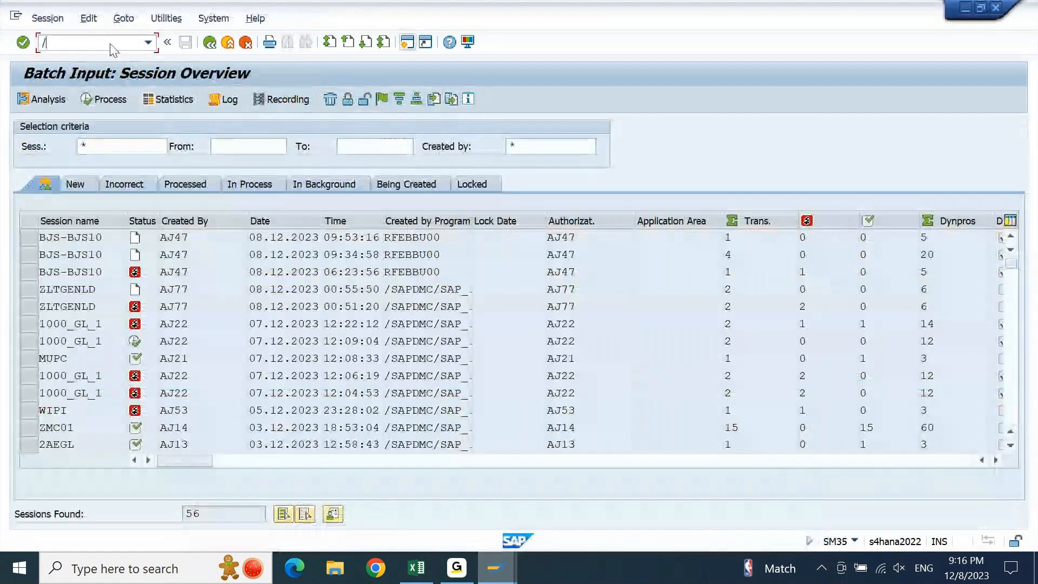
pyautogui.write('nff67')
pyautogui.press('Return')
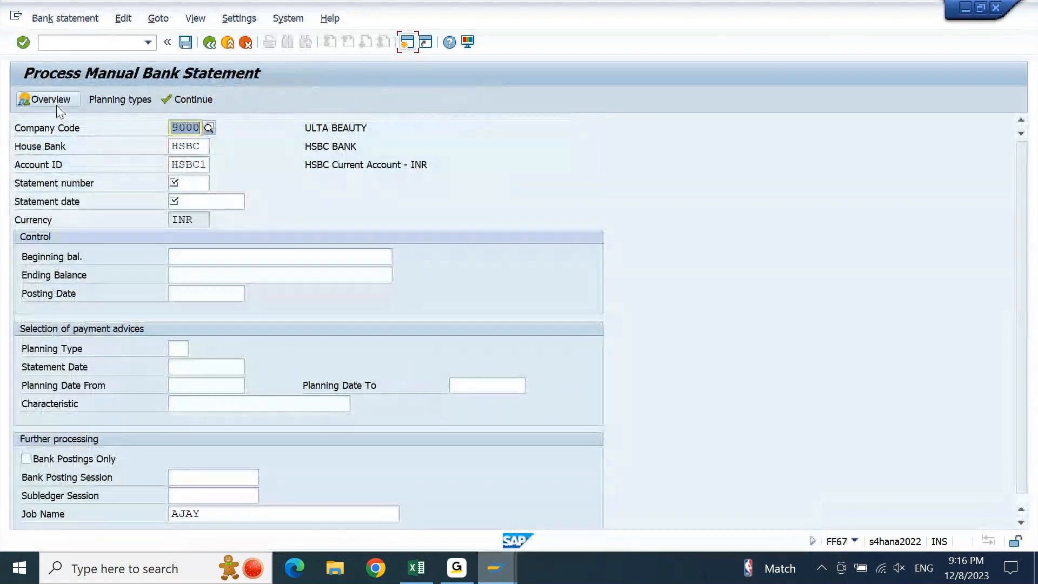
pyautogui.click(56, 105)
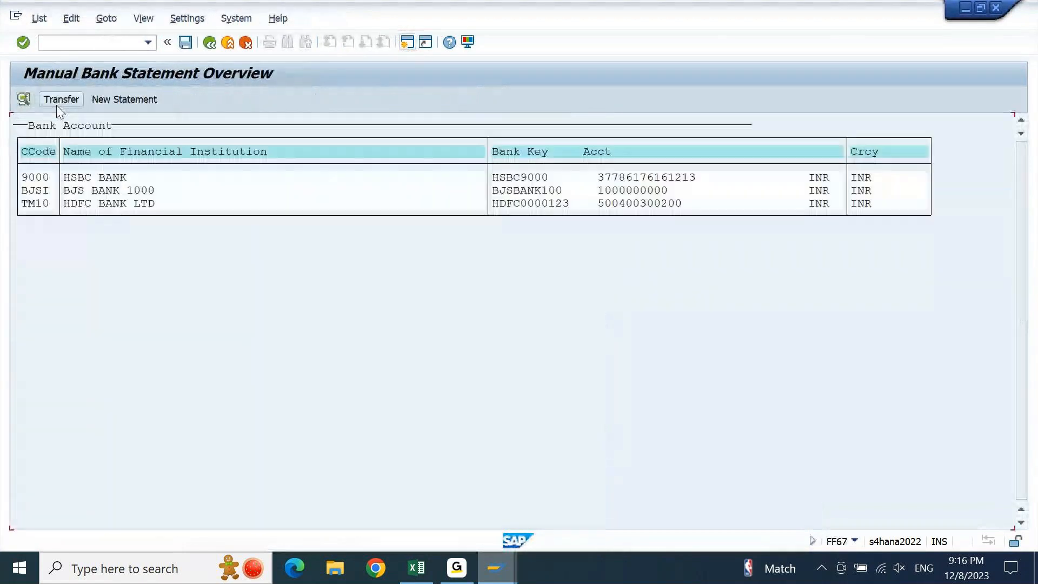
pyautogui.doubleClick(111, 178)
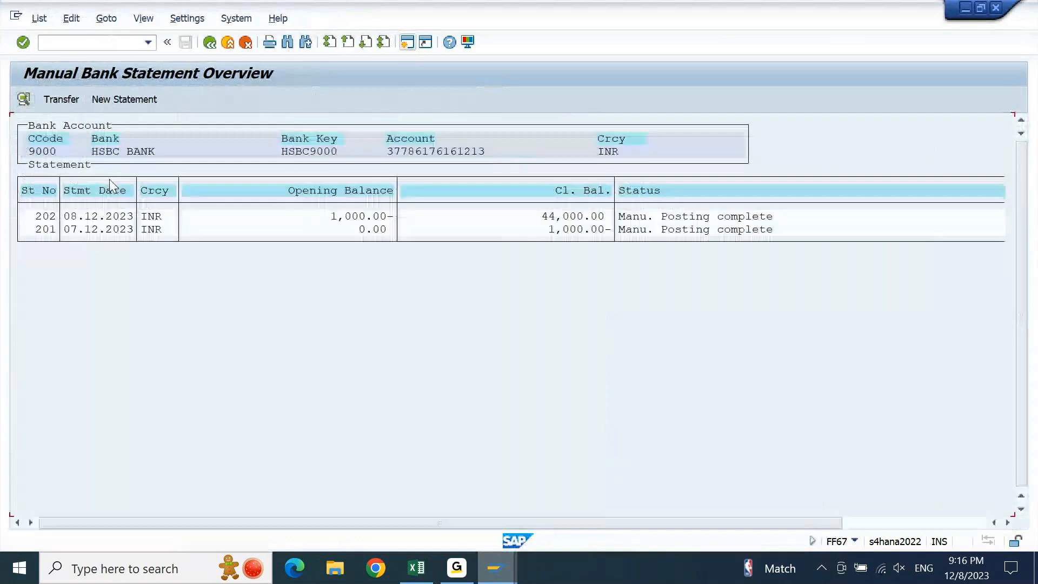
pyautogui.doubleClick(104, 217)
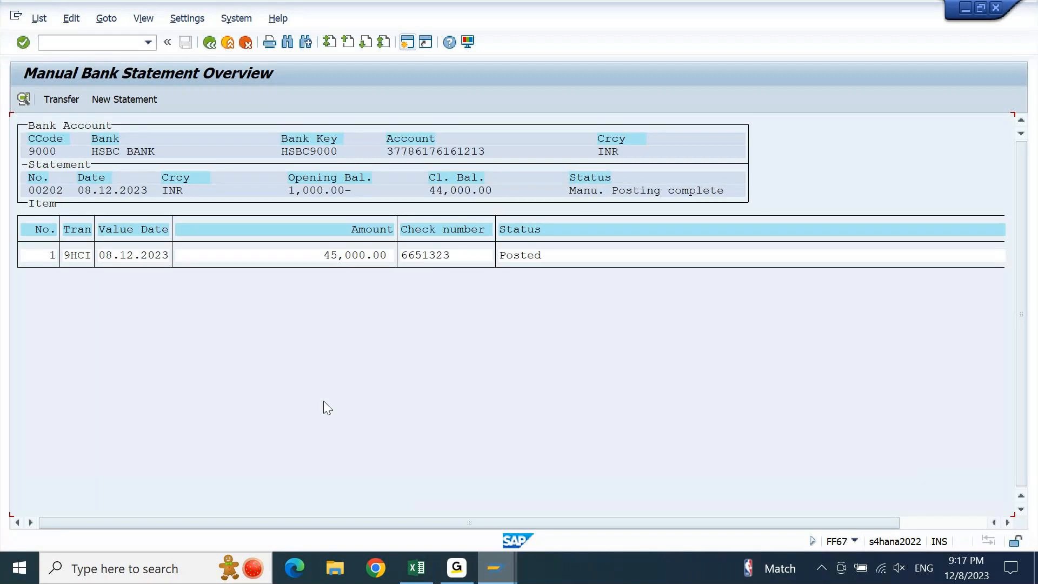
# - Open incoming payment posting with transaction F-28 and set the additional open item selection to Document Number
pyautogui.click(472, 565)
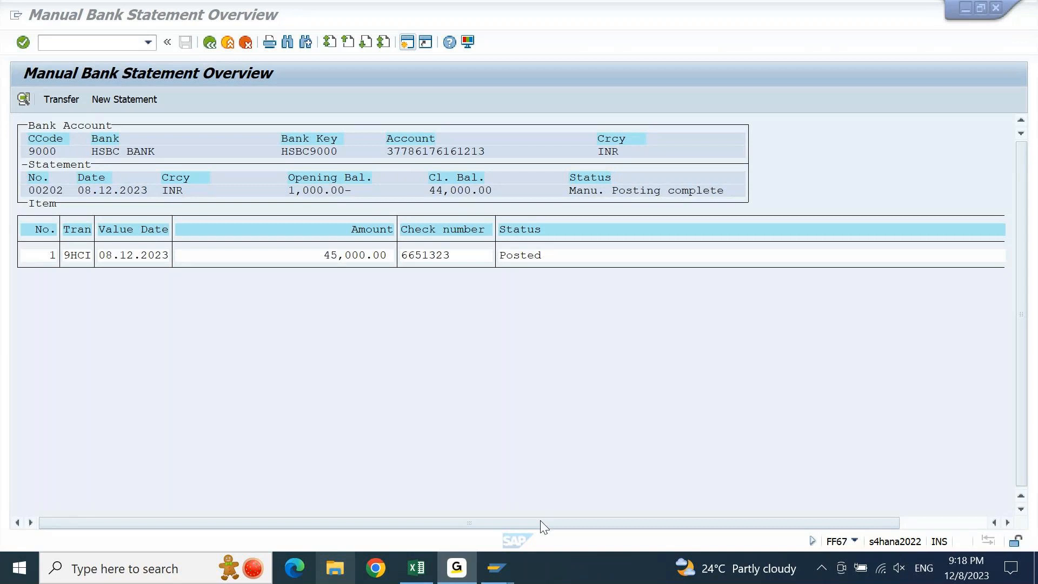
pyautogui.moveTo(497, 567)
pyautogui.click(397, 510)
pyautogui.write('/nf-28')
pyautogui.press('Return')
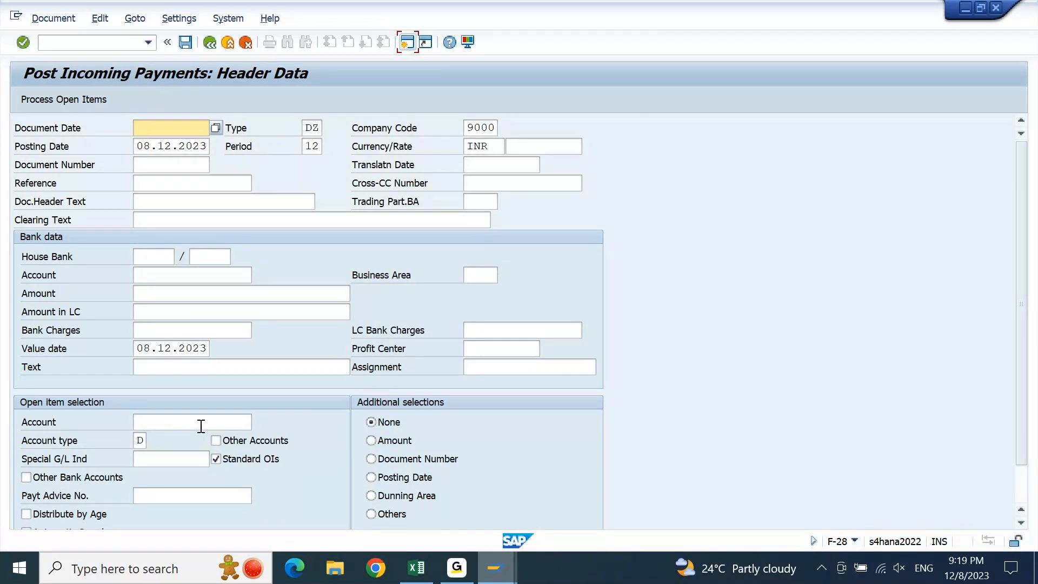
pyautogui.click(400, 459)
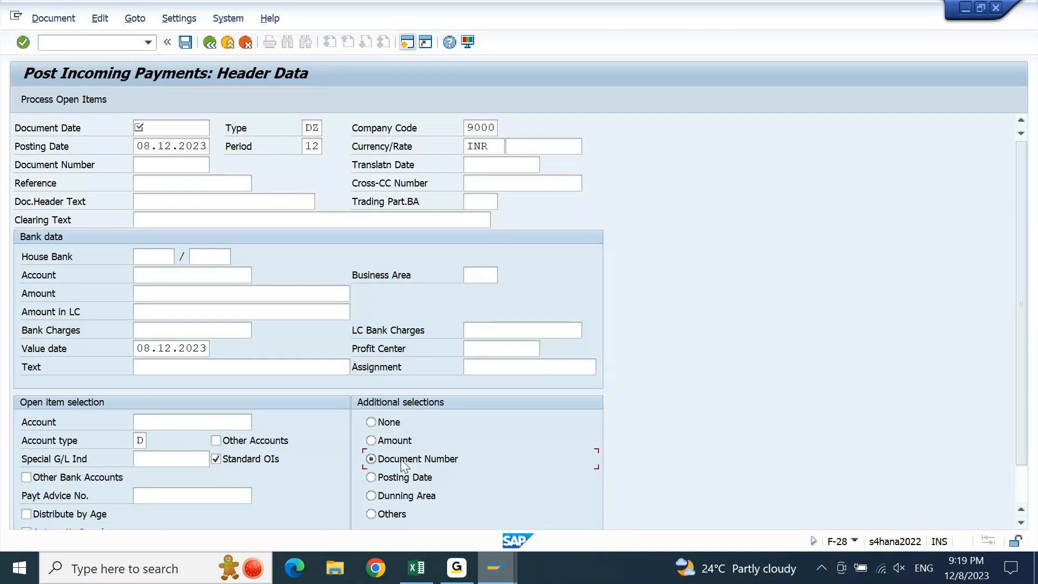